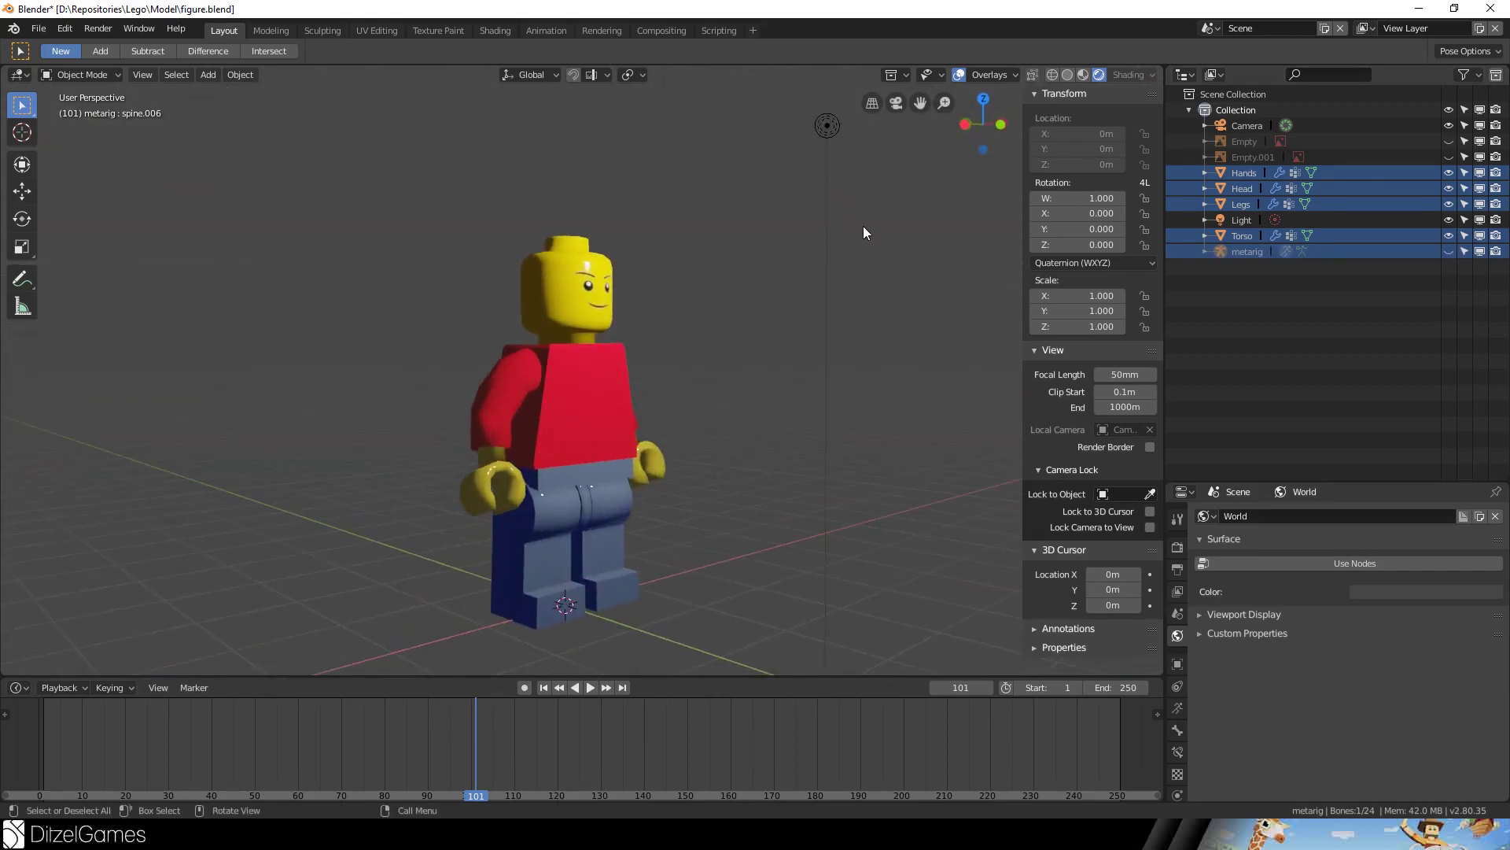
middle_drag(884, 176, 886, 317)
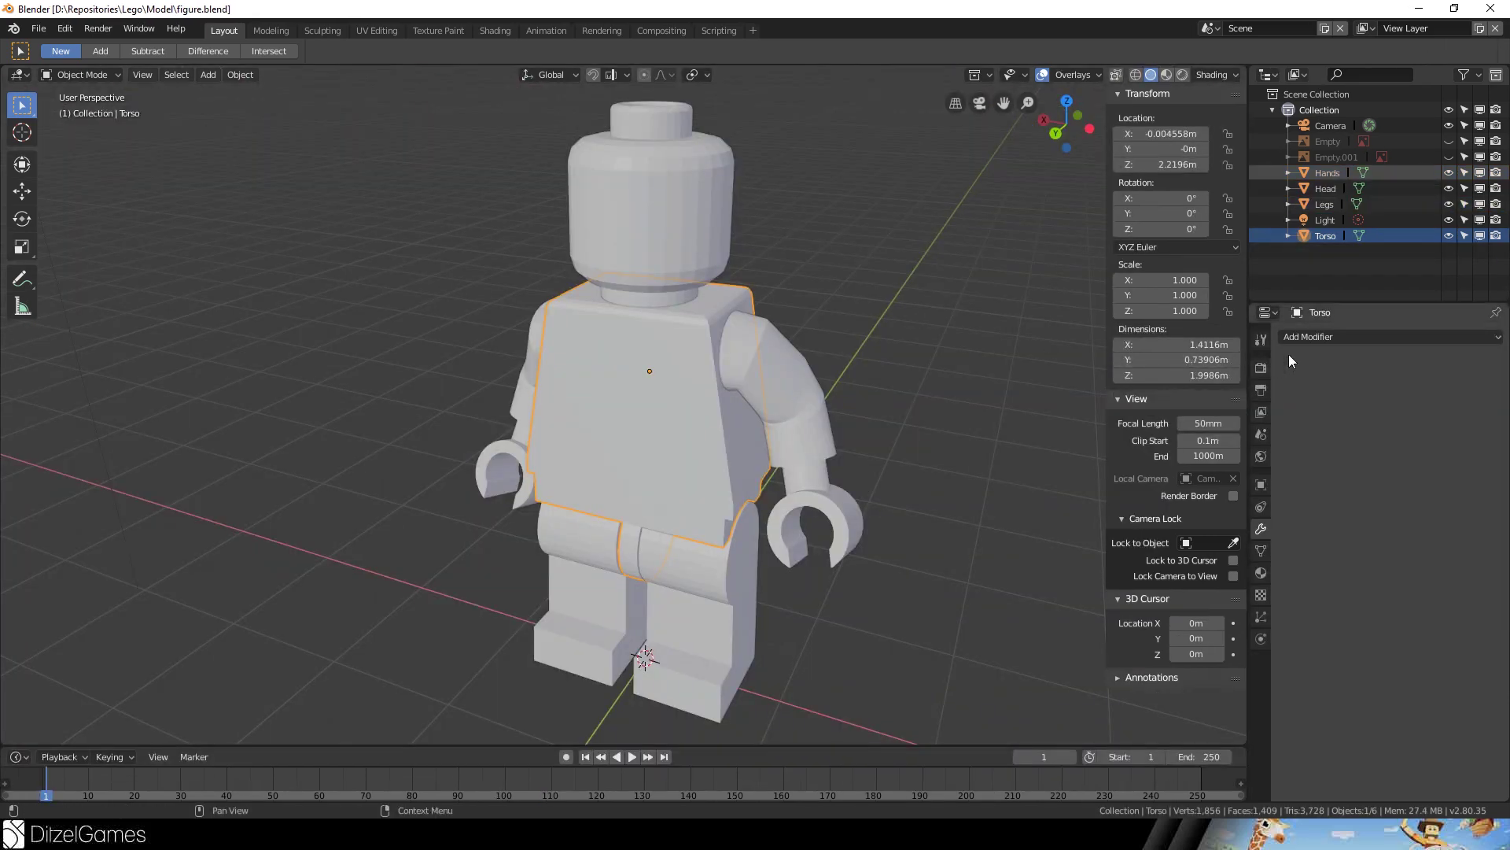
- Add a Decimate modifier to the torso, set its collapse ratio to 0.5, and apply it
click(1350, 338)
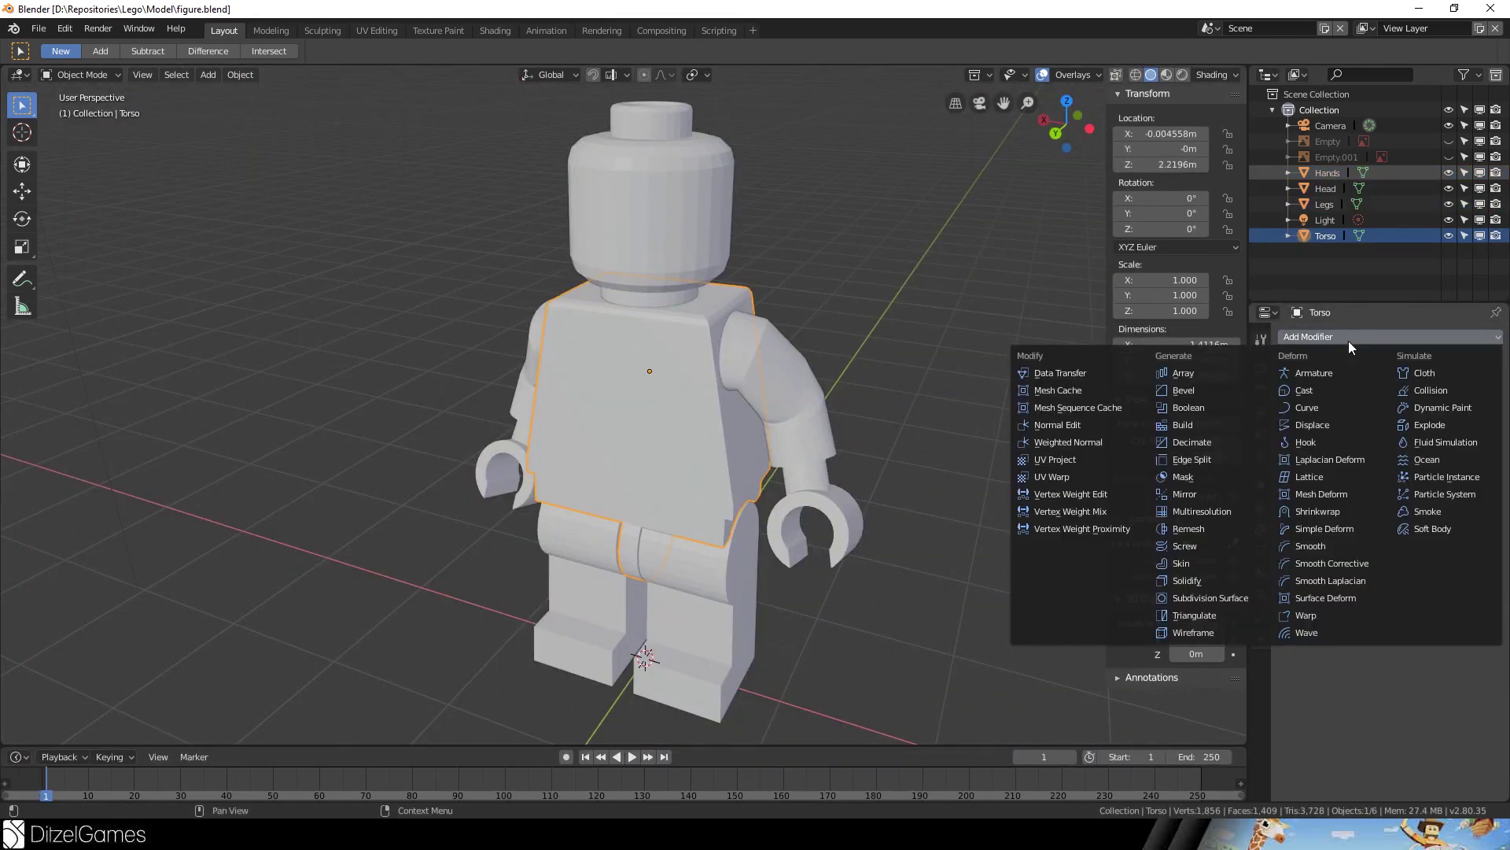
click(1192, 442)
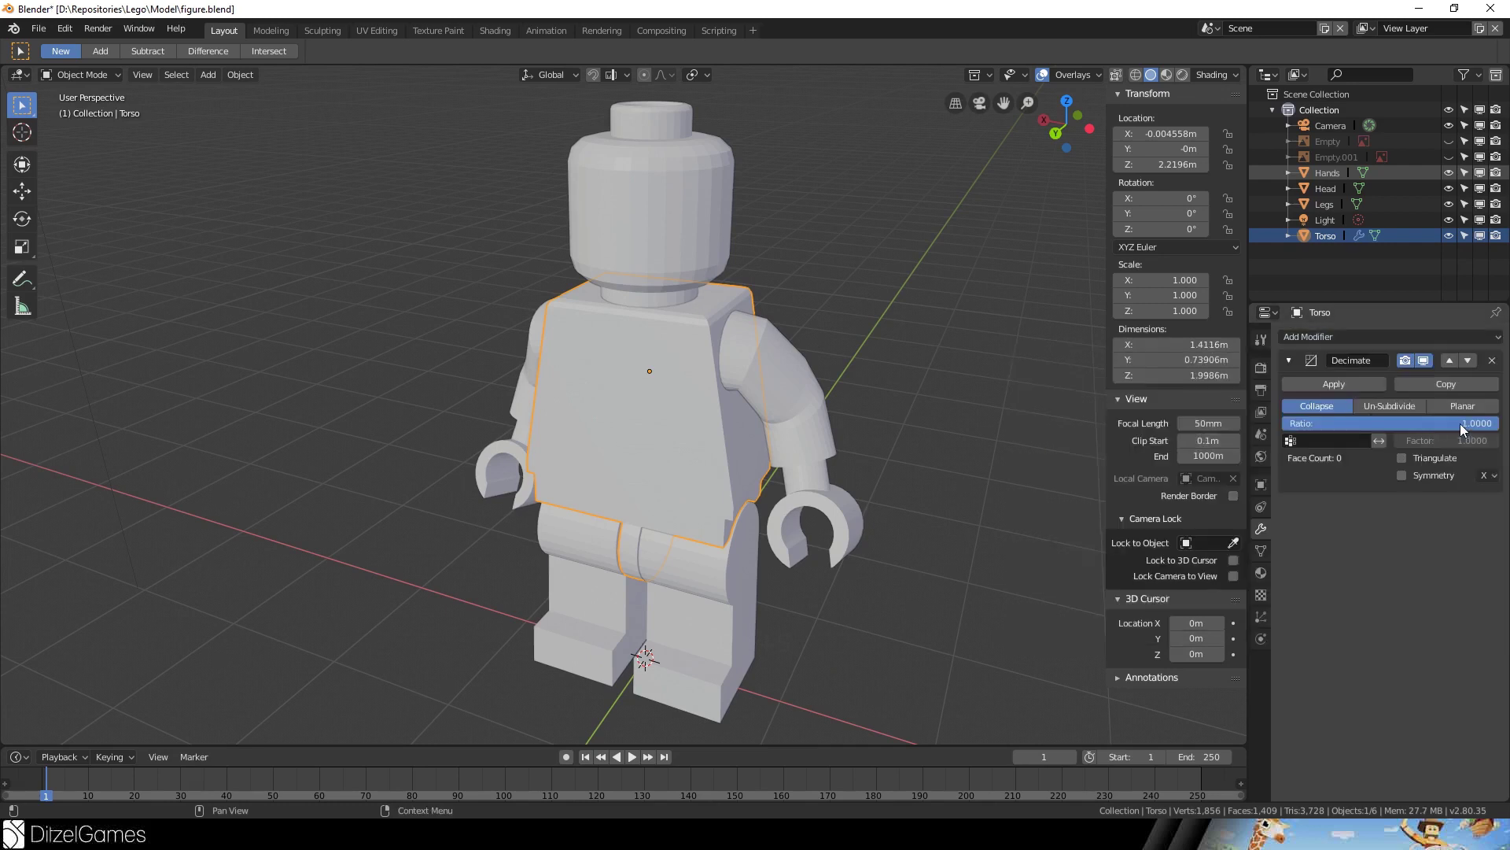
drag(1379, 423, 1447, 423)
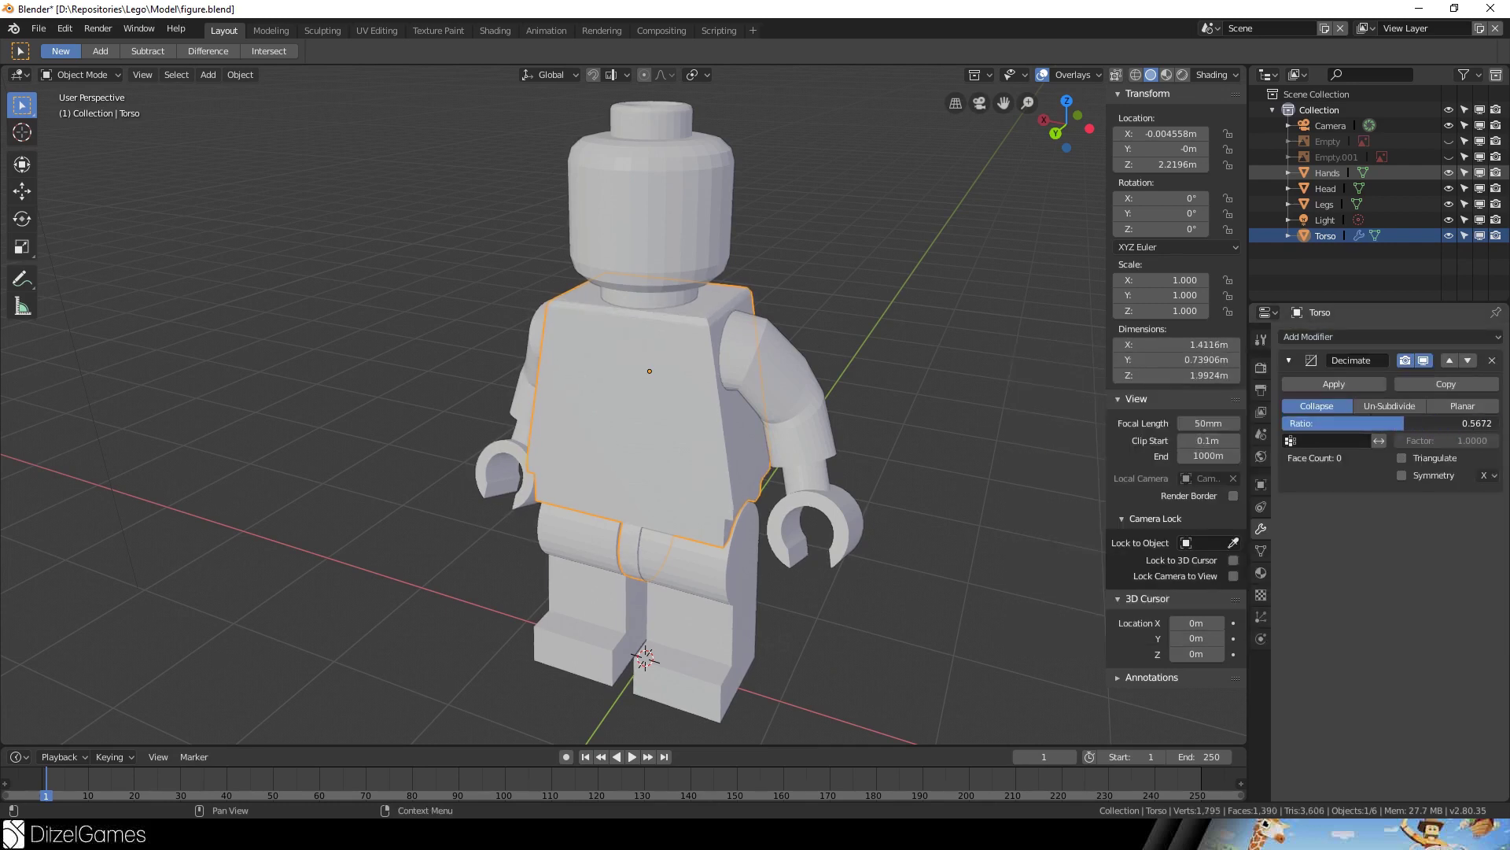
scroll(974, 355, up, 3)
middle_drag(974, 355, 1005, 391)
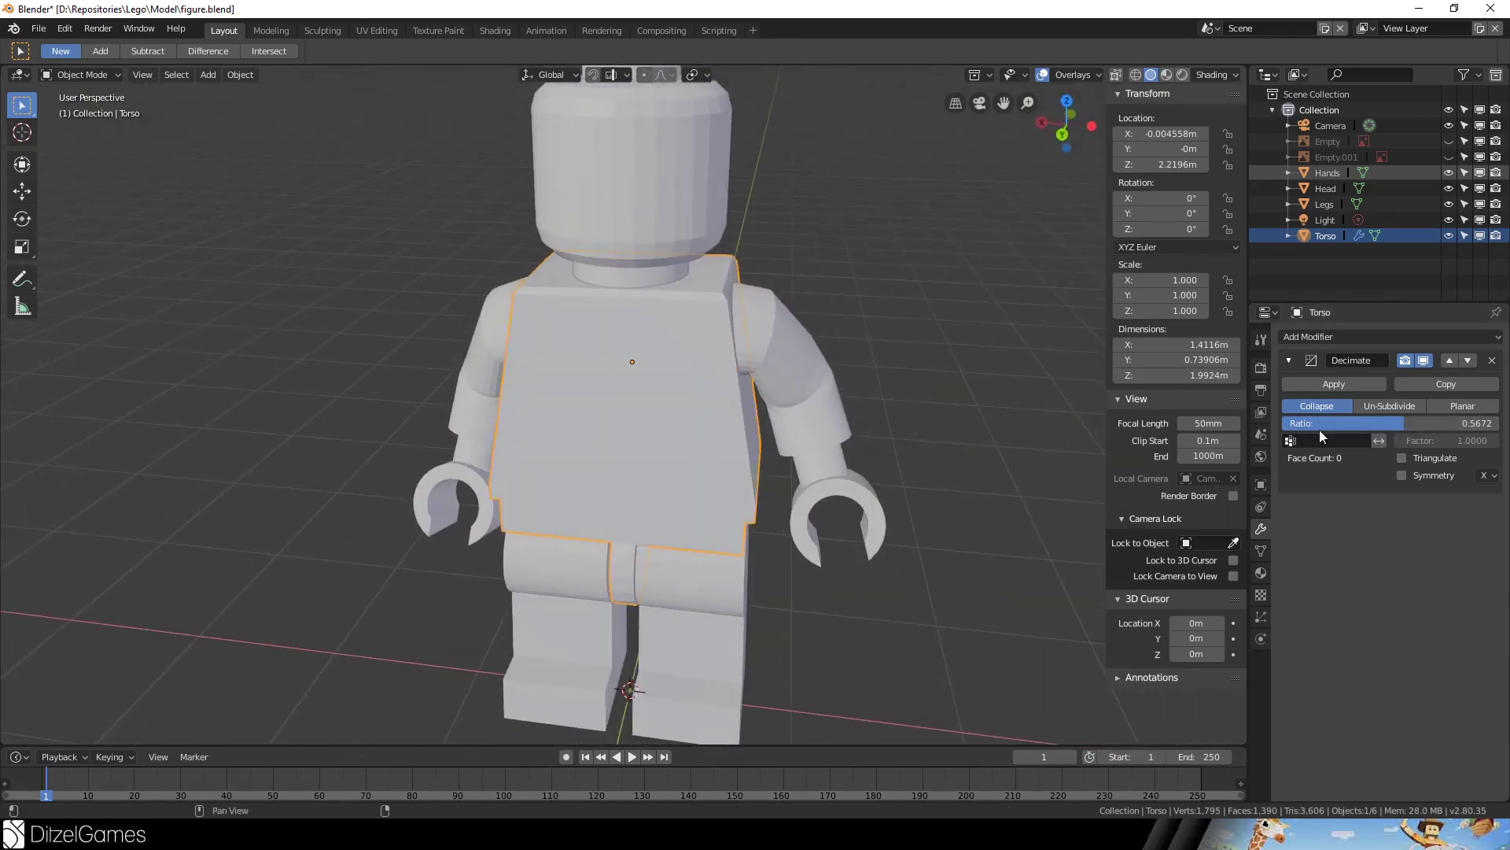
text(0.567164)
key(Return)
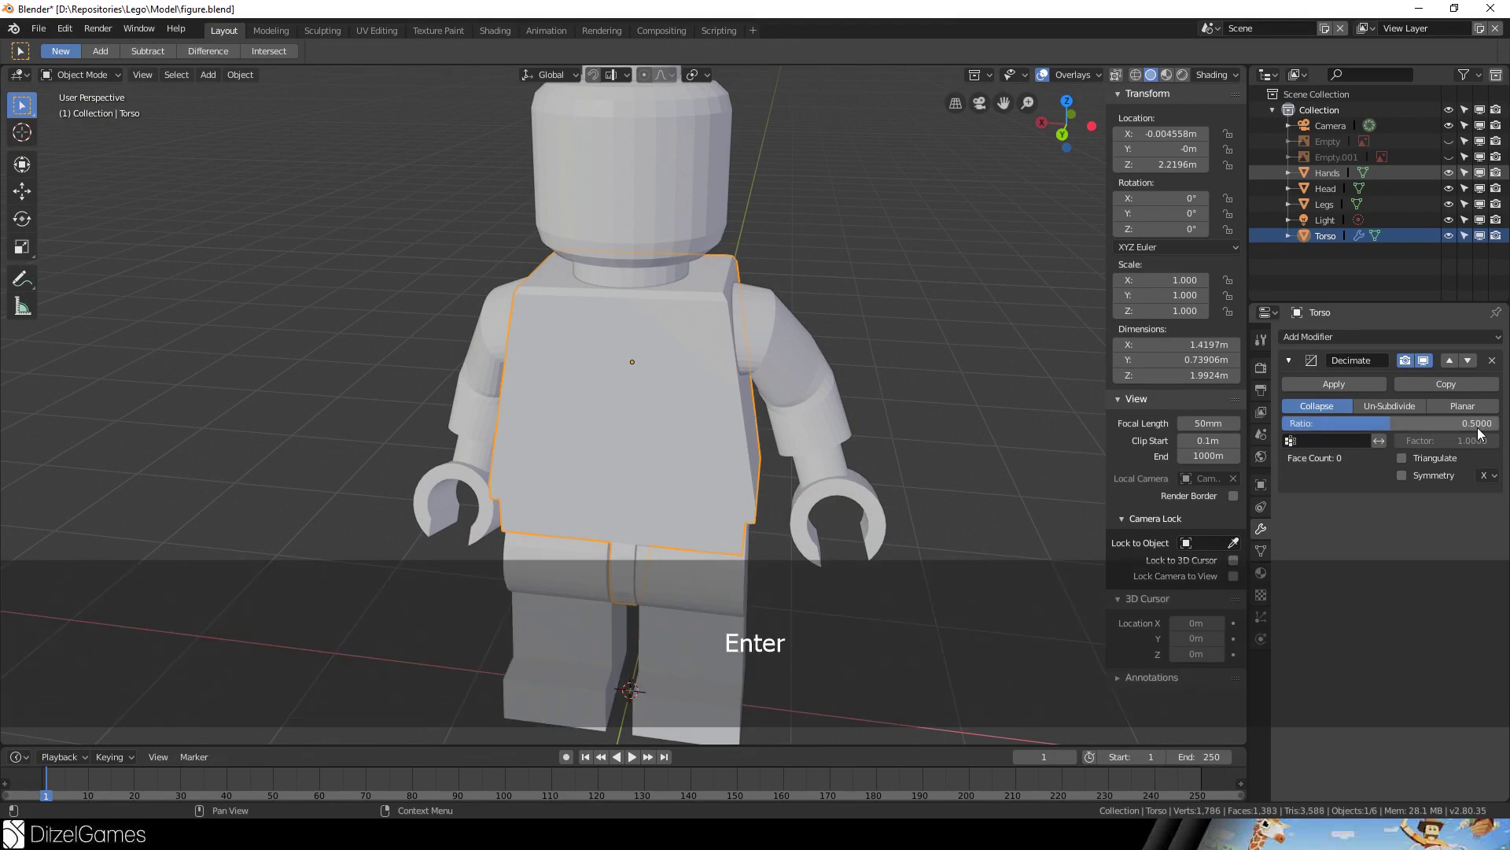
click(1372, 383)
- Reduce the Hands mesh with a Decimate modifier at a collapse ratio of 0.5 and apply it
click(750, 313)
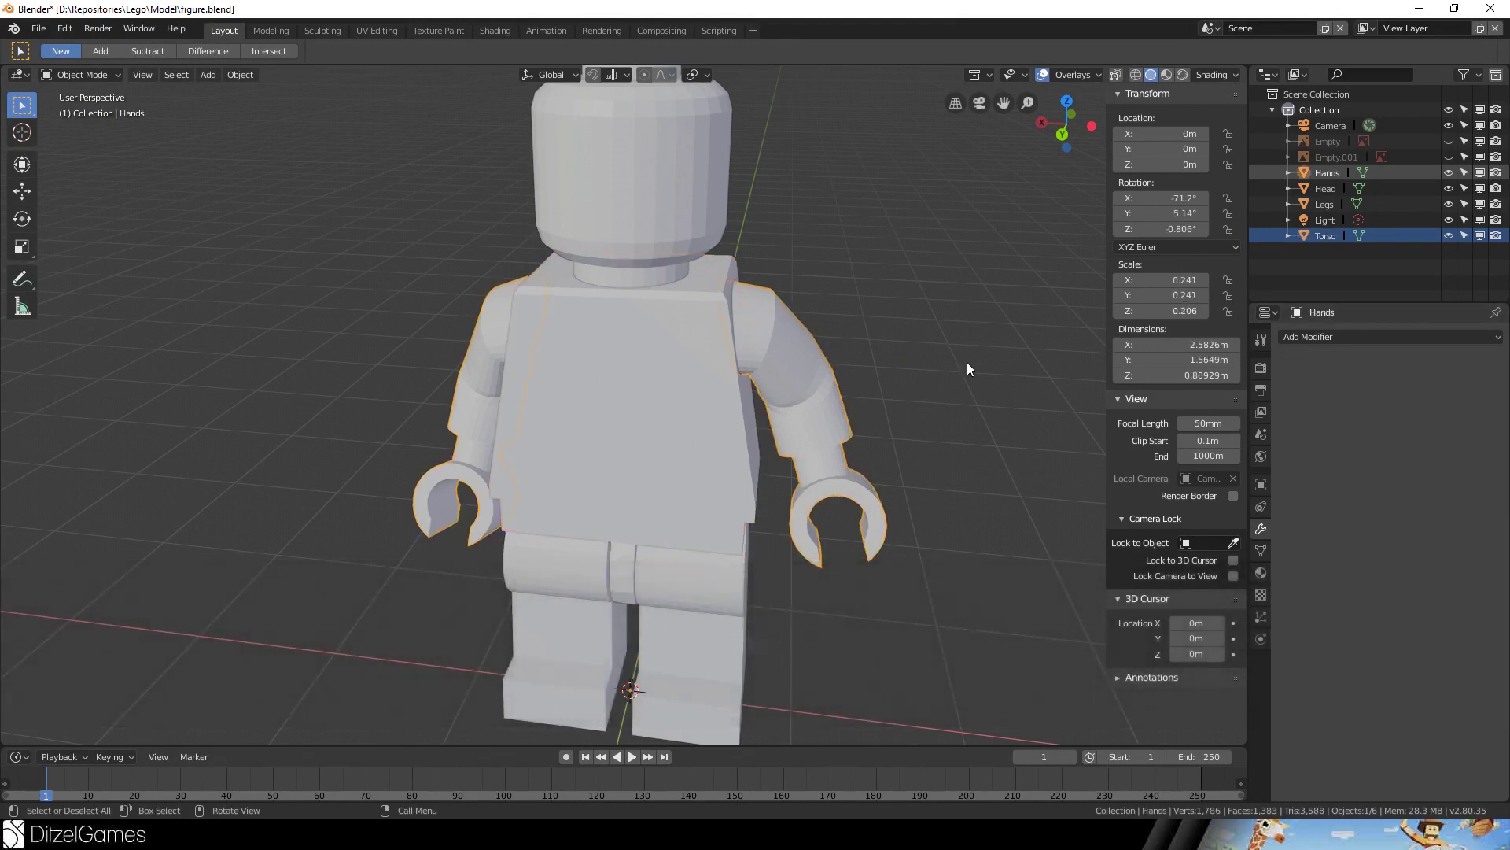
click(1371, 338)
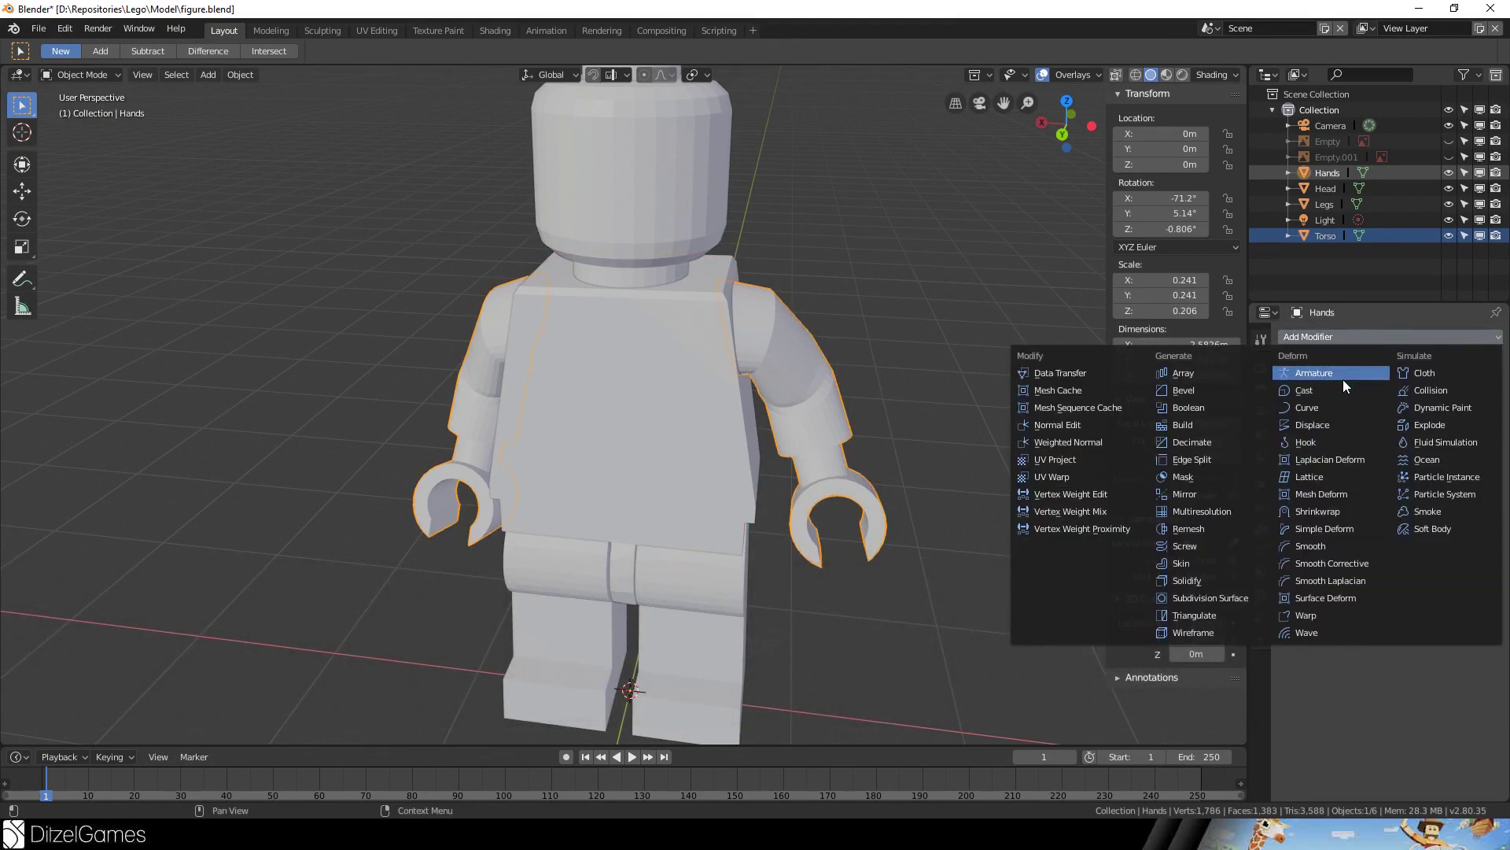
click(1192, 441)
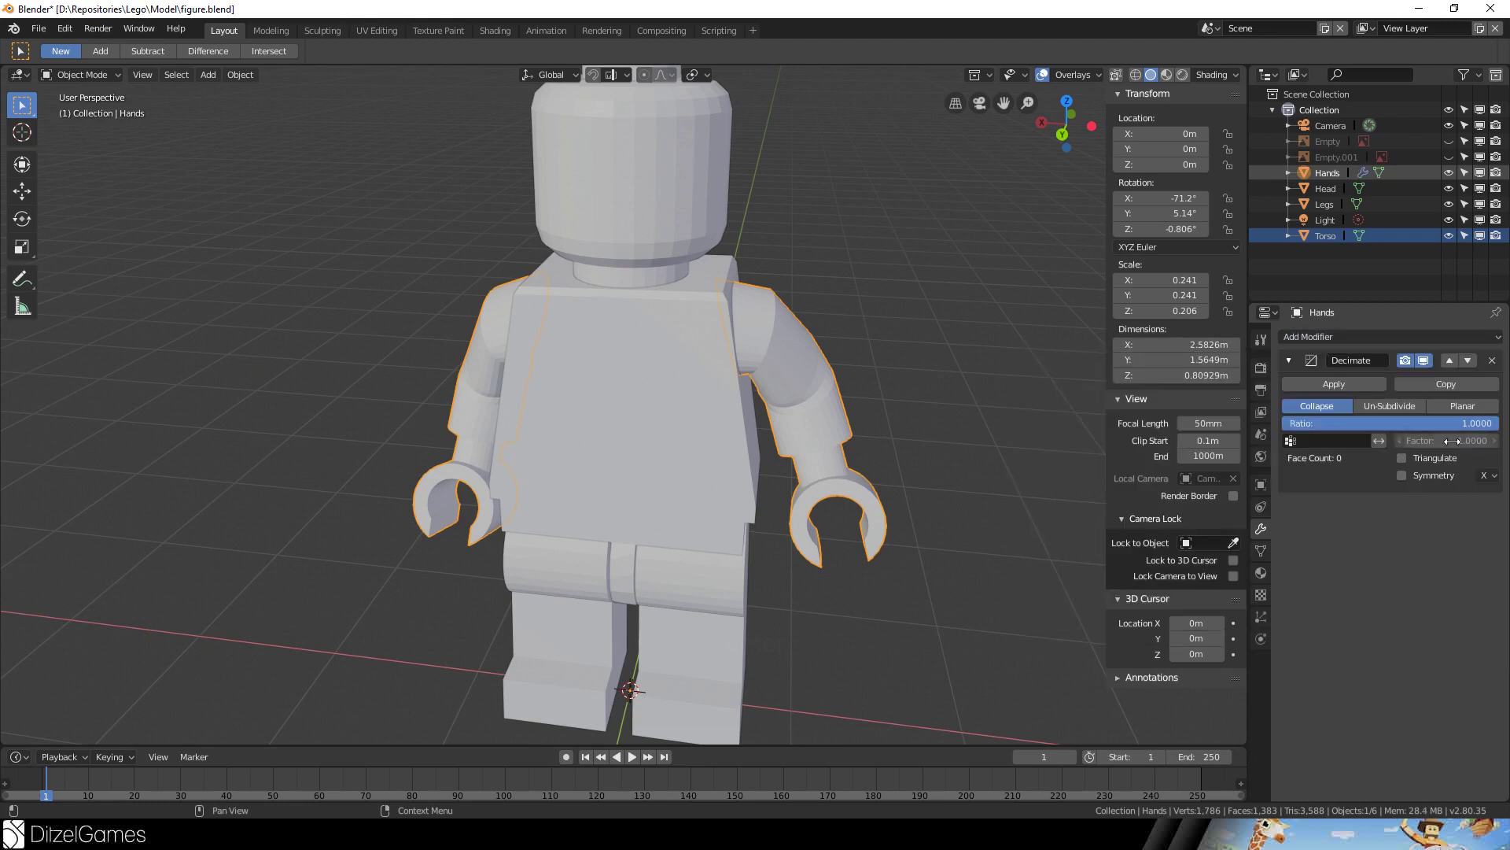
drag(1373, 423, 1492, 423)
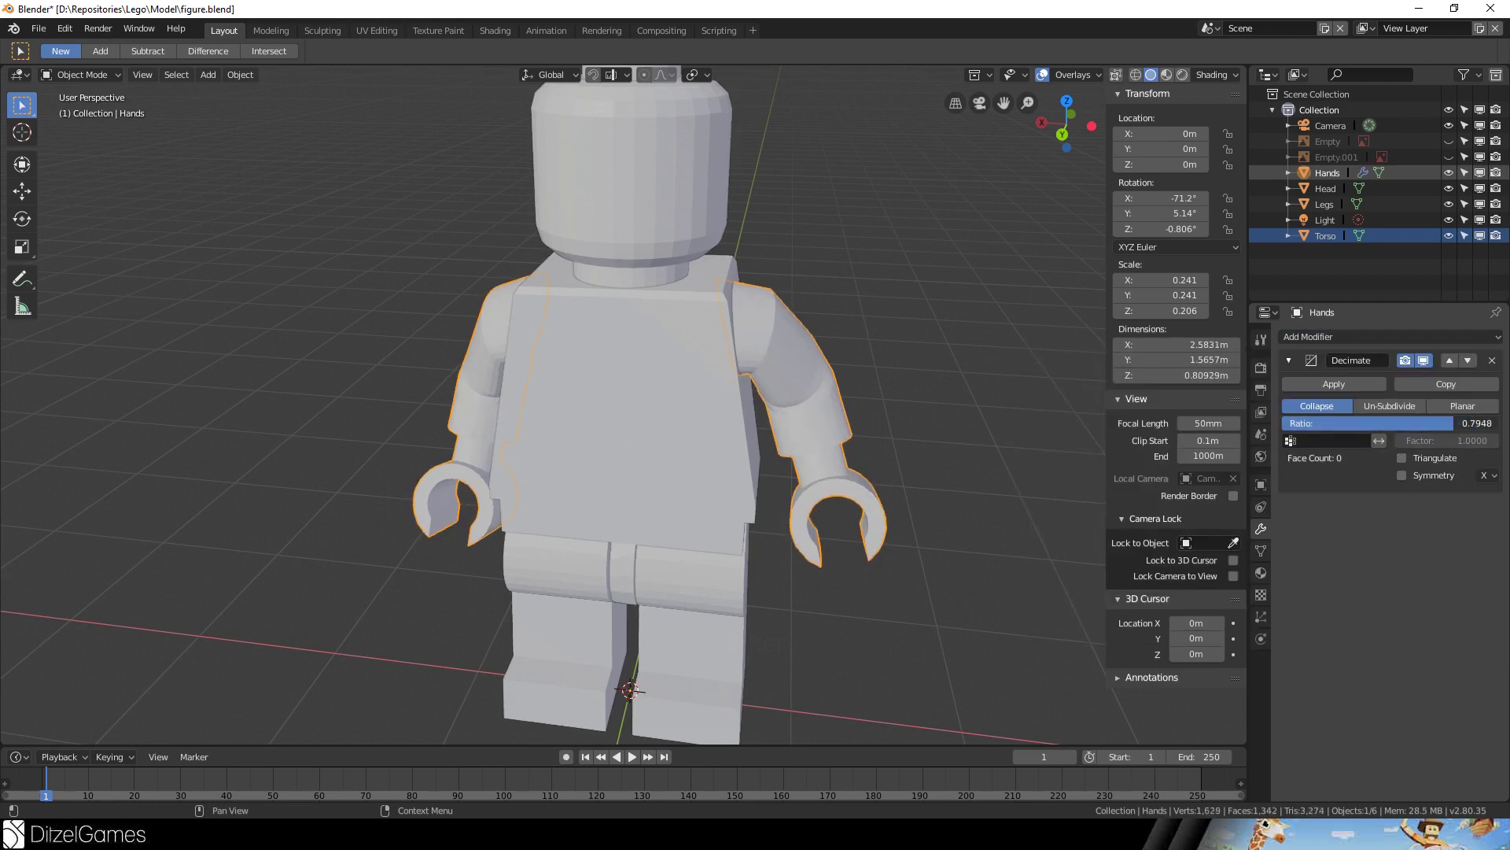
mouse_move(1010, 425)
middle_down()
mouse_move(833, 343)
mouse_move(656, 356)
mouse_move(999, 402)
middle_up()
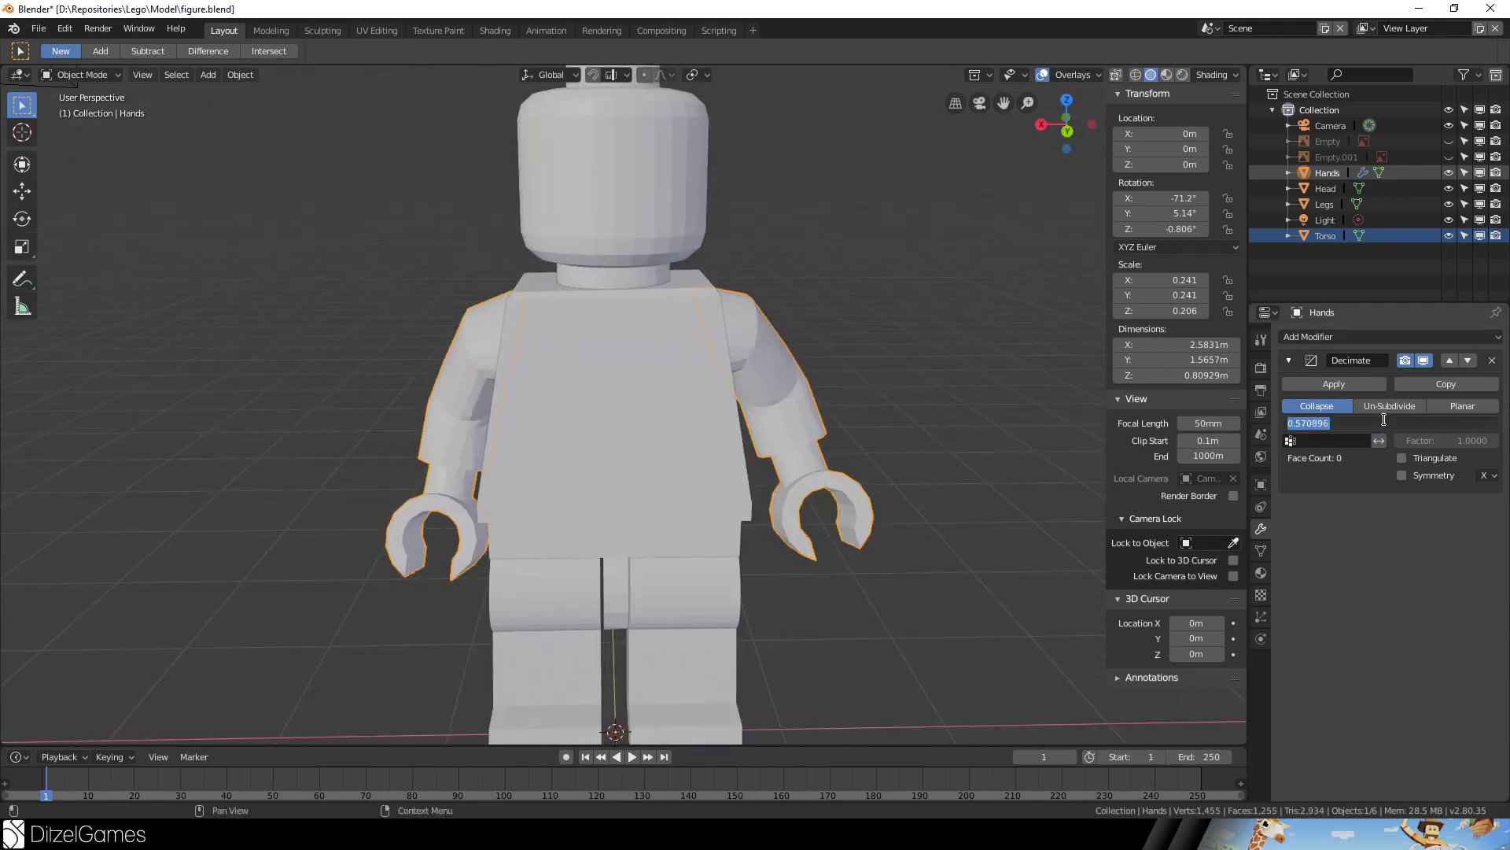
text(0.5)
key(Return)
middle_drag(837, 356, 957, 330)
click(1335, 384)
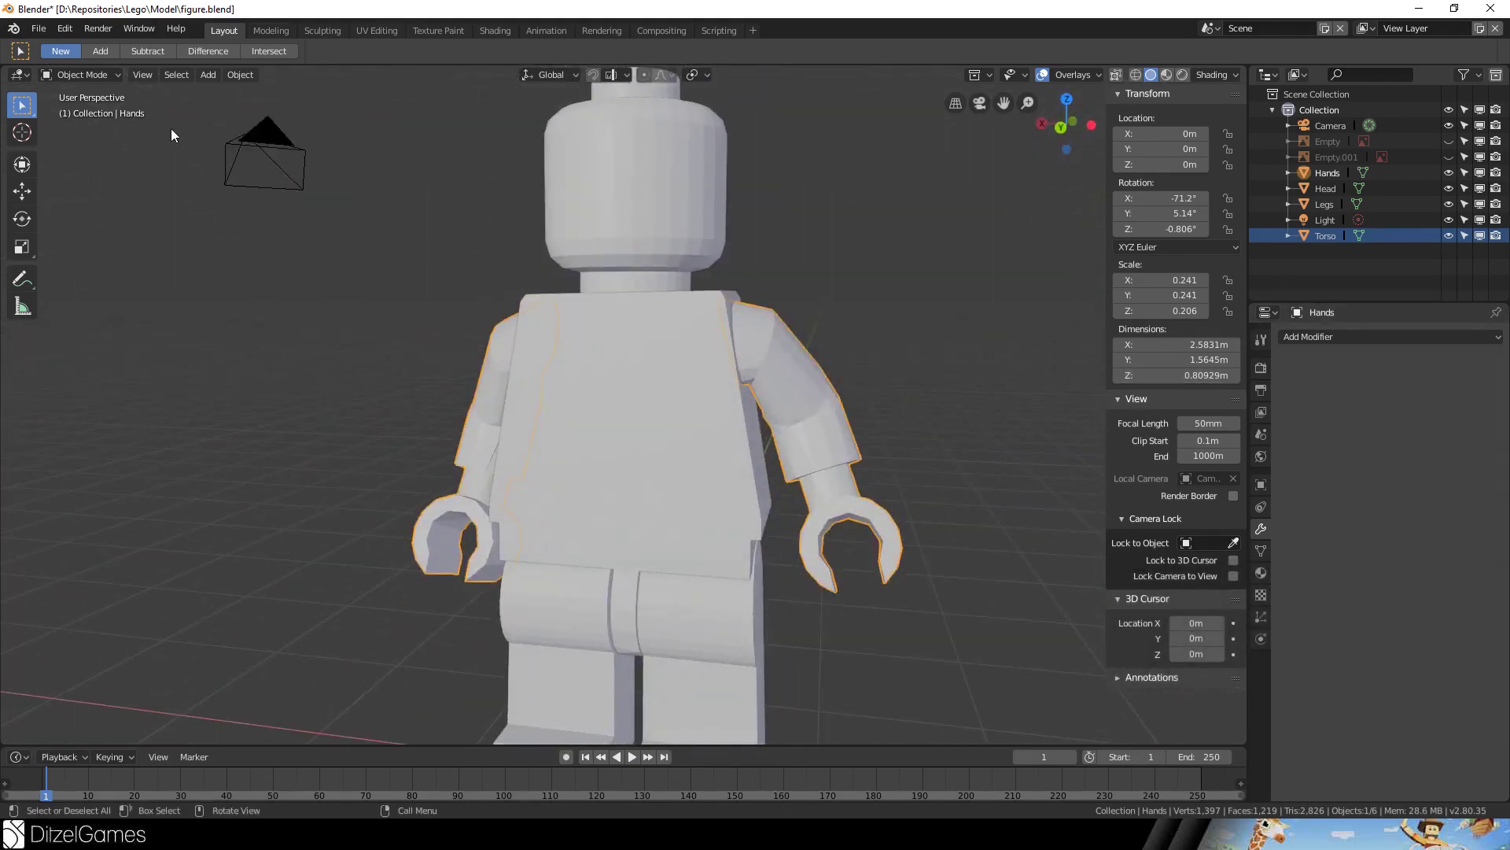
- Apply smooth shading to all faces of the Hands mesh and return to Object Mode
click(209, 77)
key(Tab)
key(a)
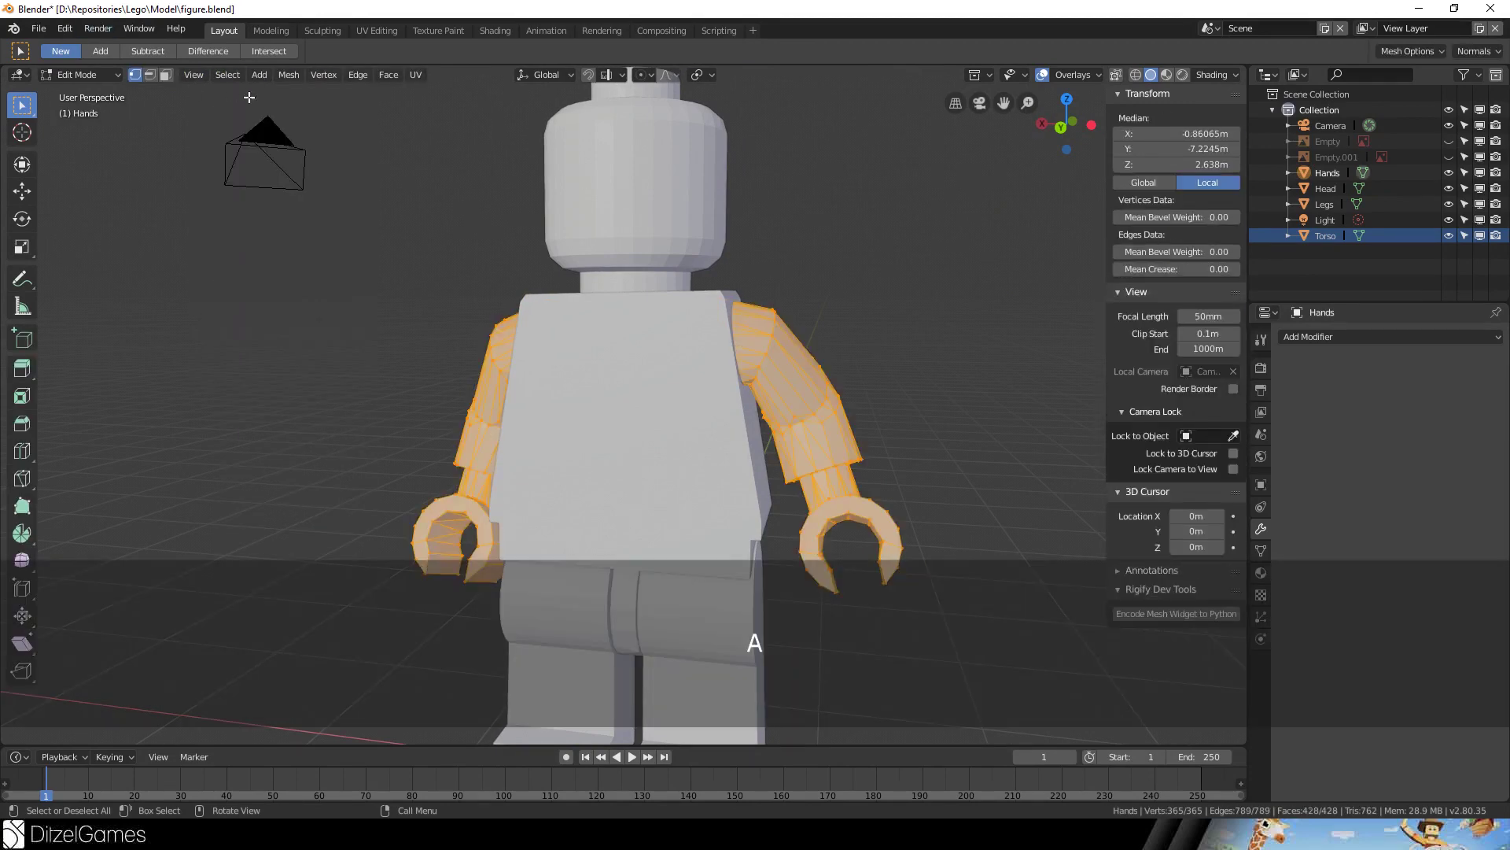
click(268, 77)
mouse_move(395, 80)
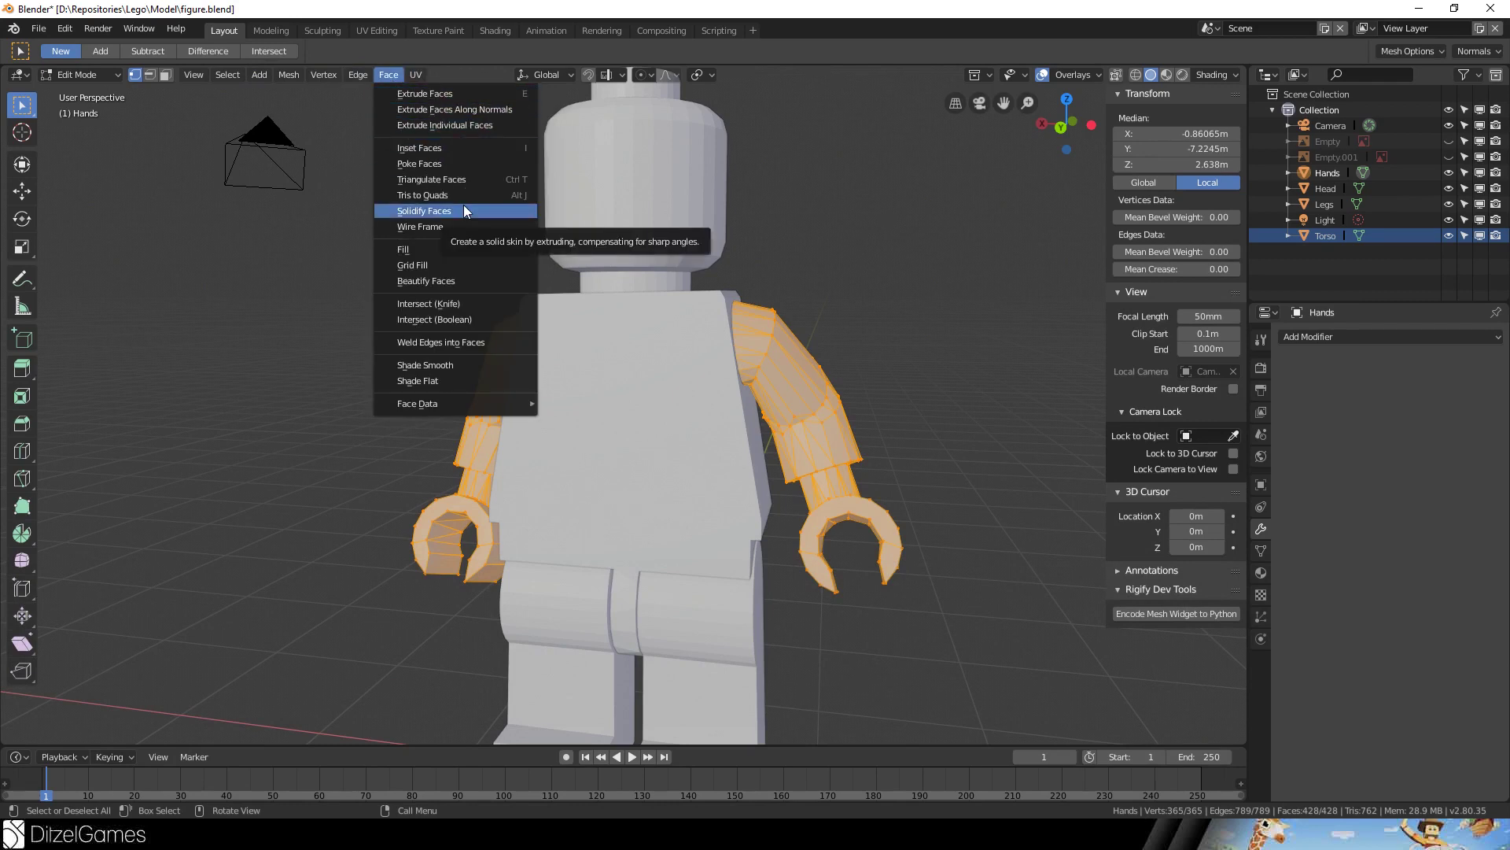
click(469, 366)
key(Tab)
- Apply smooth shading to all faces of the Head mesh and return to Object Mode
middle_drag(719, 374, 287, 341)
click(568, 221)
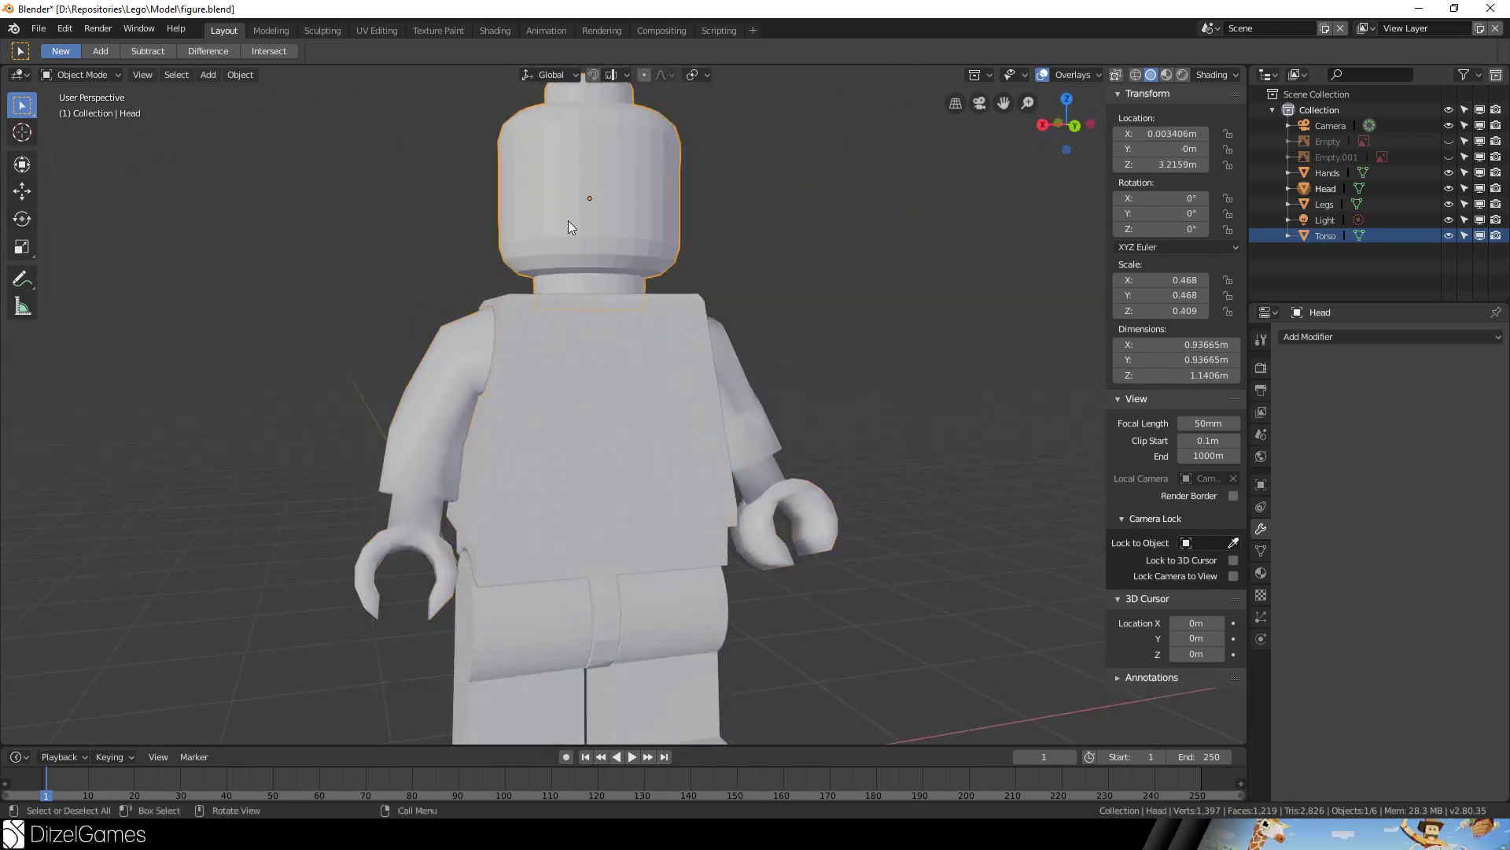
key(Tab)
key(a)
key(a)
click(389, 75)
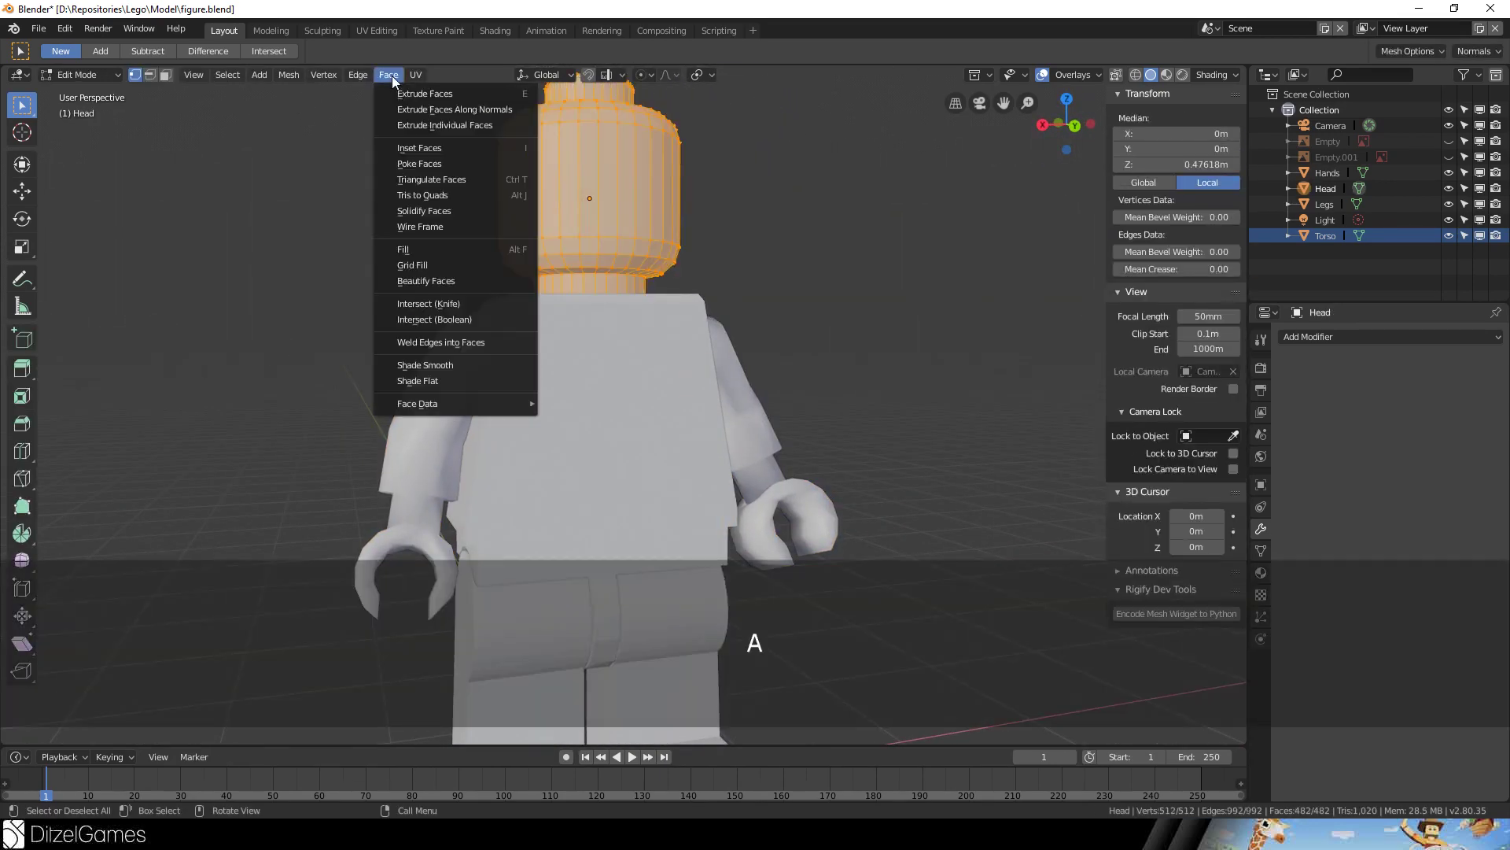
click(478, 362)
key(Tab)
- Try smooth shading on all faces of the Legs mesh
middle_drag(564, 318, 509, 327)
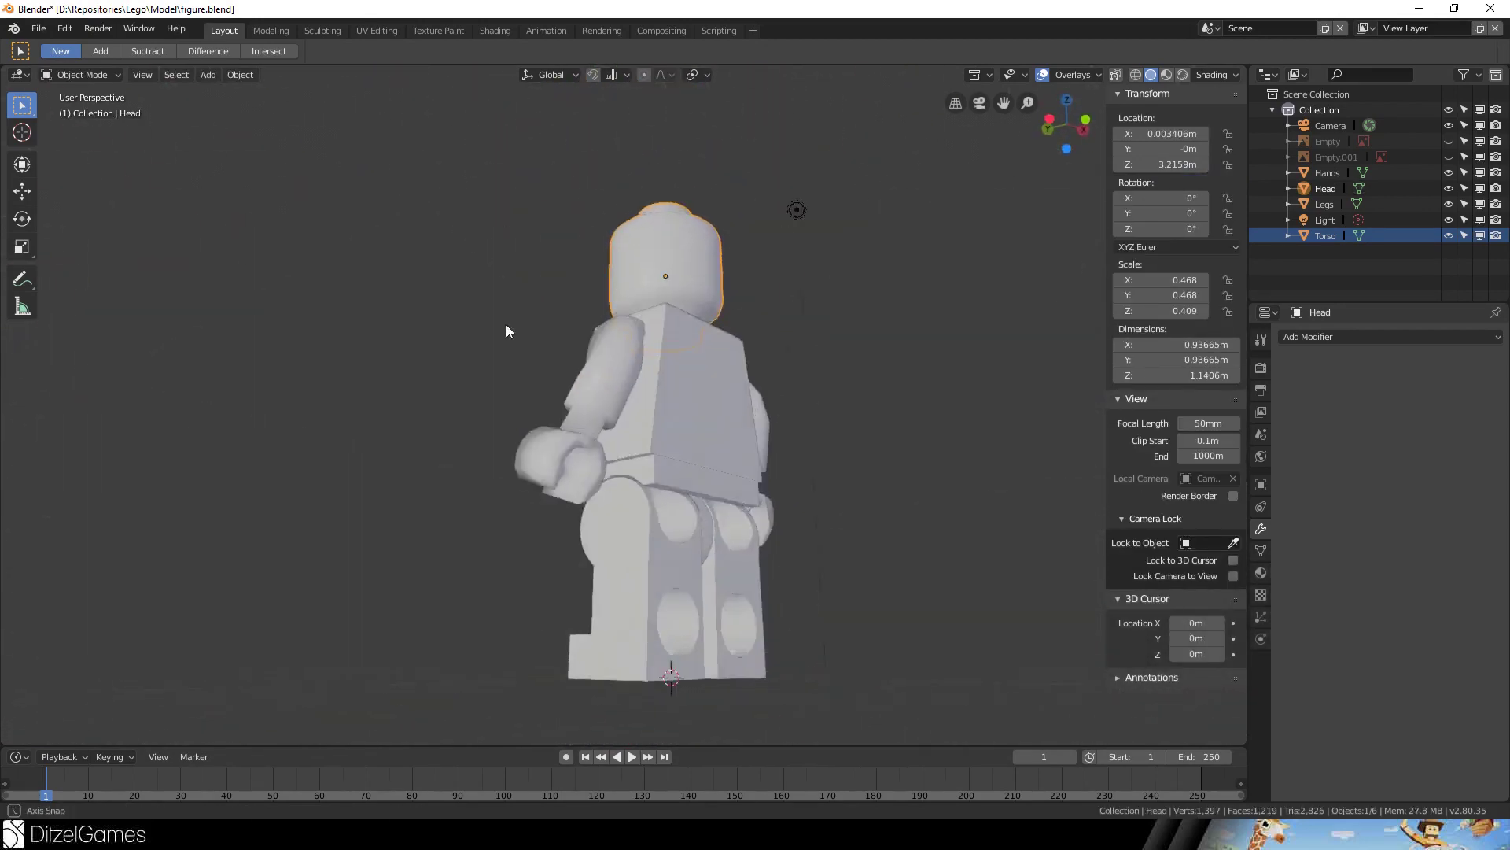
click(679, 618)
key(Tab)
key(a)
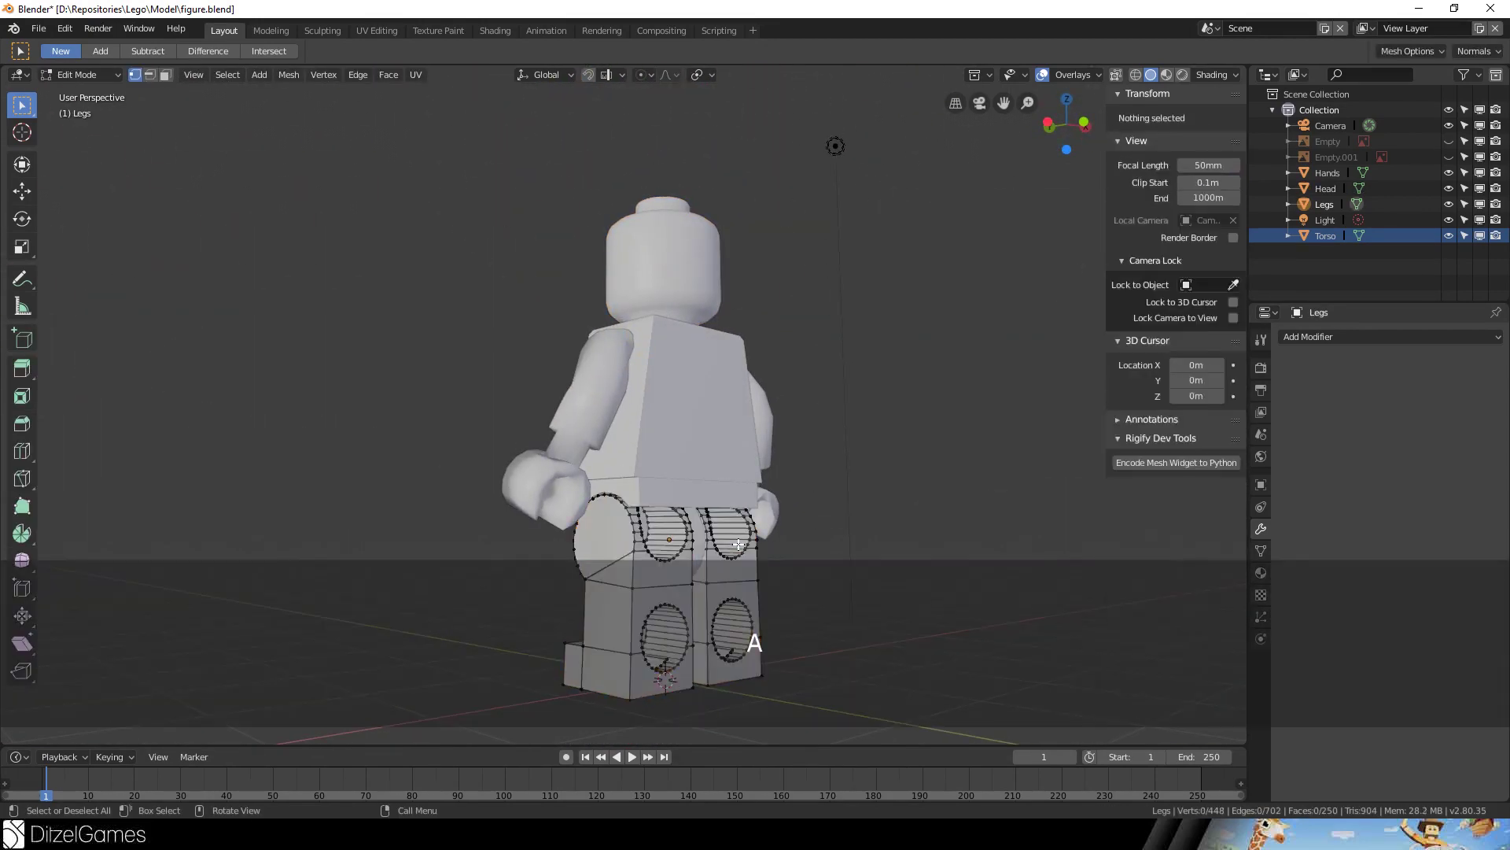
click(383, 74)
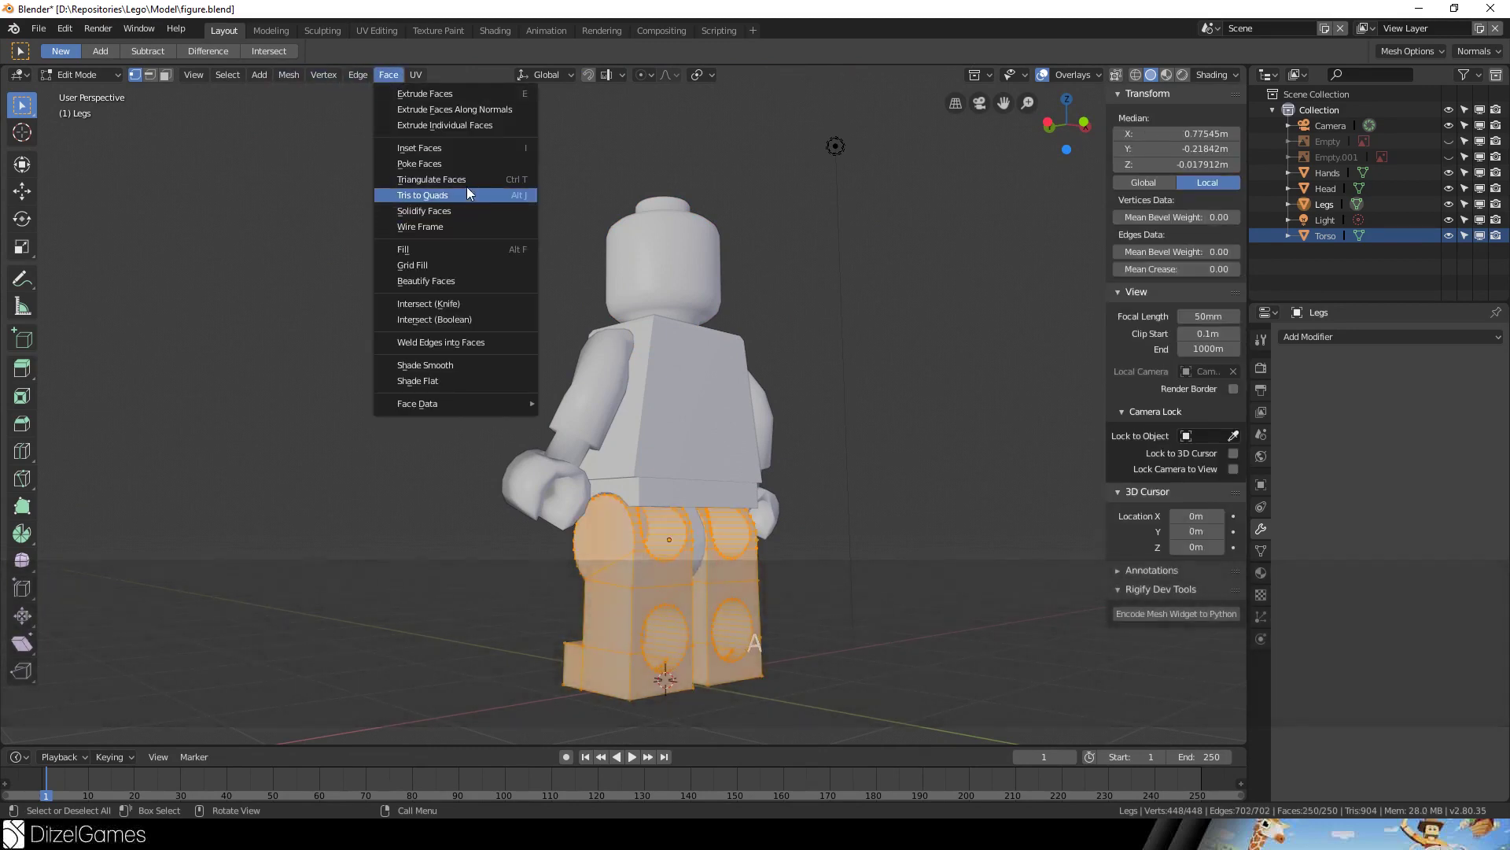
click(468, 365)
key(Tab)
- Inspect the legs' shading from the back and front, undo the last change, and clear the face selection
middle_drag(223, 253, 172, 258)
scroll(296, 288, up, 4)
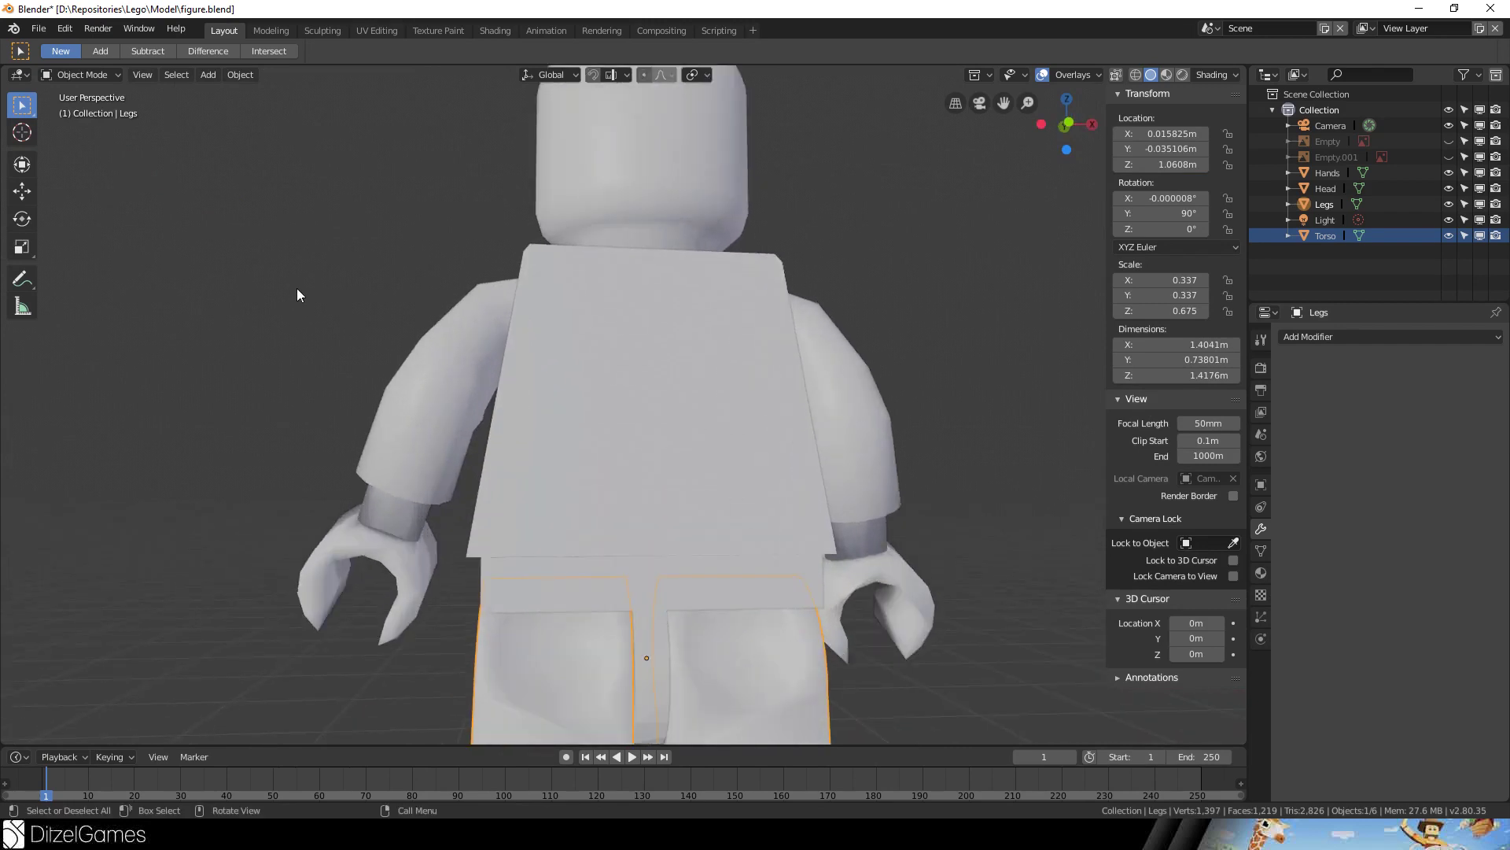
scroll(295, 288, down, 5)
middle_drag(640, 550, 719, 587)
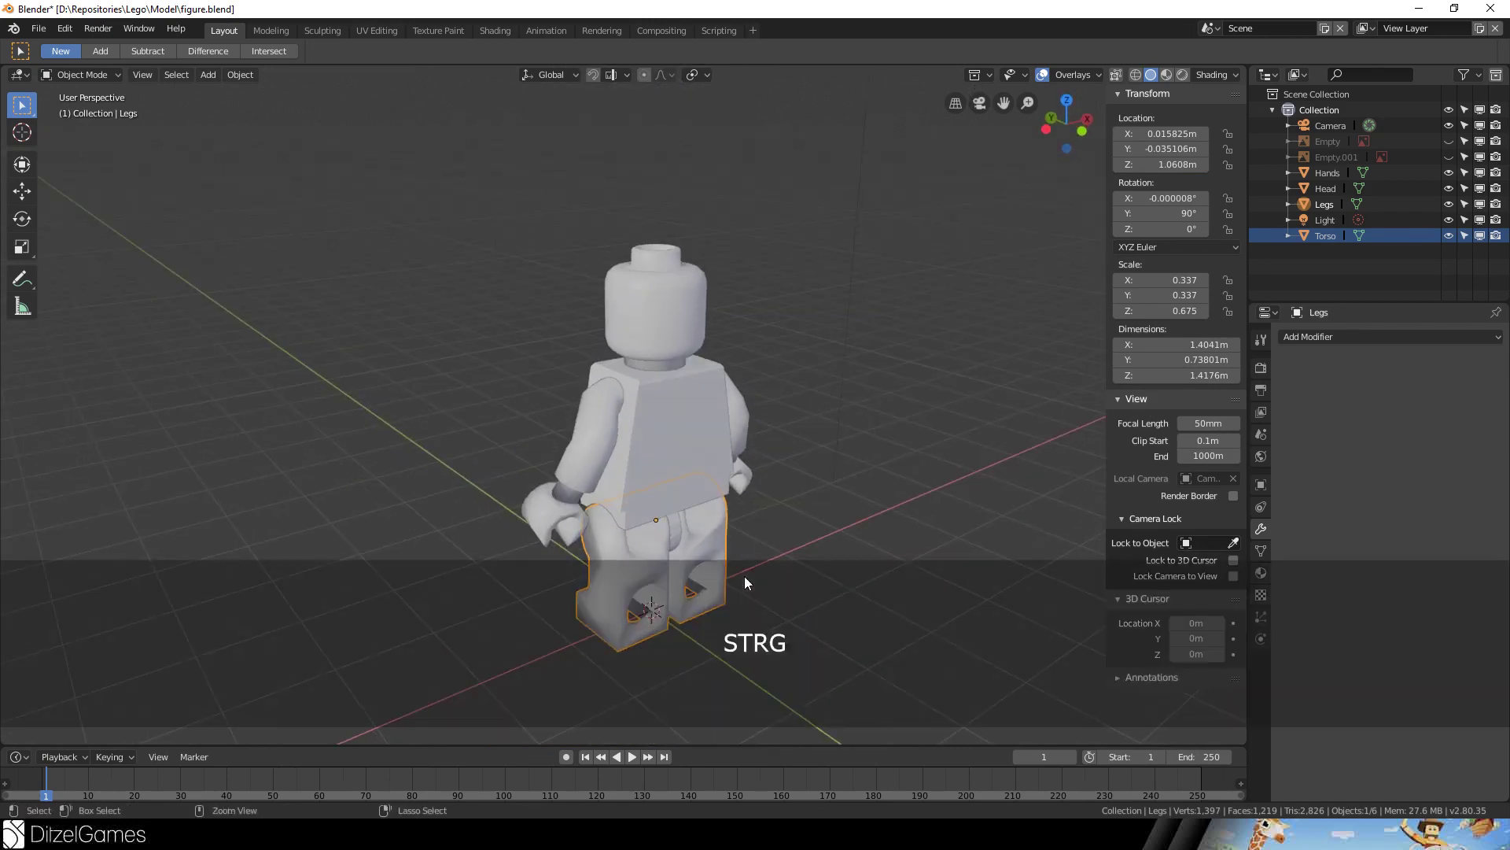
key(ctrl+z)
middle_drag(640, 549, 681, 498)
scroll(681, 497, down, 2)
scroll(739, 550, up, 5)
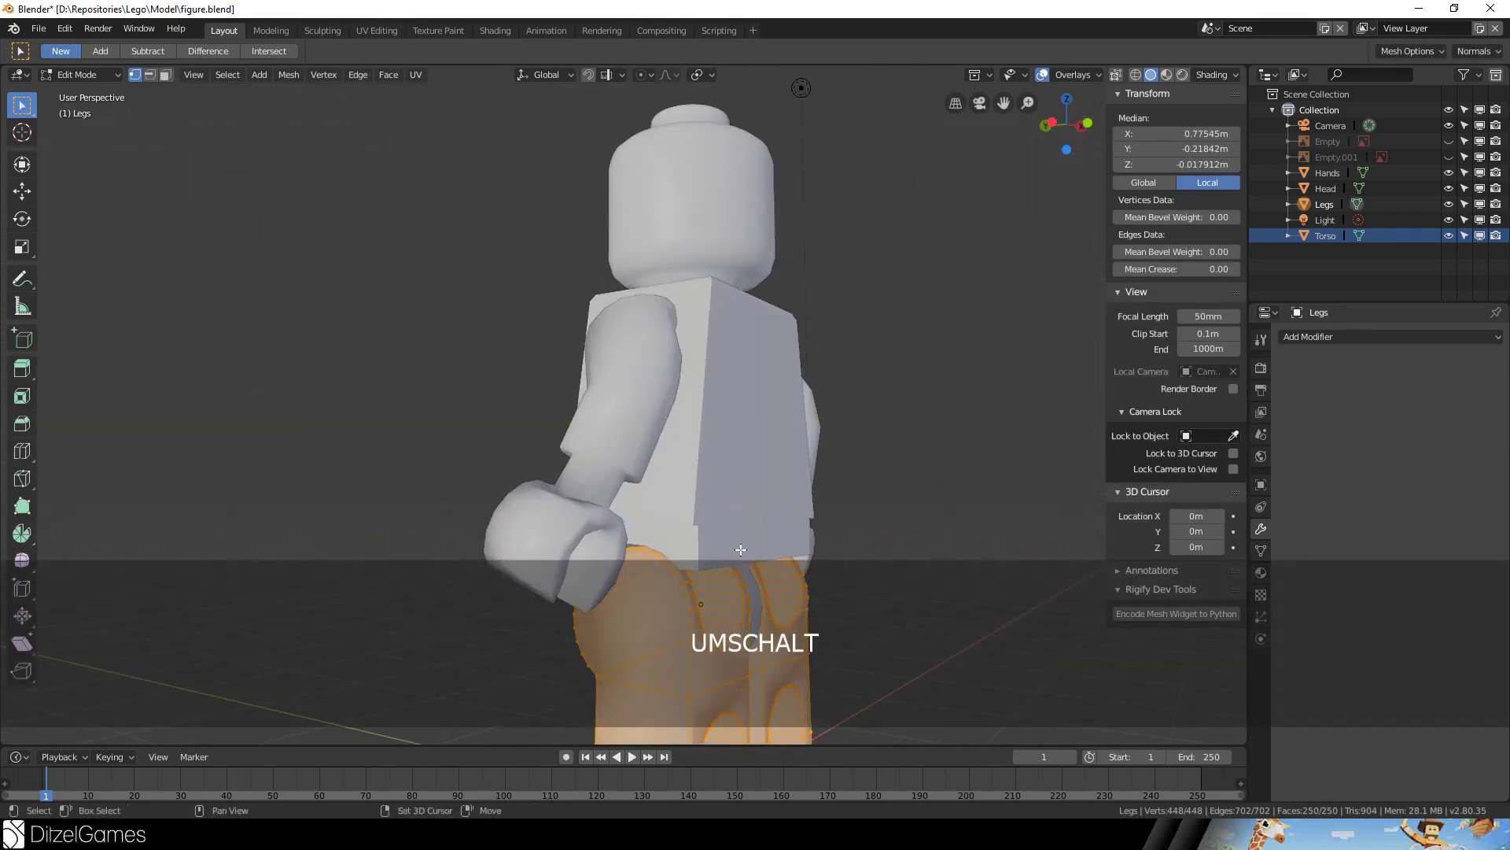
shift+middle_drag(739, 550, 674, 327)
scroll(675, 327, up, 5)
click(281, 267)
scroll(281, 267, down, 4)
middle_drag(281, 268, 532, 279)
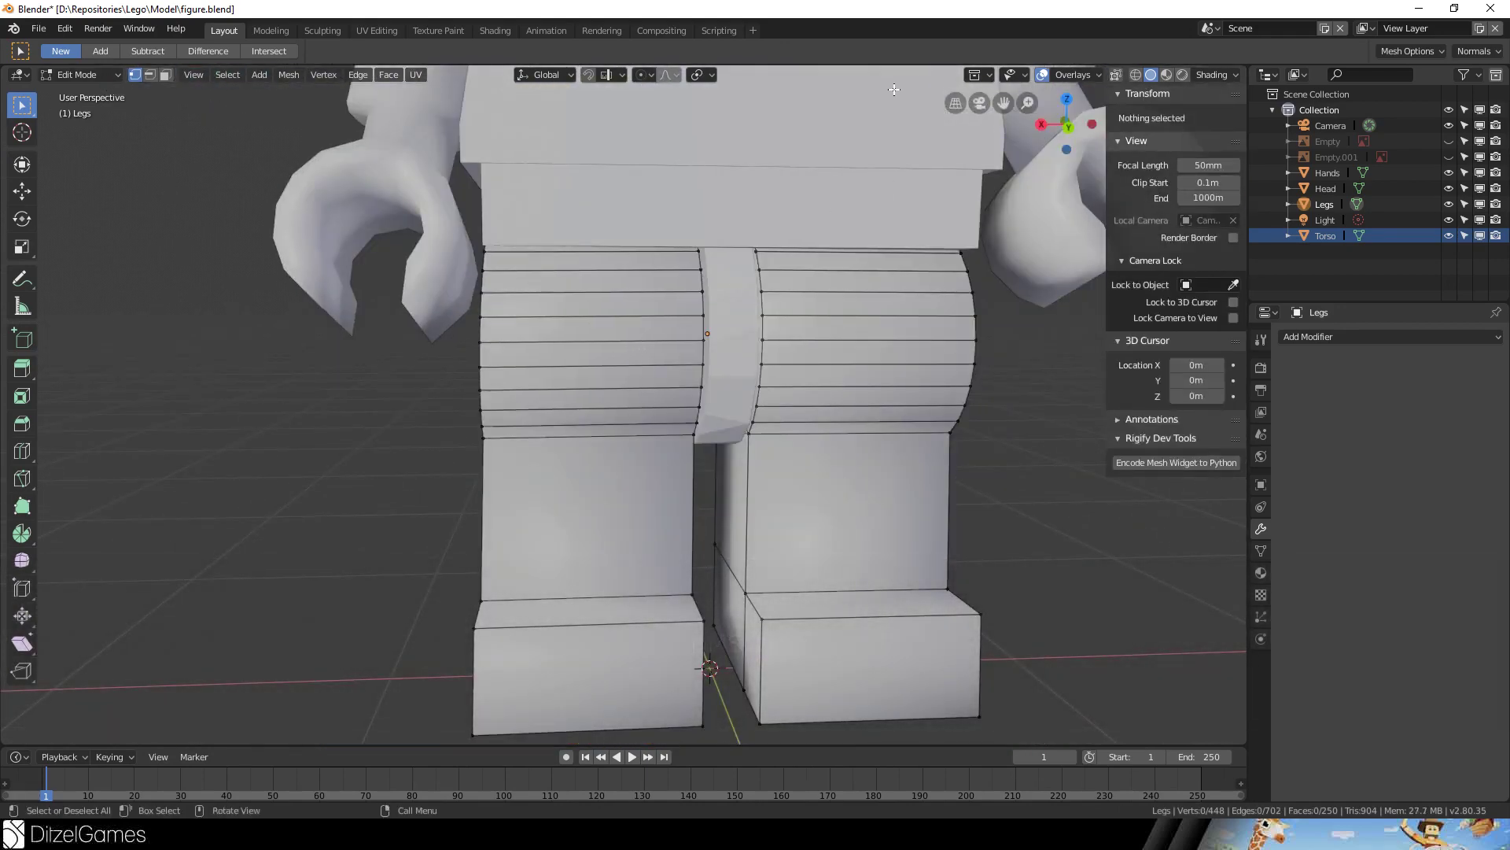
- In face selection mode, try smooth shading on the curved front hip faces of the figure's right leg
click(151, 75)
middle_drag(597, 331, 616, 376)
click(616, 376)
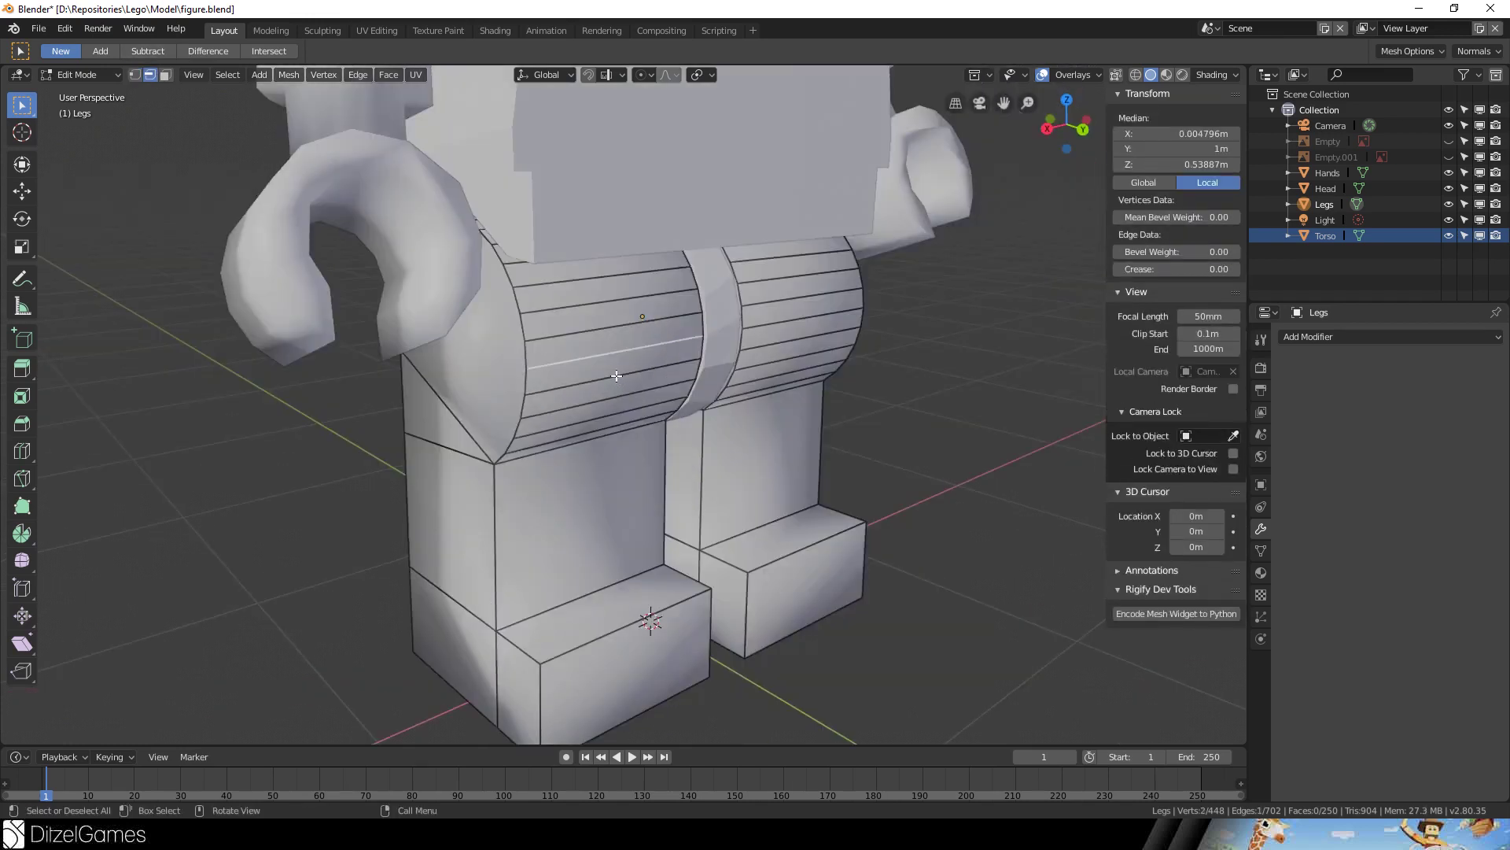
click(165, 75)
shift+click(575, 413)
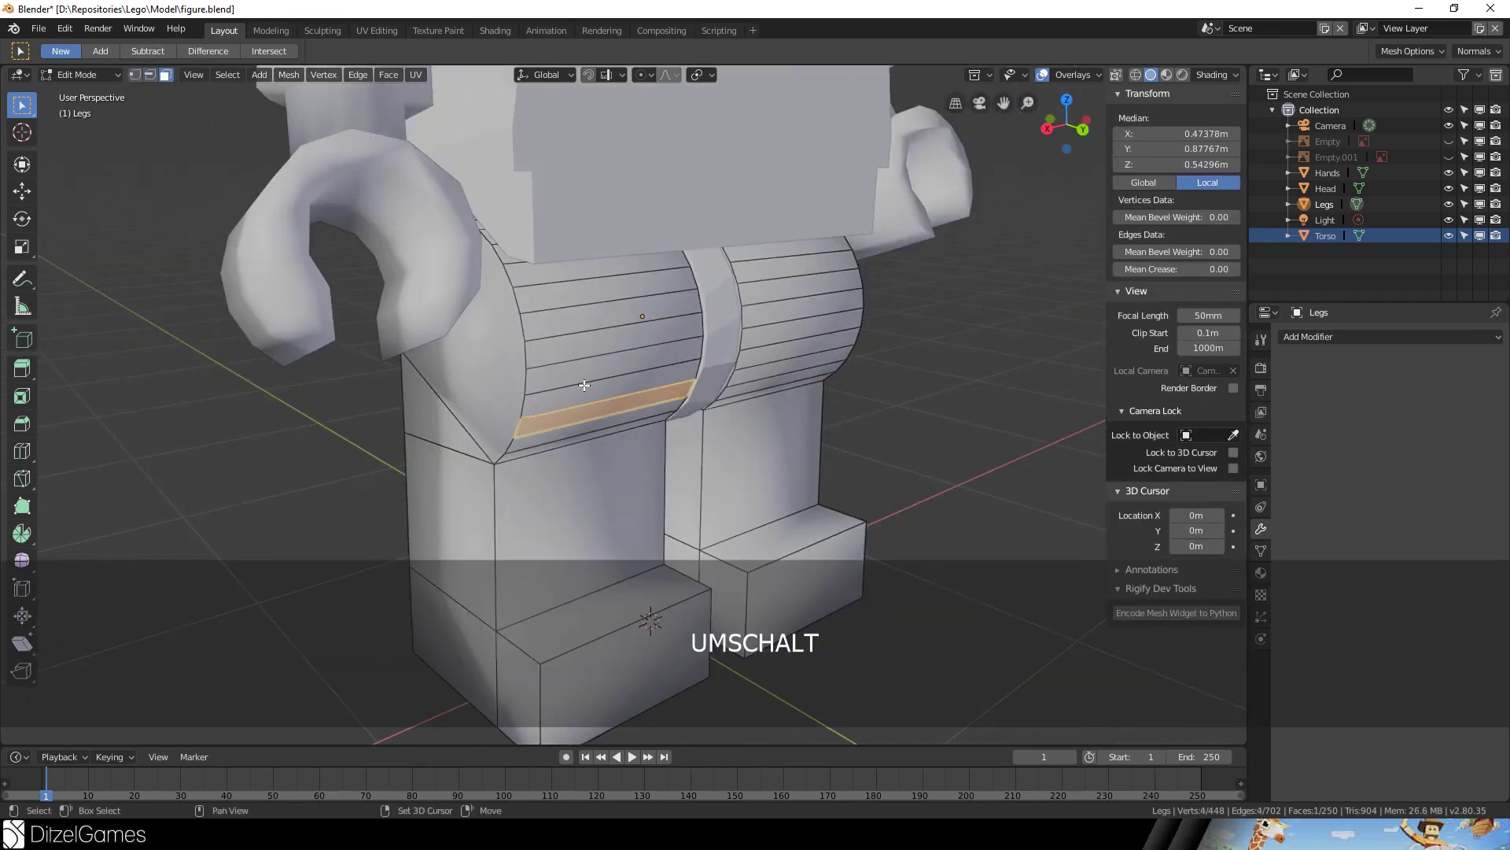
shift+click(583, 386)
shift+click(581, 340)
shift+click(576, 311)
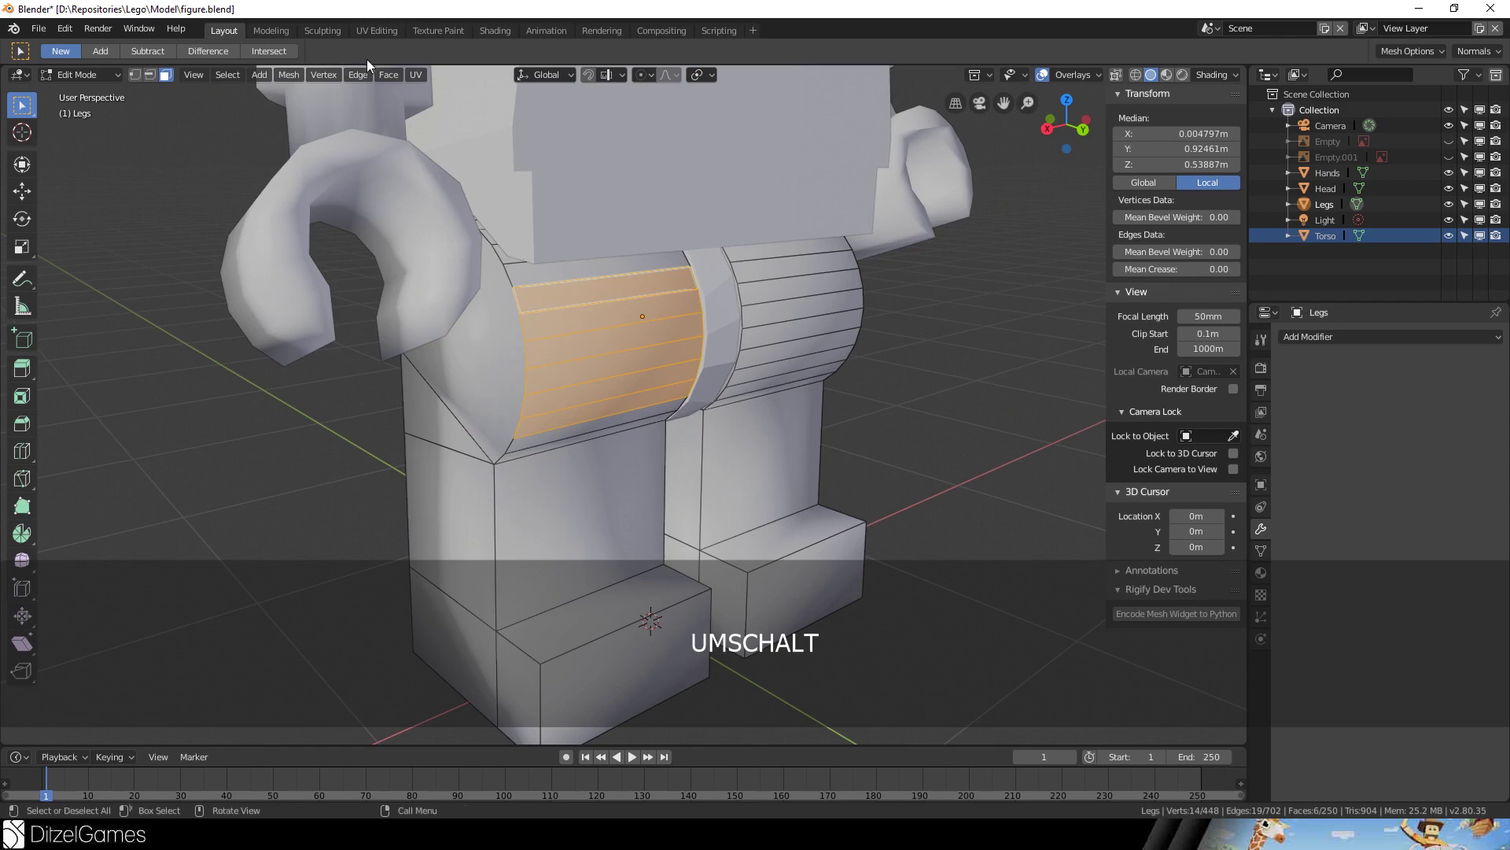
click(389, 75)
click(429, 382)
key(Tab)
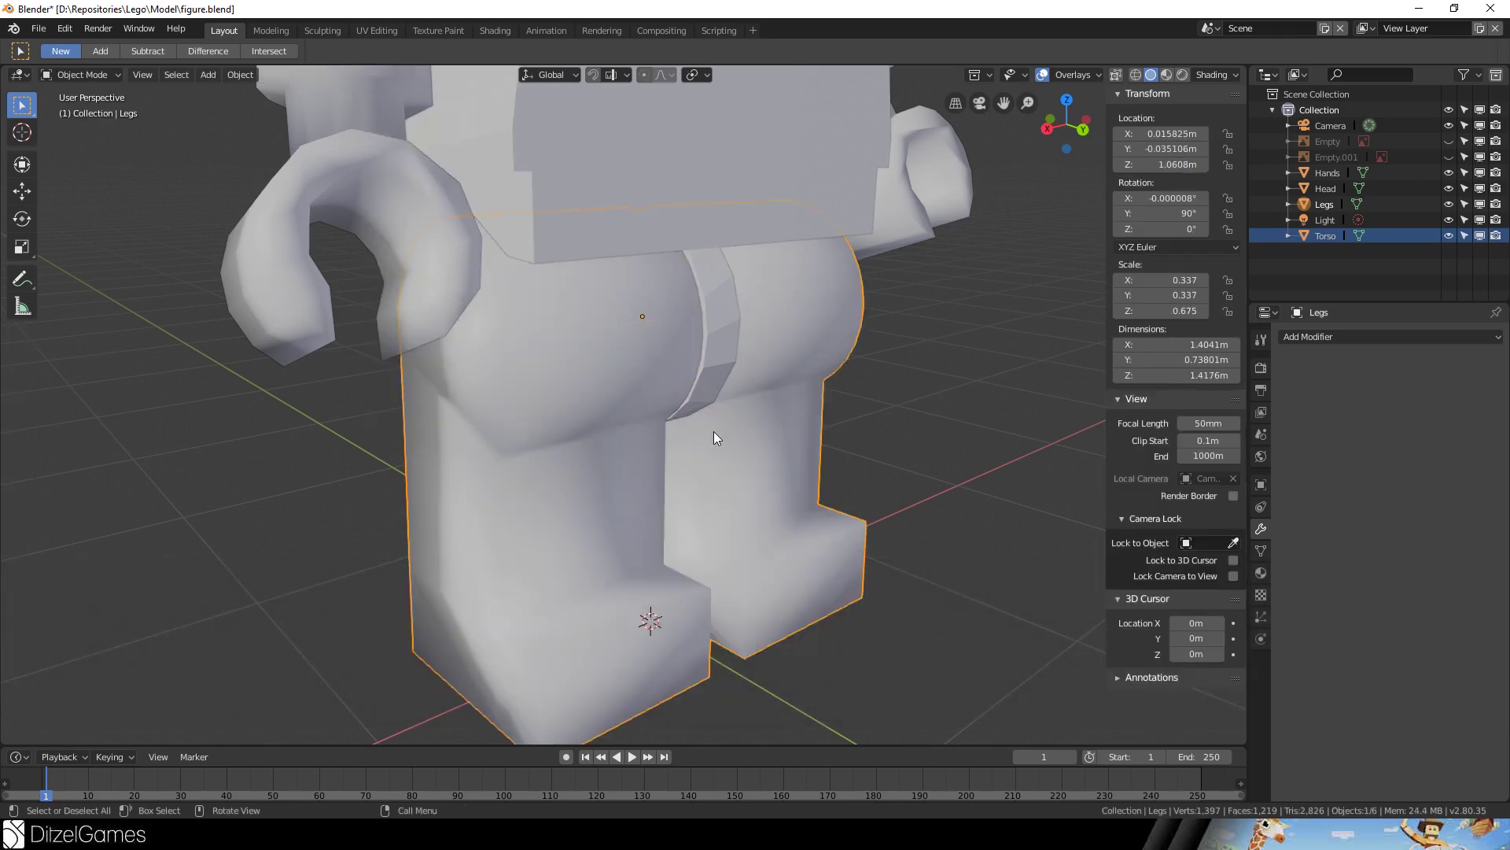
- Apply flat shading to all faces of the Legs mesh
middle_drag(715, 432, 525, 387)
key(Tab)
key(a)
click(388, 75)
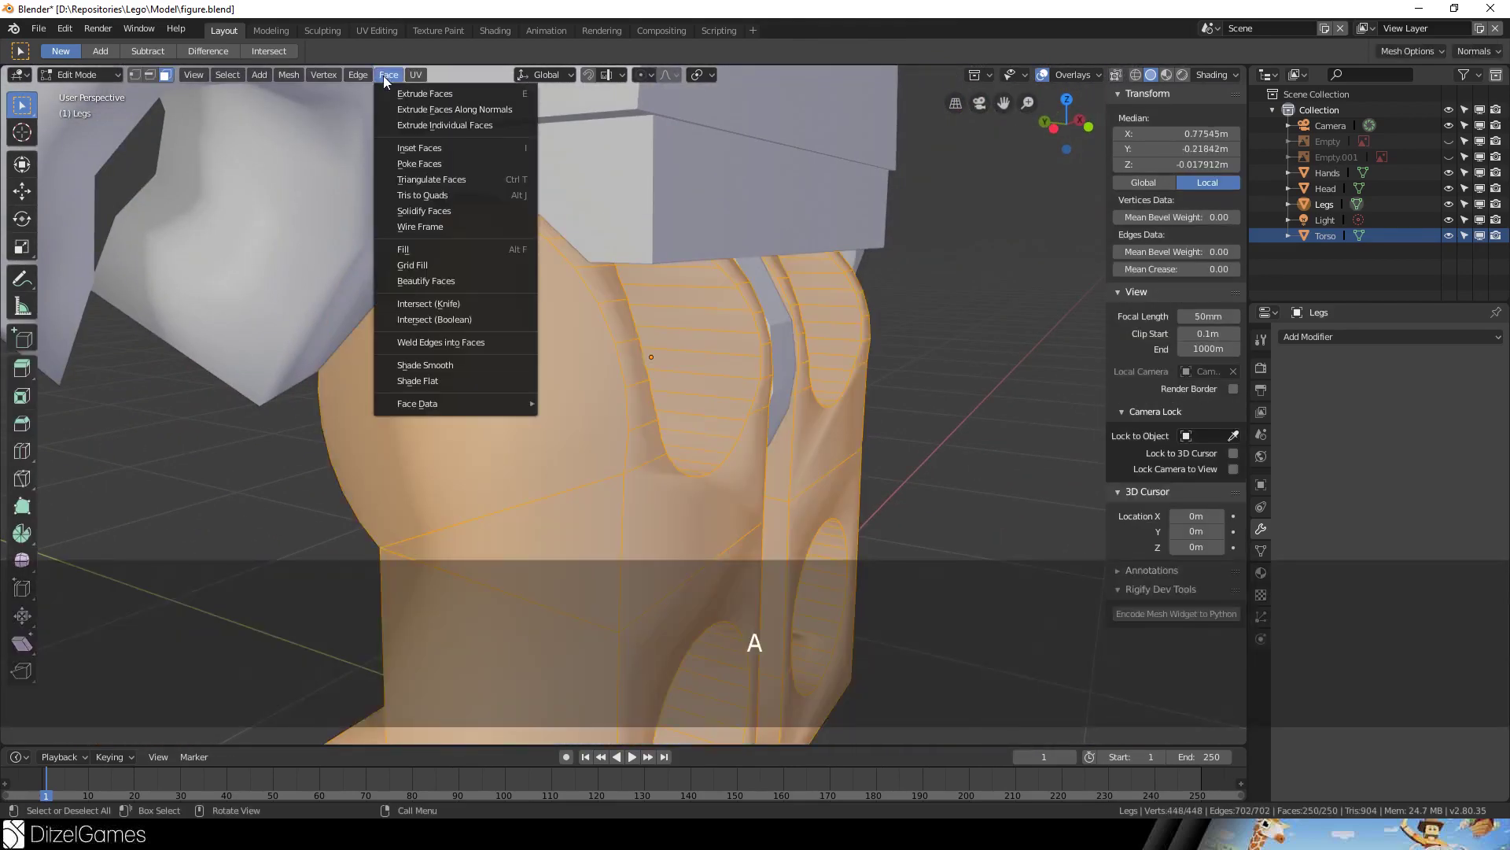
click(466, 380)
- Select the six curved front hip faces of the figure's left leg and shade them smooth
middle_drag(465, 385, 880, 328)
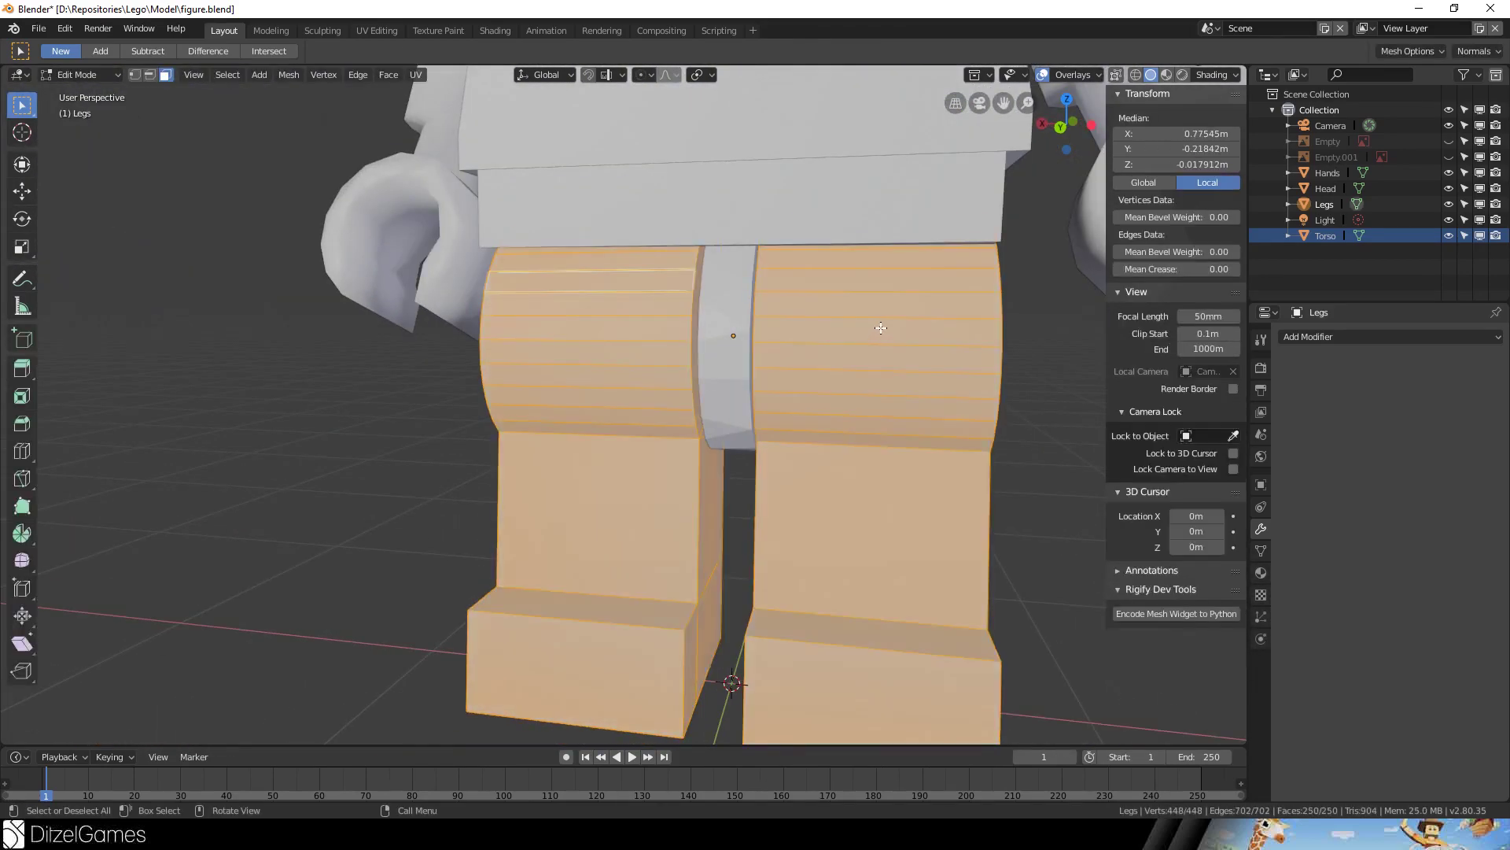
click(881, 328)
shift+click(865, 285)
shift+click(848, 361)
alt+shift+click(791, 304)
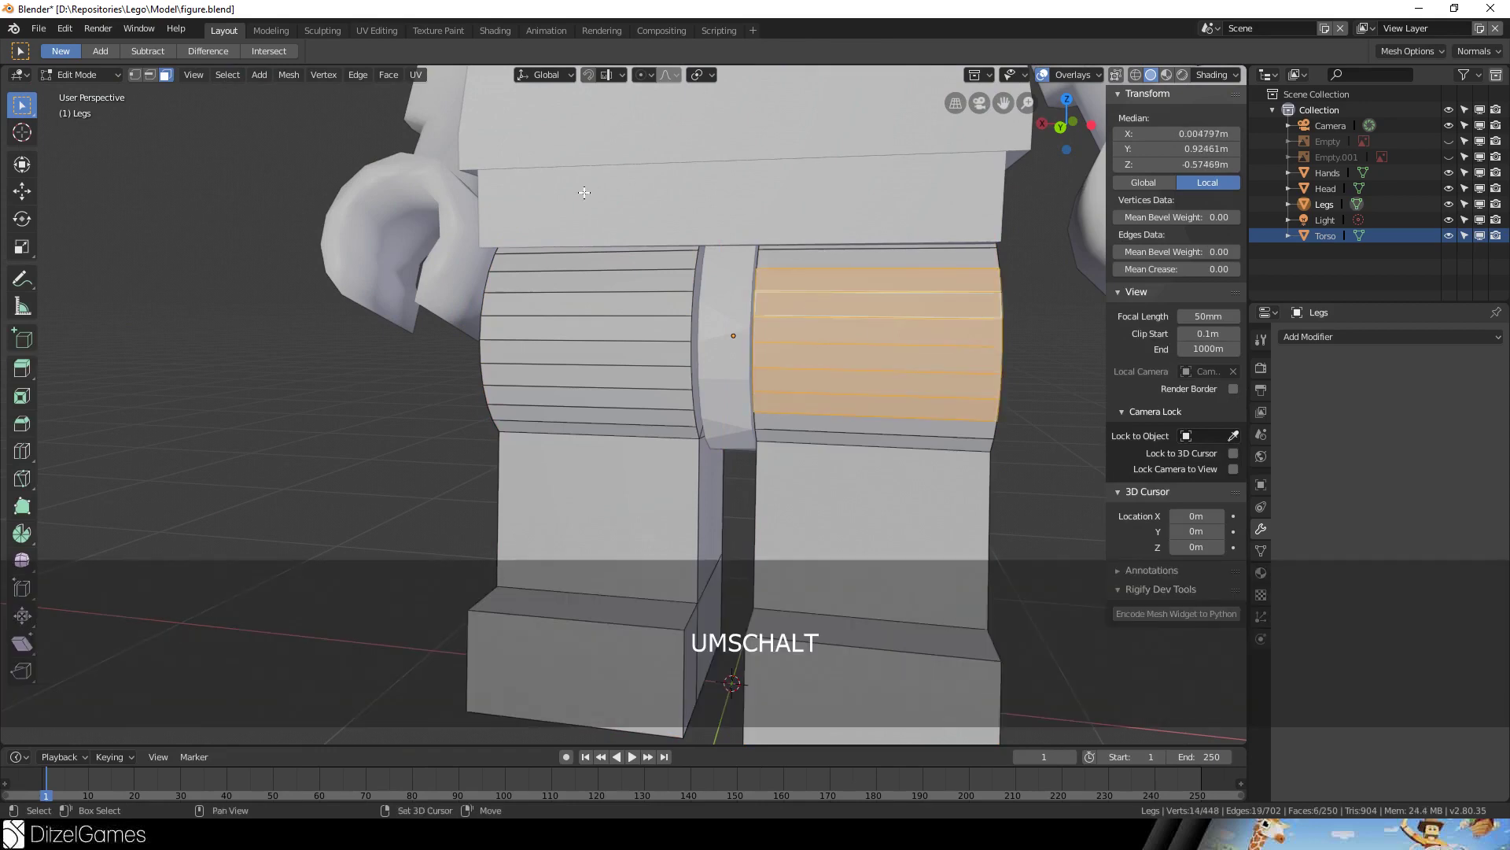
click(386, 79)
click(432, 367)
key(Tab)
- Select the face loops running over the hip and front of both legs and shade them smooth
middle_drag(699, 338, 575, 319)
scroll(574, 319, down, 5)
key(Tab)
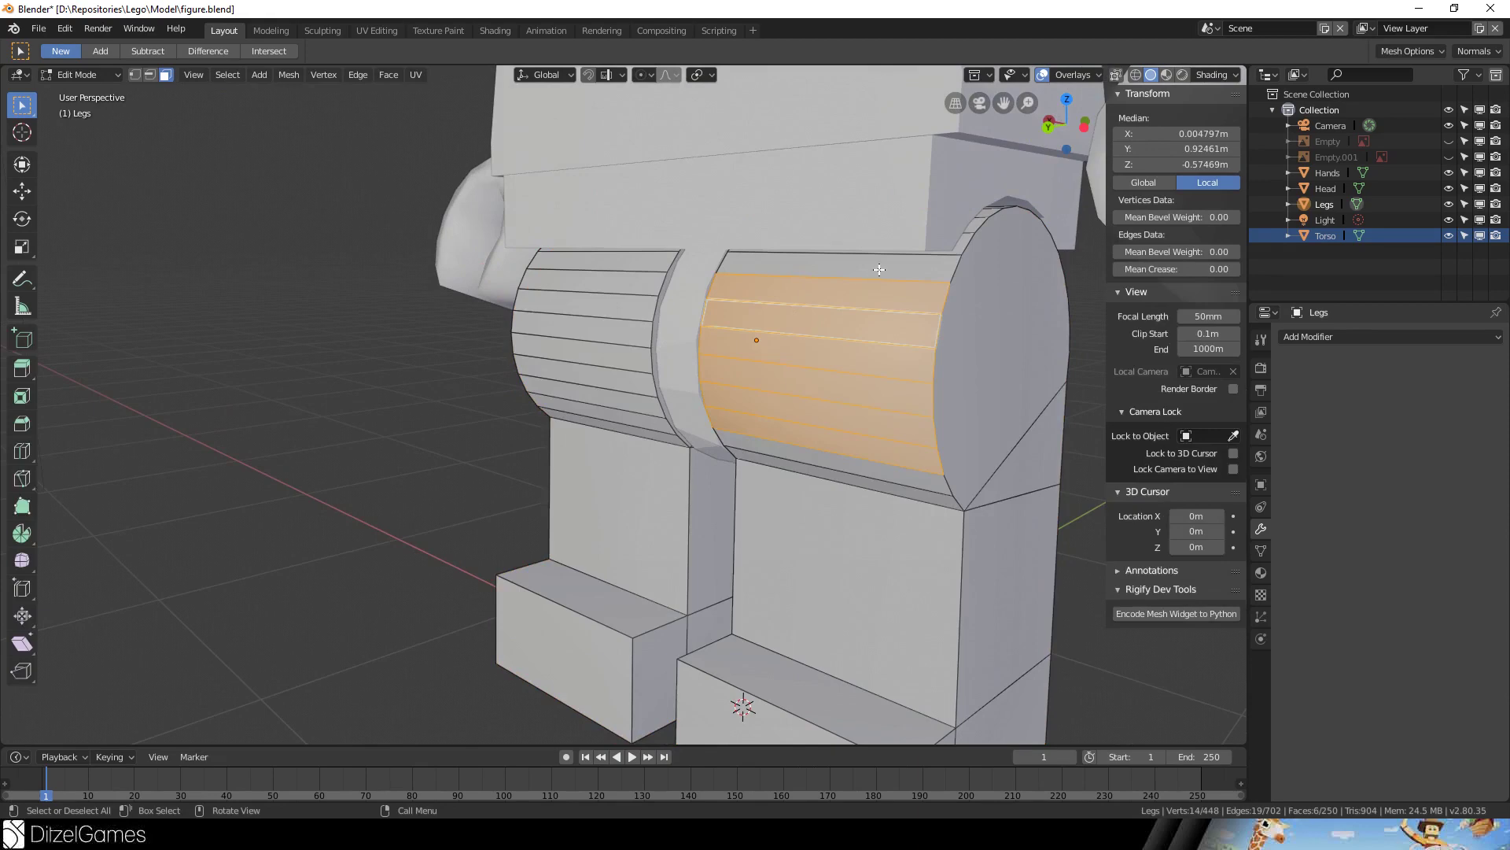
alt+click(877, 273)
middle_drag(890, 293, 828, 361)
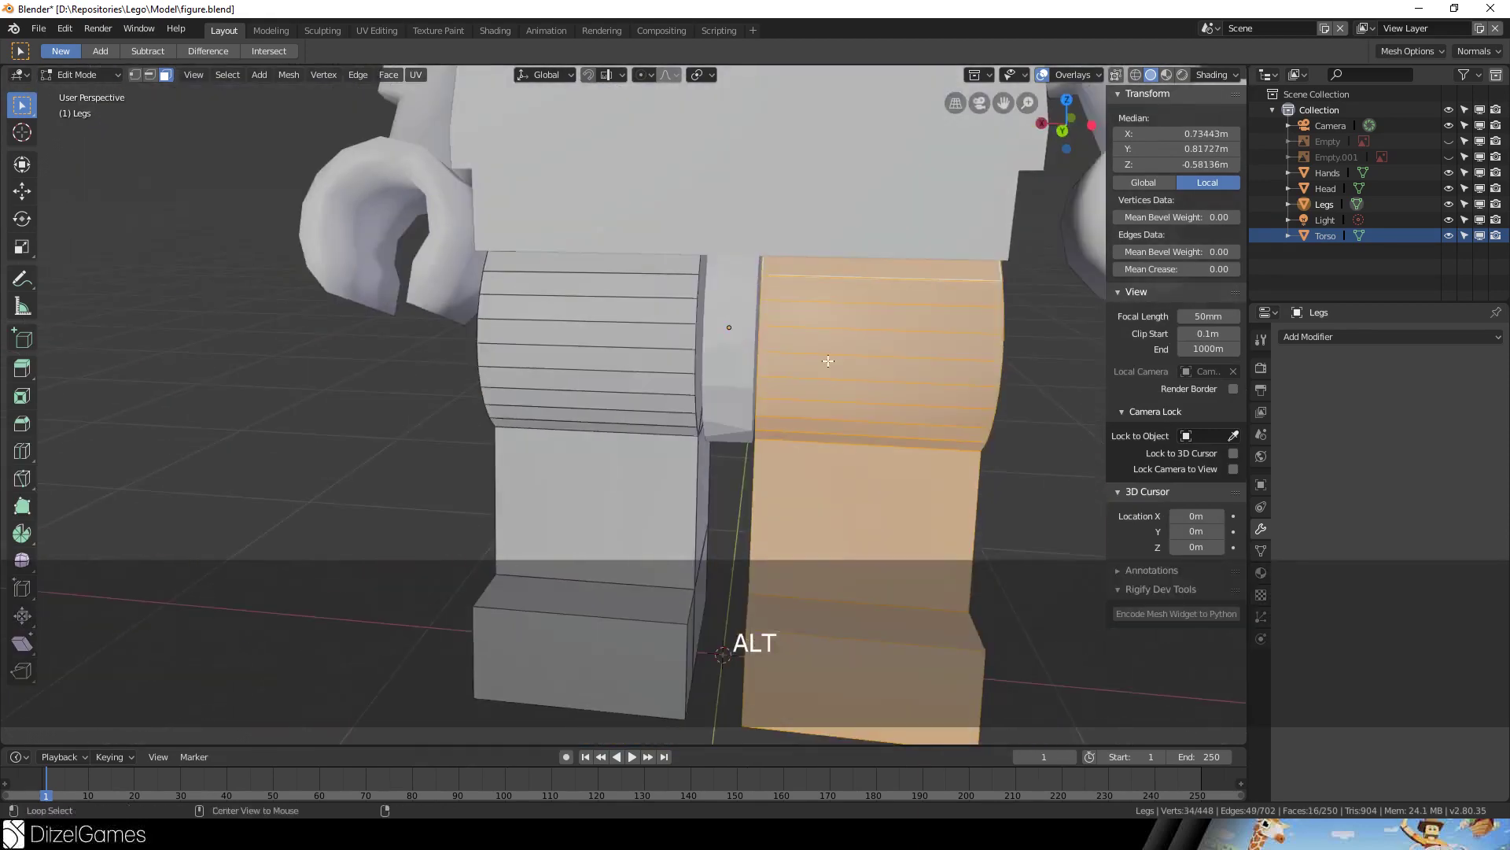
alt+shift+click(638, 337)
middle_drag(638, 337, 598, 319)
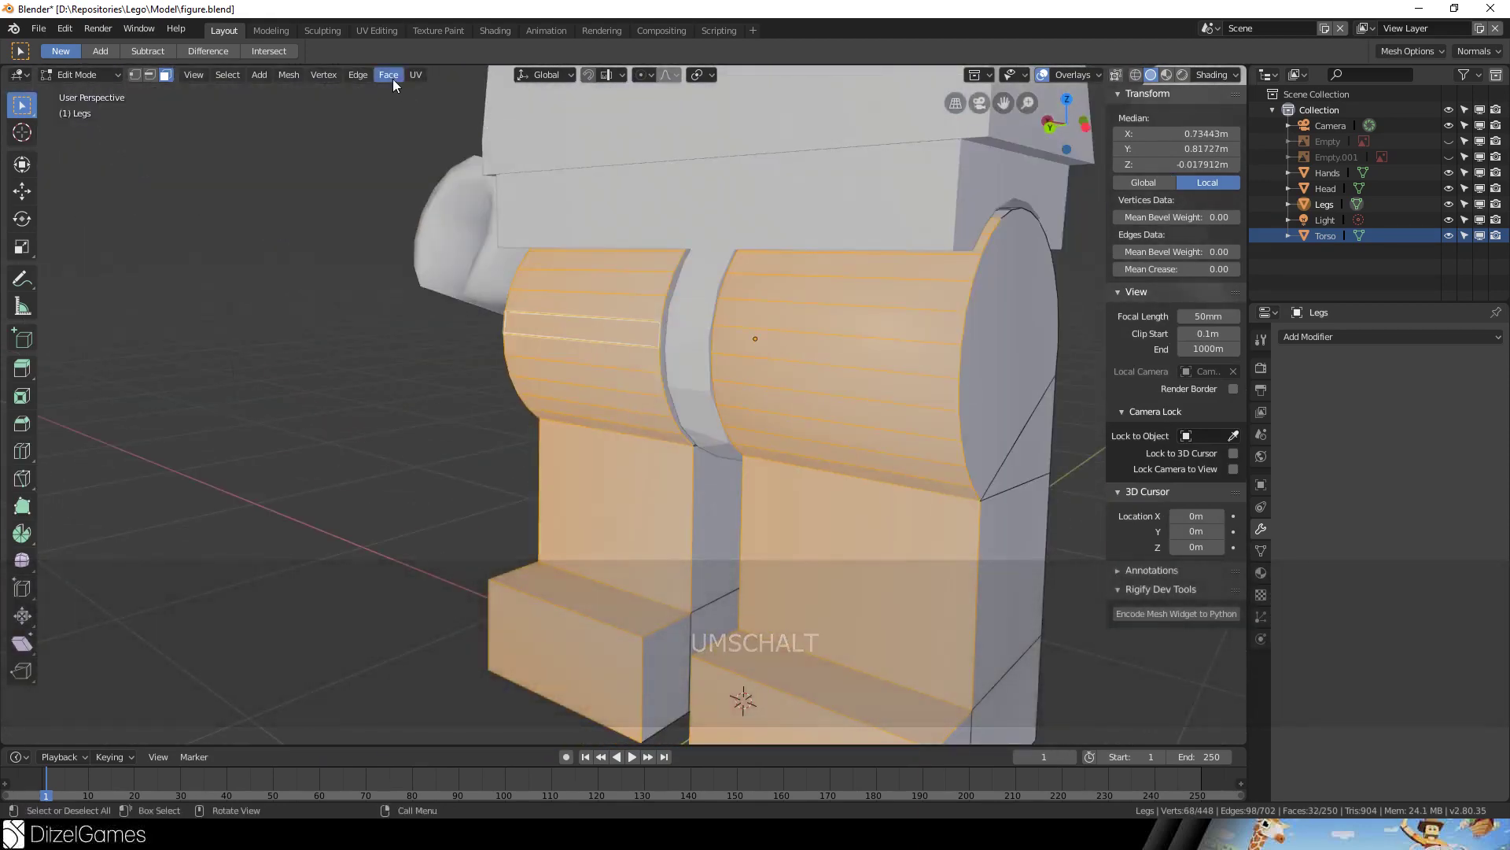
click(388, 75)
click(450, 379)
key(Tab)
- Select the flat front faces of both lower legs and the feet's top and front faces, and shade them flat
middle_drag(686, 375, 730, 473)
key(Tab)
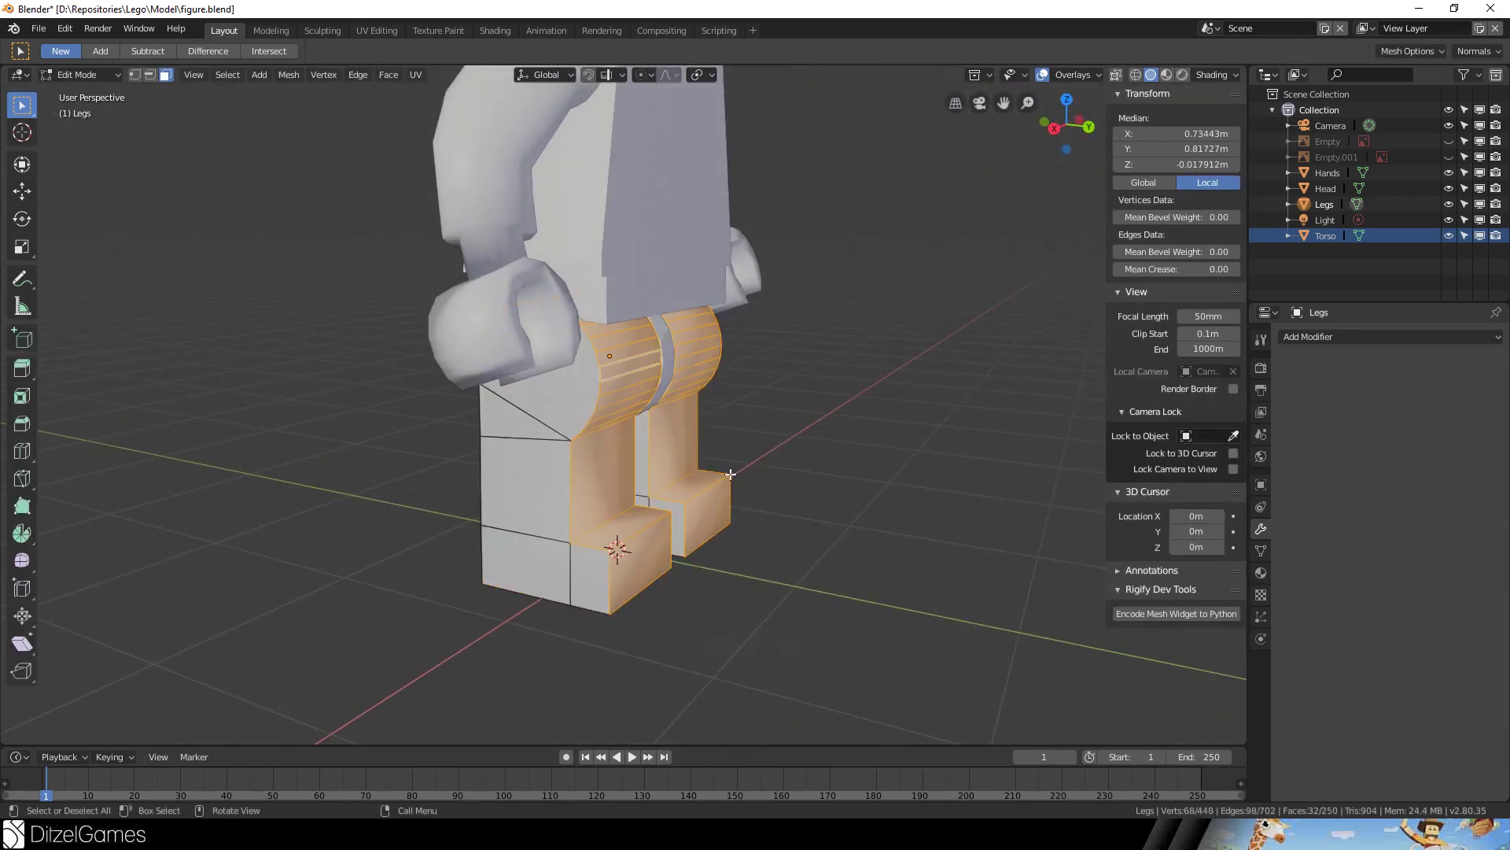
click(692, 485)
shift+click(673, 433)
shift+click(615, 508)
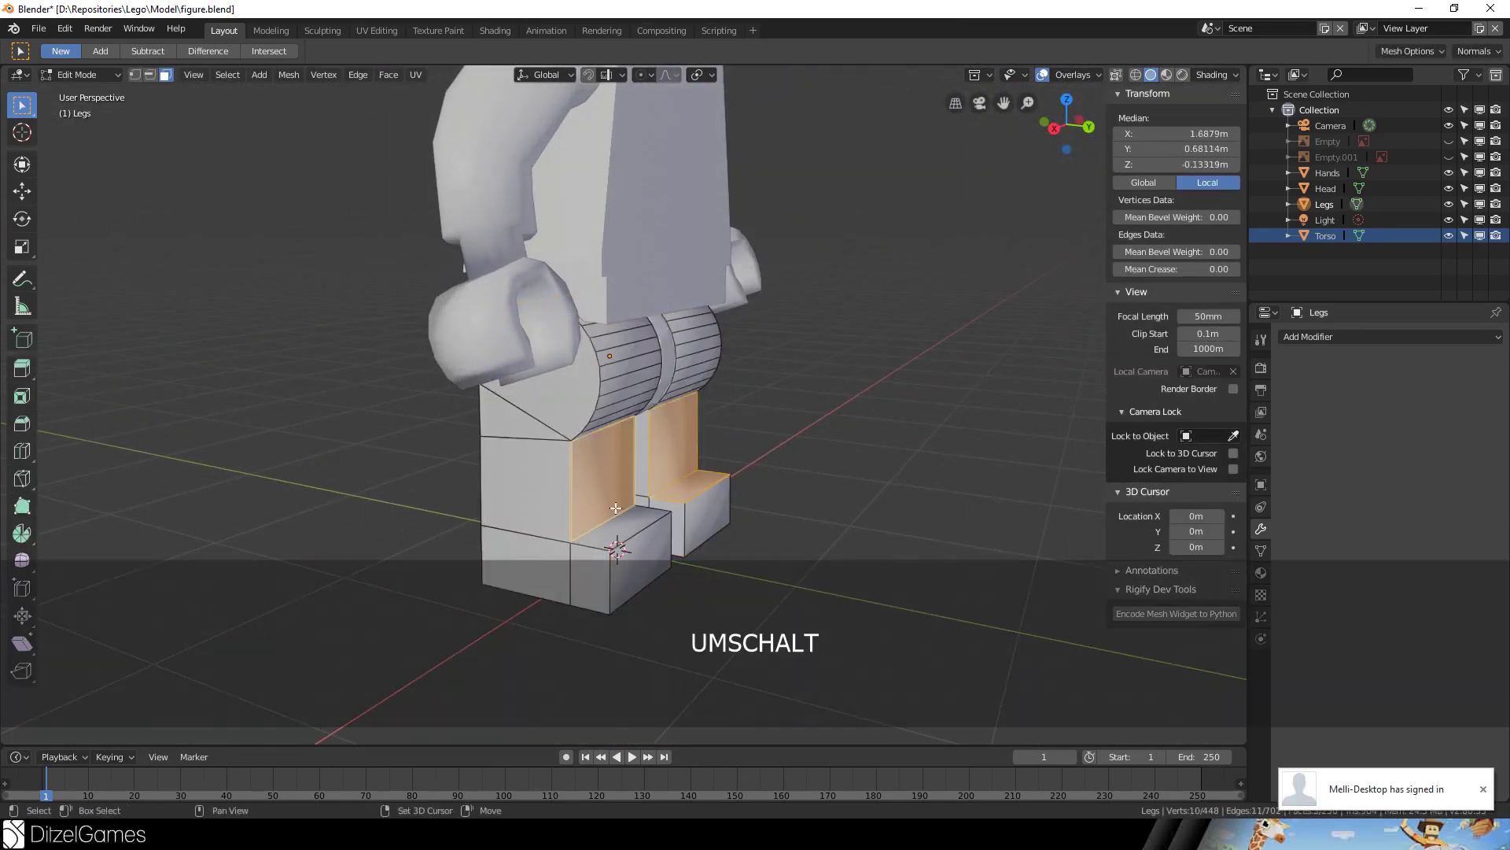
click(390, 77)
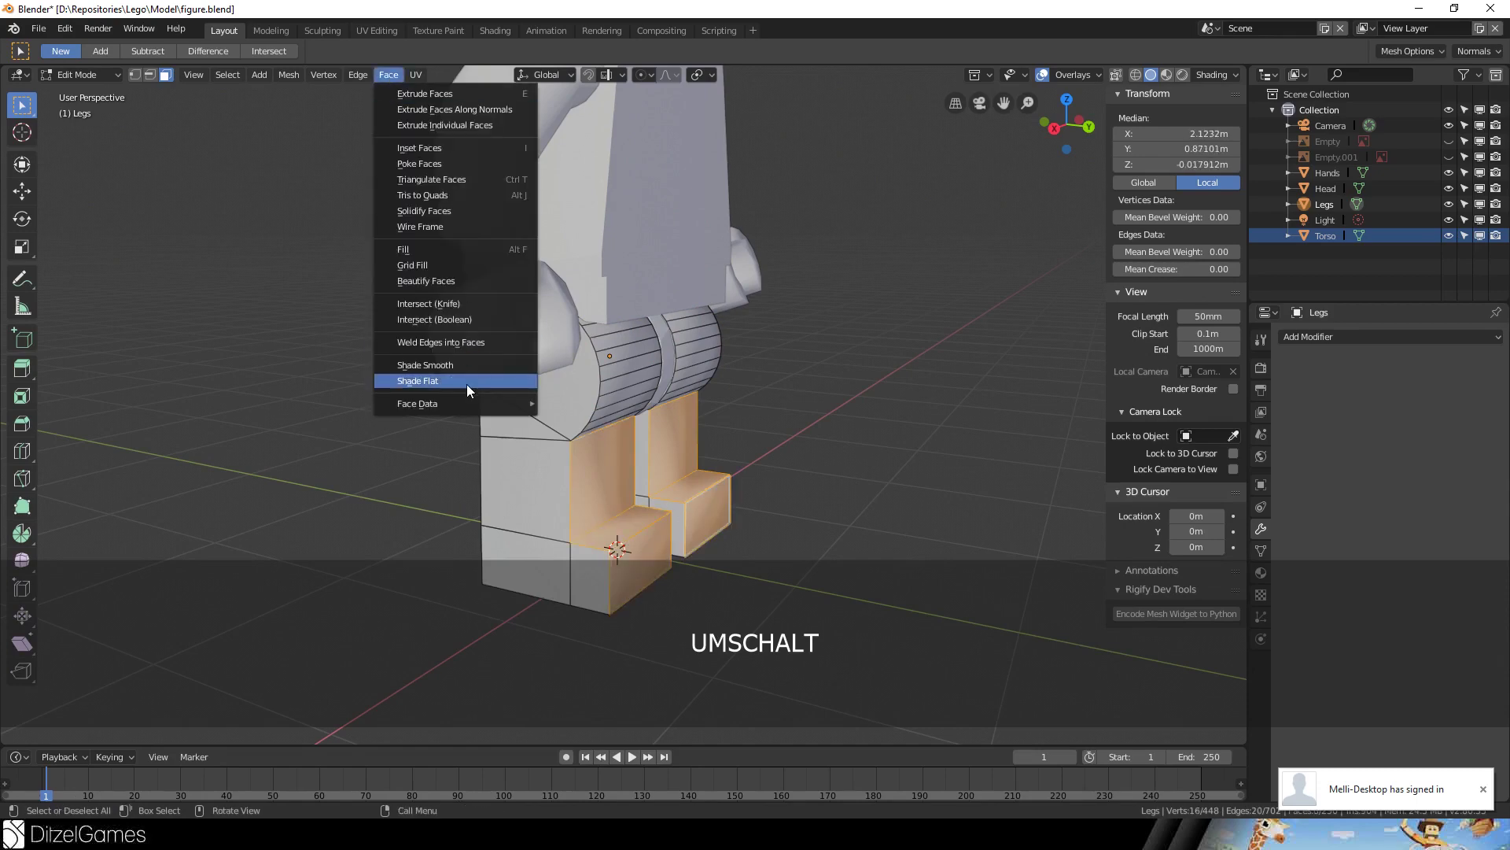
click(466, 384)
key(Tab)
middle_drag(866, 441, 724, 451)
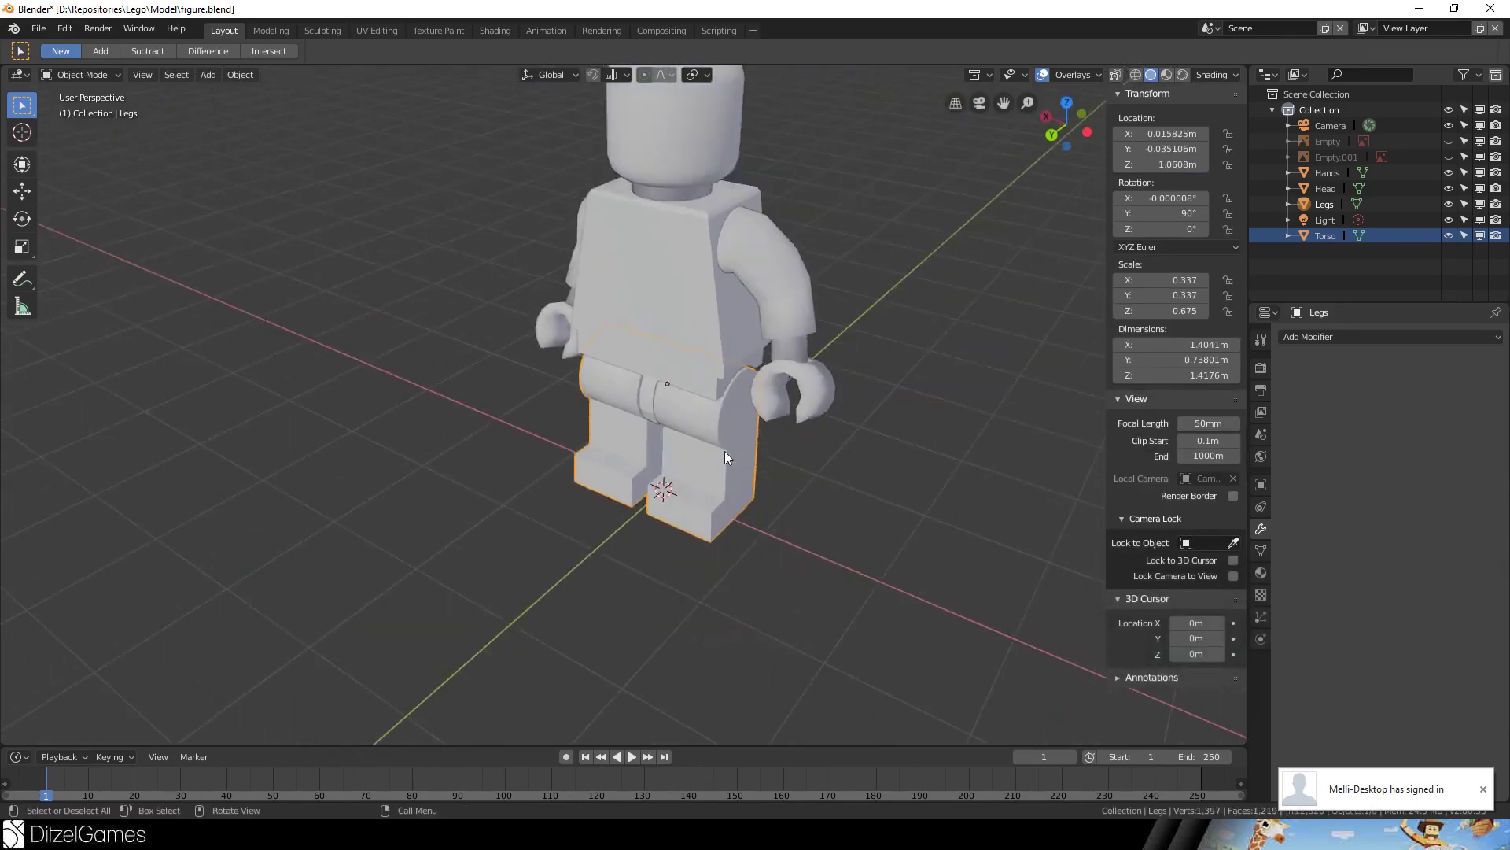
- In the Torso mesh, select the curved strip of faces between the legs, from front to back, and shade it smooth
key(Tab)
scroll(777, 351, up, 6)
click(732, 288)
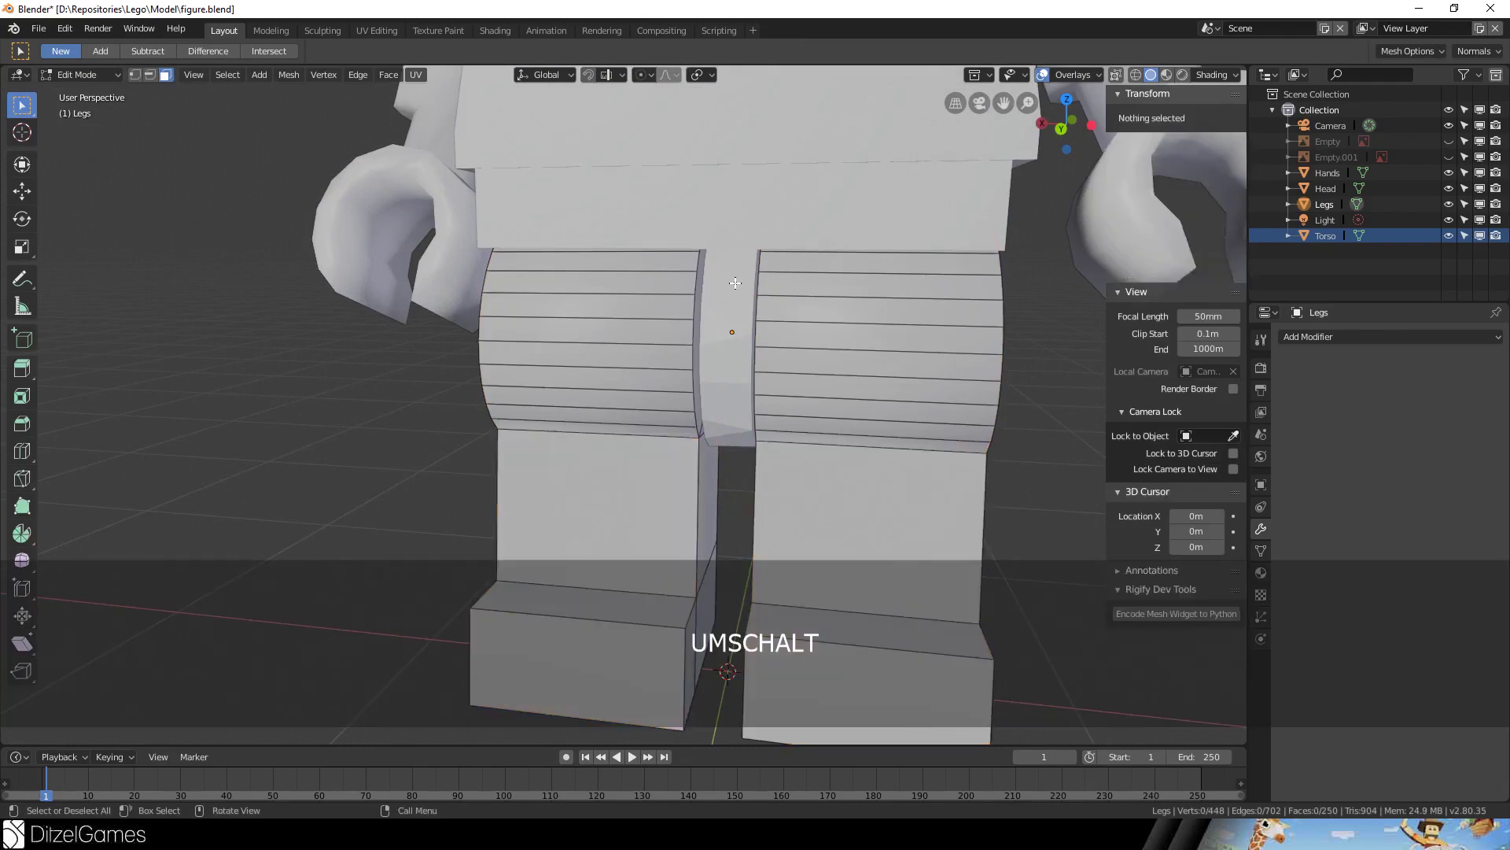
key(Tab)
click(732, 300)
key(Tab)
shift+click(733, 268)
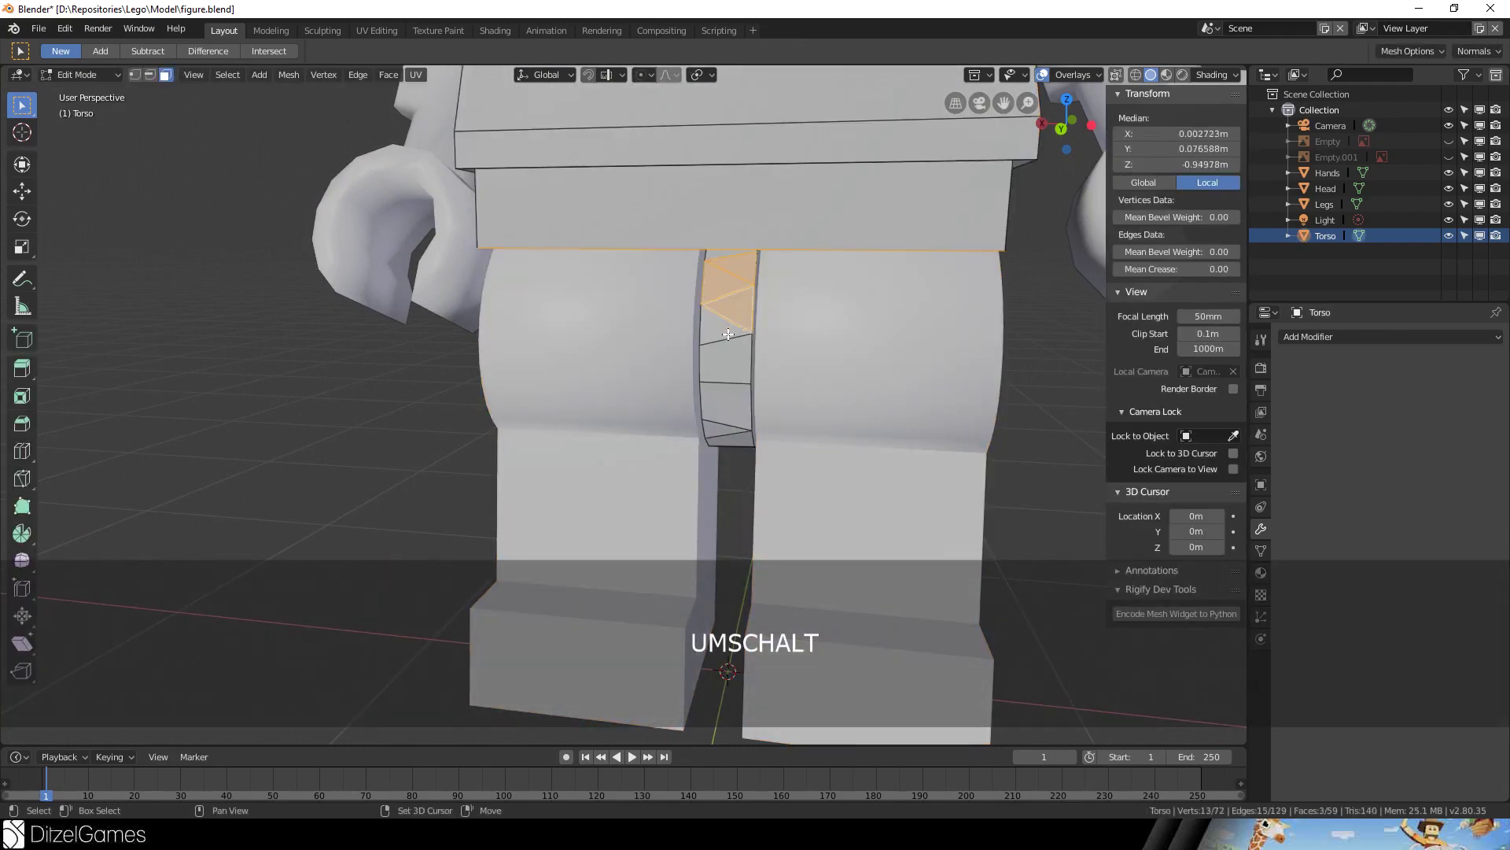
middle_drag(740, 436, 539, 224)
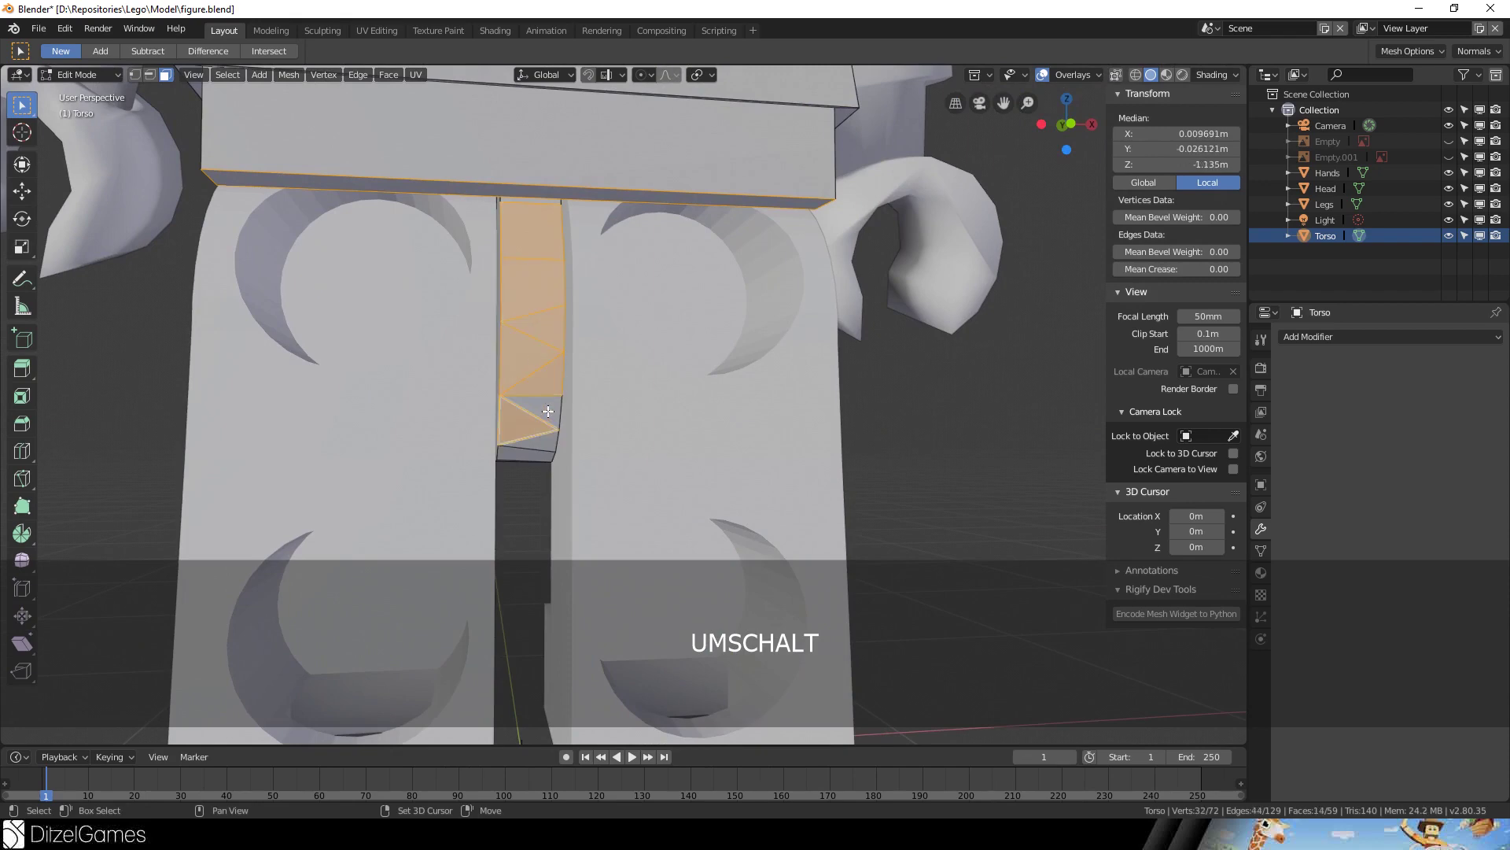
click(388, 74)
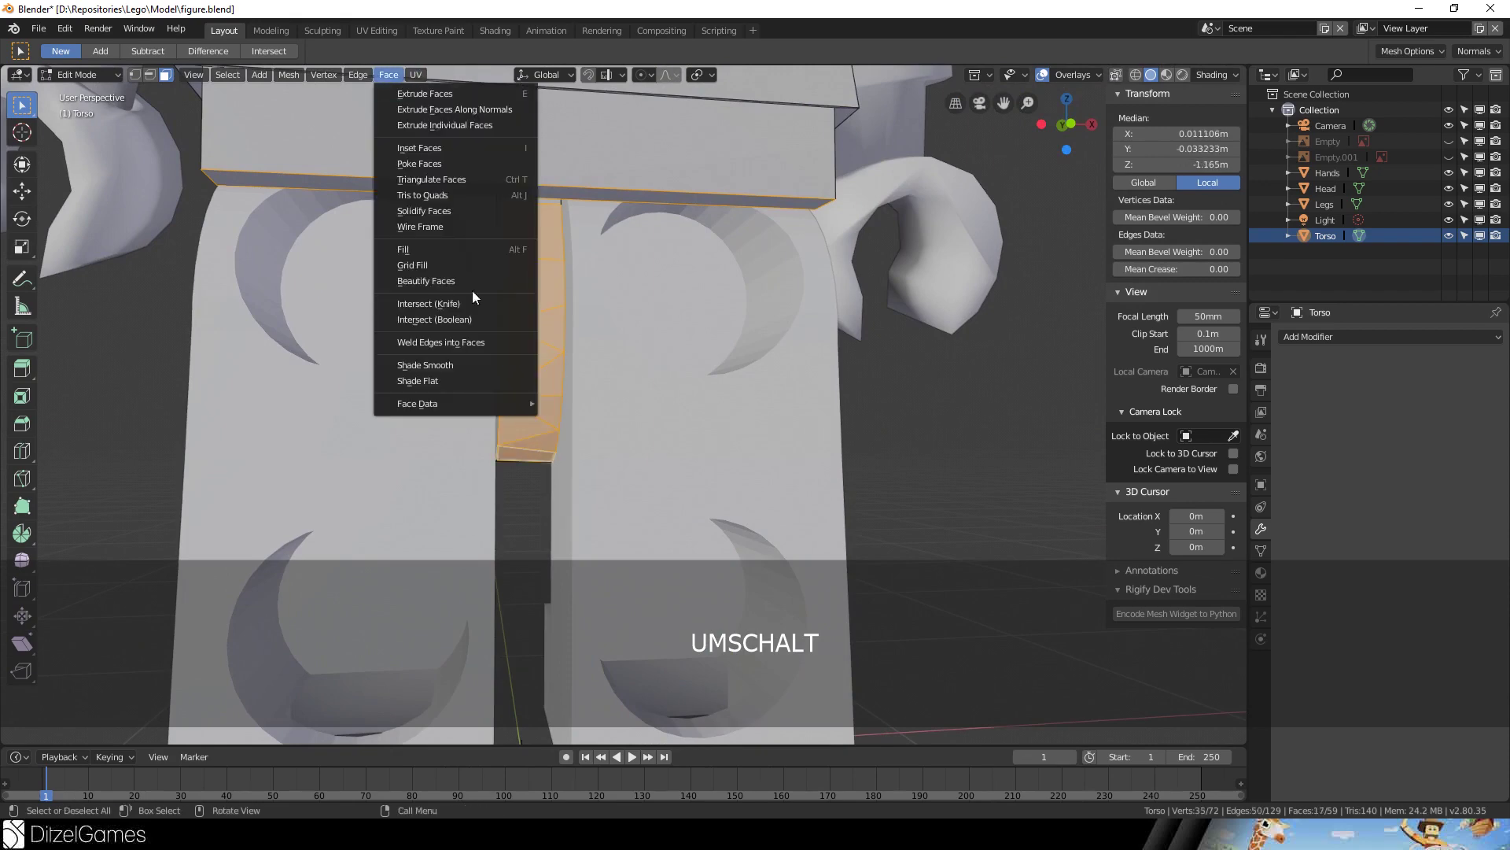
click(461, 367)
key(Tab)
middle_drag(461, 366, 396, 171)
scroll(440, 282, down, 5)
middle_drag(483, 260, 754, 289)
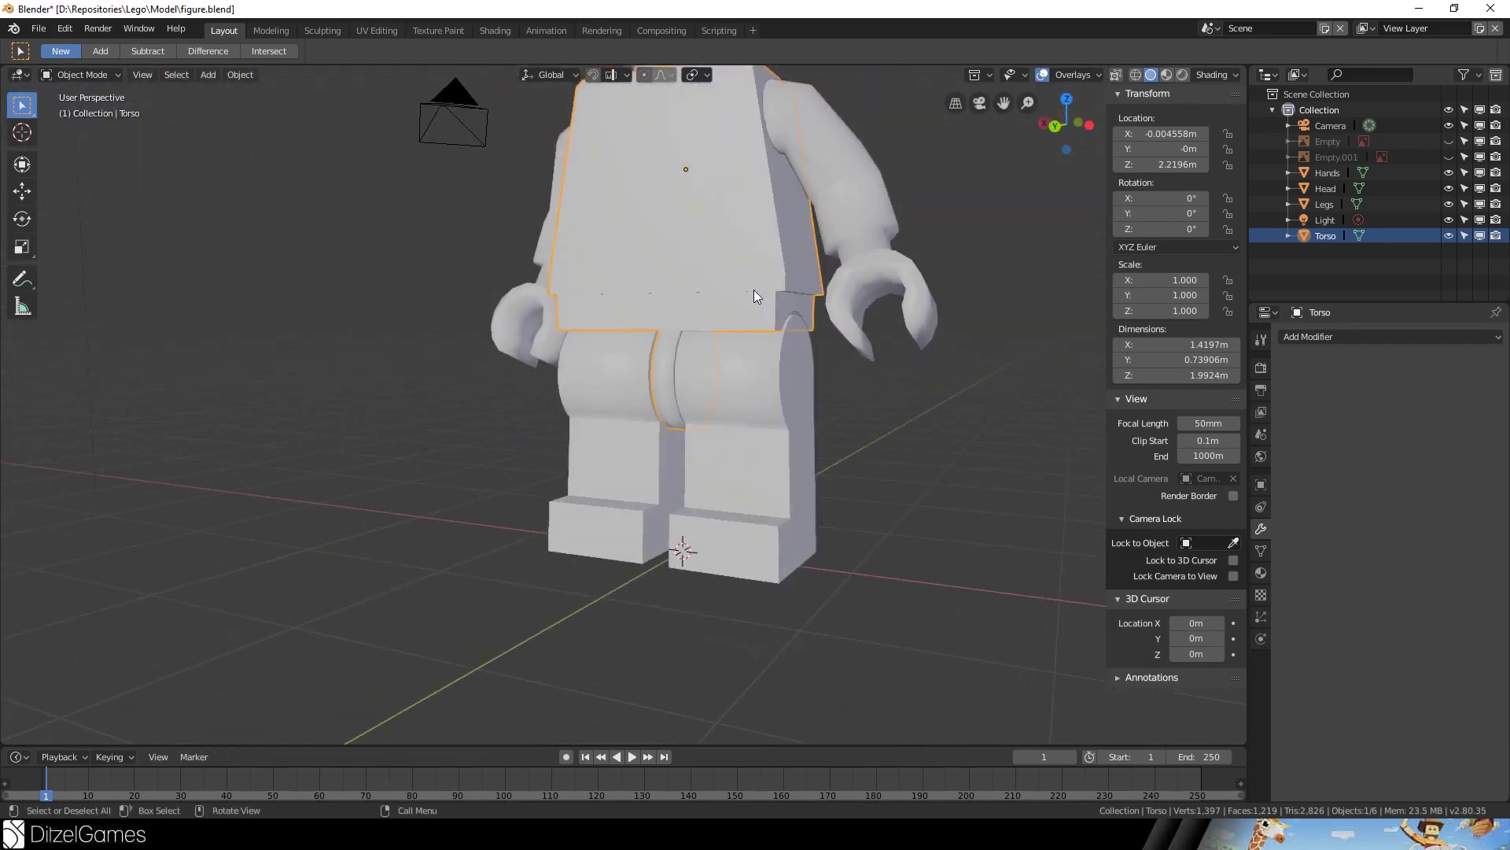
- Add a Decimate modifier to the Legs object and lower its collapse ratio while checking the shape of the hips
click(755, 389)
click(1427, 339)
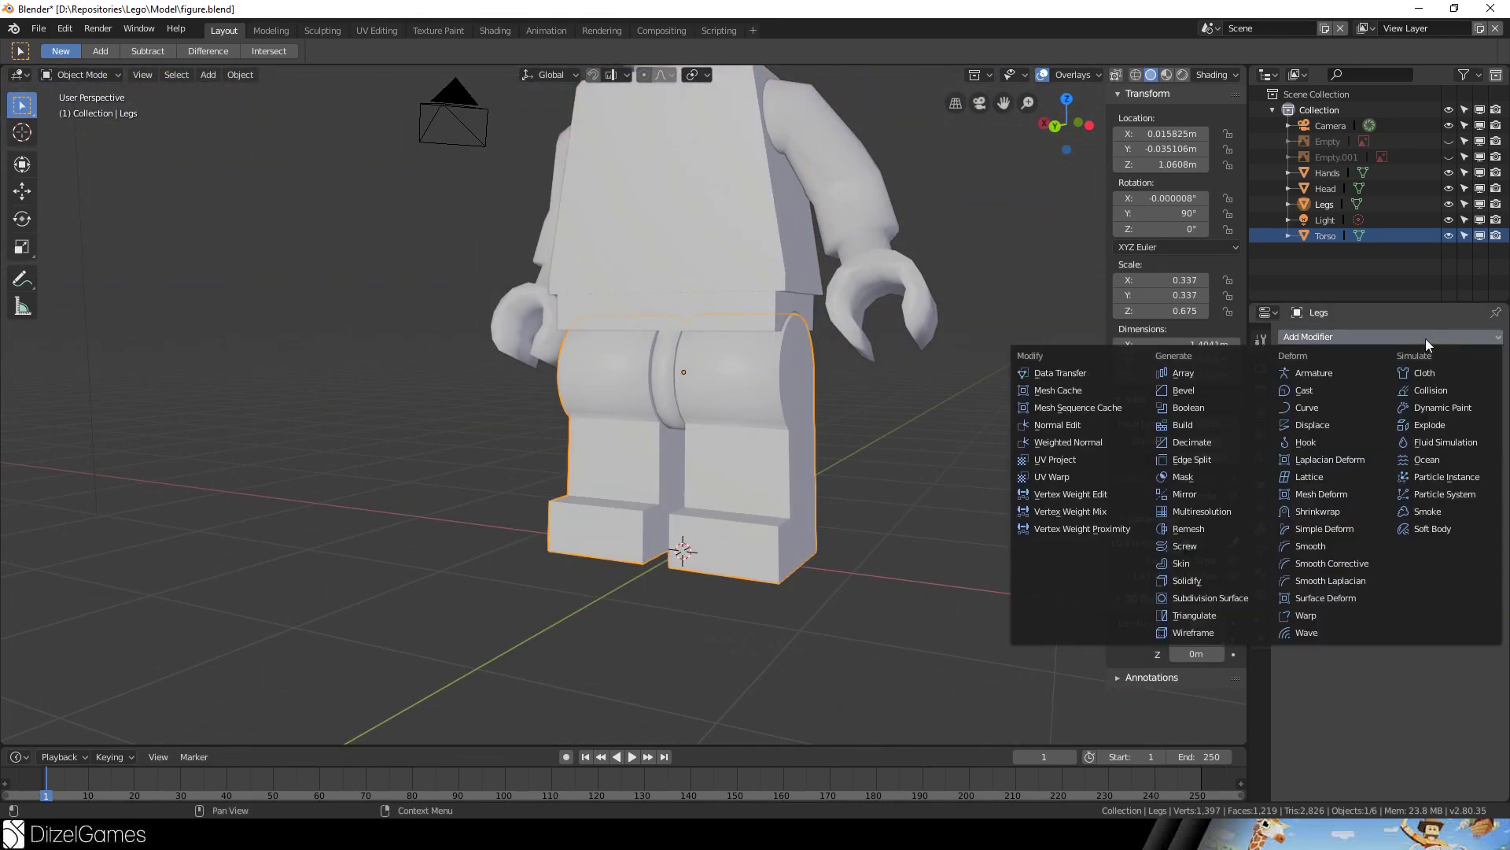
click(1207, 445)
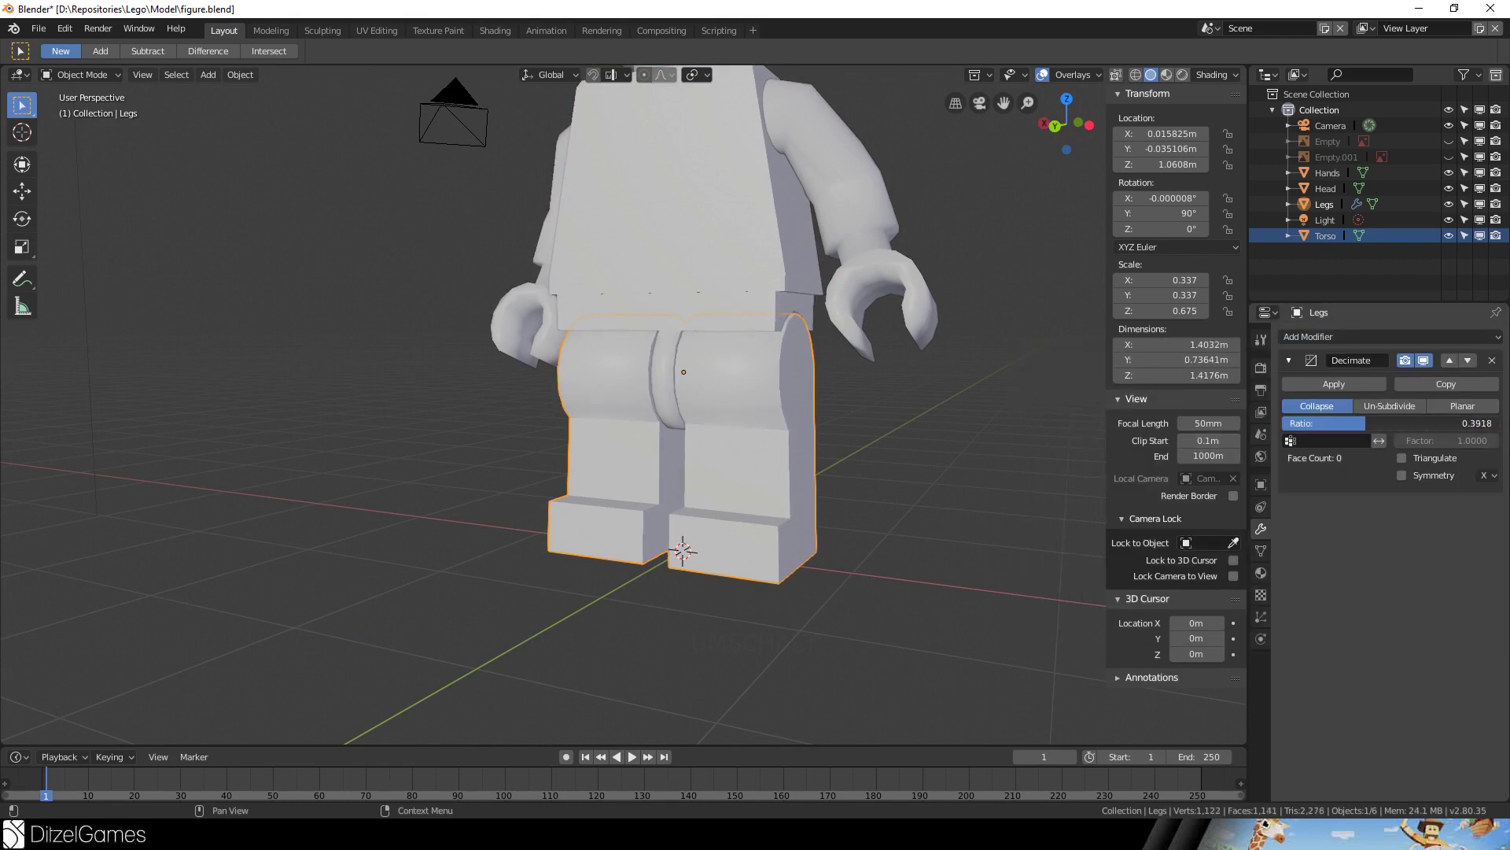
drag(1366, 423, 1367, 423)
middle_drag(900, 246, 892, 256)
drag(1460, 423, 1436, 424)
middle_drag(888, 346, 626, 376)
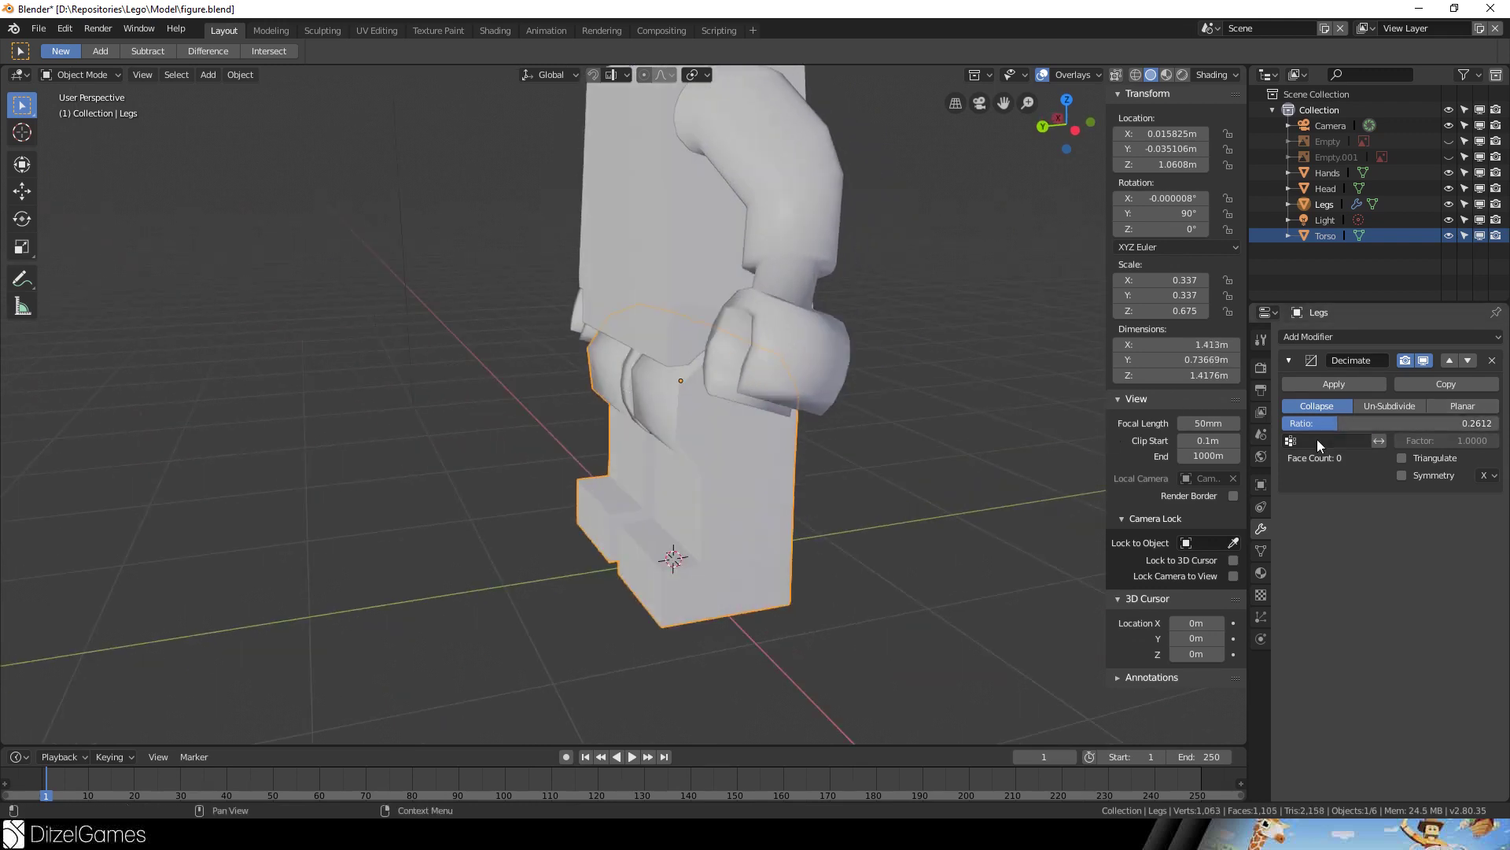
- Set the Legs' Decimate collapse ratio to about 0.358 and apply the modifier
drag(1329, 423, 1336, 423)
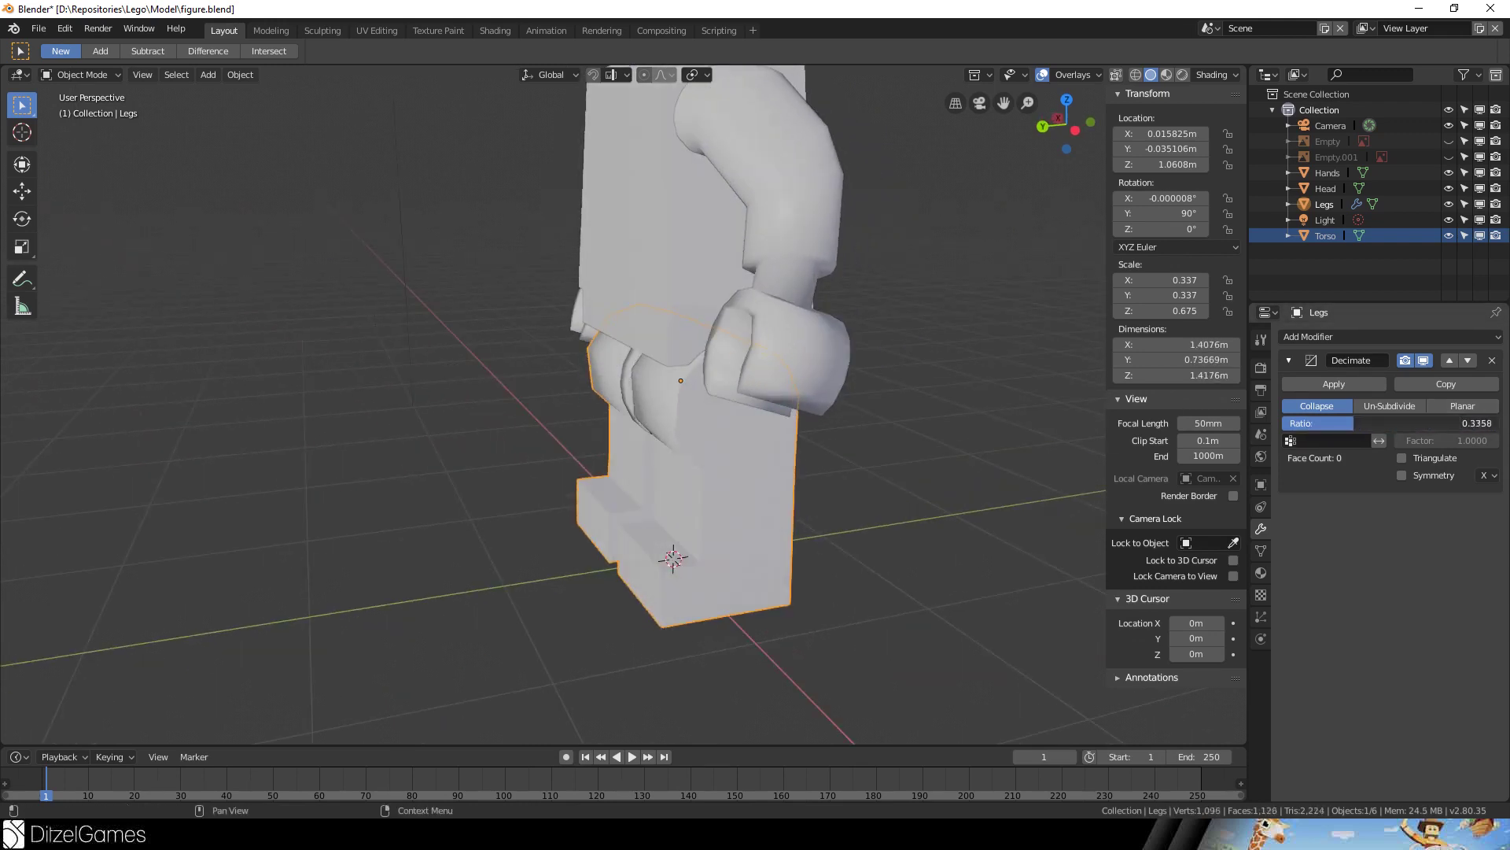
middle_drag(659, 378, 794, 399)
scroll(852, 398, up, 5)
scroll(852, 398, down, 1)
scroll(700, 390, down, 2)
middle_drag(700, 391, 998, 339)
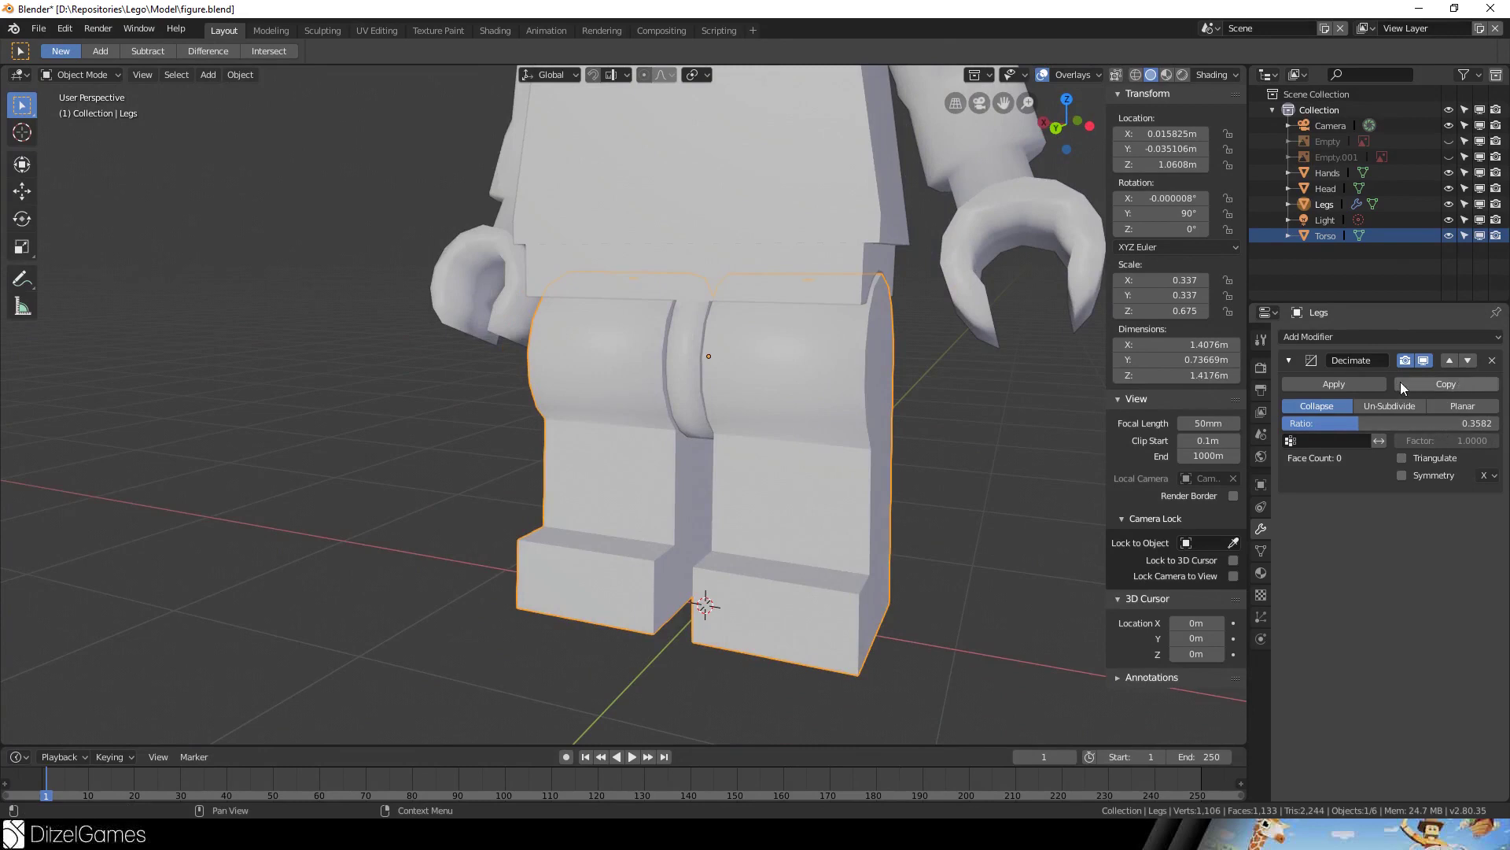
click(1292, 382)
- Add a Decimate modifier to the Head object and lower its collapse ratio to about 0.48
scroll(909, 233, down, 5)
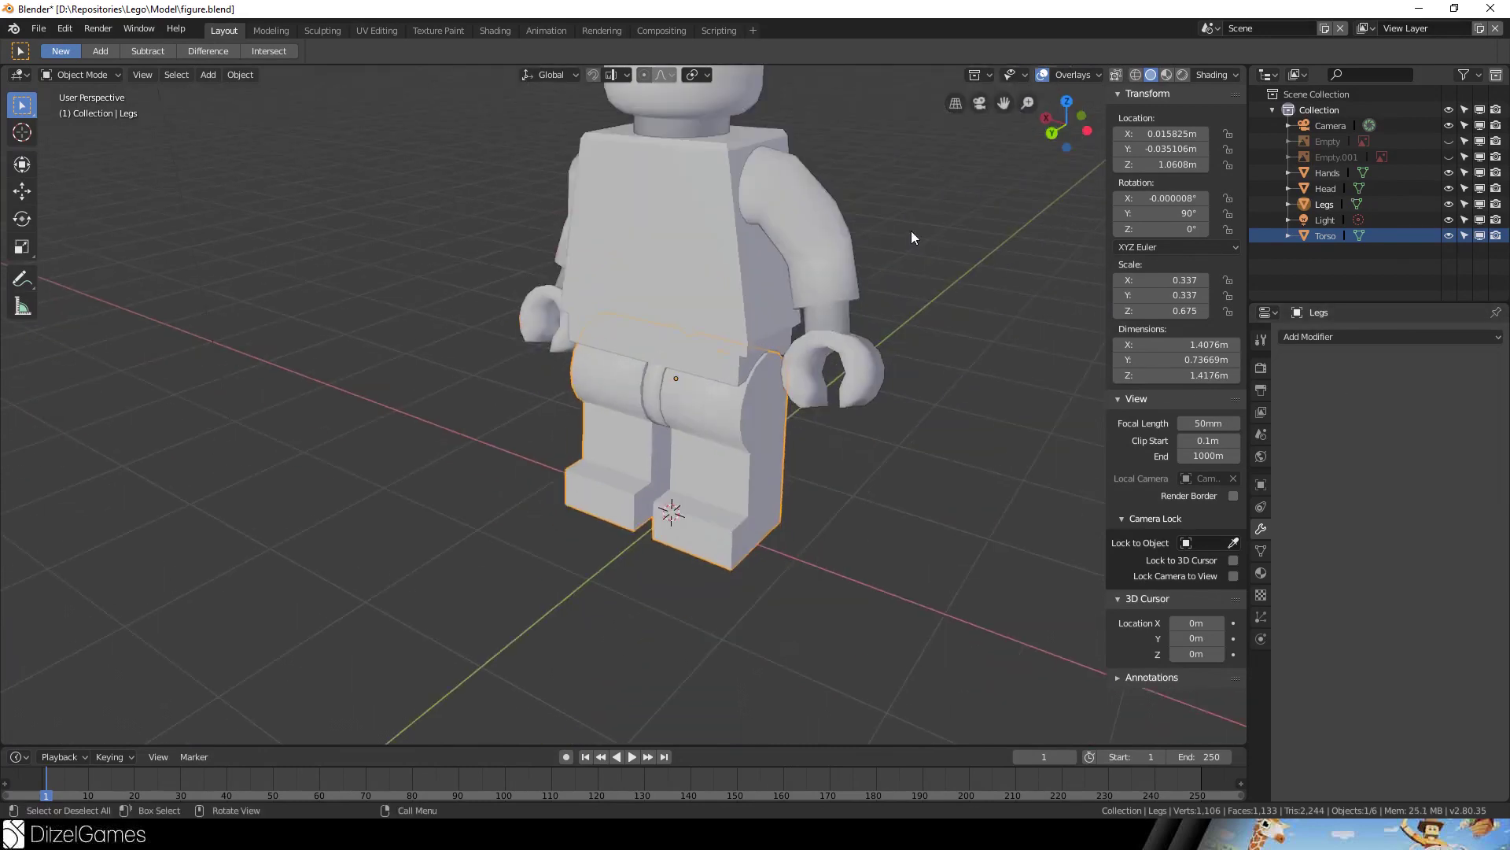
shift+middle_drag(911, 229, 861, 310)
scroll(701, 144, up, 3)
scroll(692, 146, down, 4)
click(659, 153)
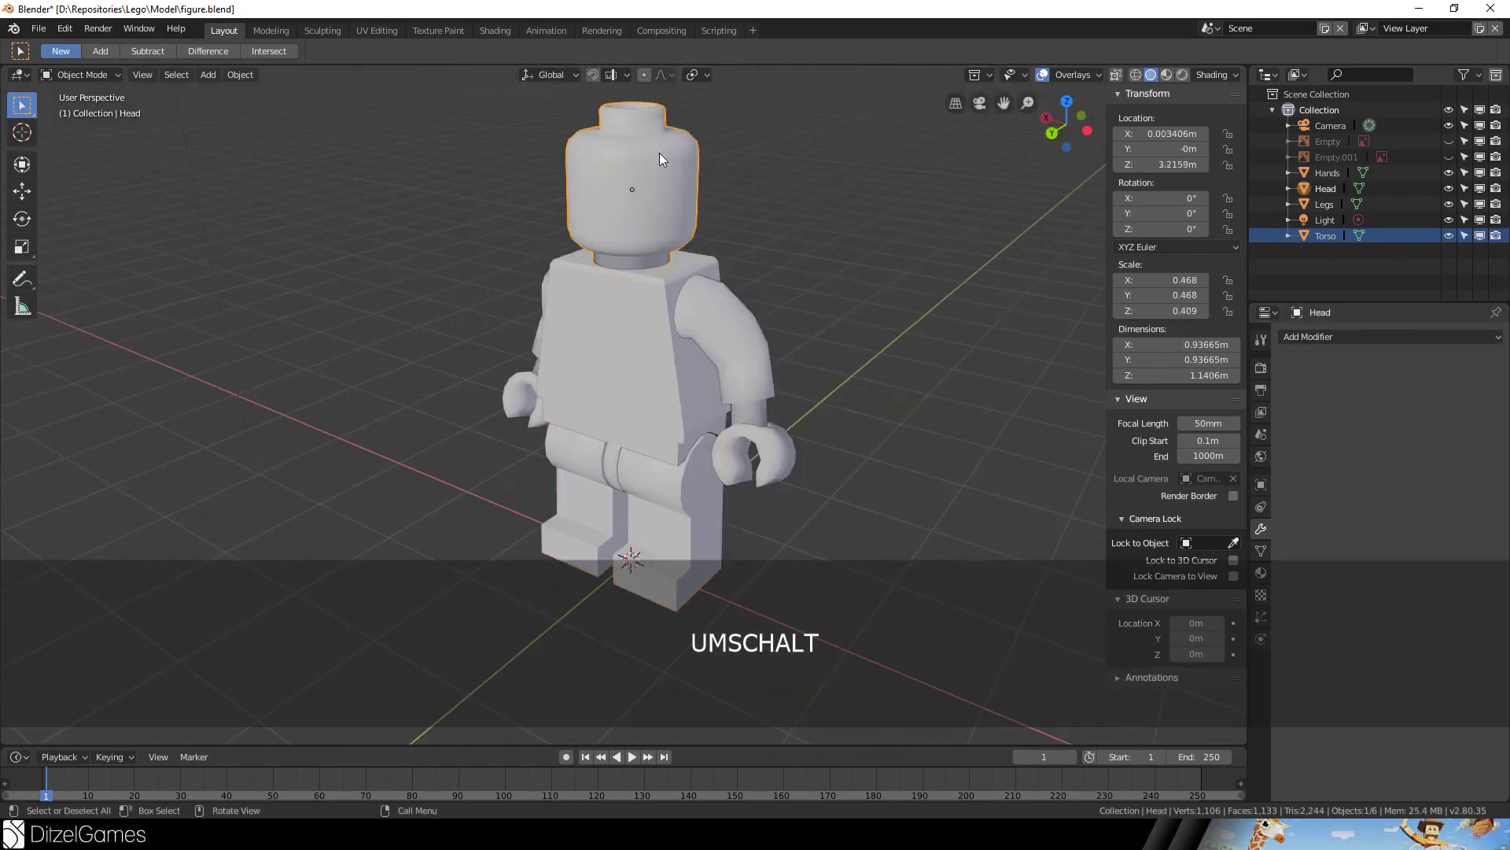
click(1414, 340)
click(1194, 443)
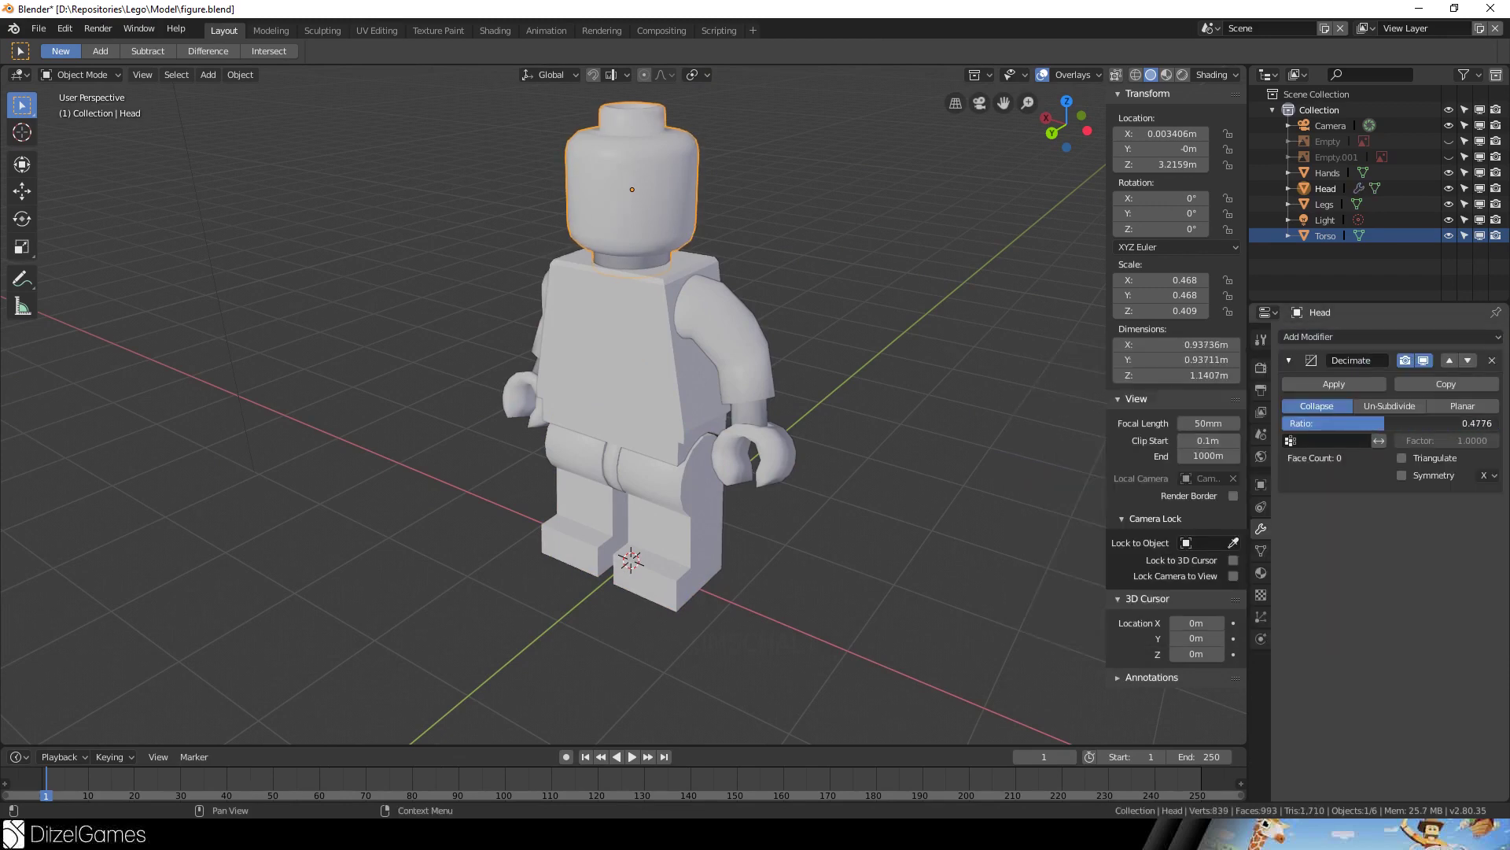
- Set the Head's Decimate collapse ratio to 0.5 and apply the modifier
middle_drag(810, 112, 846, 234)
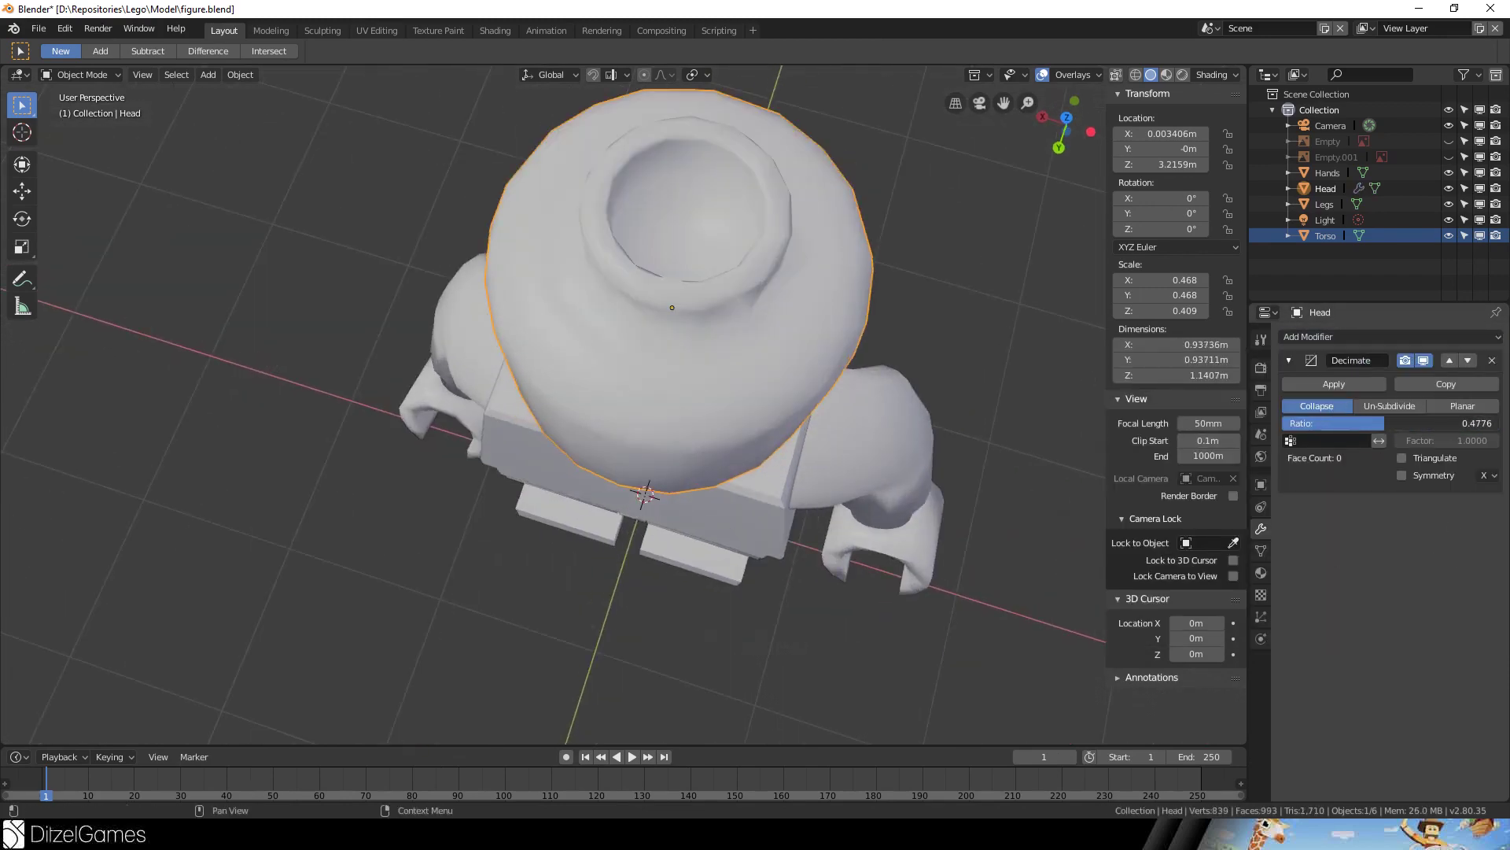
mouse_move(1383, 423)
mouse_down()
mouse_move(1349, 423)
mouse_move(1380, 423)
mouse_up()
middle_drag(708, 236, 699, 331)
click(1470, 423)
text(0.5)
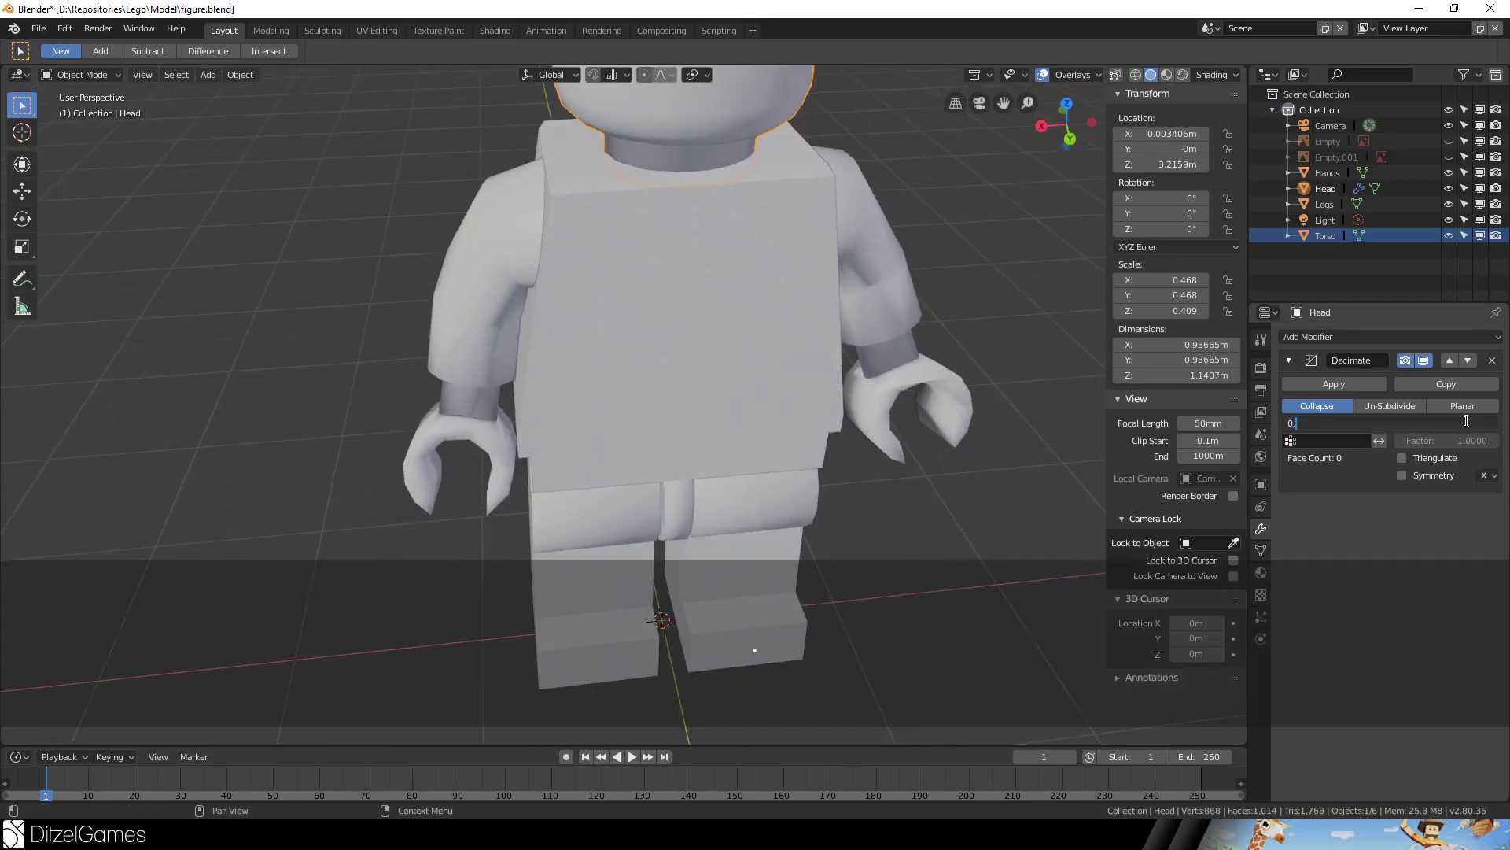
key(Return)
click(1362, 385)
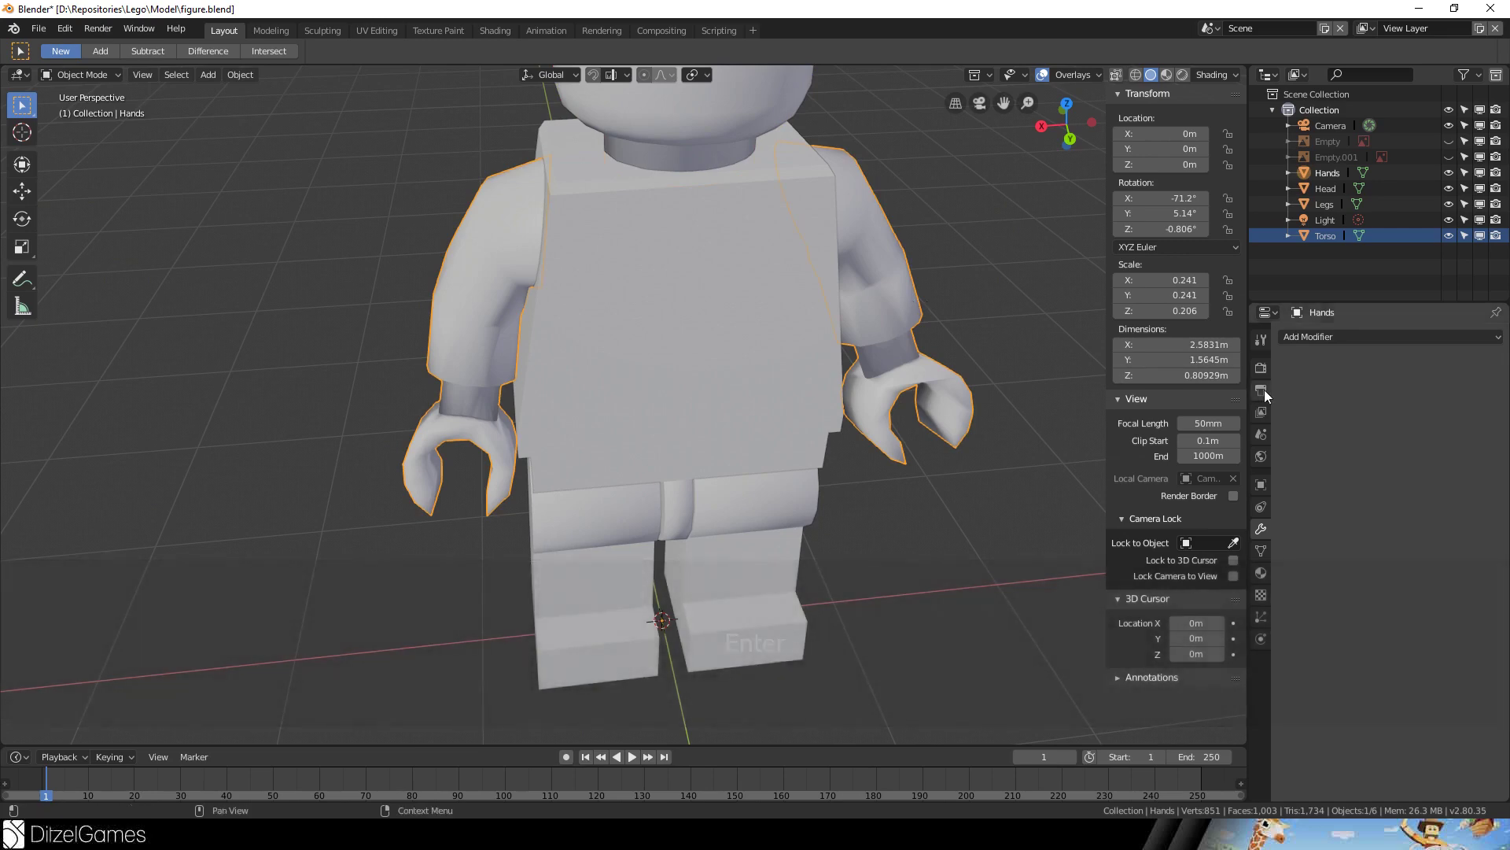
click(713, 323)
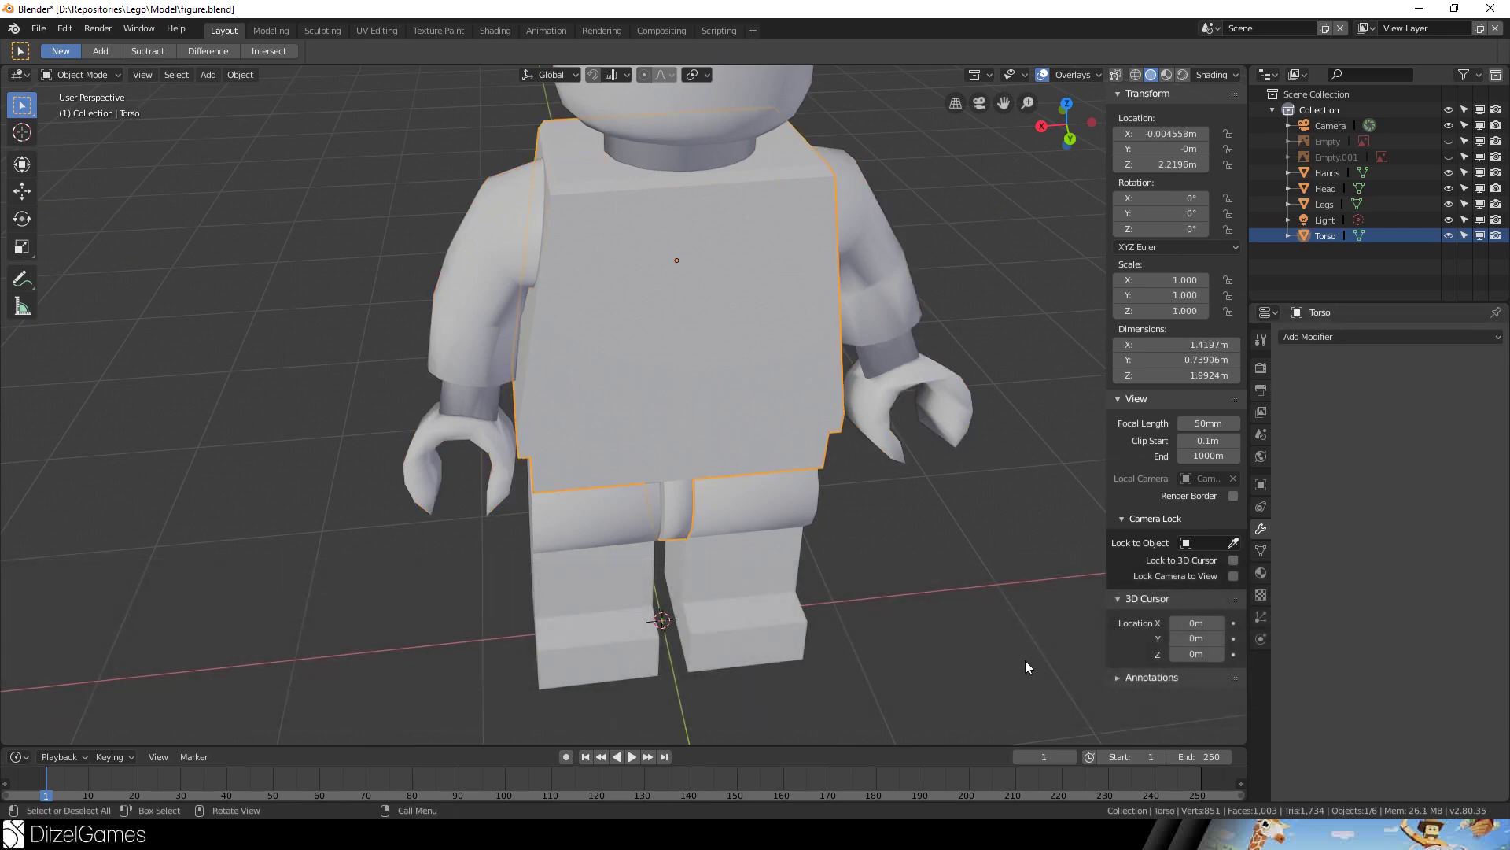
middle_drag(867, 377, 754, 310)
scroll(837, 307, down, 5)
scroll(754, 310, up, 8)
middle_drag(418, 195, 787, 173)
- Check in the add-on preferences whether the Rigging: Rigify add-on is enabled
click(37, 29)
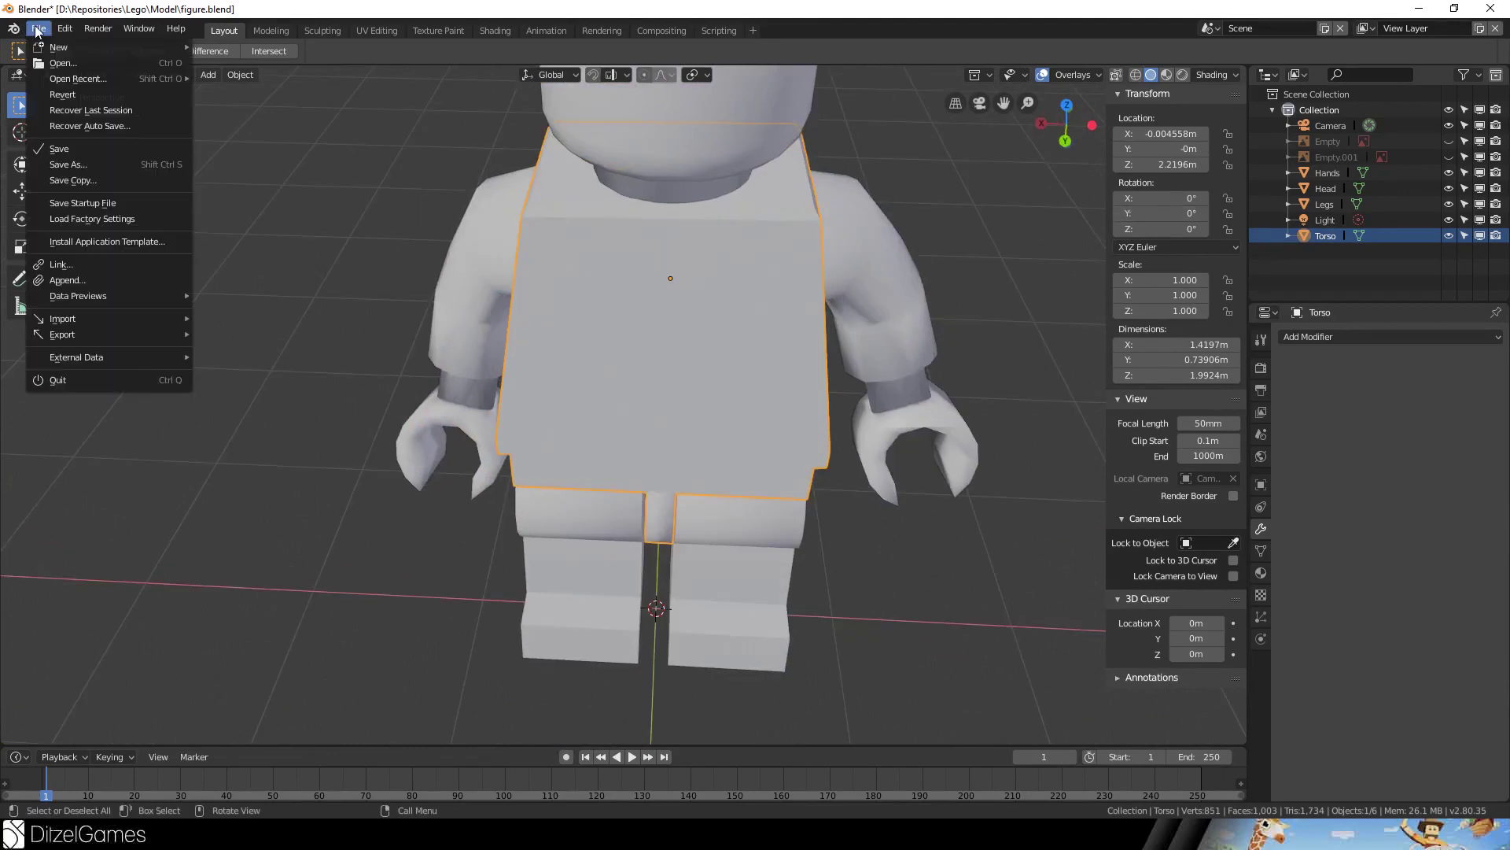
mouse_move(69, 27)
click(100, 214)
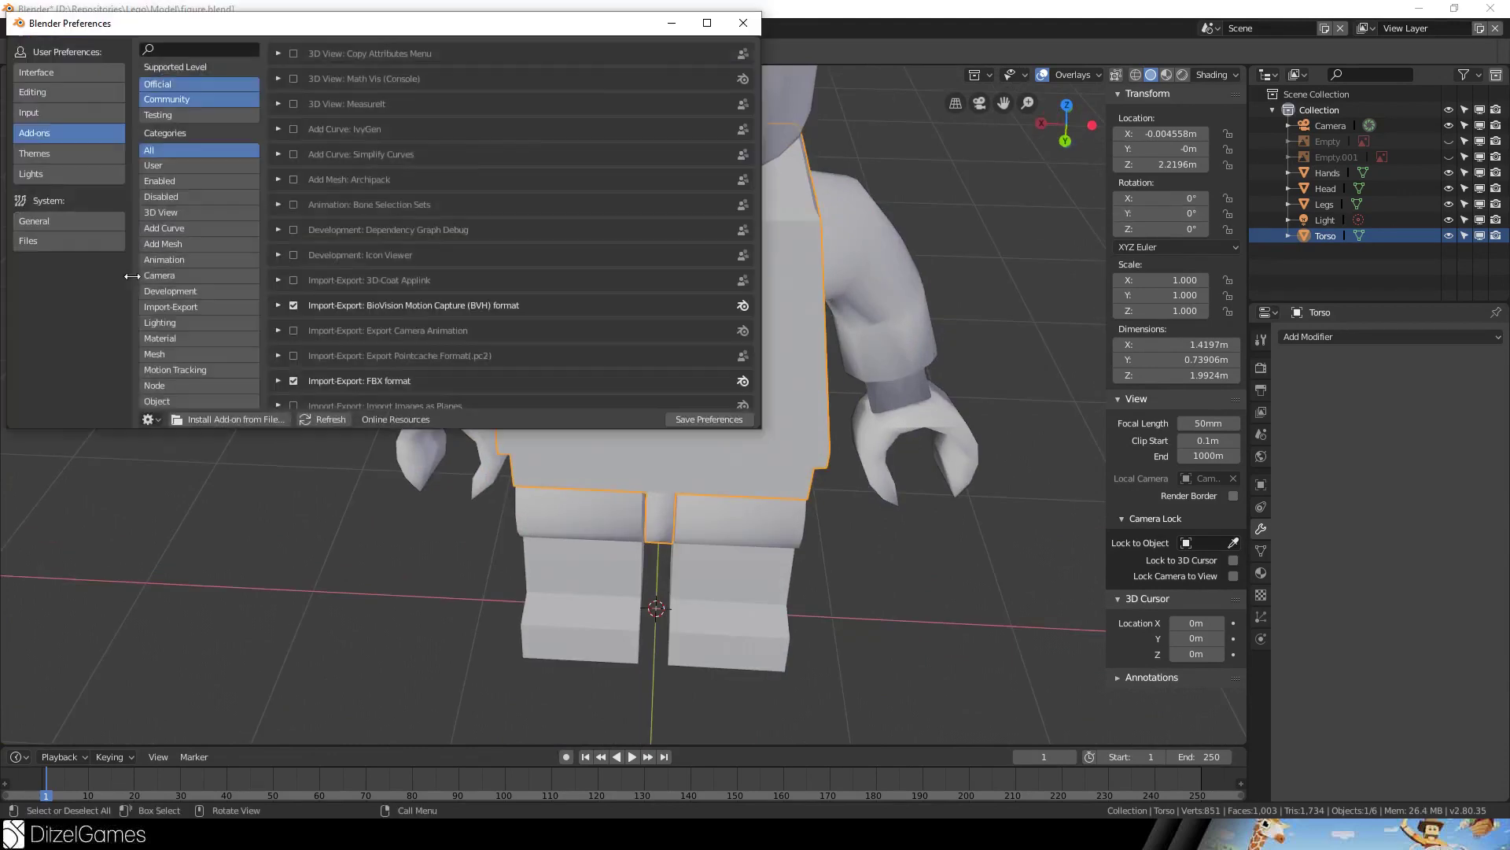
scroll(437, 309, down, 15)
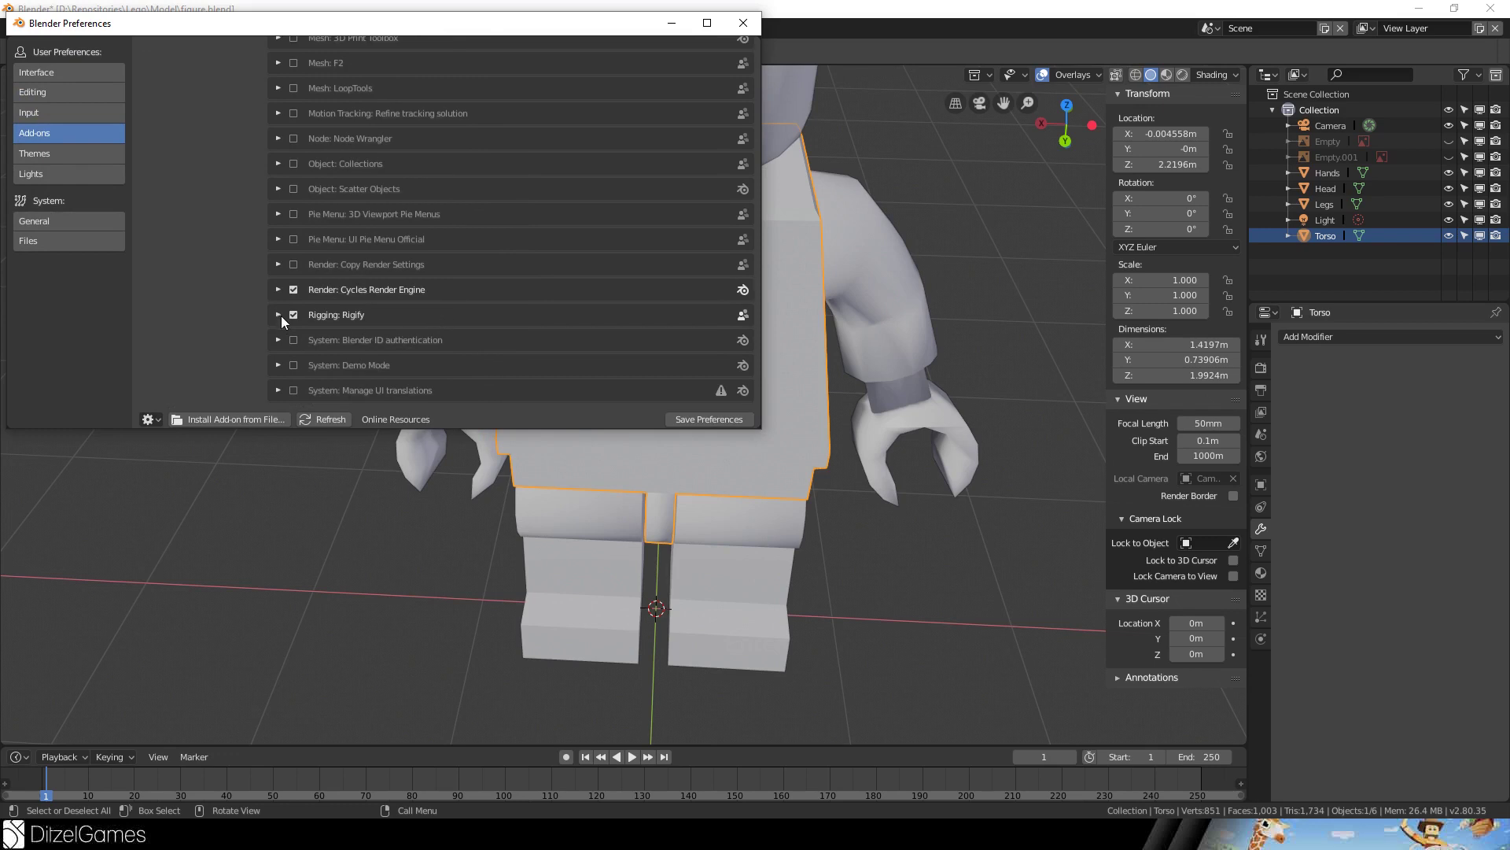
click(743, 23)
- Add a Human (Meta-Rig) armature at the figure's base
click(188, 74)
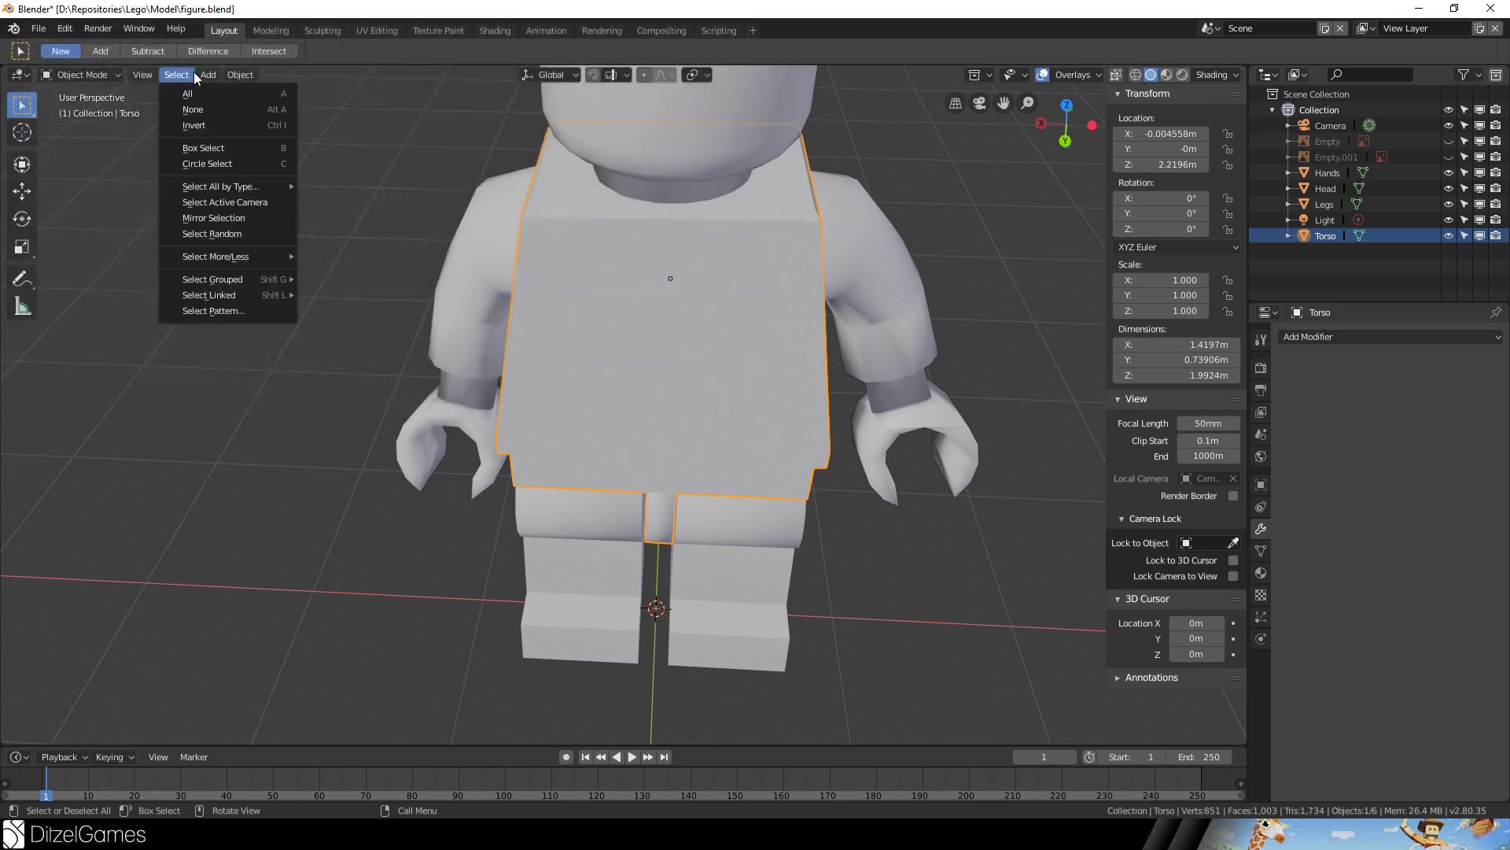
mouse_move(207, 74)
mouse_move(252, 194)
mouse_move(385, 226)
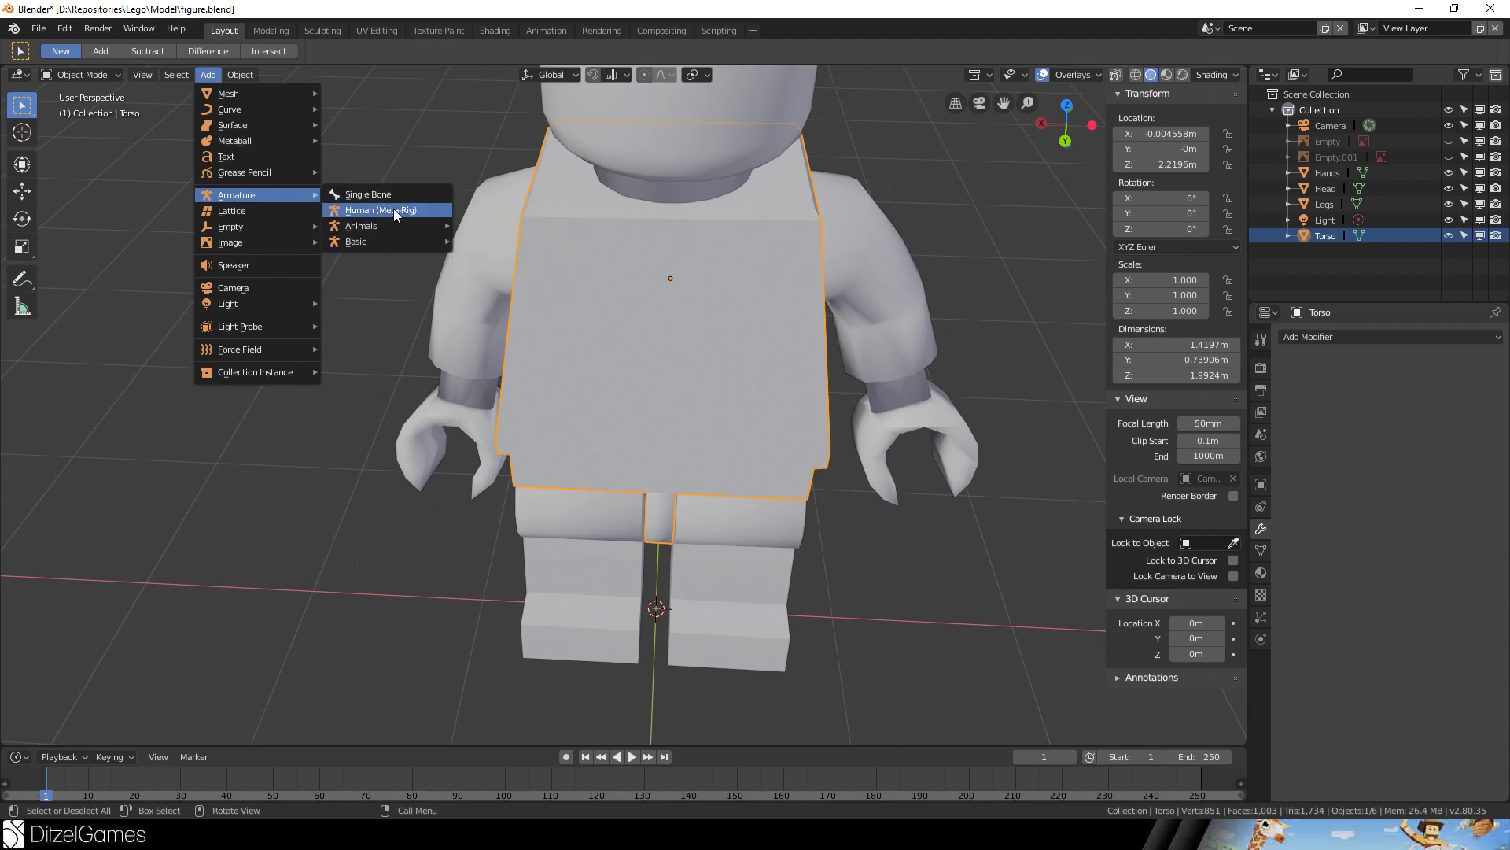
click(392, 209)
scroll(391, 210, down, 5)
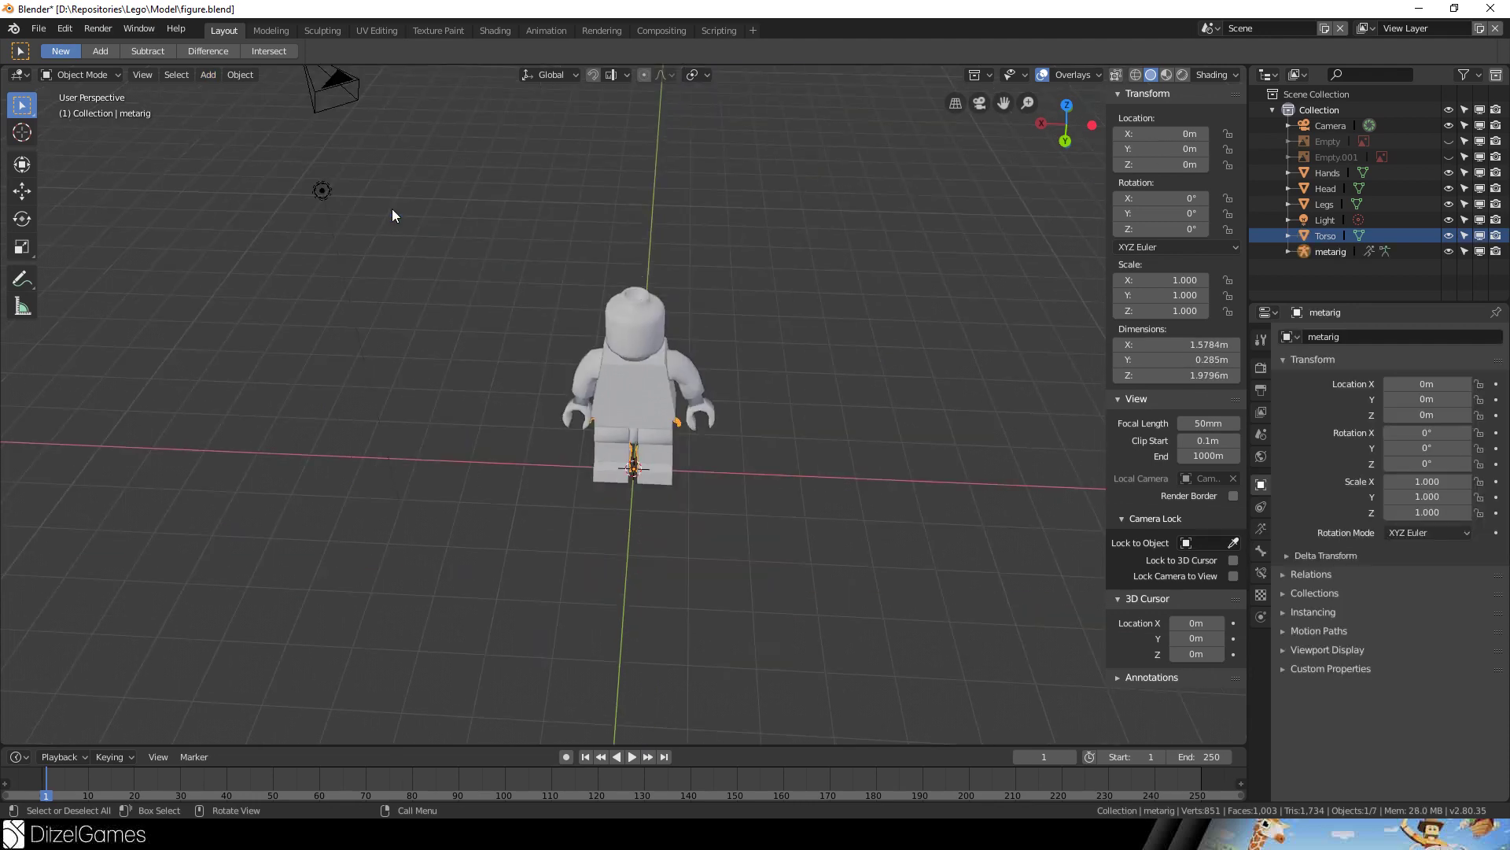
- In the front orthographic view, scale the meta-rig up uniformly to about 2.09
middle_drag(392, 210, 903, 487)
key(KP_3)
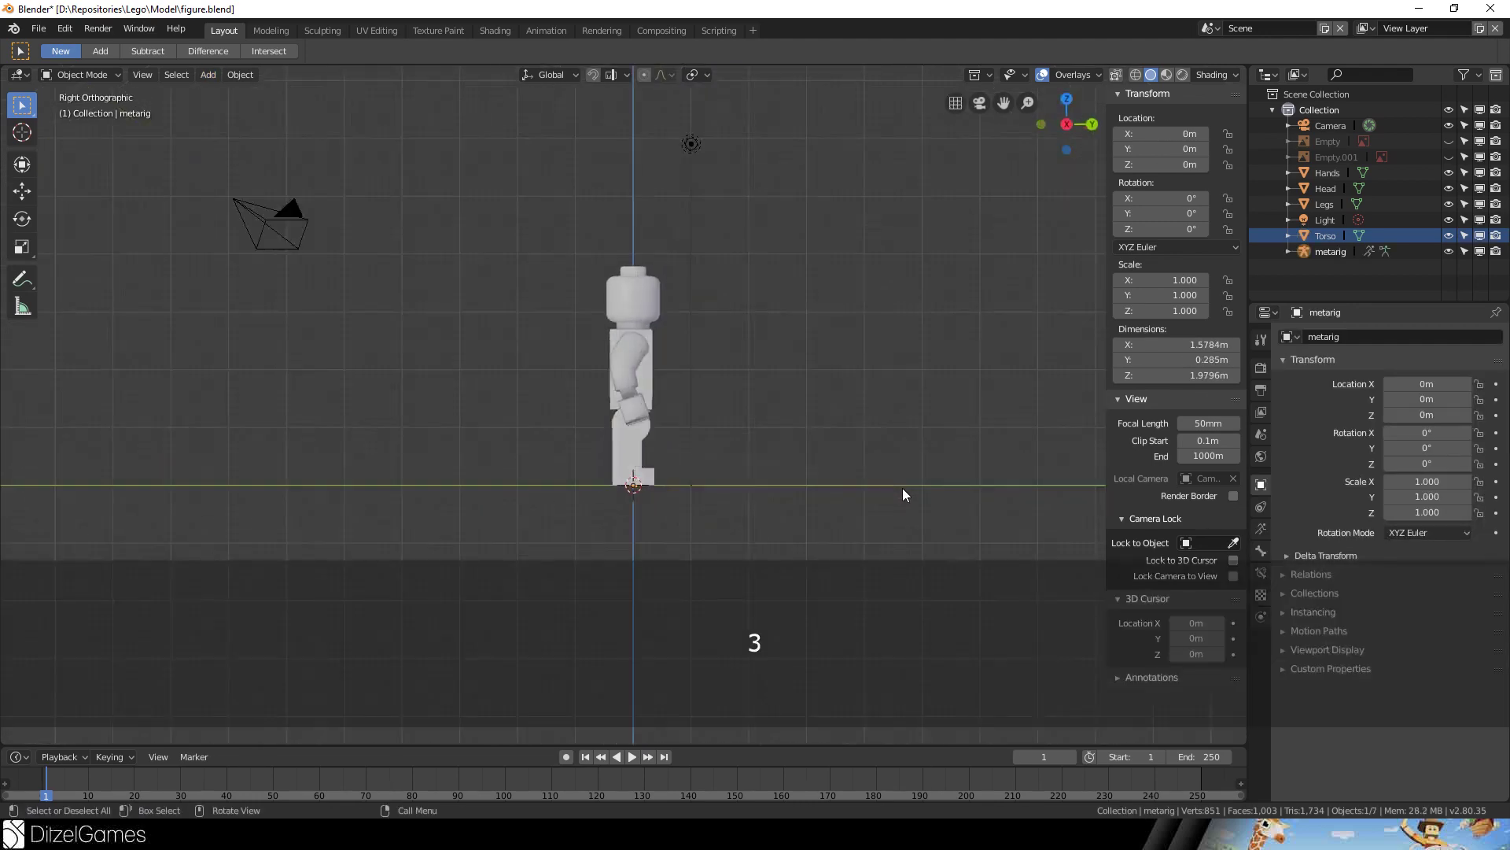
key(KP_1)
key(KP_3)
key(KP_1)
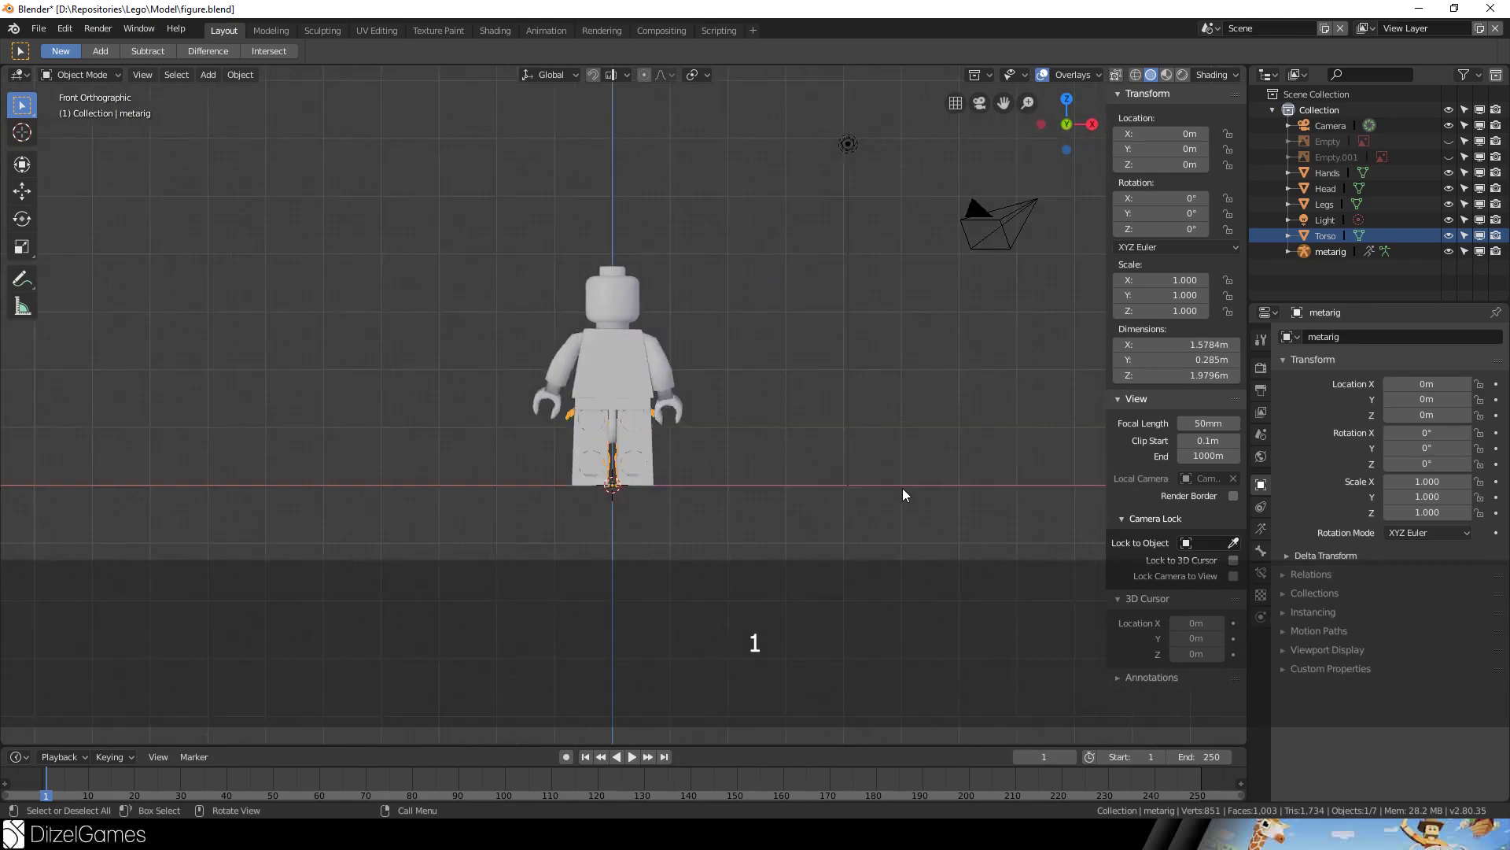
key(KP_3)
key(KP_1)
scroll(903, 488, up, 10)
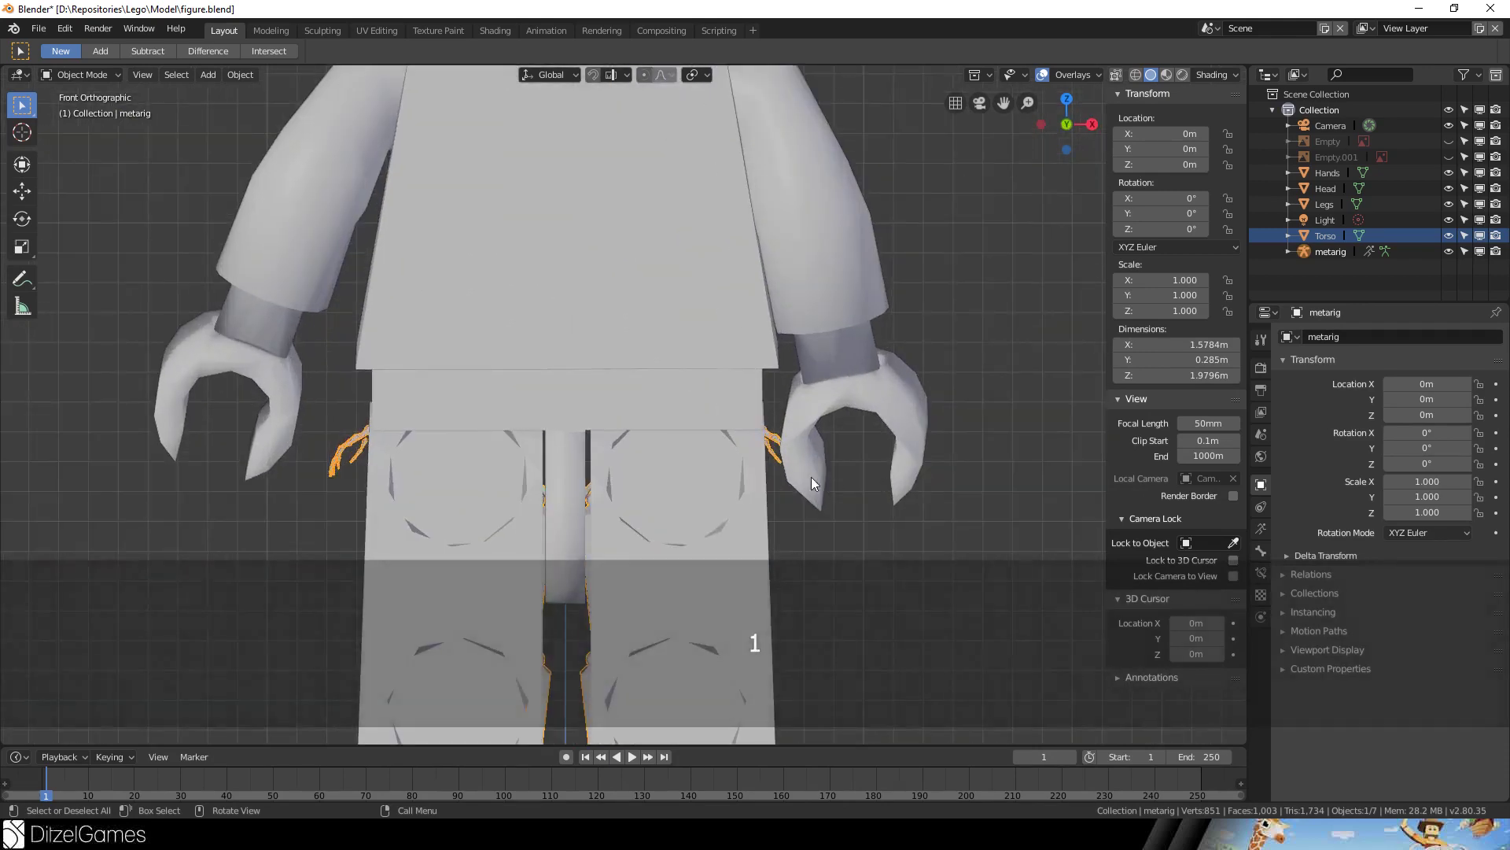
scroll(810, 477, down, 7)
key(s)
click(1015, 298)
scroll(885, 329, down, 3)
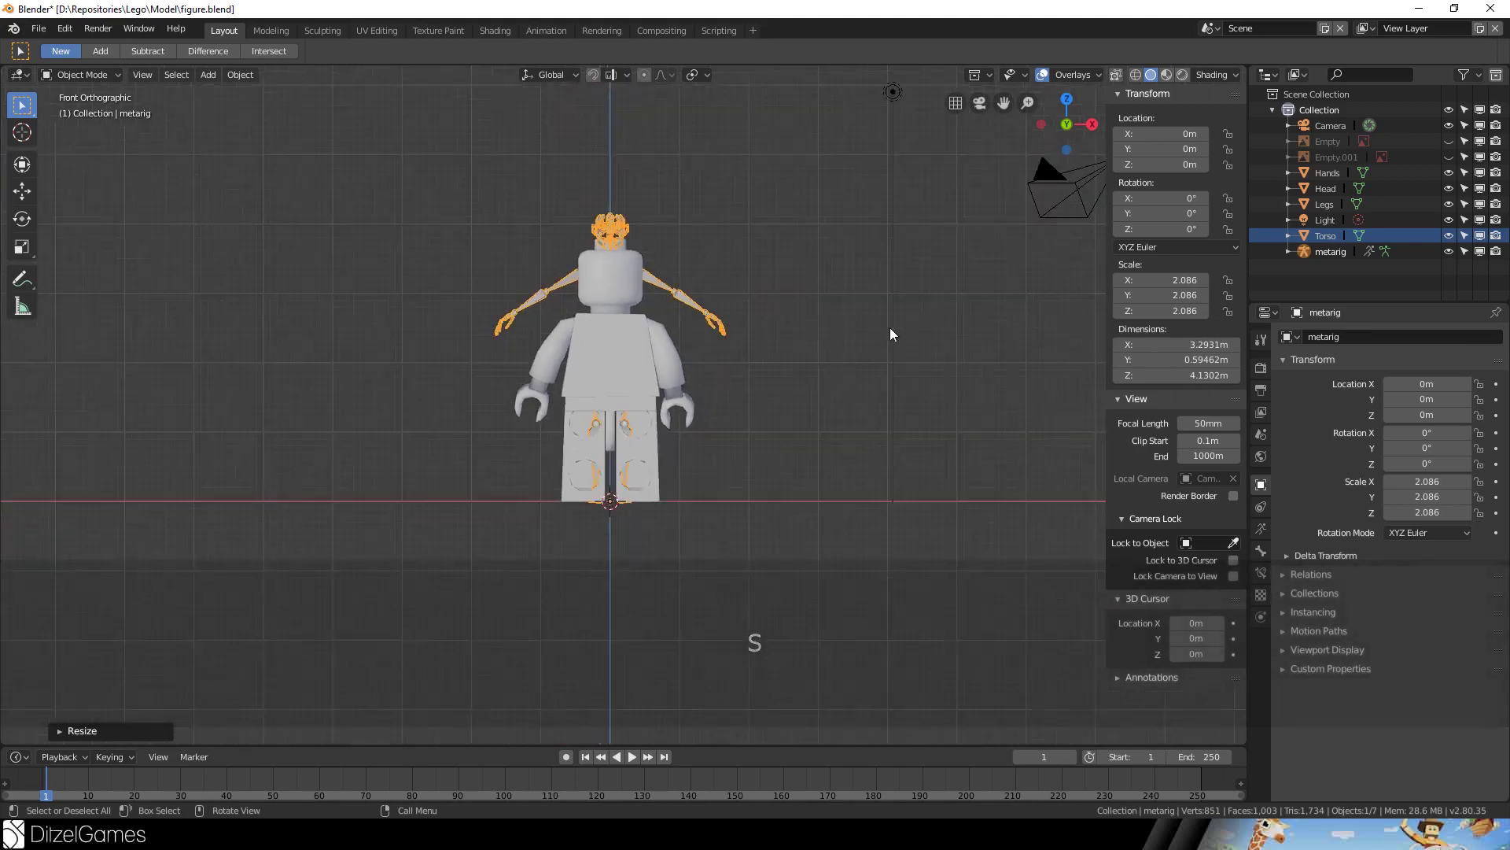
- Select the Hands, Head, Torso and Legs together and rotate them 180° in the top view
middle_drag(890, 327, 673, 306)
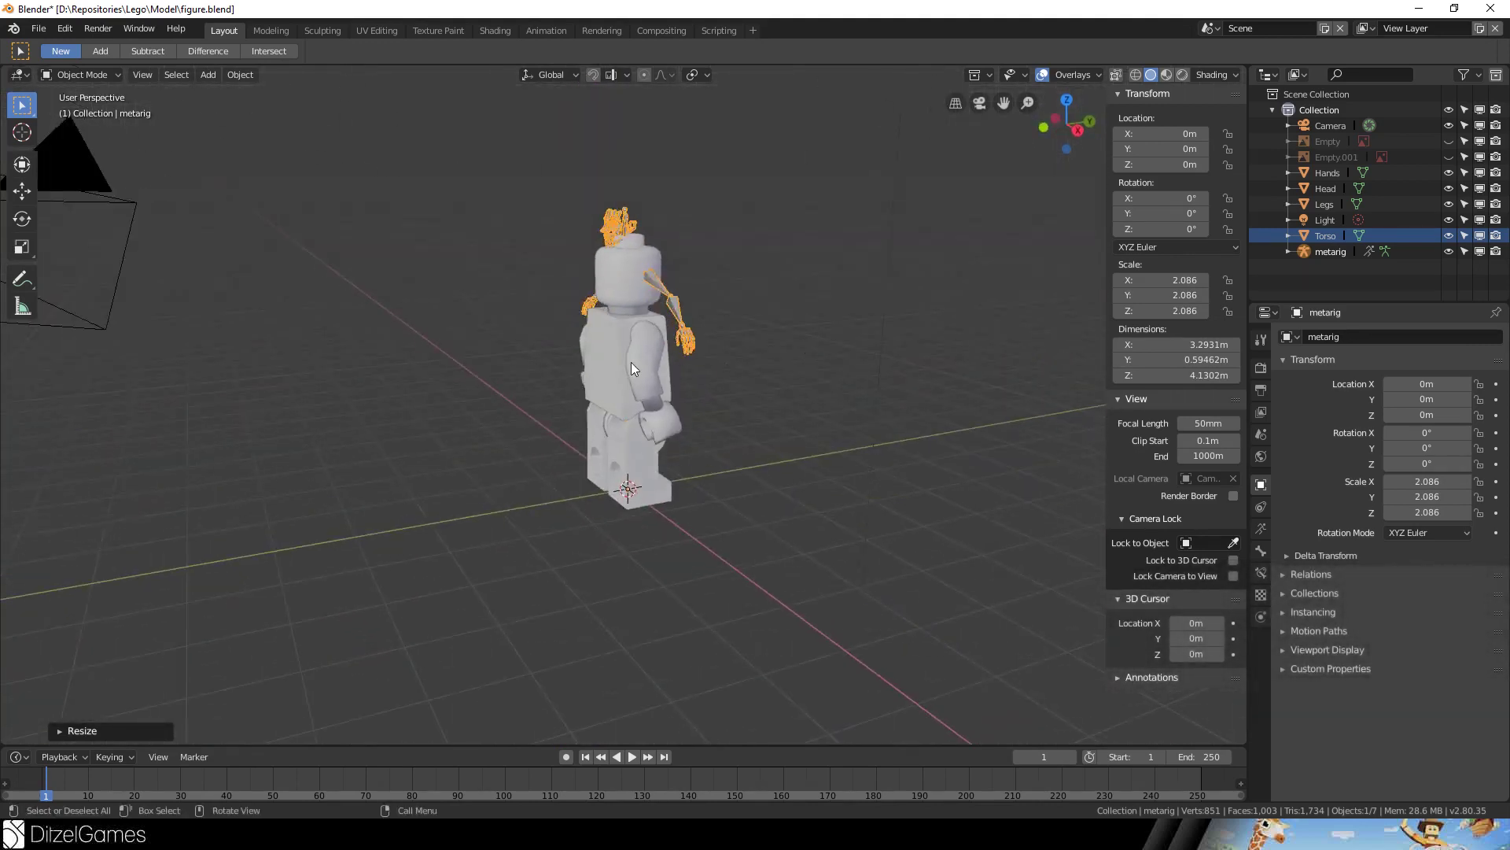
click(631, 362)
key(a)
click(646, 369)
shift+click(635, 277)
shift+click(620, 351)
shift+click(636, 475)
key(KP_7)
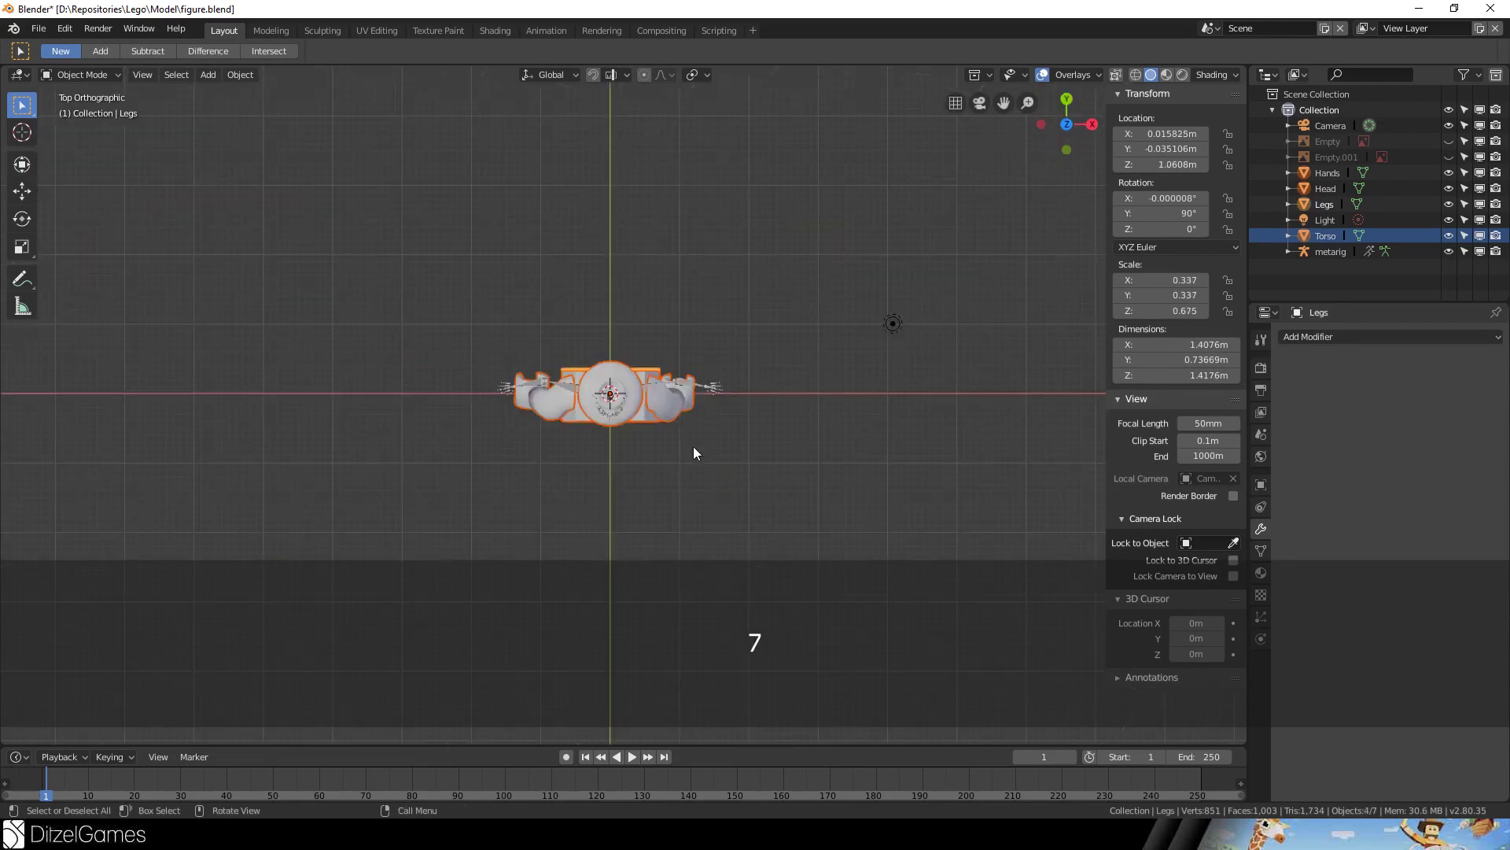
text(r180)
key(Return)
middle_drag(692, 446, 749, 277)
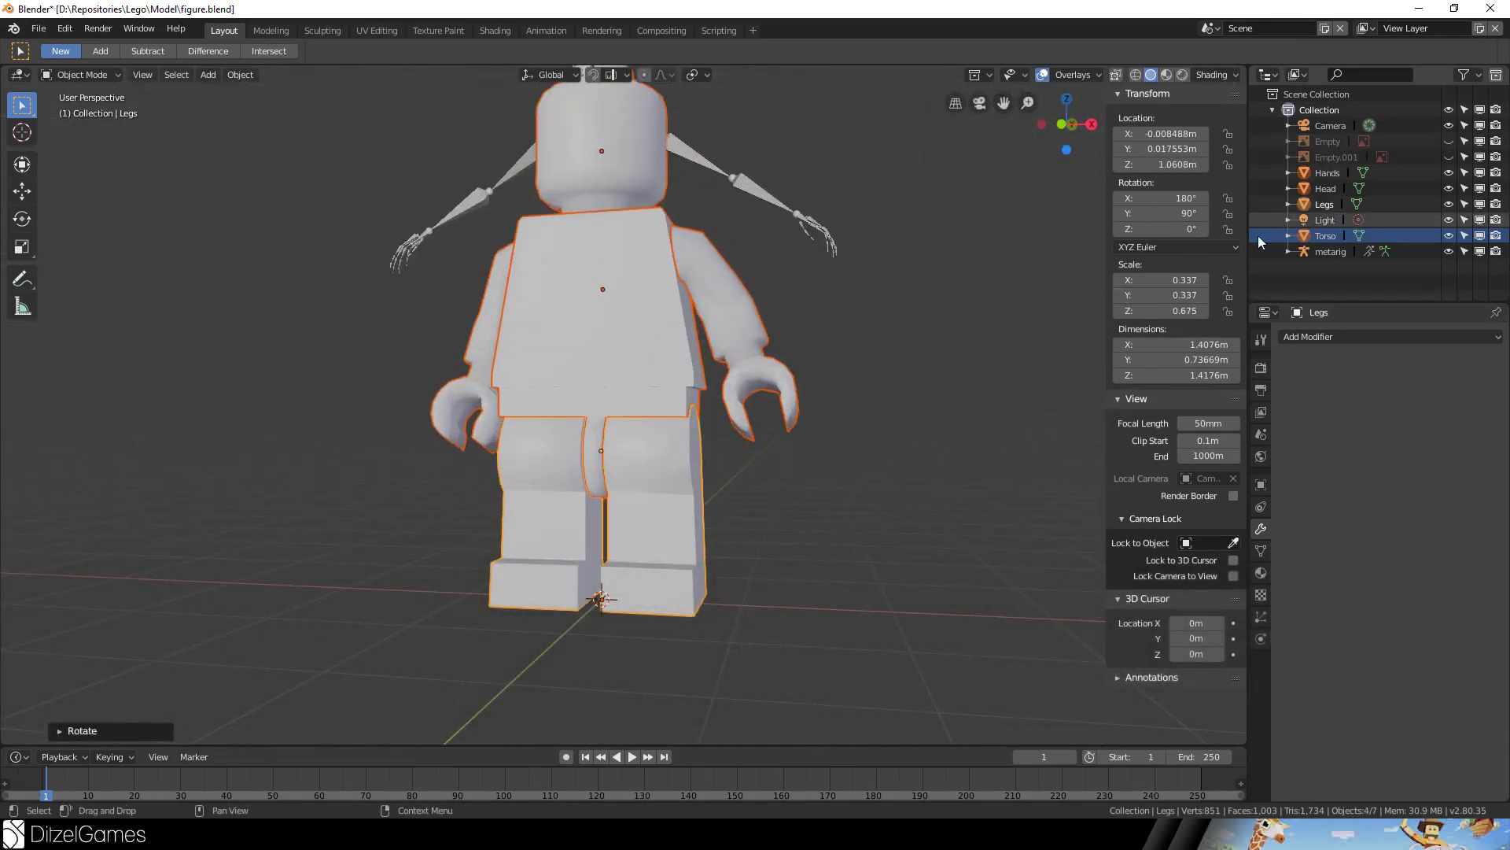
- Scale the meta-rig down uniformly to about 1.576 so it fits inside the figure
click(702, 165)
scroll(702, 165, down, 3)
key(s)
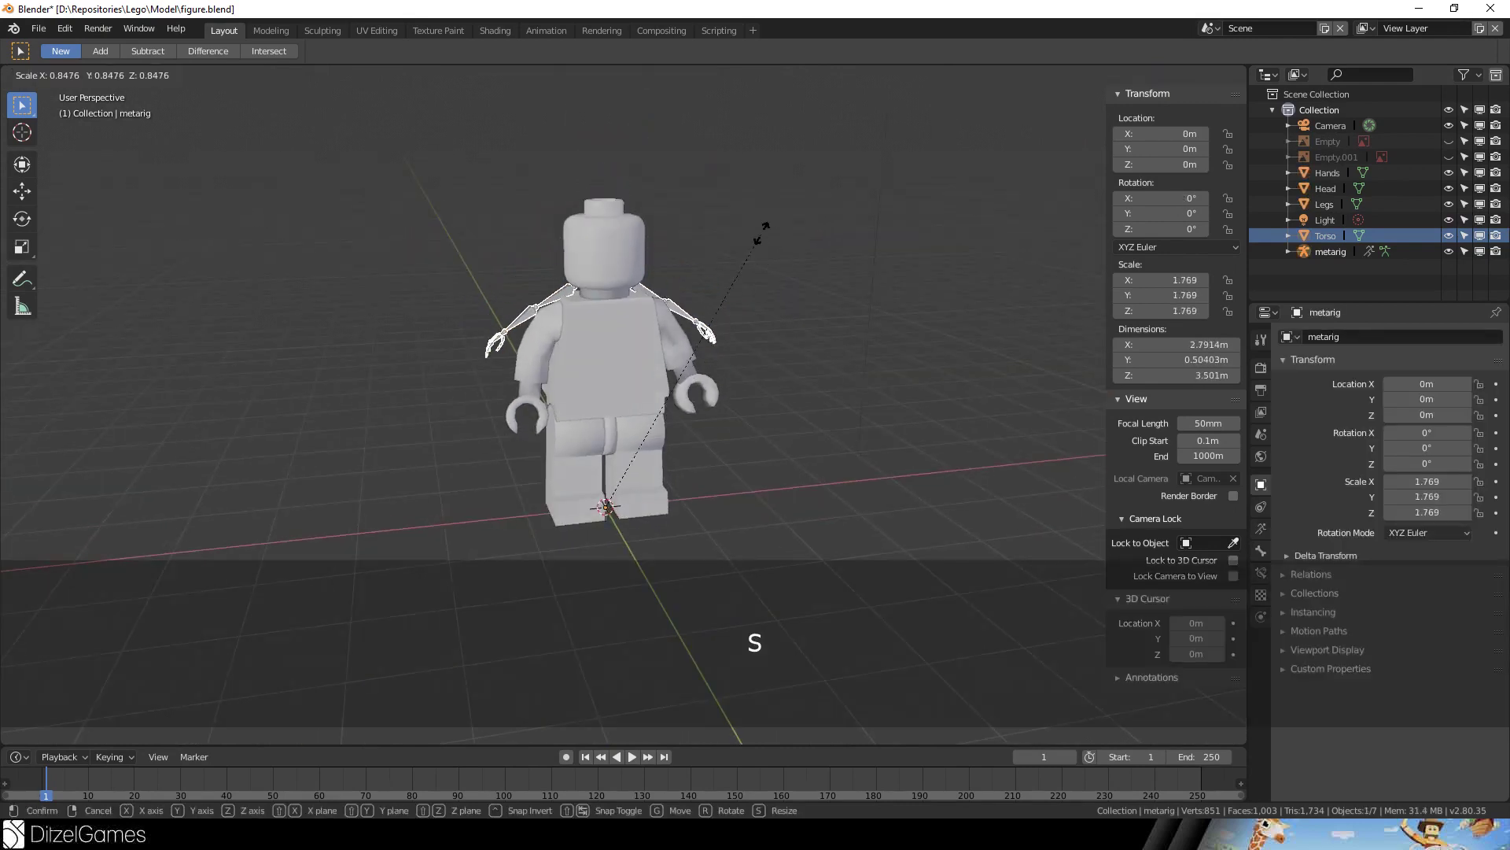
click(724, 244)
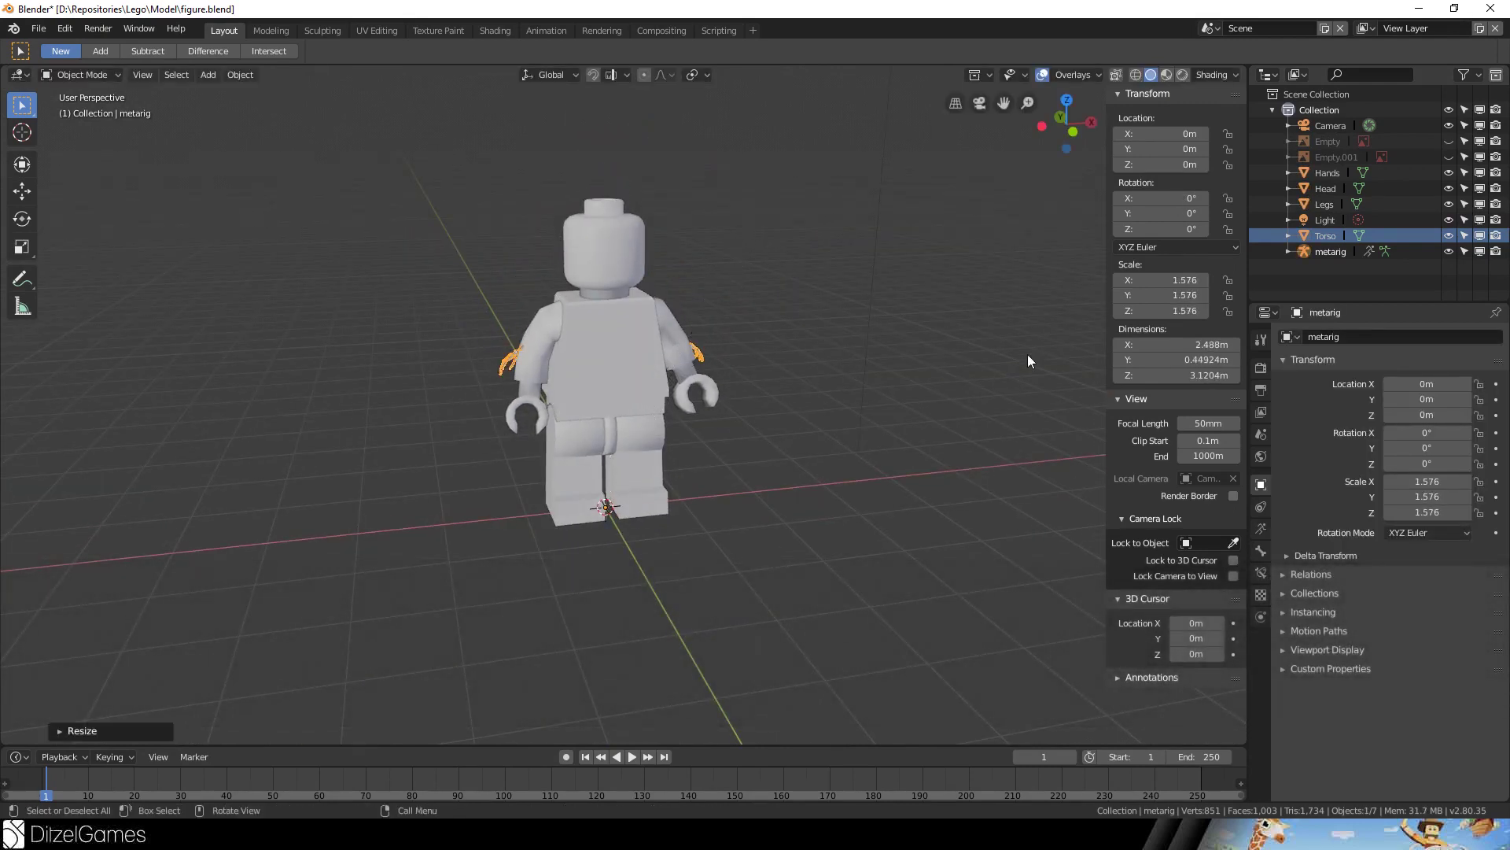
- Set the meta-rig armature to display In Front of the figure's meshes
click(1261, 529)
click(1481, 610)
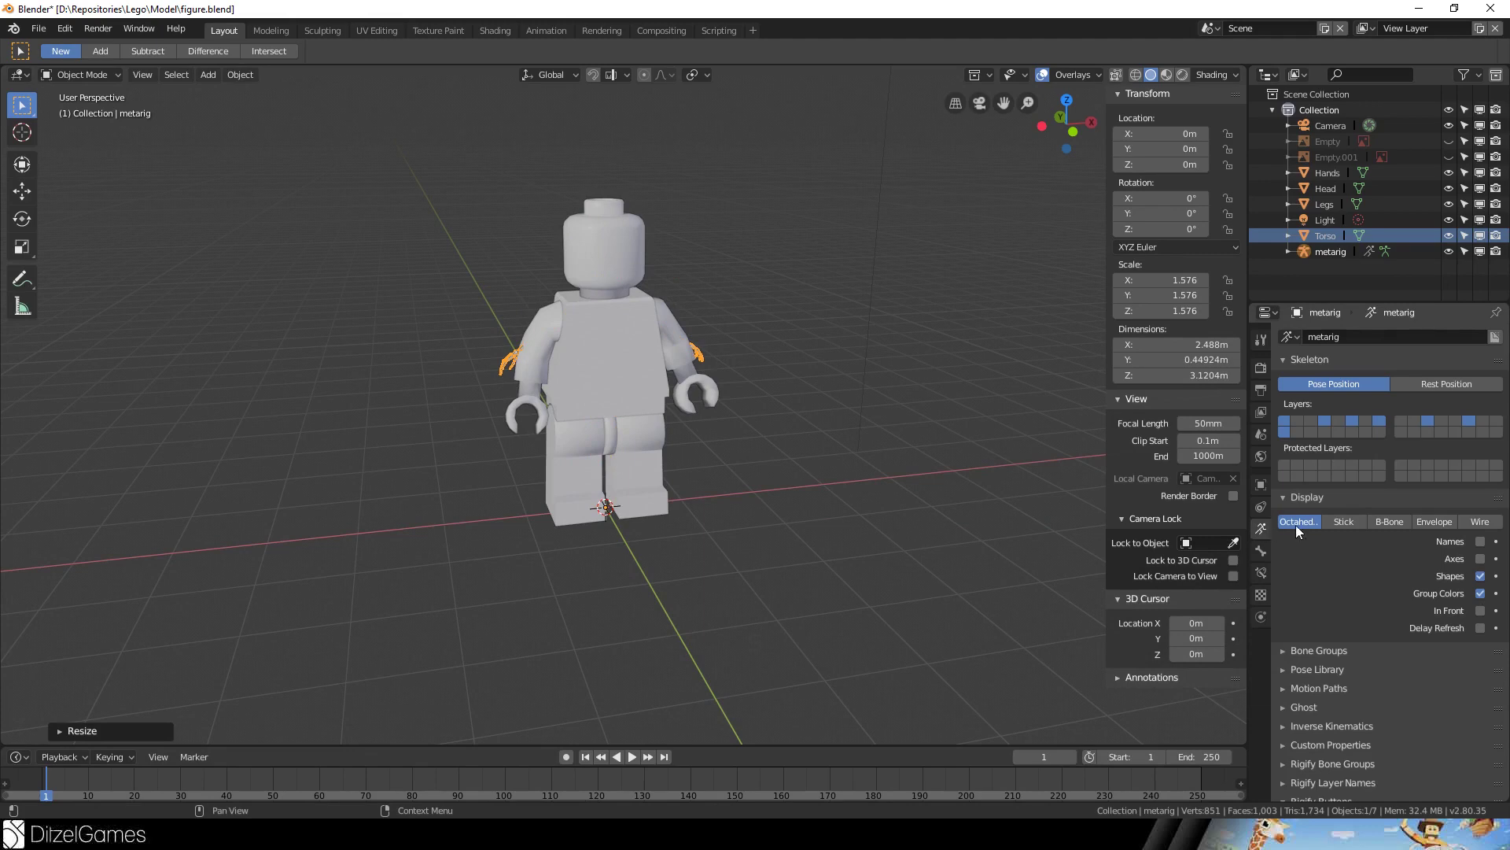
click(1481, 611)
- Edit the meta-rig and delete all palm, finger and thumb bones of the right hand using lasso selection
scroll(805, 399, up, 6)
middle_drag(630, 192, 589, 238)
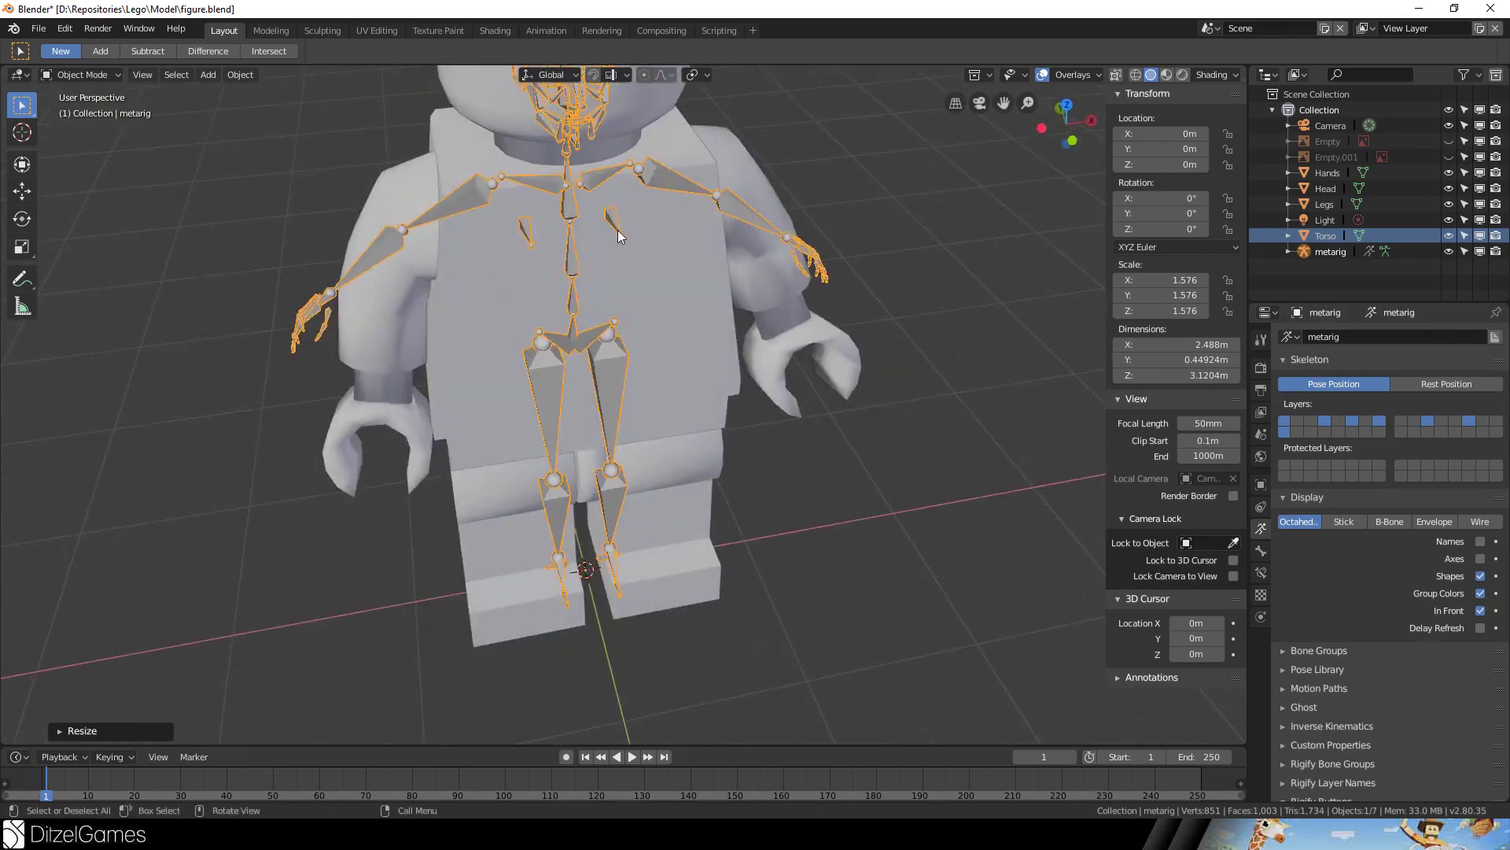
key(Tab)
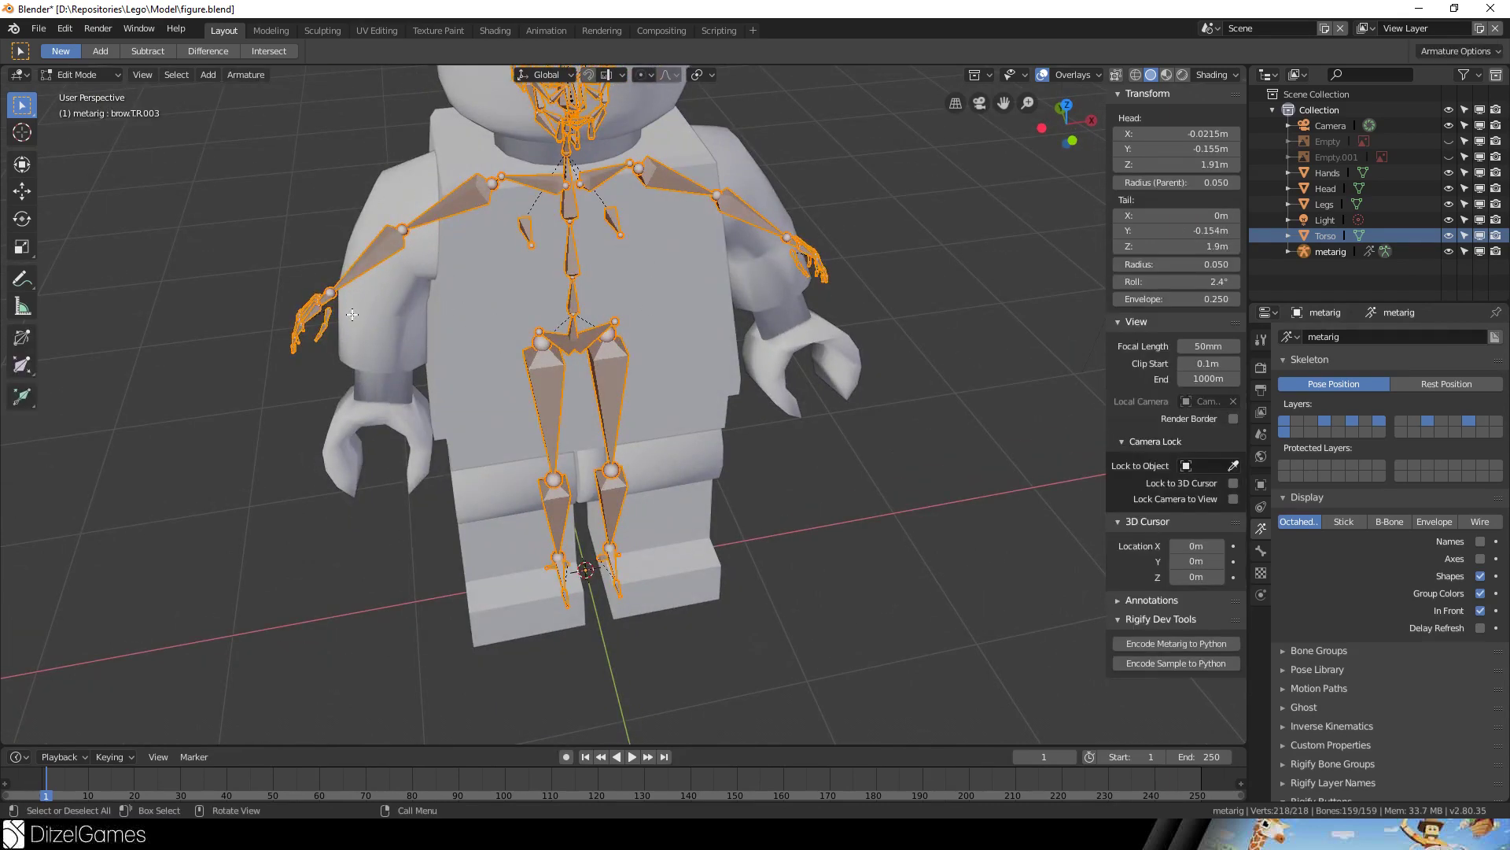
scroll(352, 314, up, 5)
middle_drag(362, 316, 427, 326)
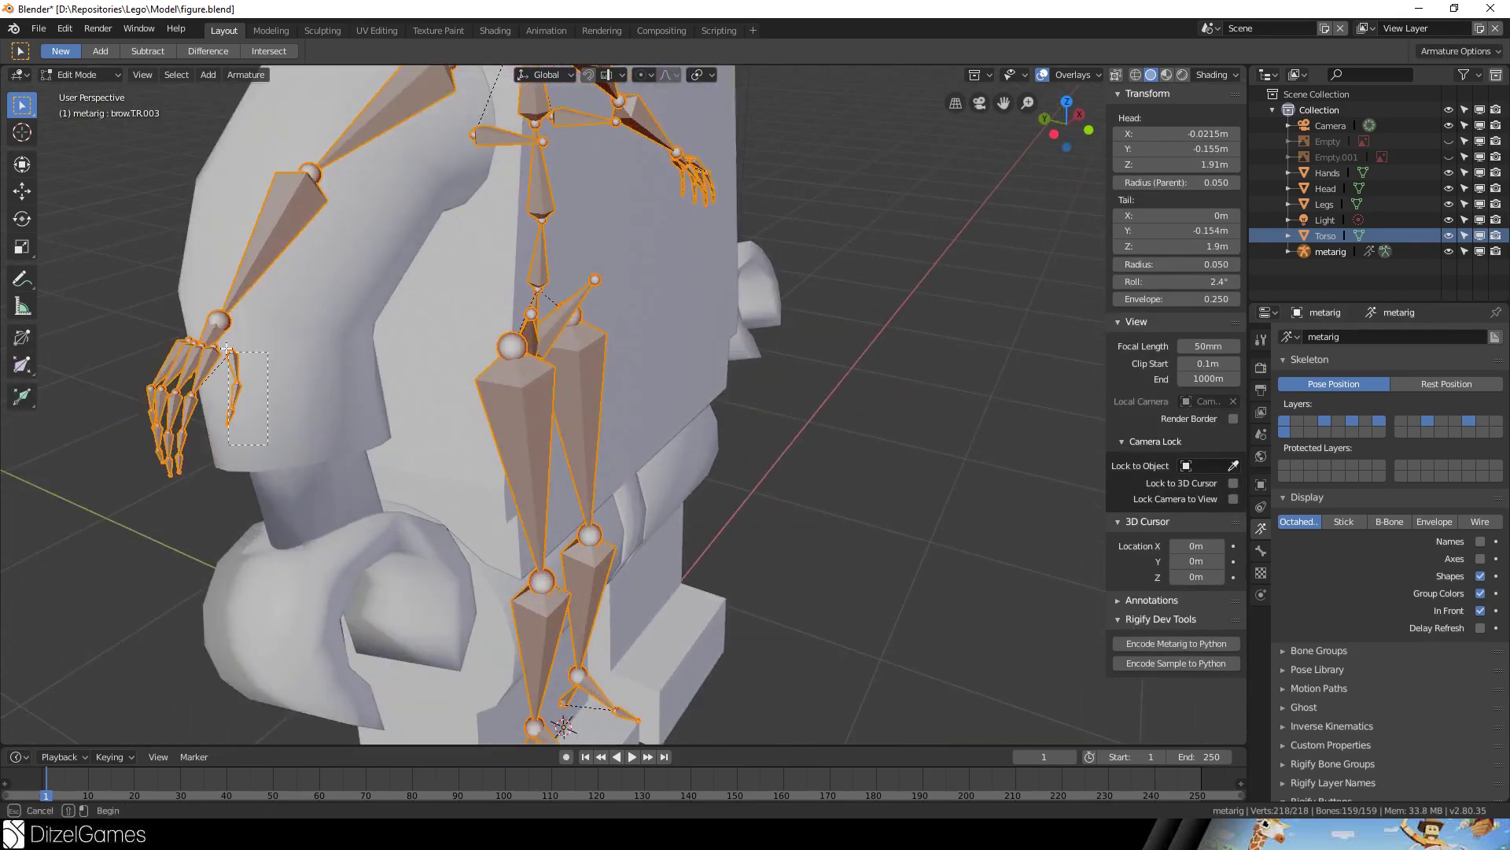
drag(93, 342, 93, 340)
shift+click(174, 355)
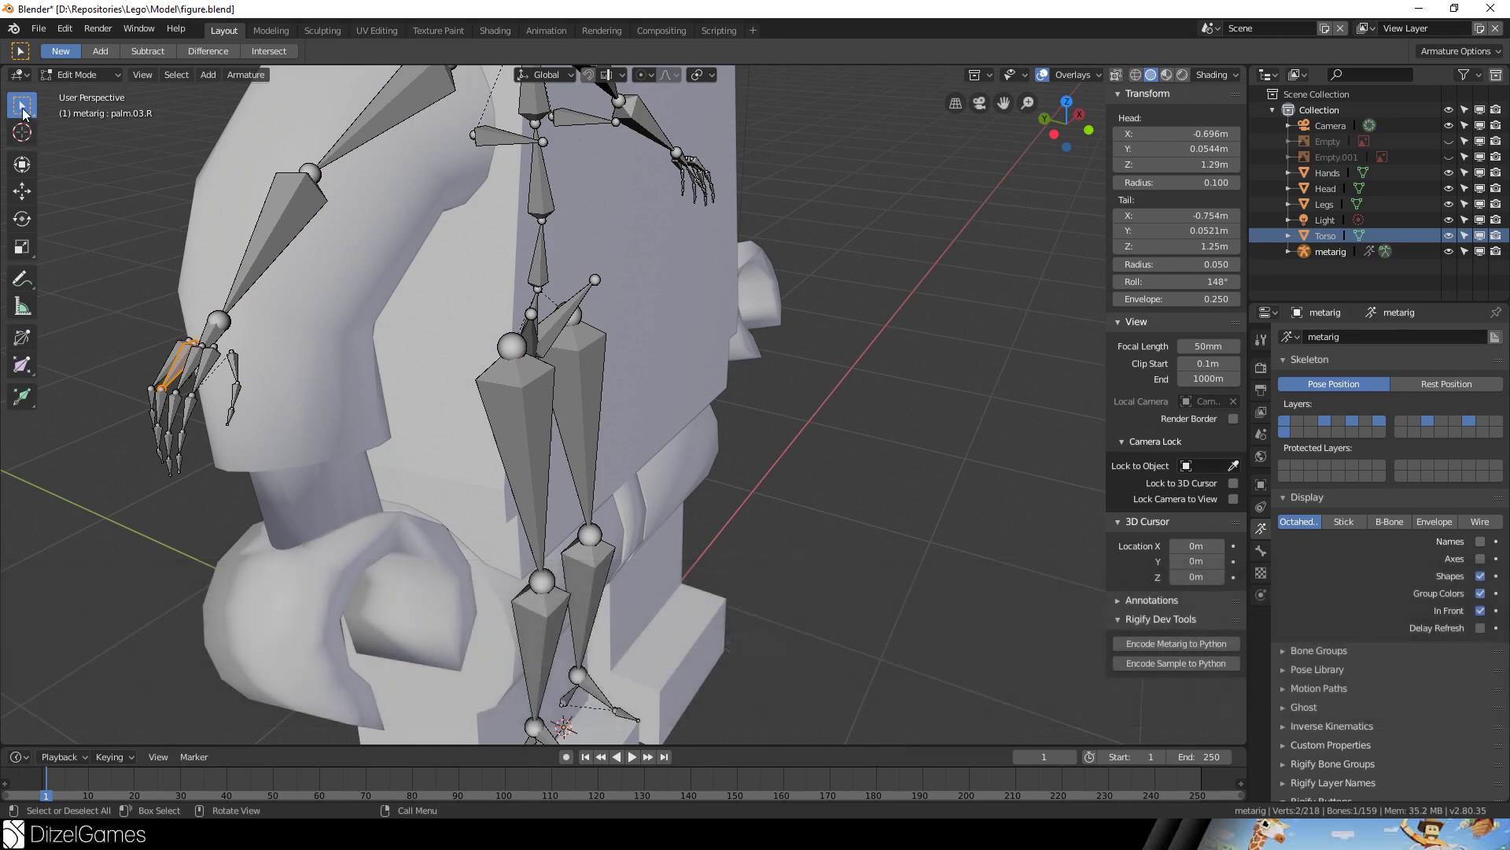
drag(37, 118, 94, 205)
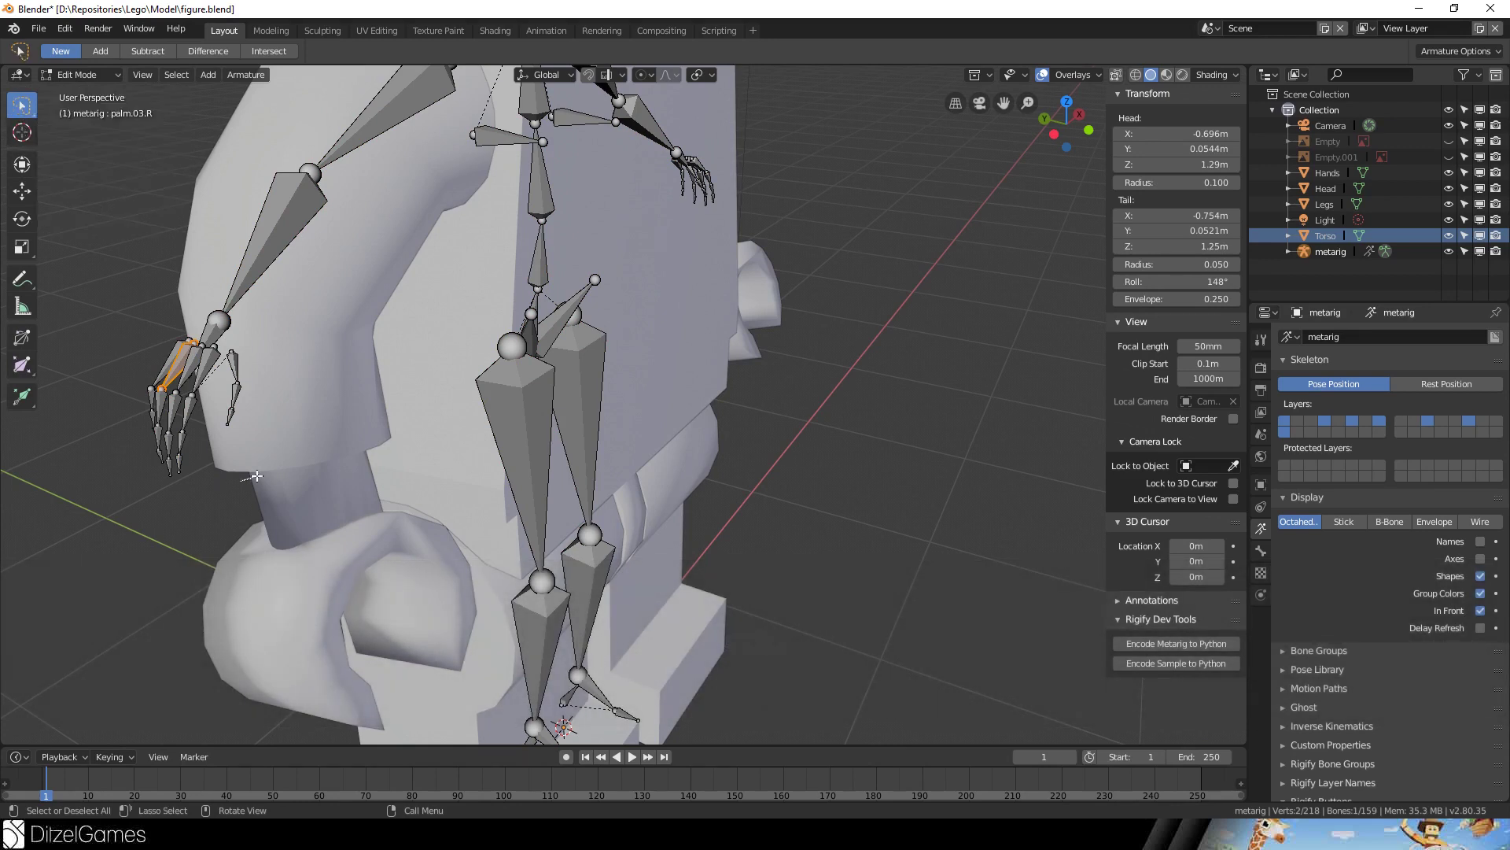
mouse_move(199, 336)
mouse_down()
mouse_move(147, 397)
mouse_move(239, 455)
mouse_up()
key(Delete)
click(266, 372)
key(Delete)
click(243, 457)
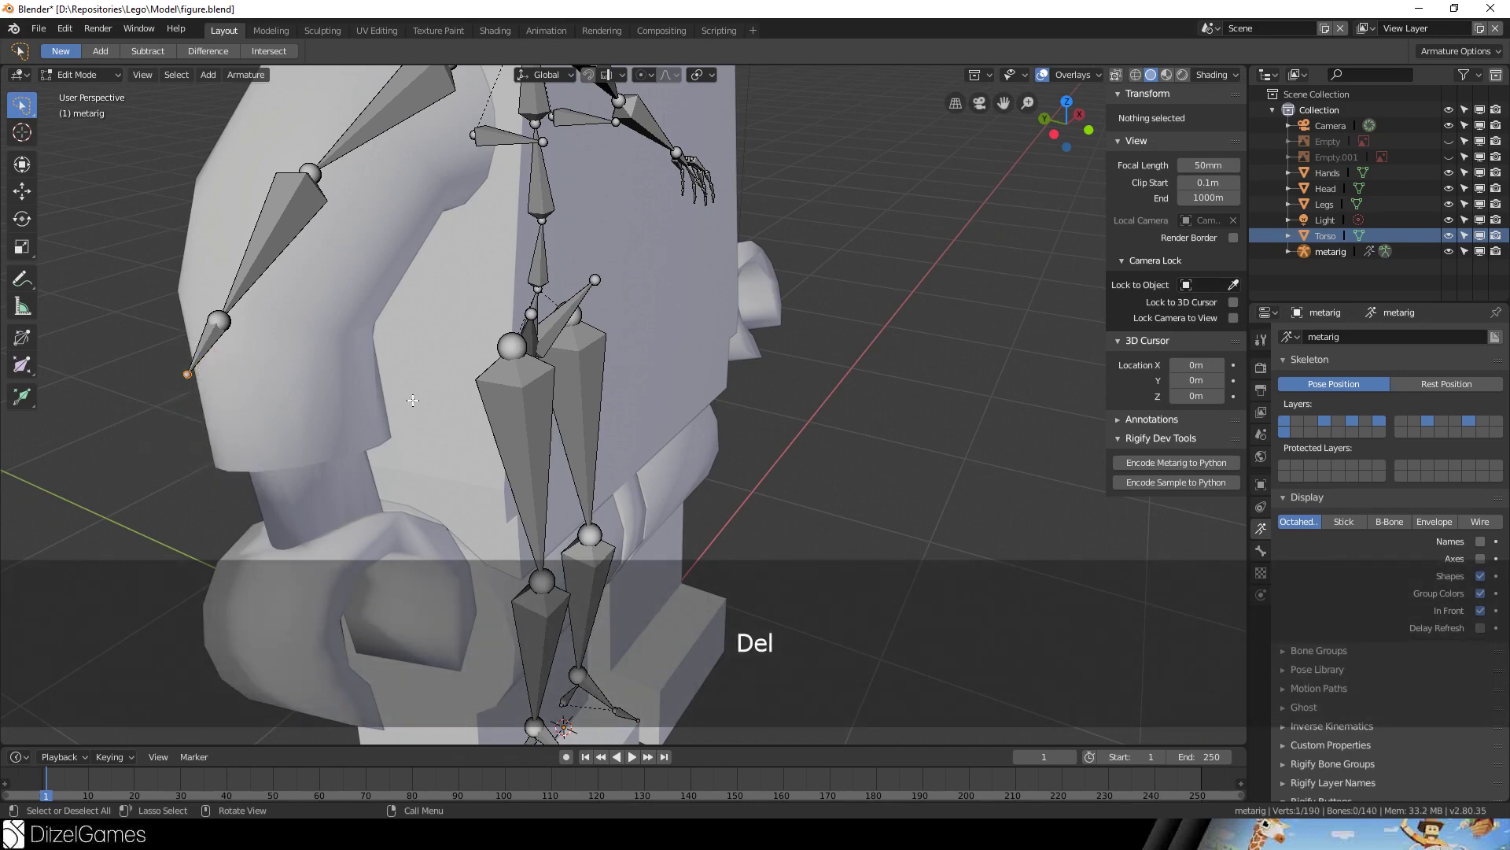
- Delete all palm, finger and thumb bones of the meta-rig's left hand
middle_drag(598, 362, 457, 355)
scroll(455, 355, down, 2)
drag(916, 299, 842, 268)
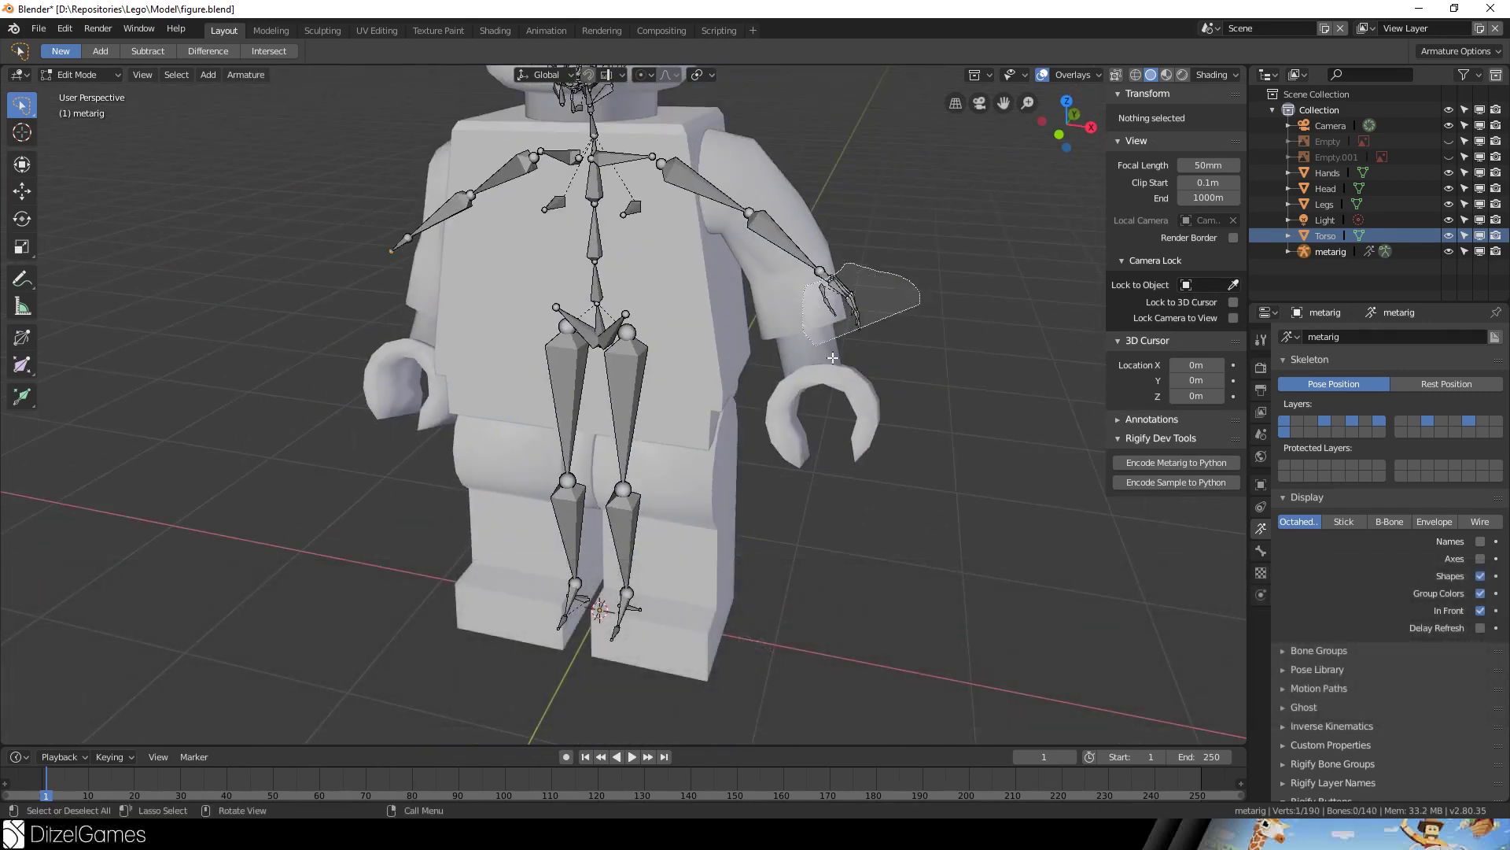
drag(833, 358, 833, 358)
key(Delete)
click(897, 399)
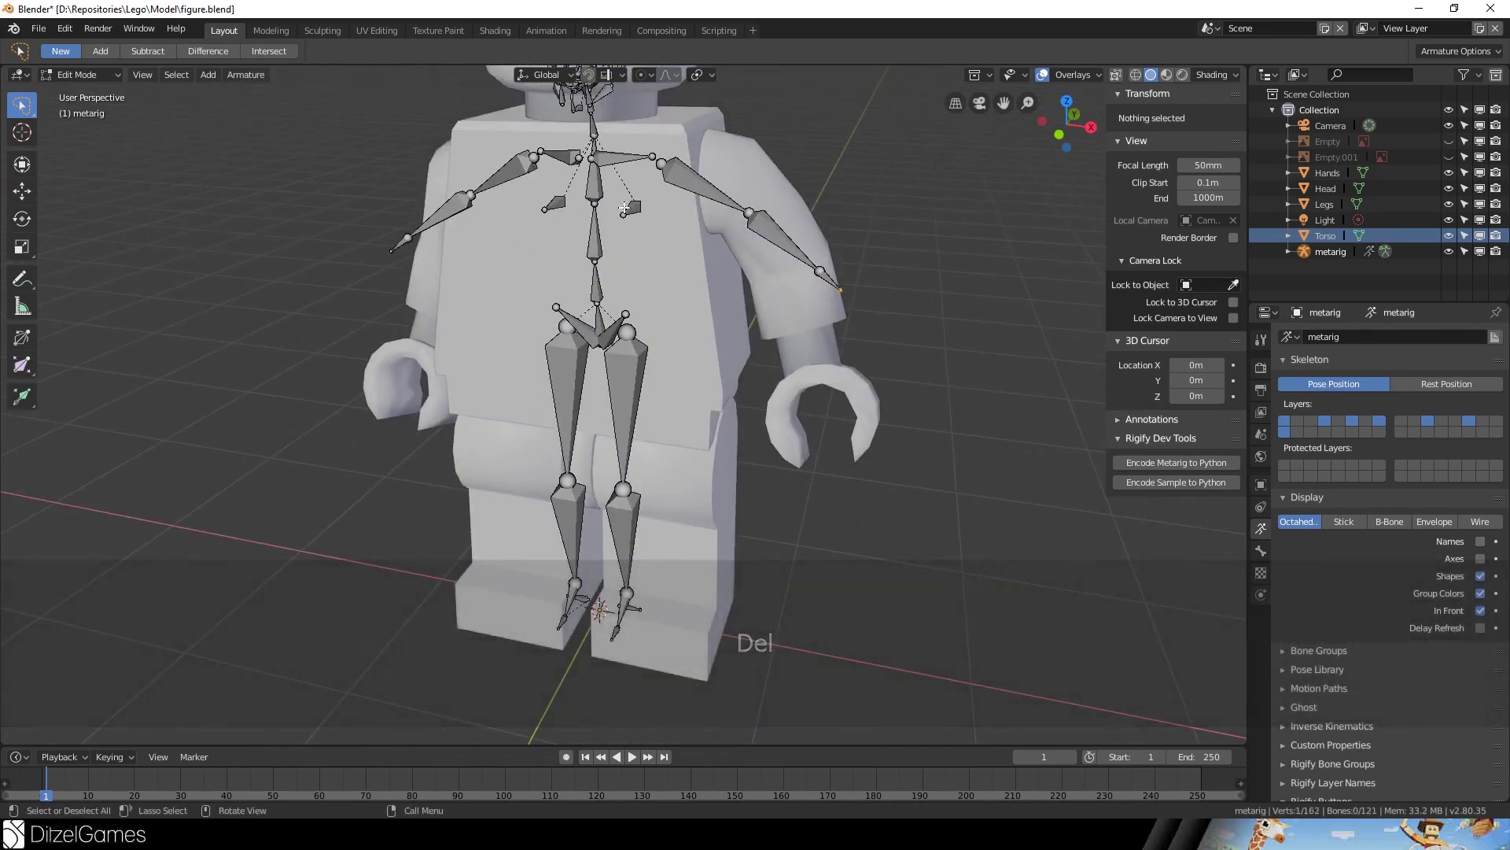
- Delete the two breast bones from the meta-rig's chest
click(630, 209)
key(Delete)
click(563, 207)
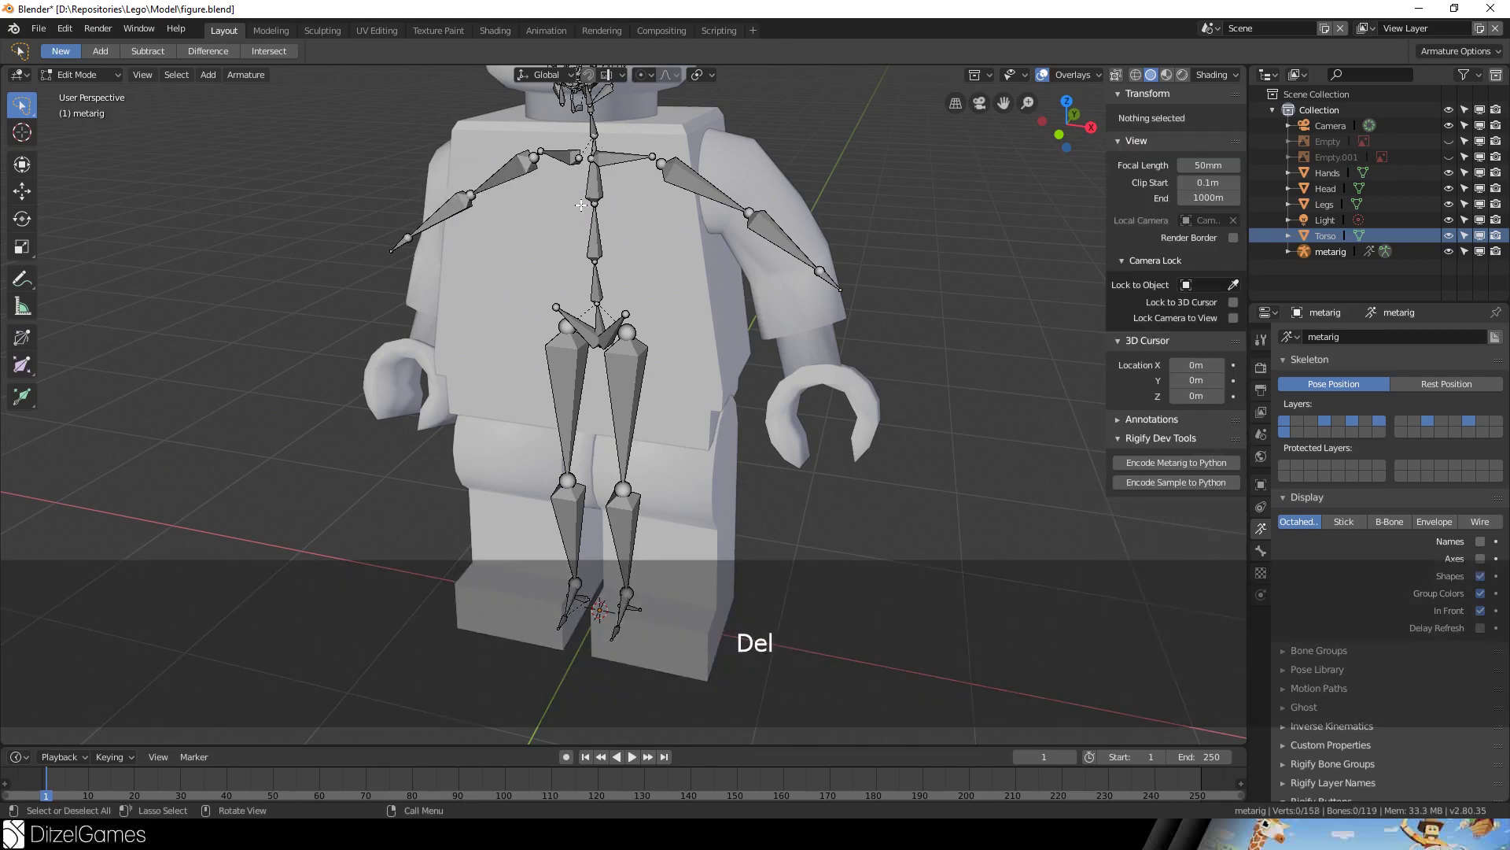
- Lasso the cluster of face bones in front of the head bone and delete it
scroll(563, 207, down, 1)
middle_drag(563, 207, 665, 412)
scroll(557, 191, up, 1)
scroll(633, 311, up, 2)
scroll(666, 411, up, 2)
middle_drag(830, 324, 755, 393)
scroll(692, 377, down, 2)
middle_drag(629, 362, 532, 339)
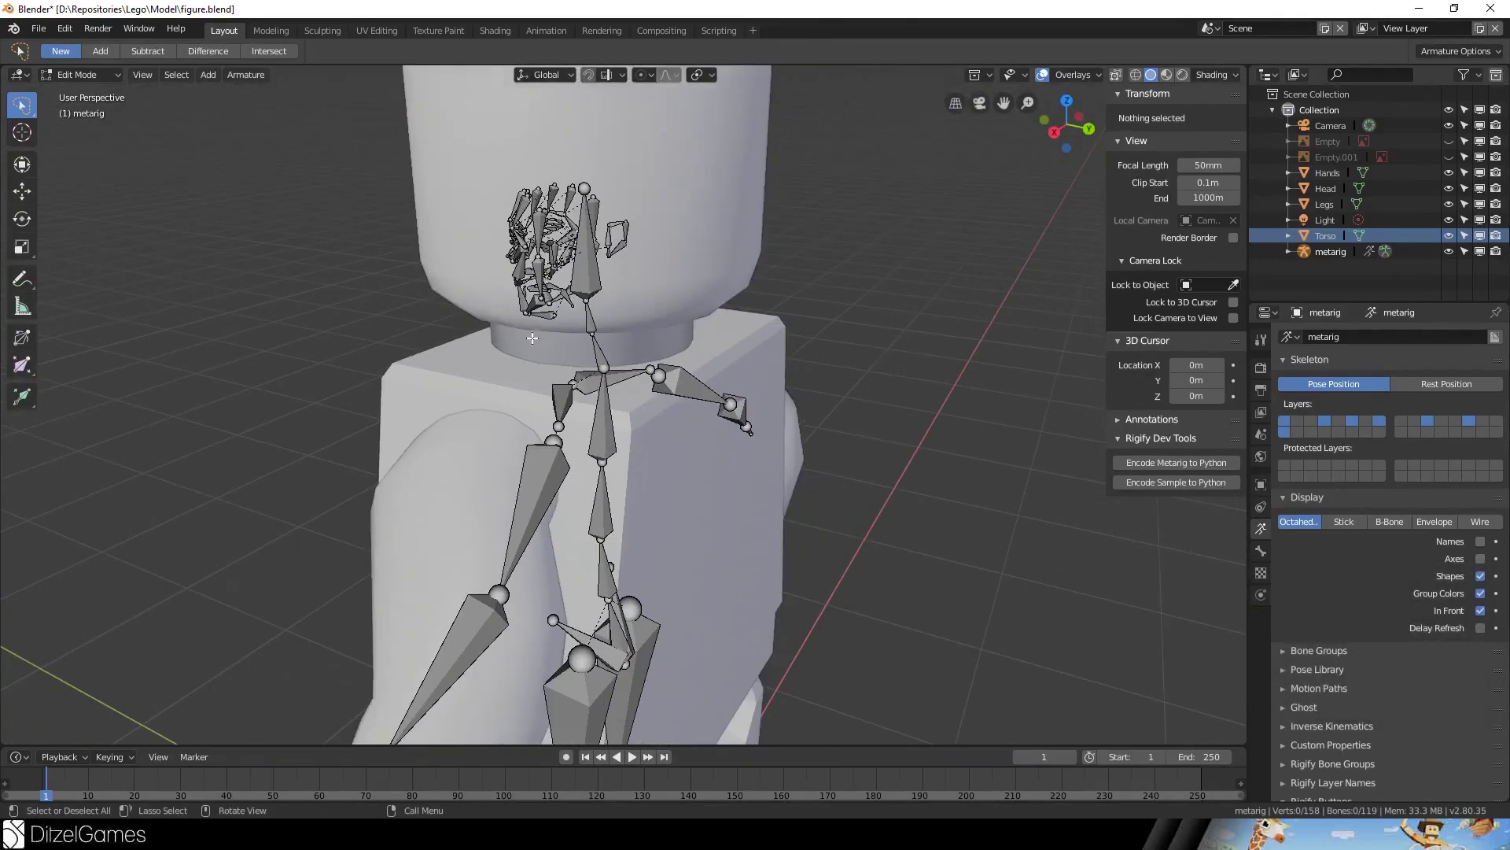
drag(555, 185, 383, 344)
key(Delete)
click(383, 347)
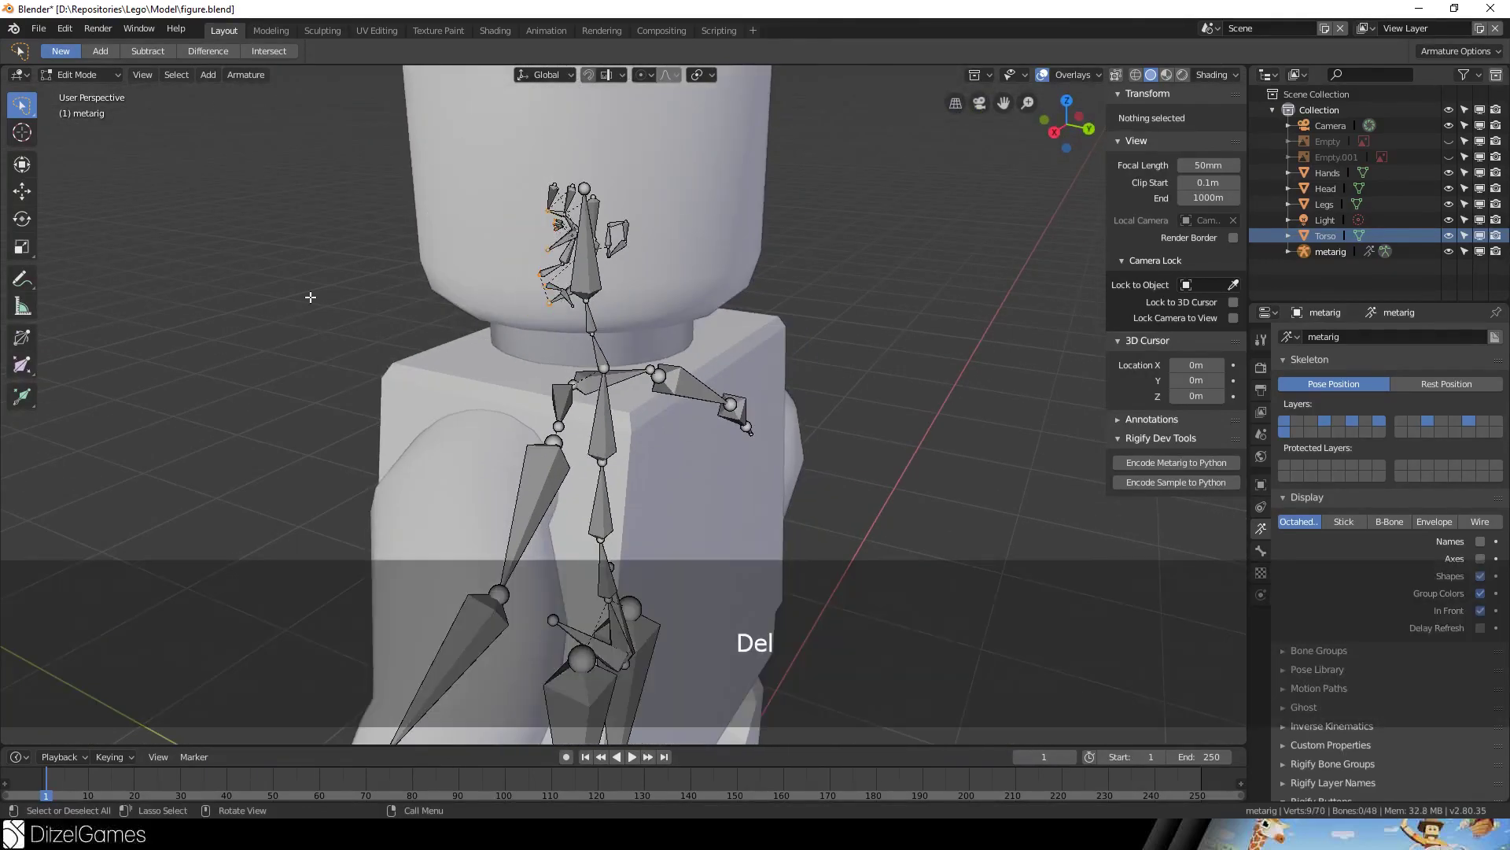
- Delete the remaining face bones from the other side, leaving only the spine chain's head bone
middle_drag(383, 347, 656, 312)
drag(668, 142, 512, 314)
key(Delete)
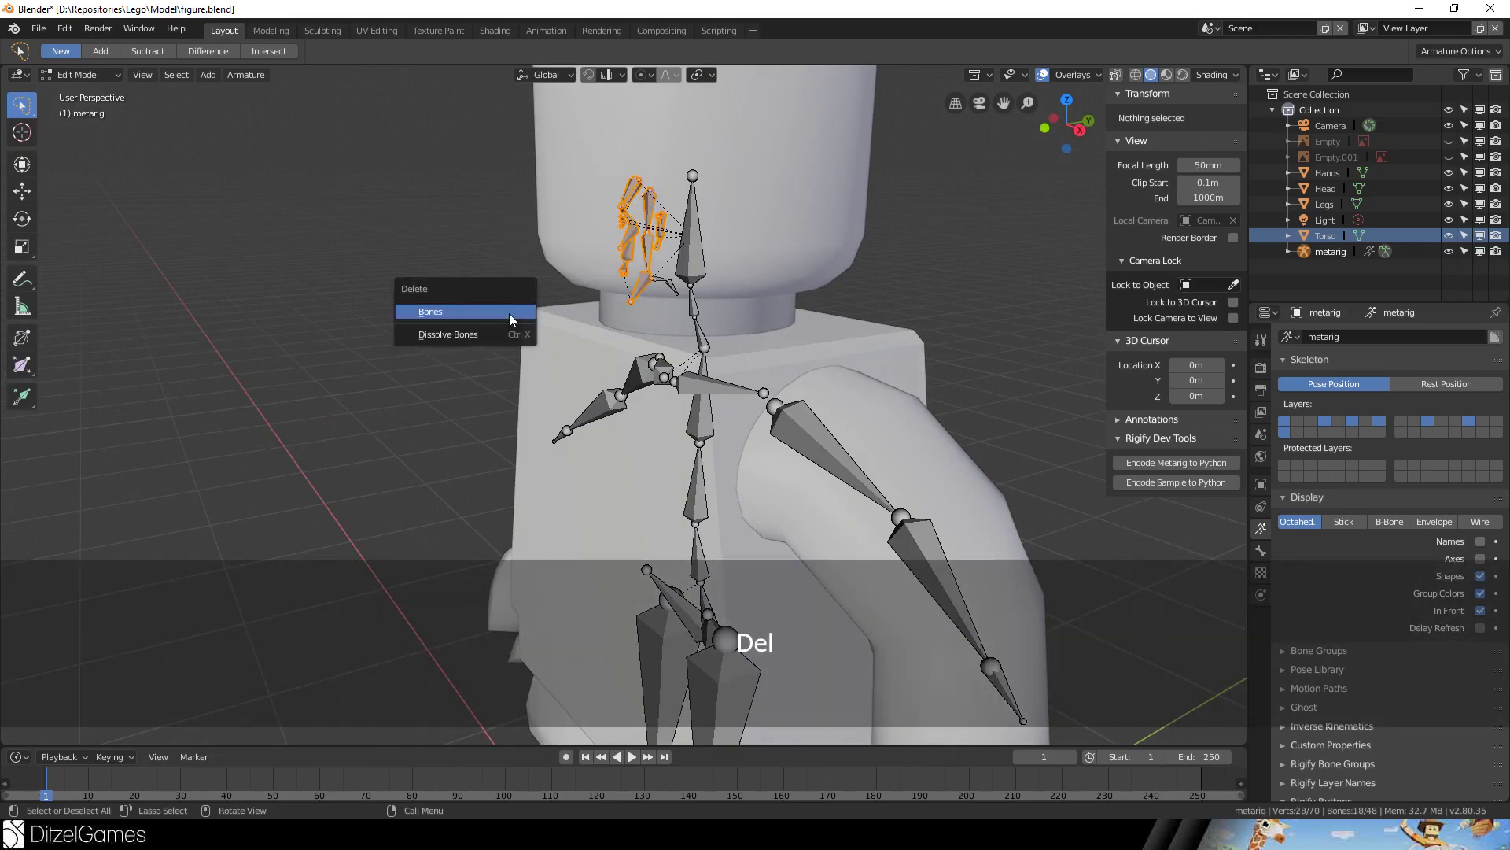
click(512, 317)
middle_drag(512, 317, 677, 272)
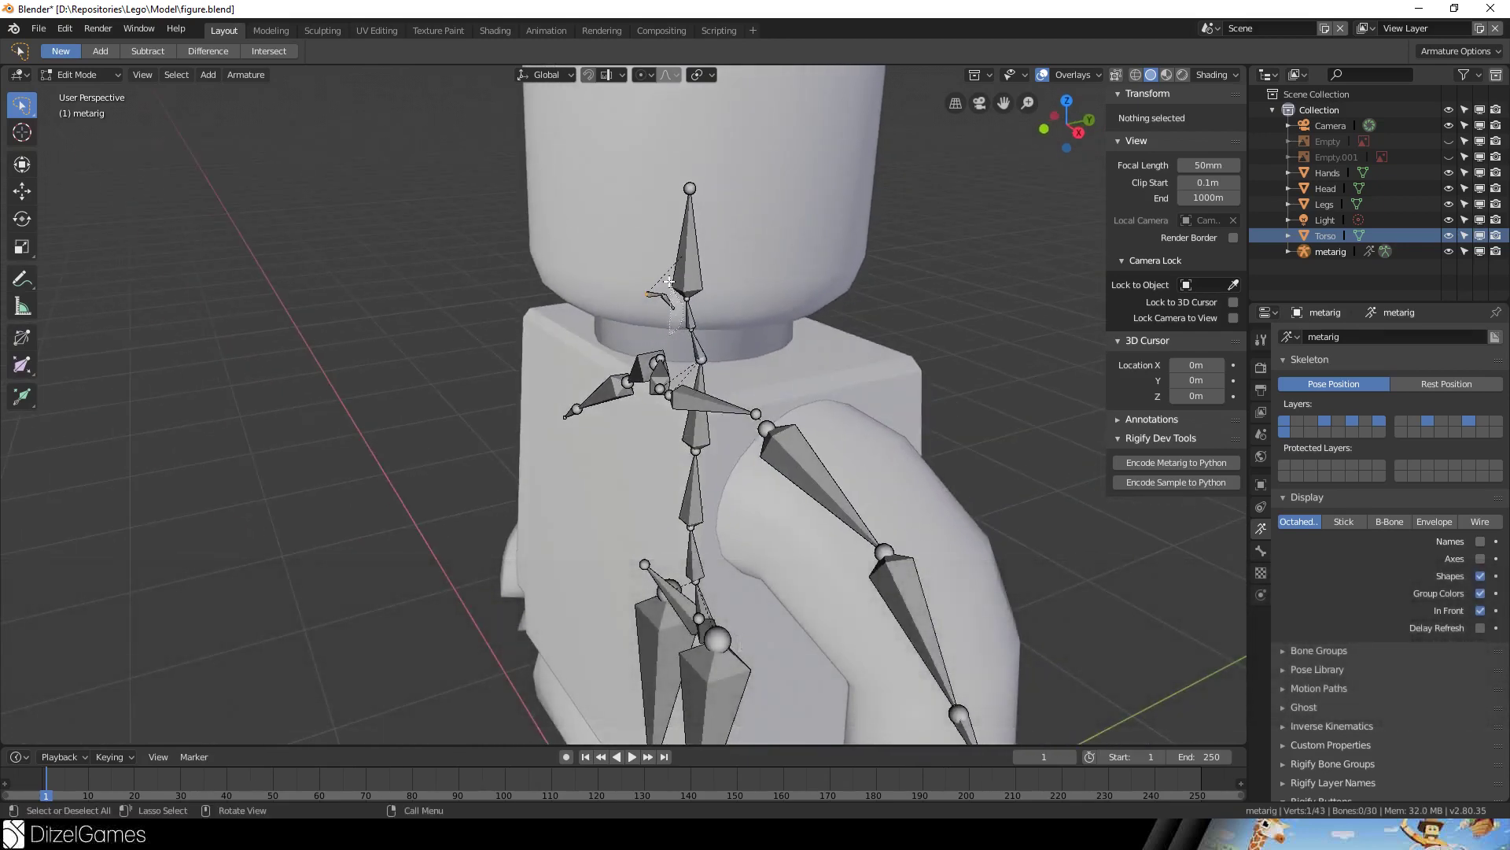
drag(676, 272, 523, 326)
key(Delete)
click(527, 310)
- Leave armature editing and scale the whole meta-rig up slightly in the front orthographic view
middle_drag(589, 401, 661, 409)
scroll(680, 473, down, 7)
scroll(679, 473, up, 4)
key(Tab)
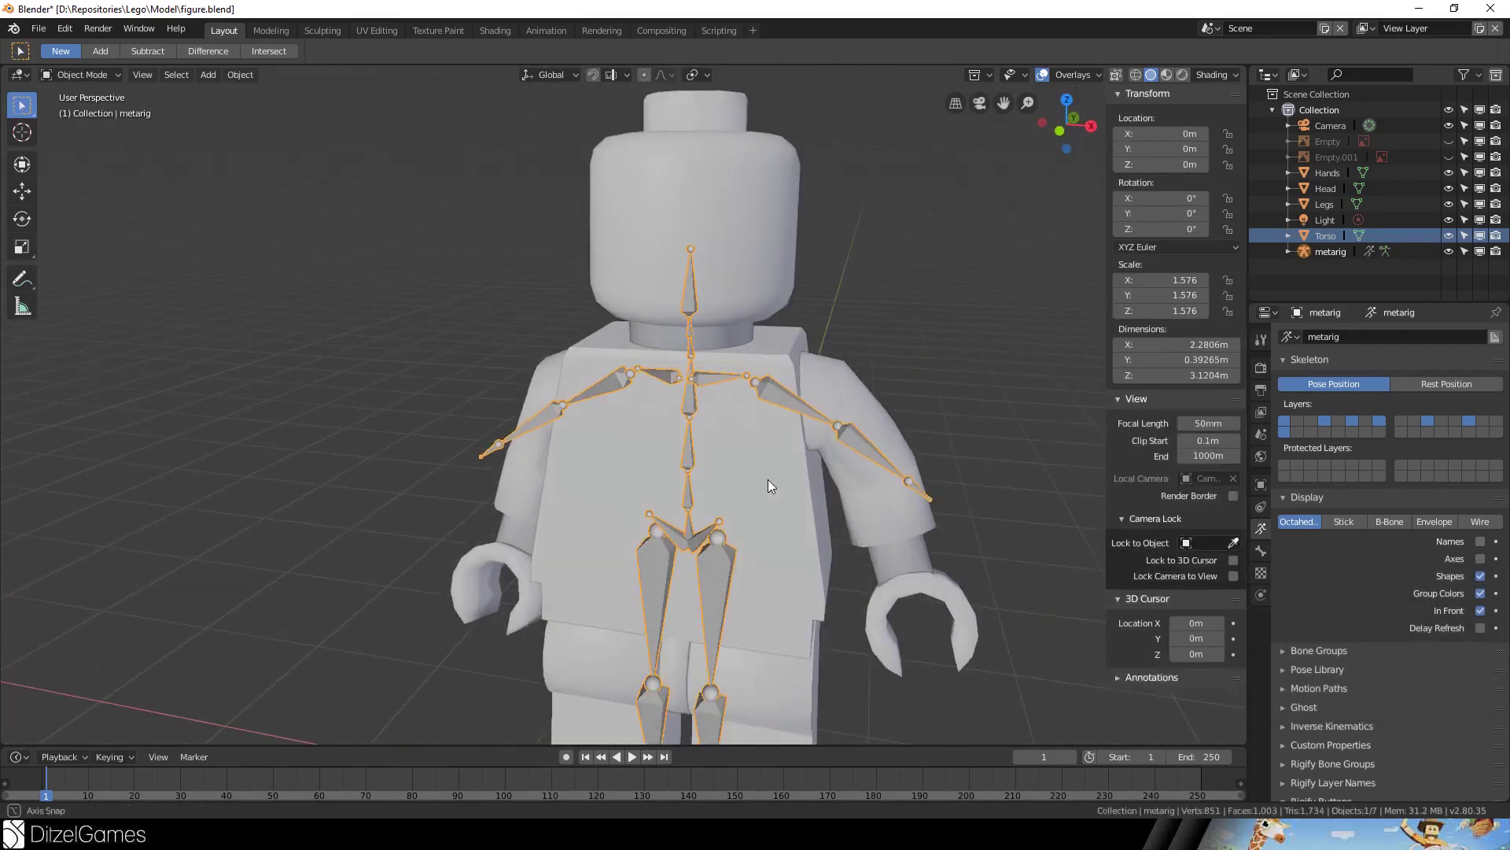
key(KP_3)
key(KP_1)
scroll(785, 485, down, 2)
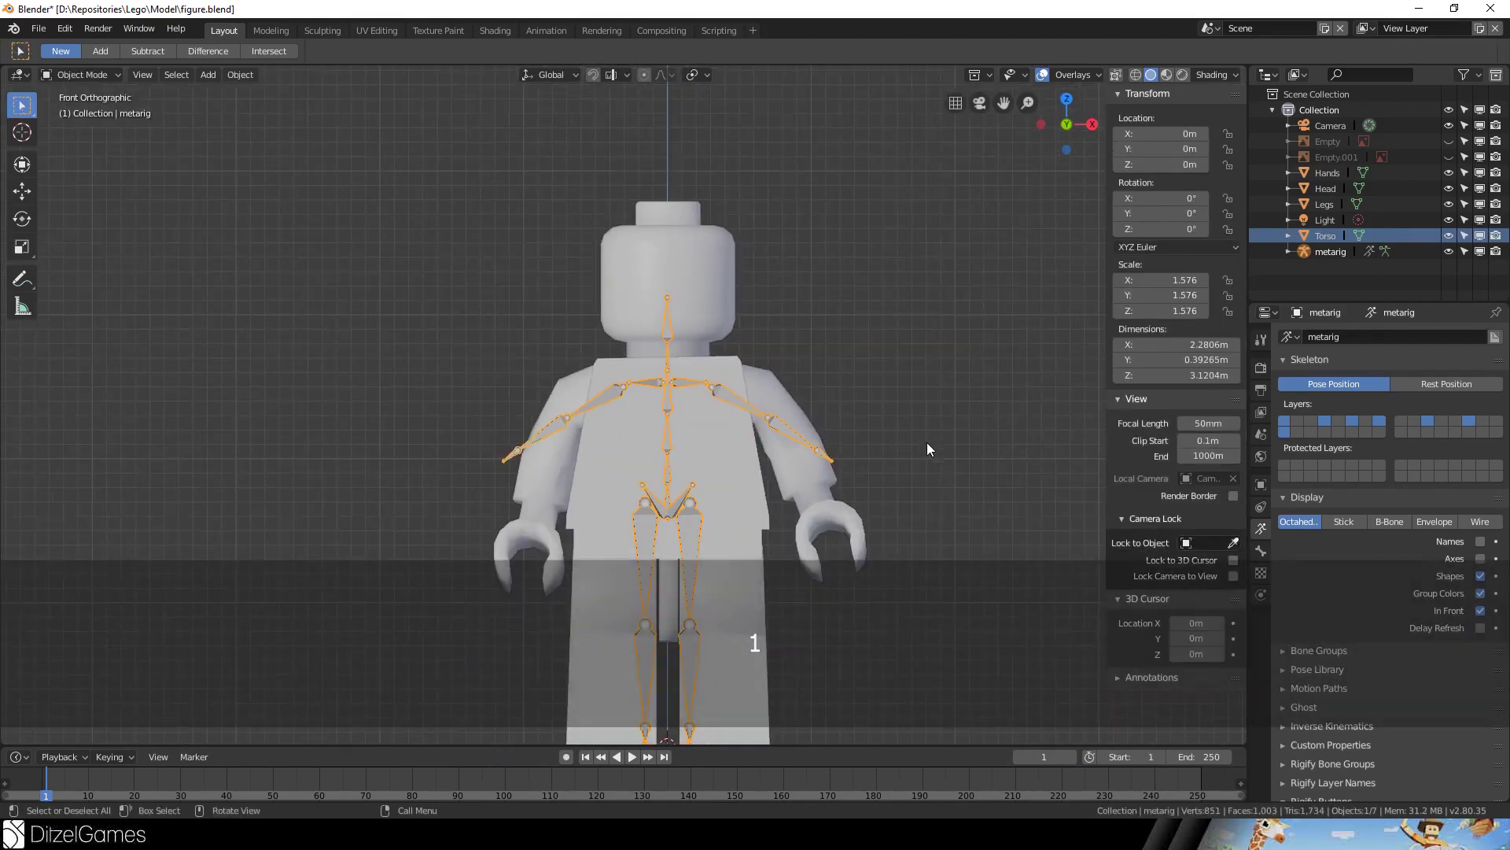
key(s)
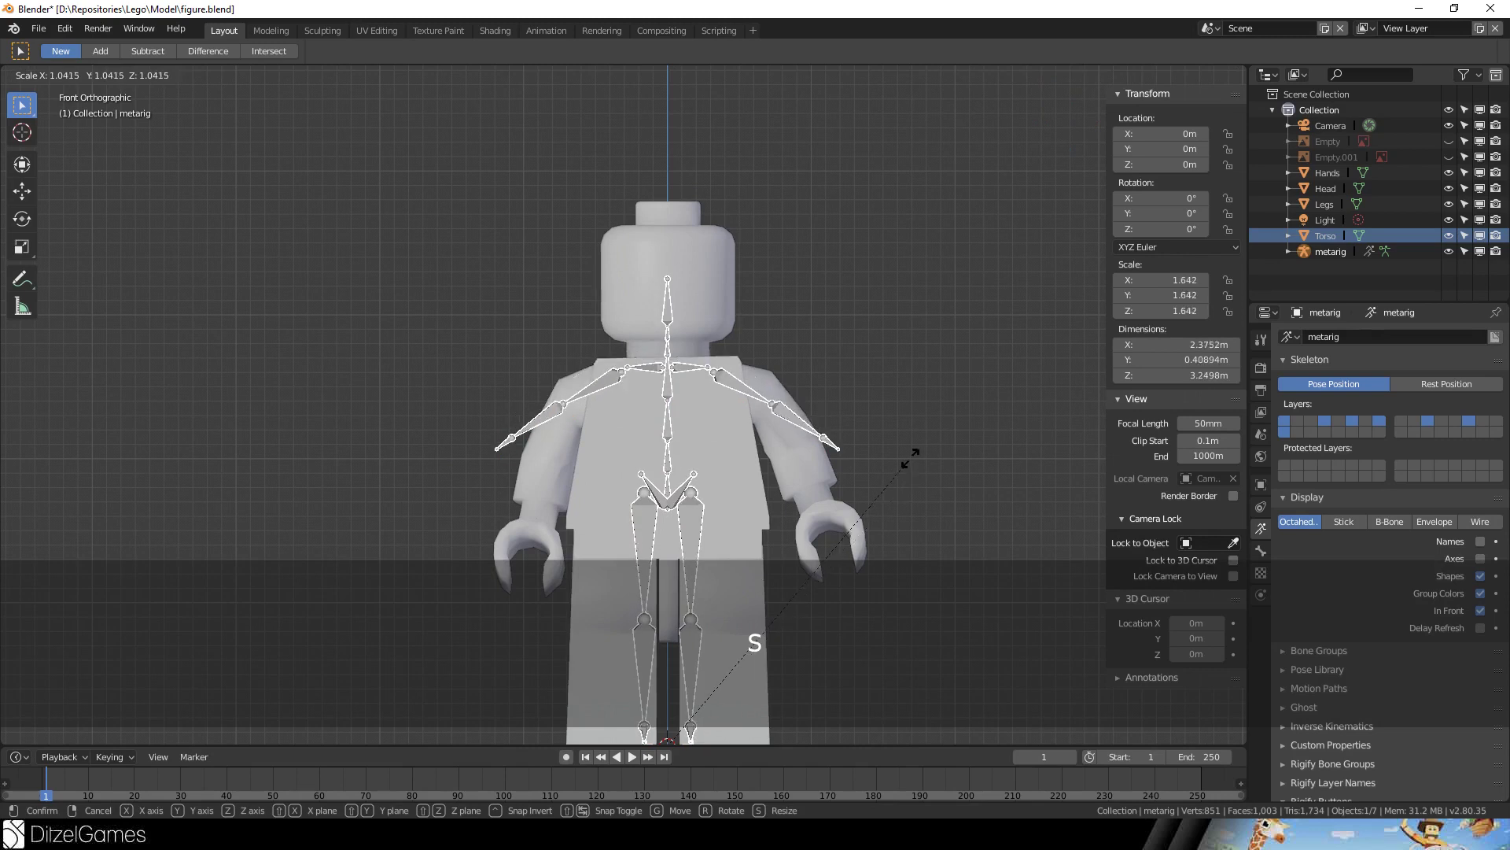
click(950, 433)
- Move the tip of the head bone up along Z to about 2.18 m, near the top of the head
middle_drag(951, 439, 733, 266)
key(Tab)
scroll(733, 266, up, 3)
key(KP_1)
click(745, 112)
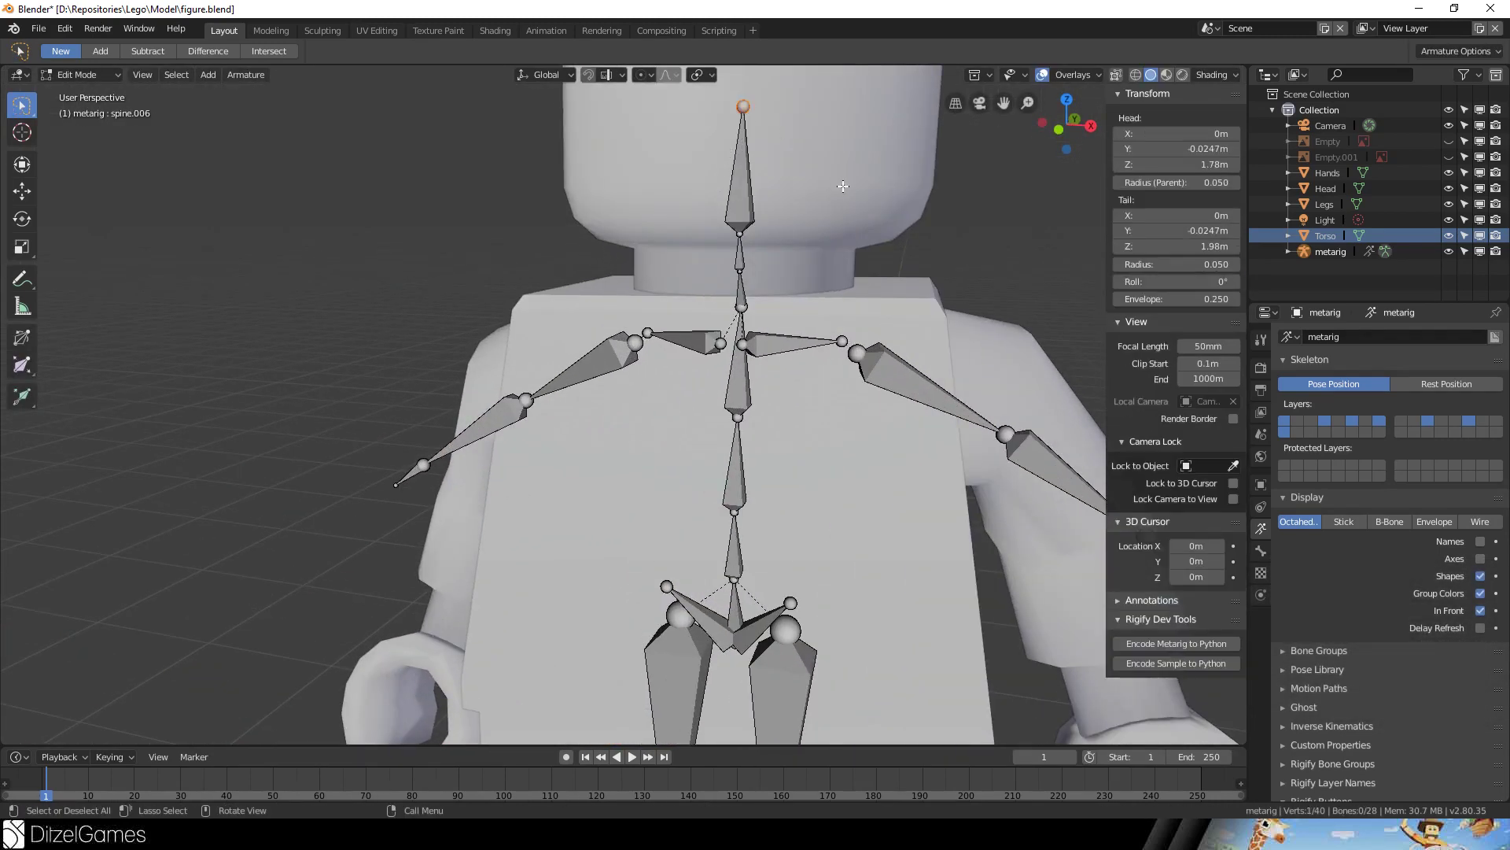
key(KP_3)
key(KP_1)
shift+middle_drag(844, 186, 790, 468)
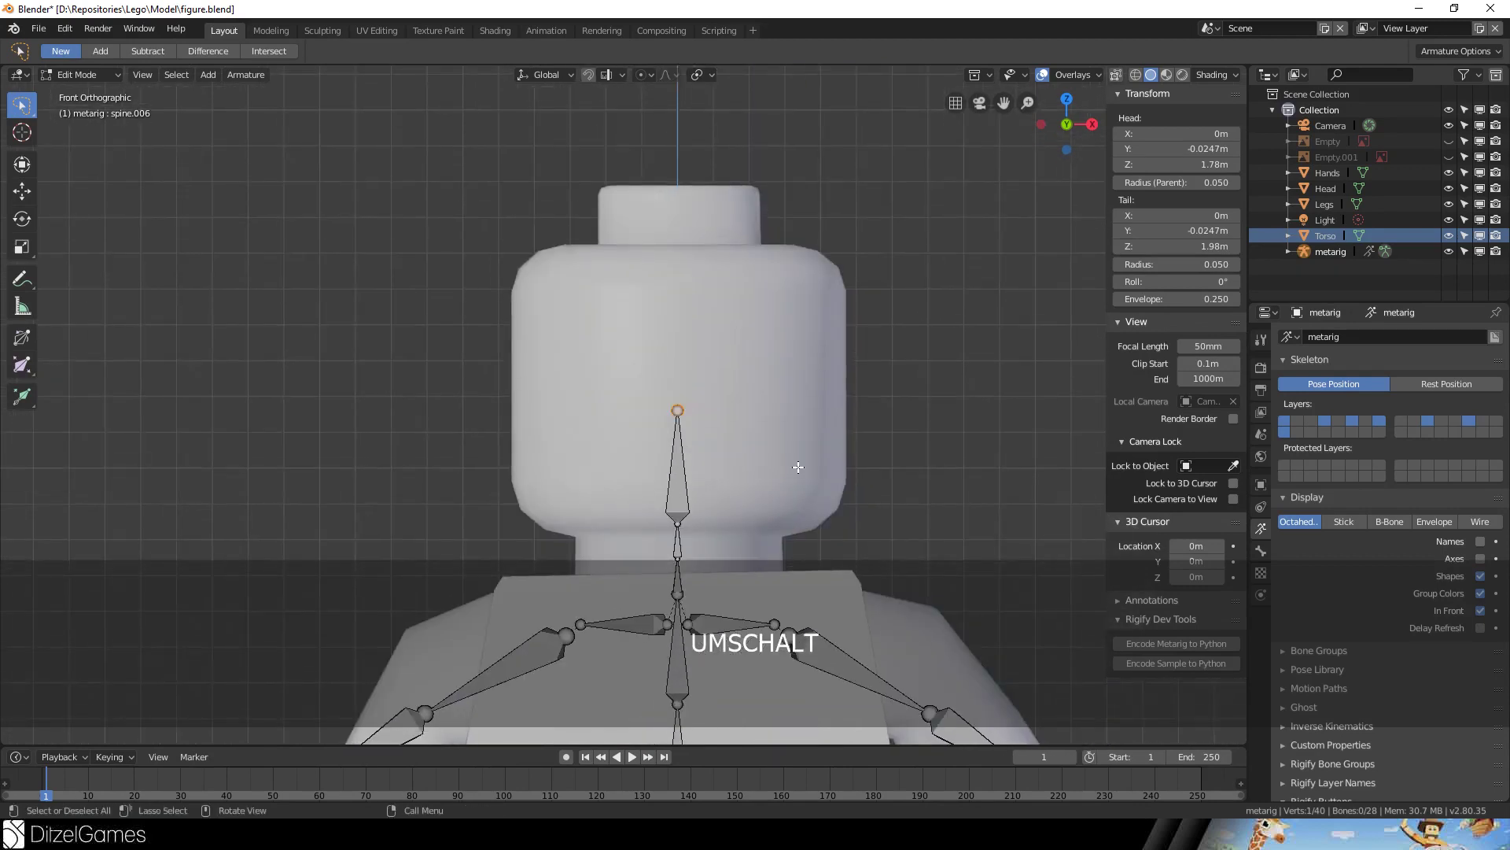
key(g)
key(z)
click(799, 333)
- Scale the heads of both upper arm bones apart to about 0.335 m on either side of the centre
scroll(873, 462, down, 3)
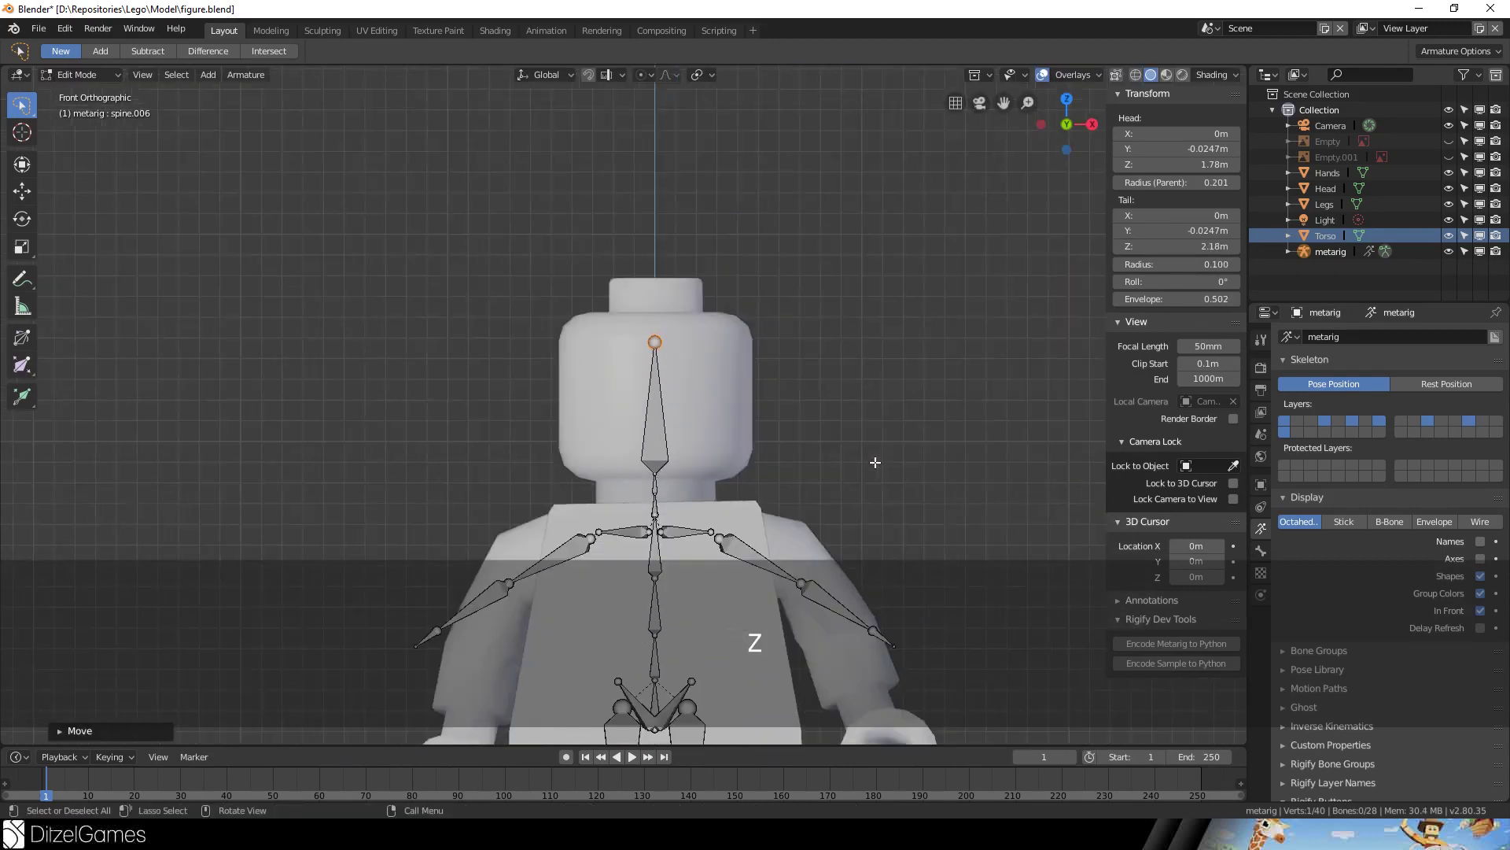
shift+middle_drag(874, 462, 857, 317)
scroll(803, 324, up, 5)
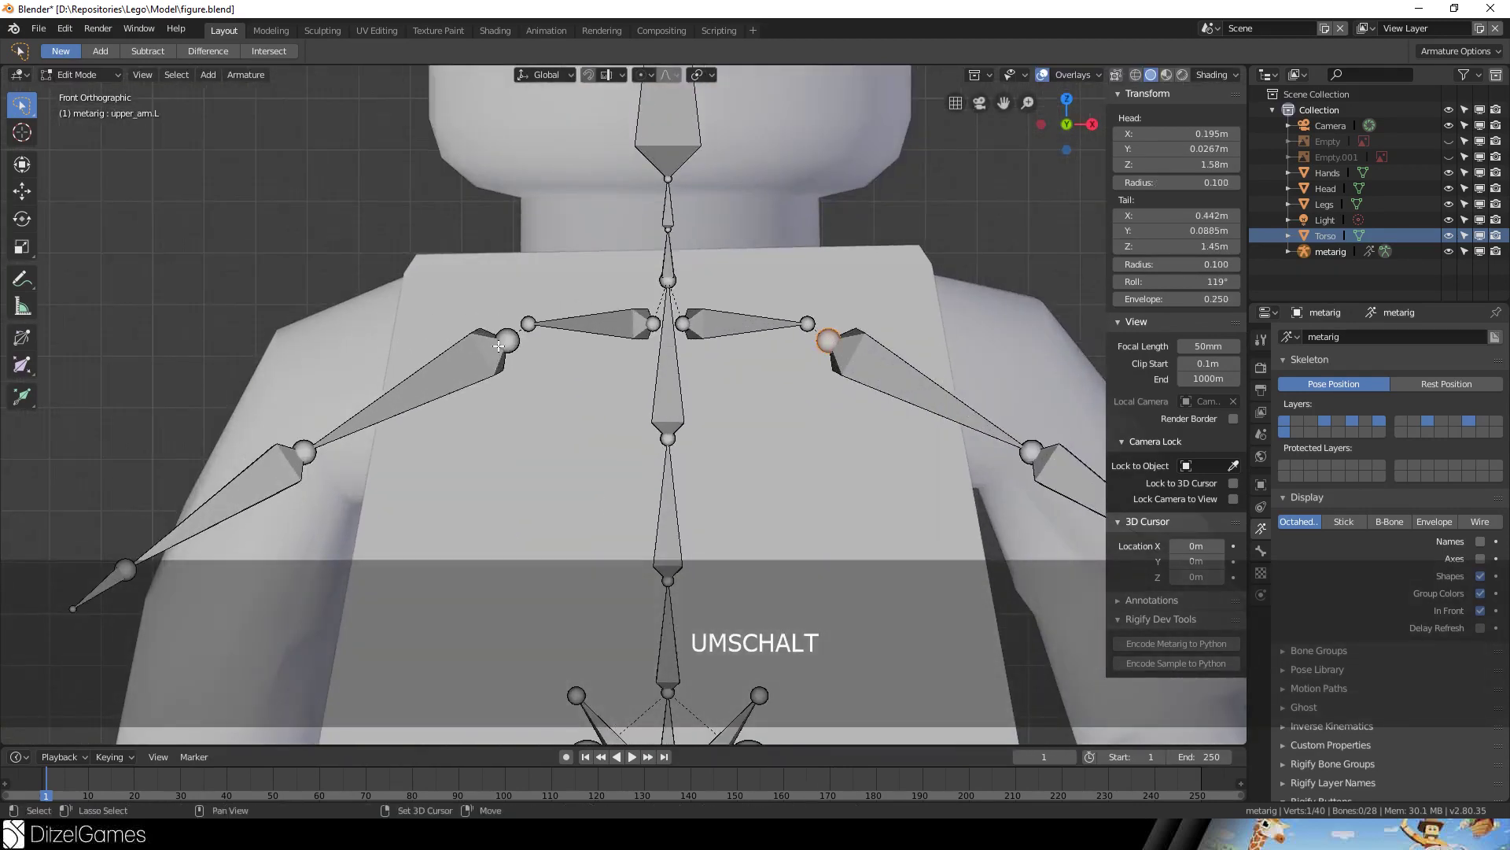
key(s)
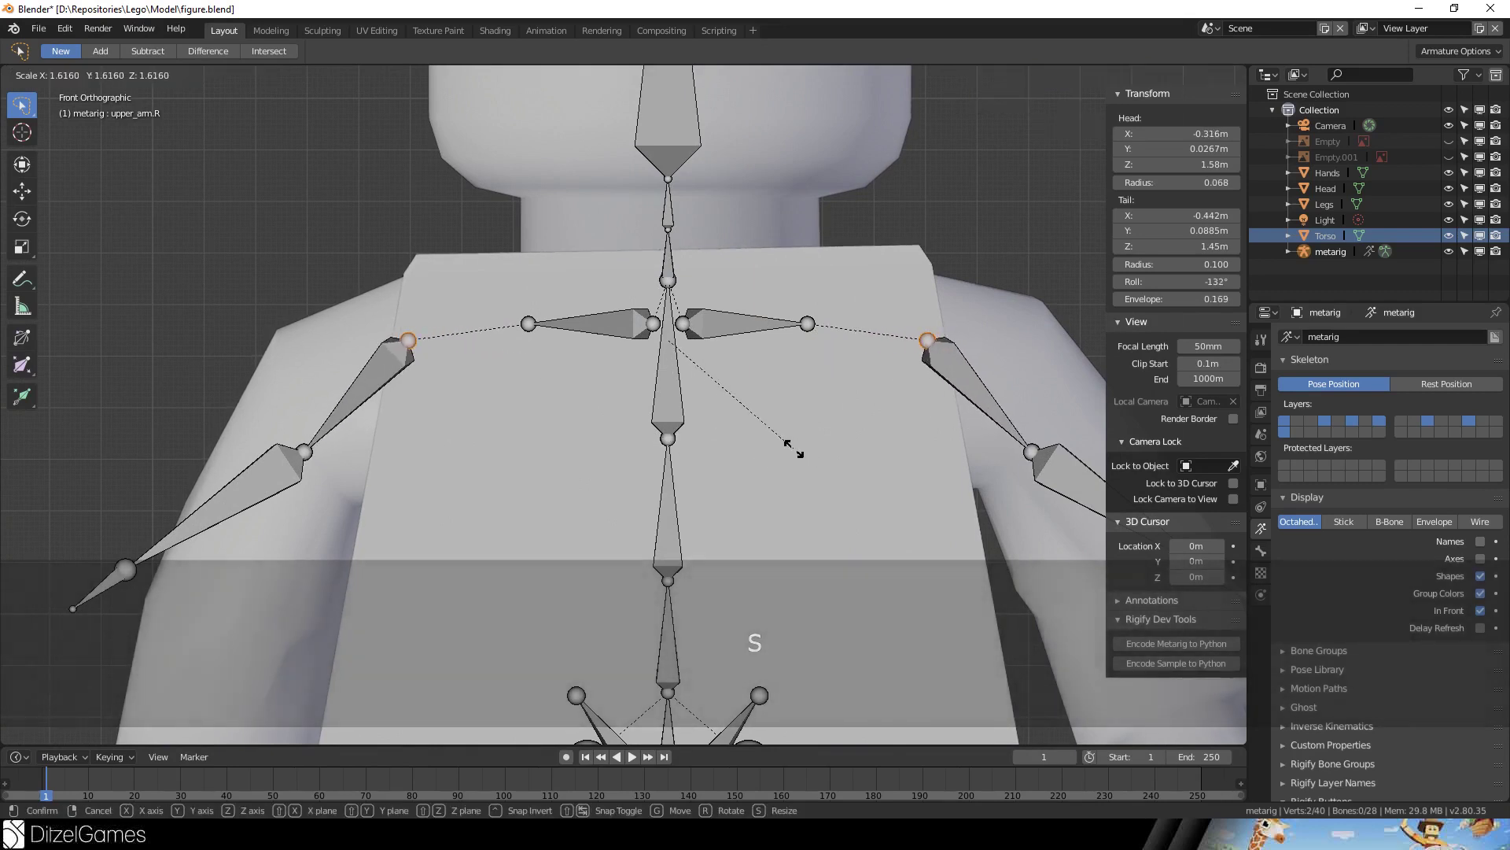
click(818, 630)
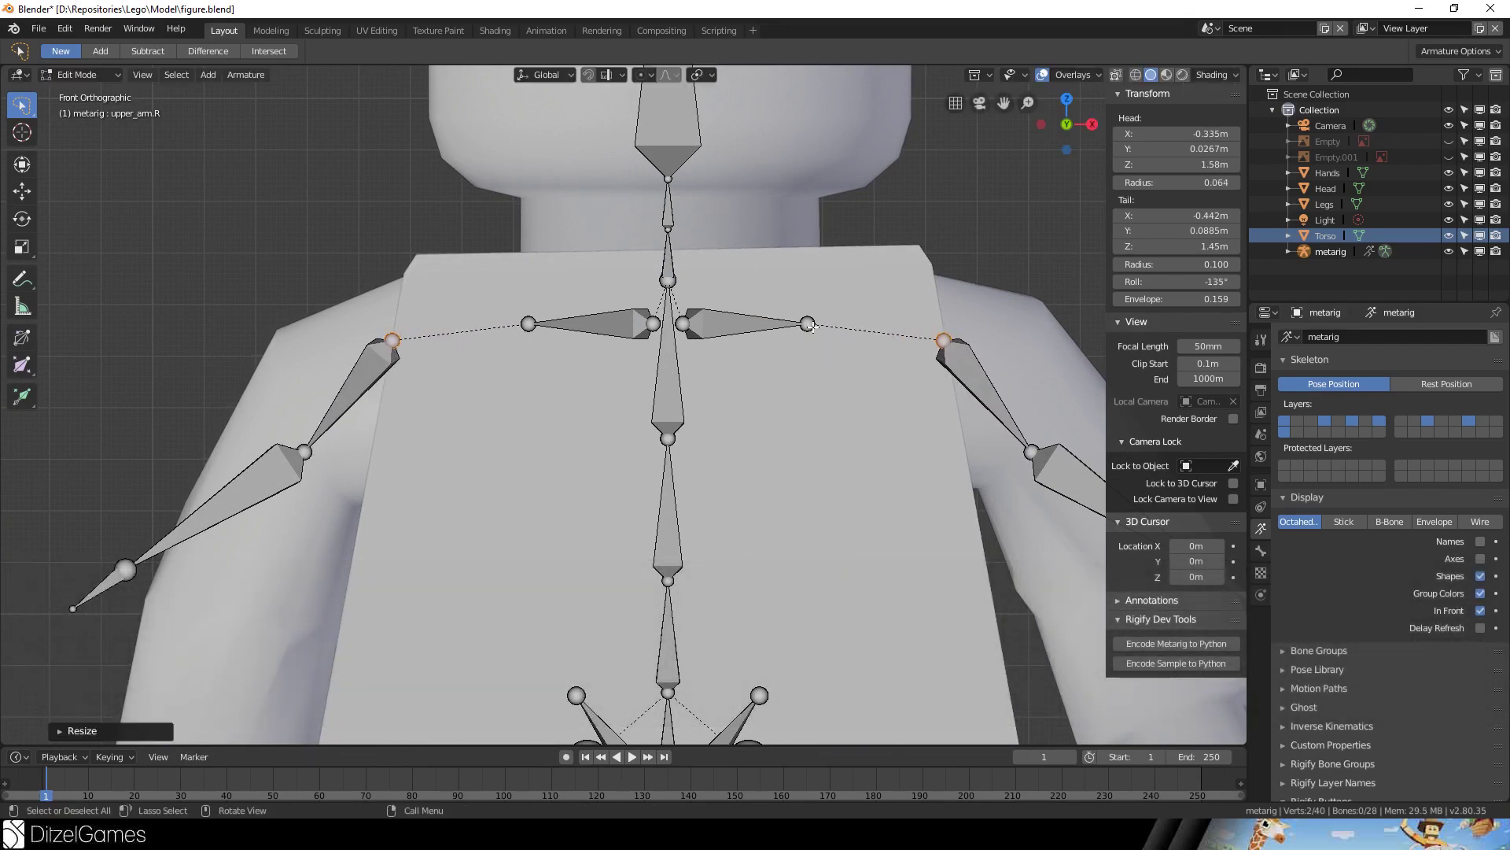
- Scale the tips of both shoulder bones outward by about 1.63 towards the upper arms
click(808, 323)
shift+click(547, 325)
key(s)
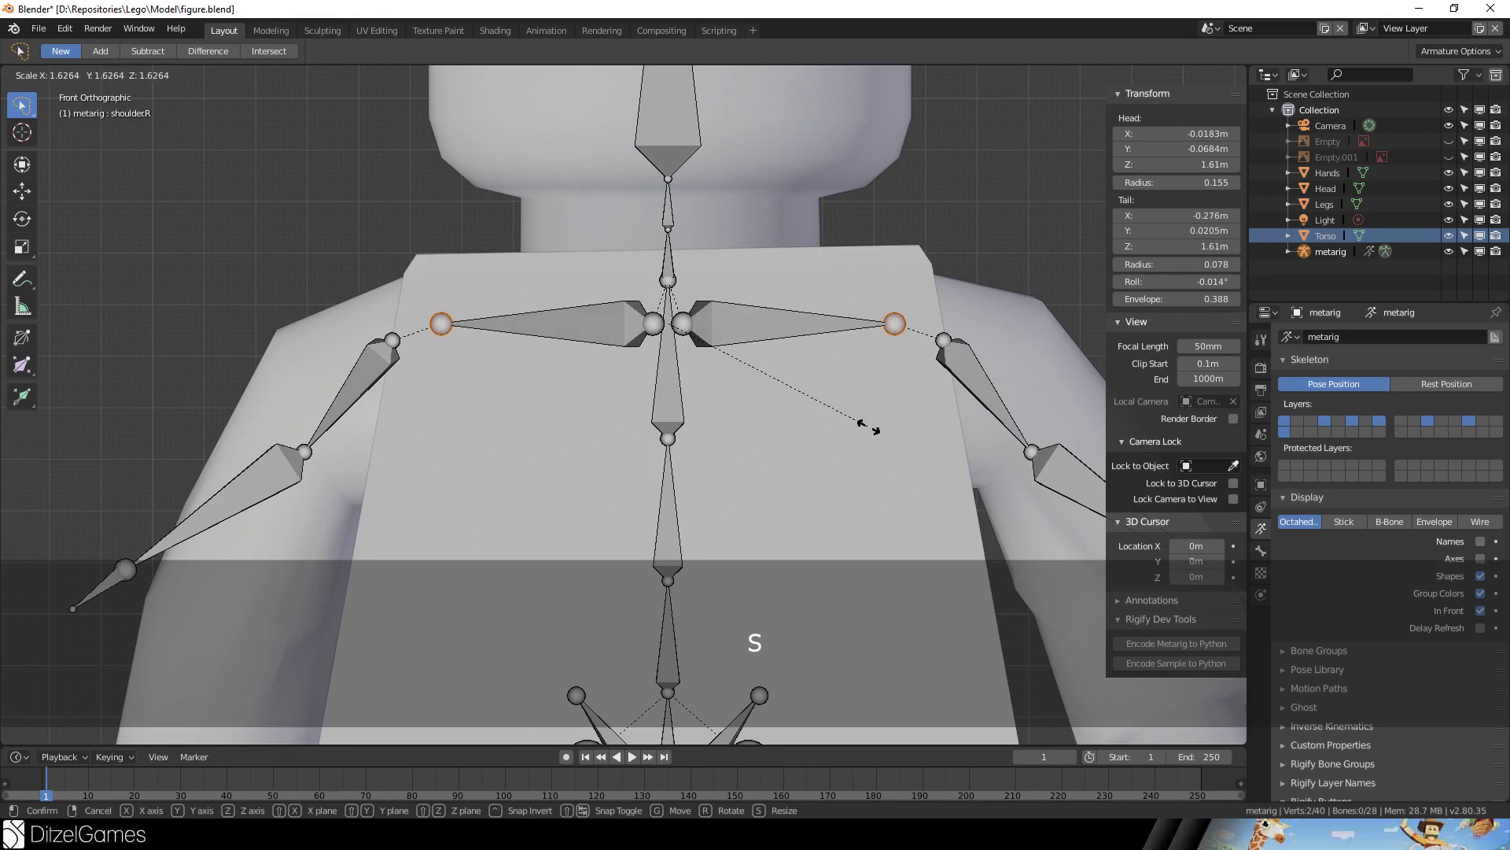
click(867, 427)
- Move both wrist joints down to about 1.05 m in Z and scale them inward to the figure's wrists
scroll(857, 428, down, 4)
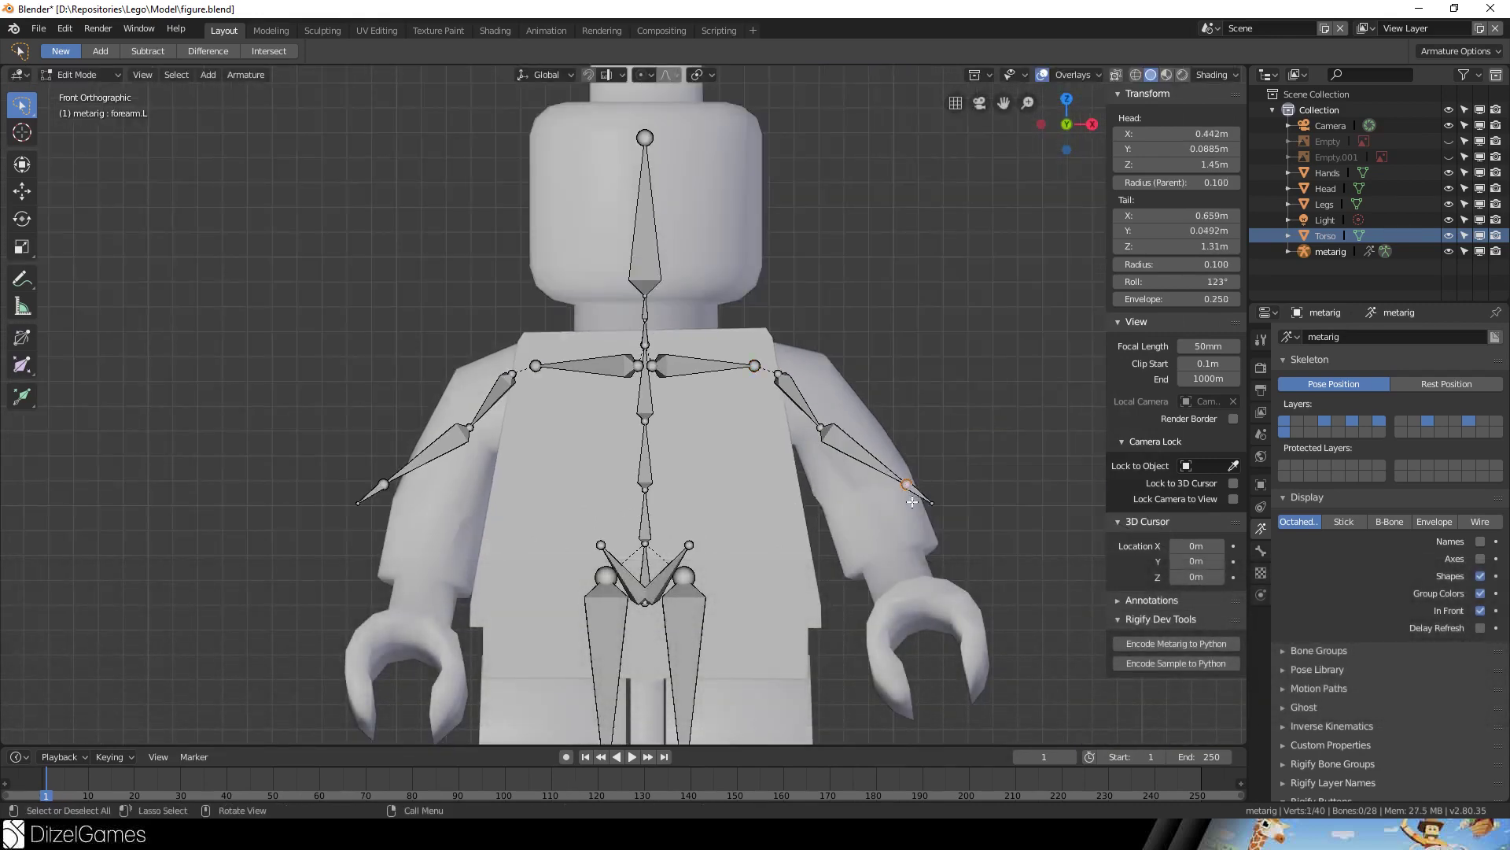
key(shift)
key(g)
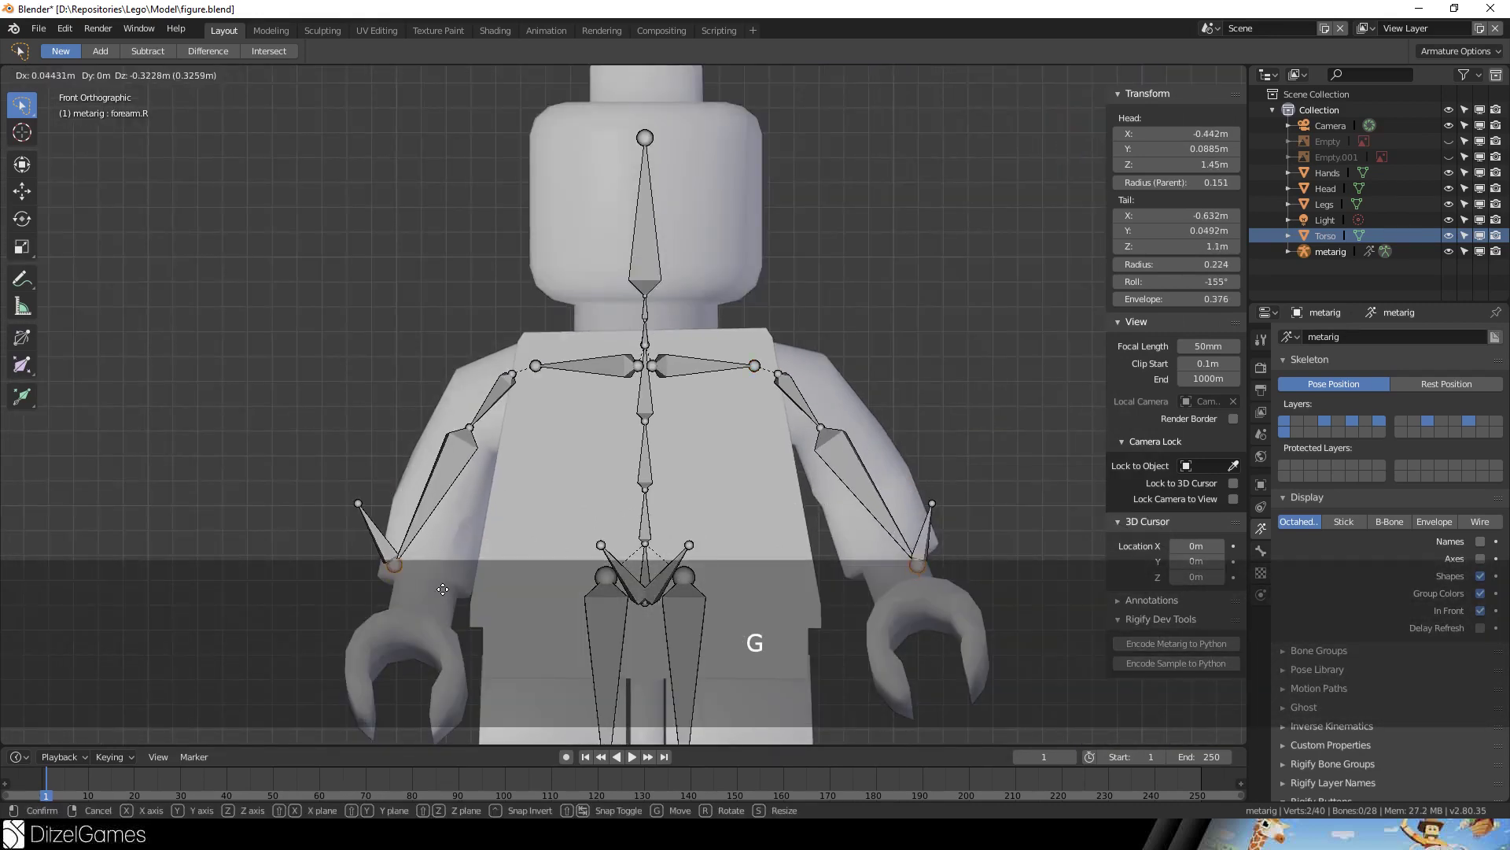
click(447, 612)
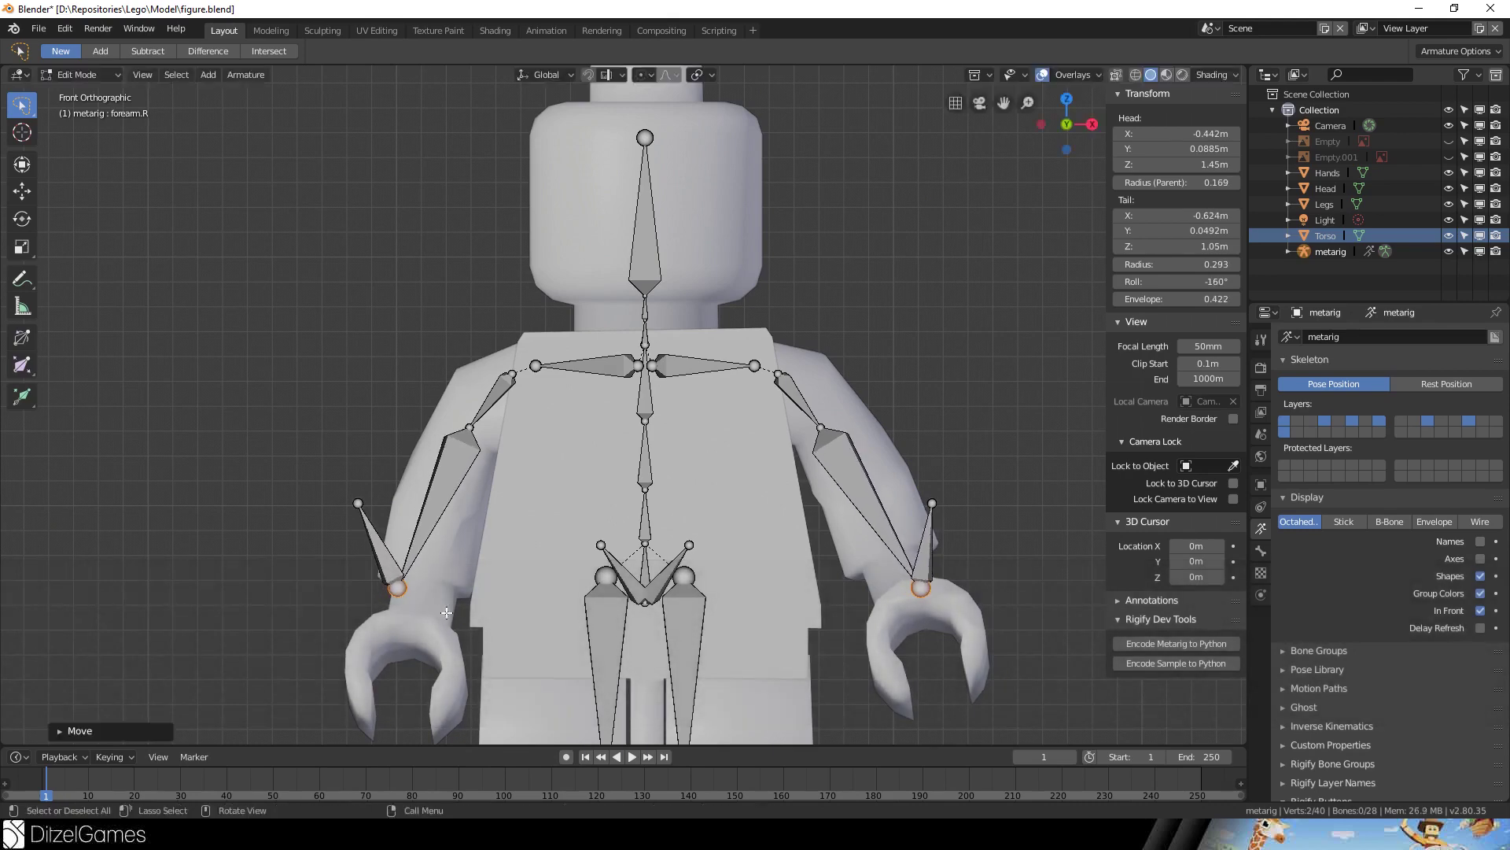
key(s)
click(463, 611)
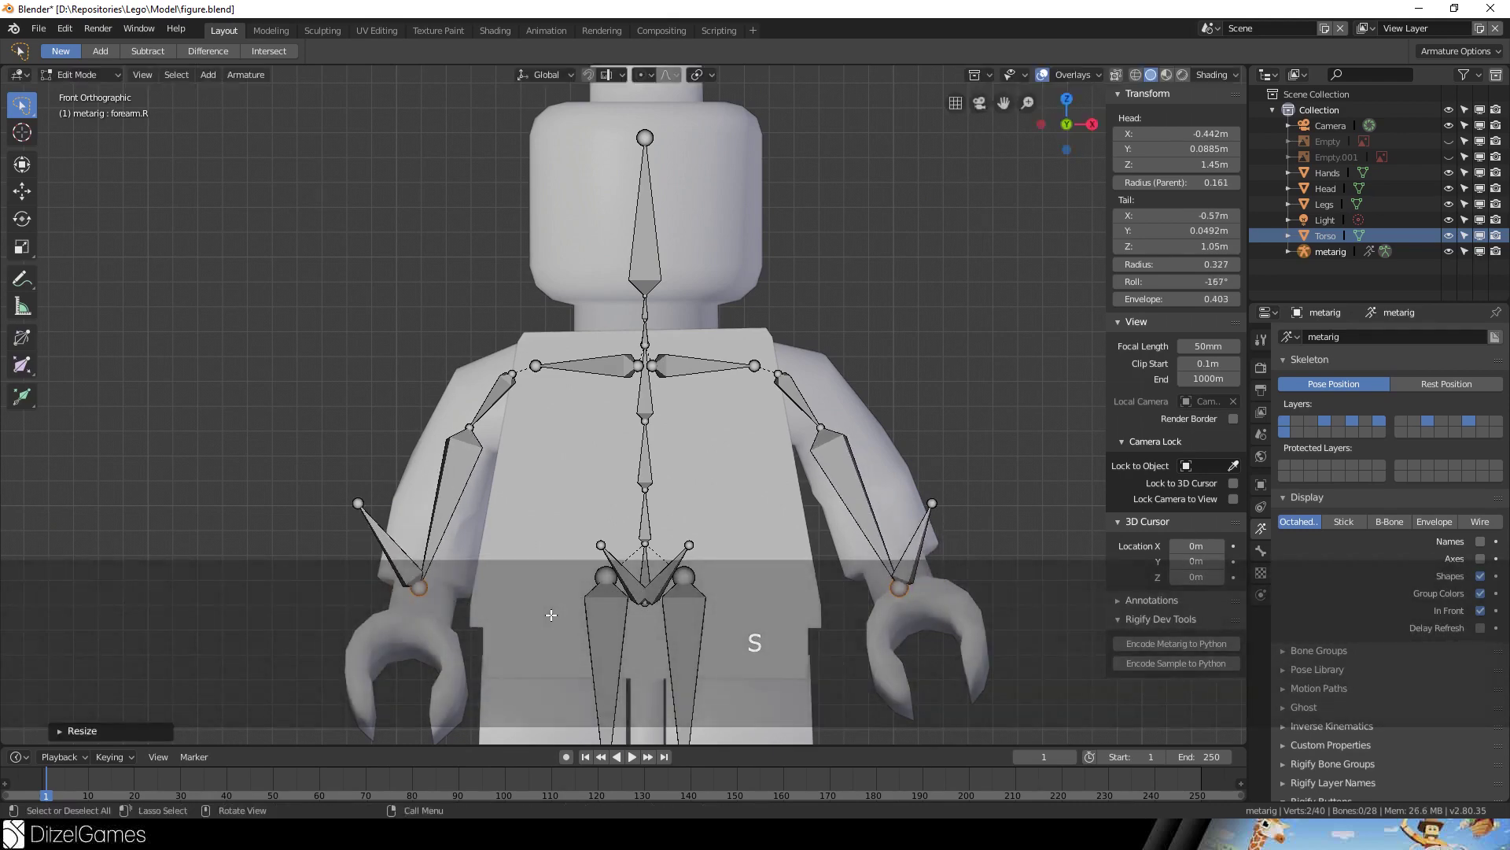
- Move the tips of both hand bones down into the hands, about Z 0.791 m right and 0.842 m left
click(358, 504)
key(g)
click(398, 699)
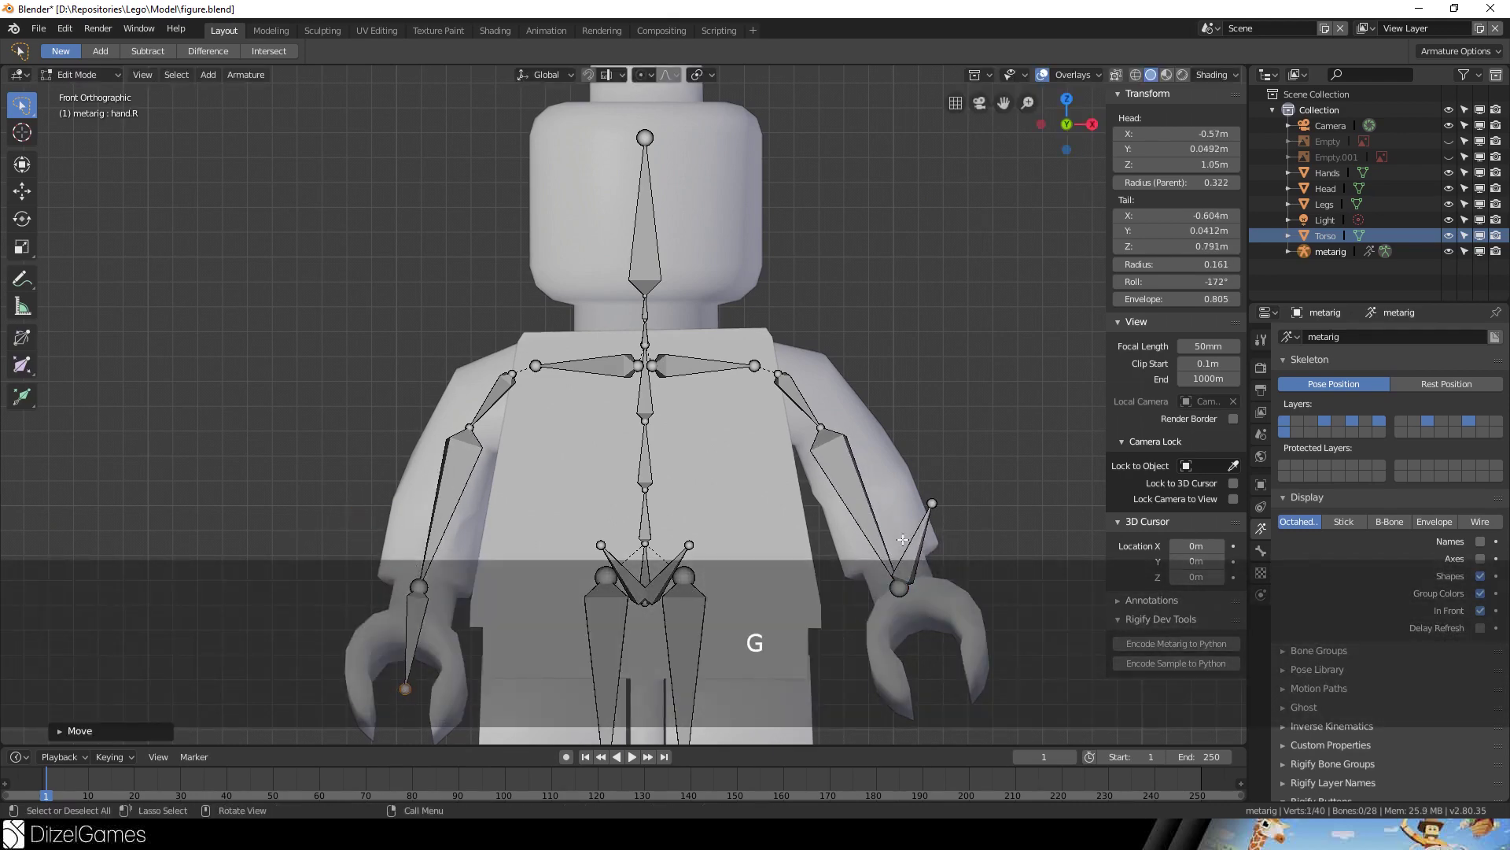
click(933, 503)
key(g)
click(934, 670)
- Move the elbow joints outward and down, to about X -0.499, Z 1.37 m right and X 0.533, Z 1.34 m left
shift+middle_drag(950, 489, 940, 311)
scroll(788, 342, up, 4)
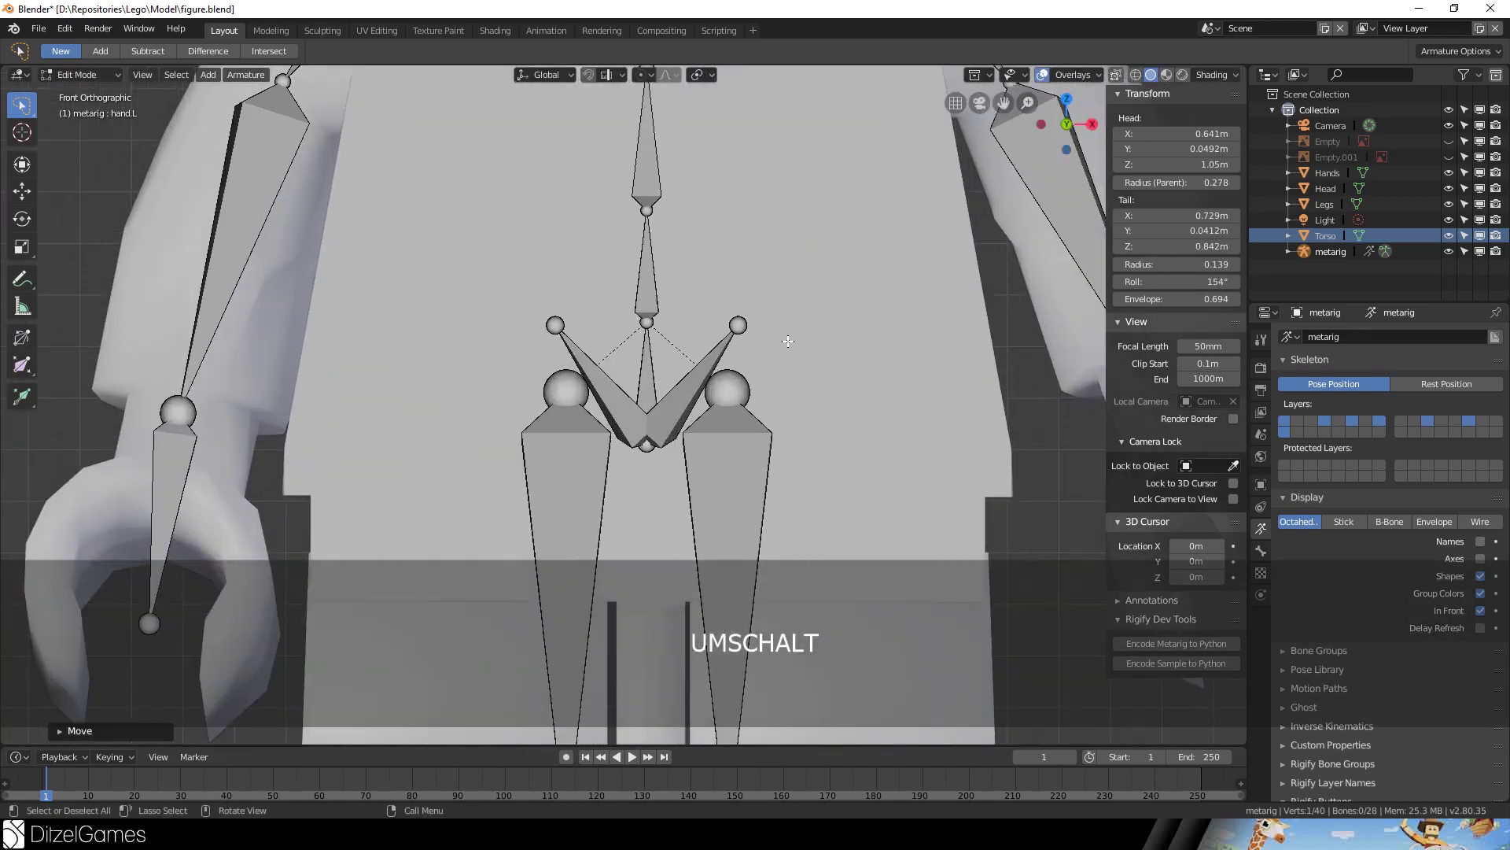
scroll(788, 341, down, 3)
click(421, 216)
key(g)
click(400, 257)
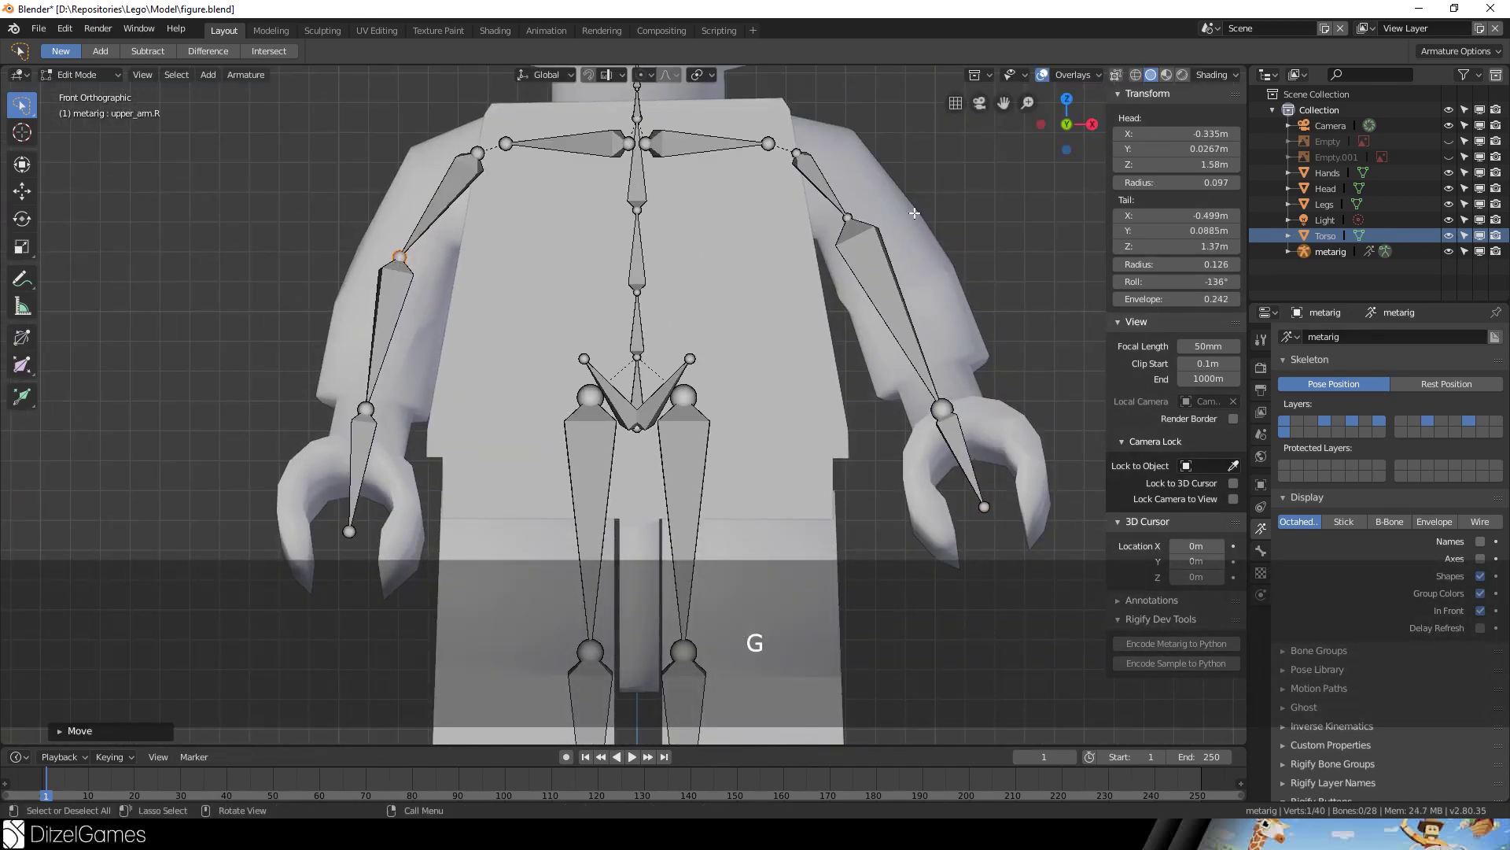
click(848, 217)
key(g)
click(892, 273)
- Leave the rig's Edit Mode and open the Hands mesh with both arms for editing
scroll(892, 273, down, 3)
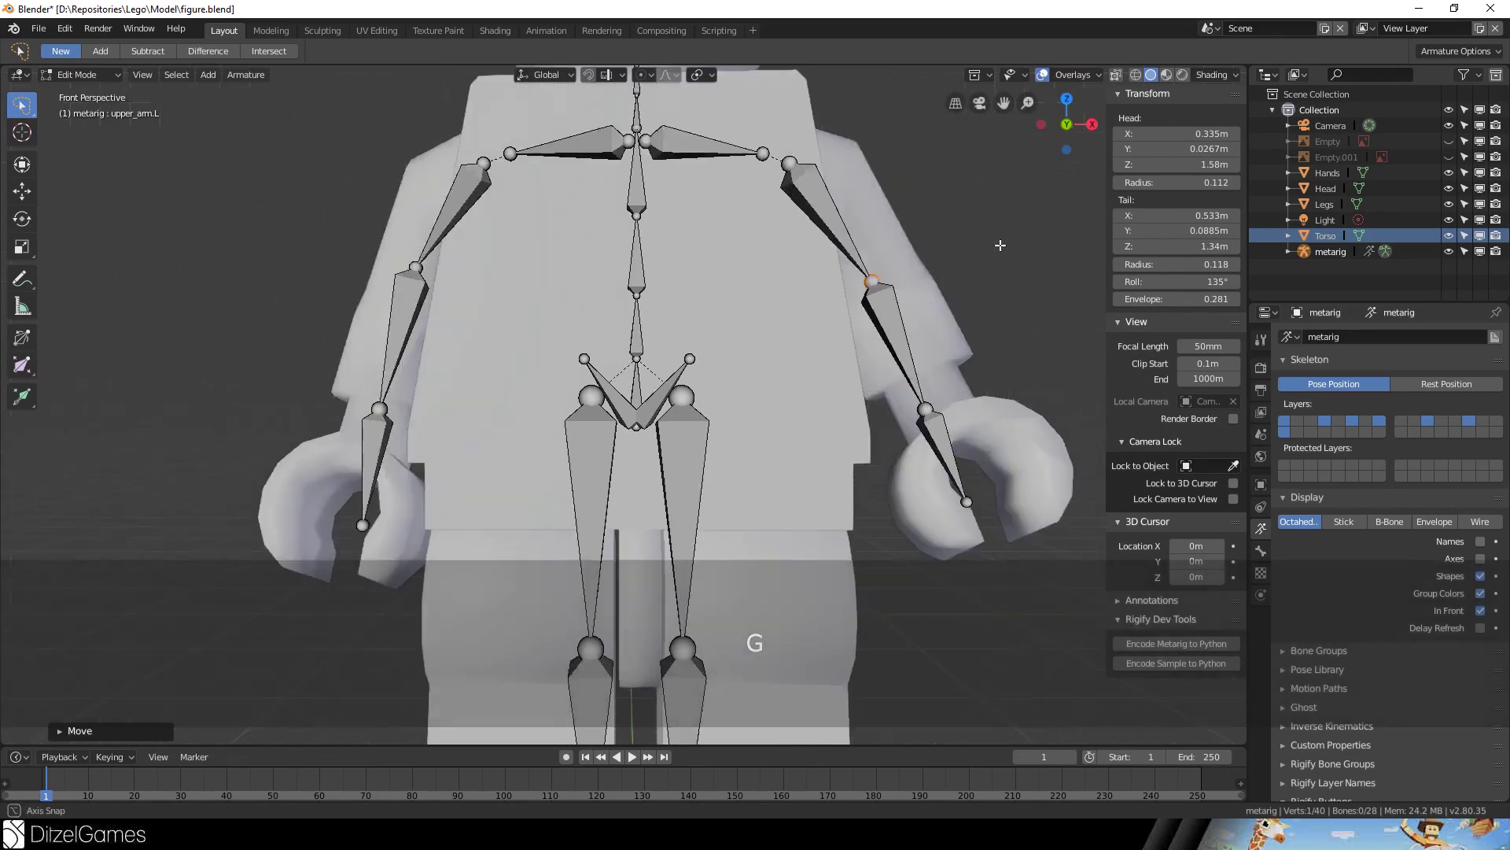
middle_drag(1002, 243, 742, 373)
scroll(692, 313, down, 2)
middle_drag(492, 374, 585, 366)
key(Tab)
click(490, 309)
key(Tab)
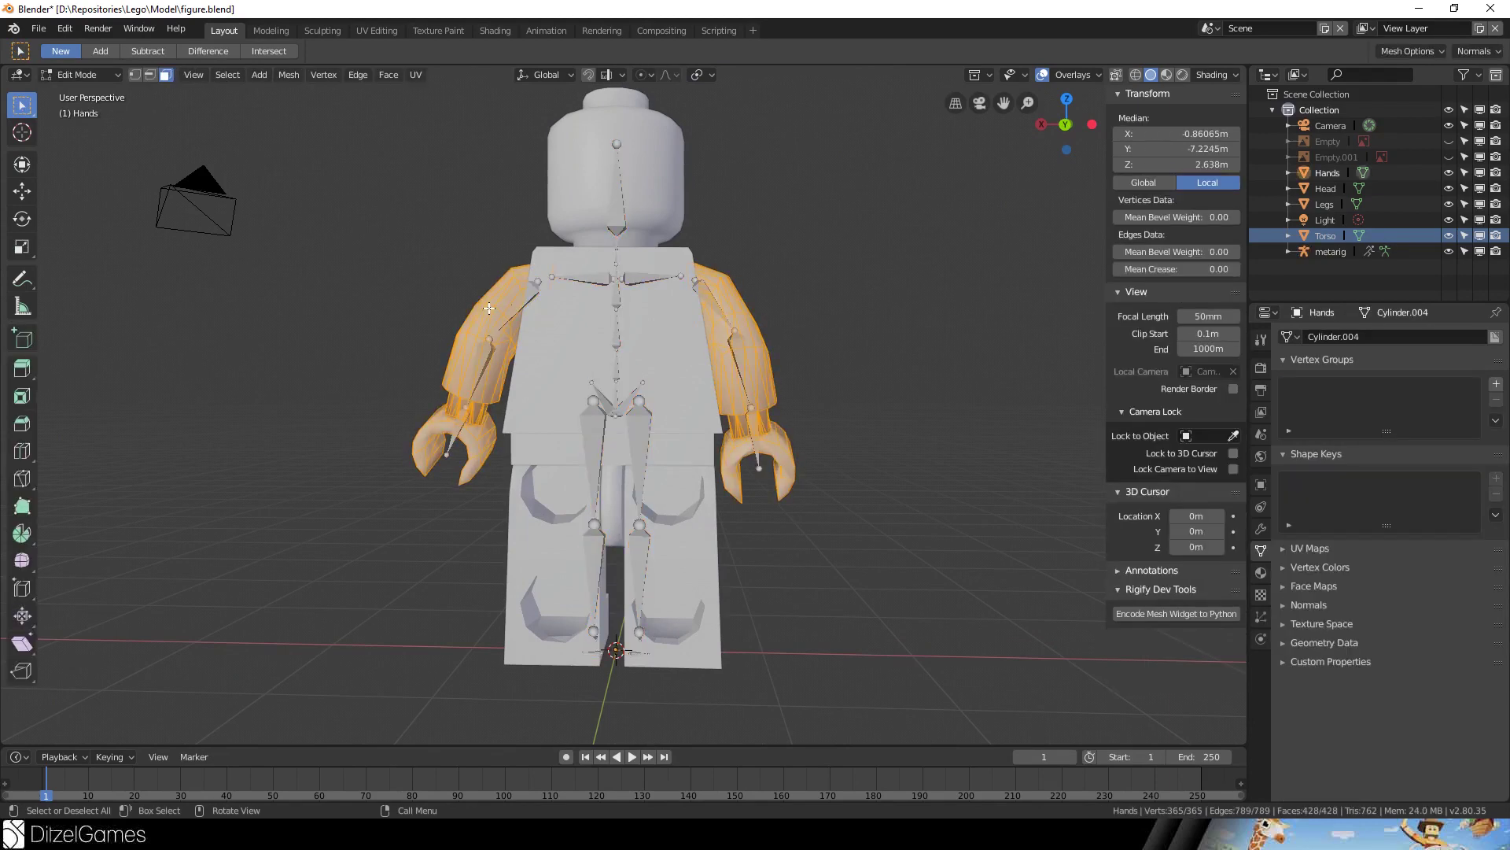
- Rotate the linked left arm and hand slightly towards the body and move it about 0.066 m inward and 0.049 m down
click(747, 368)
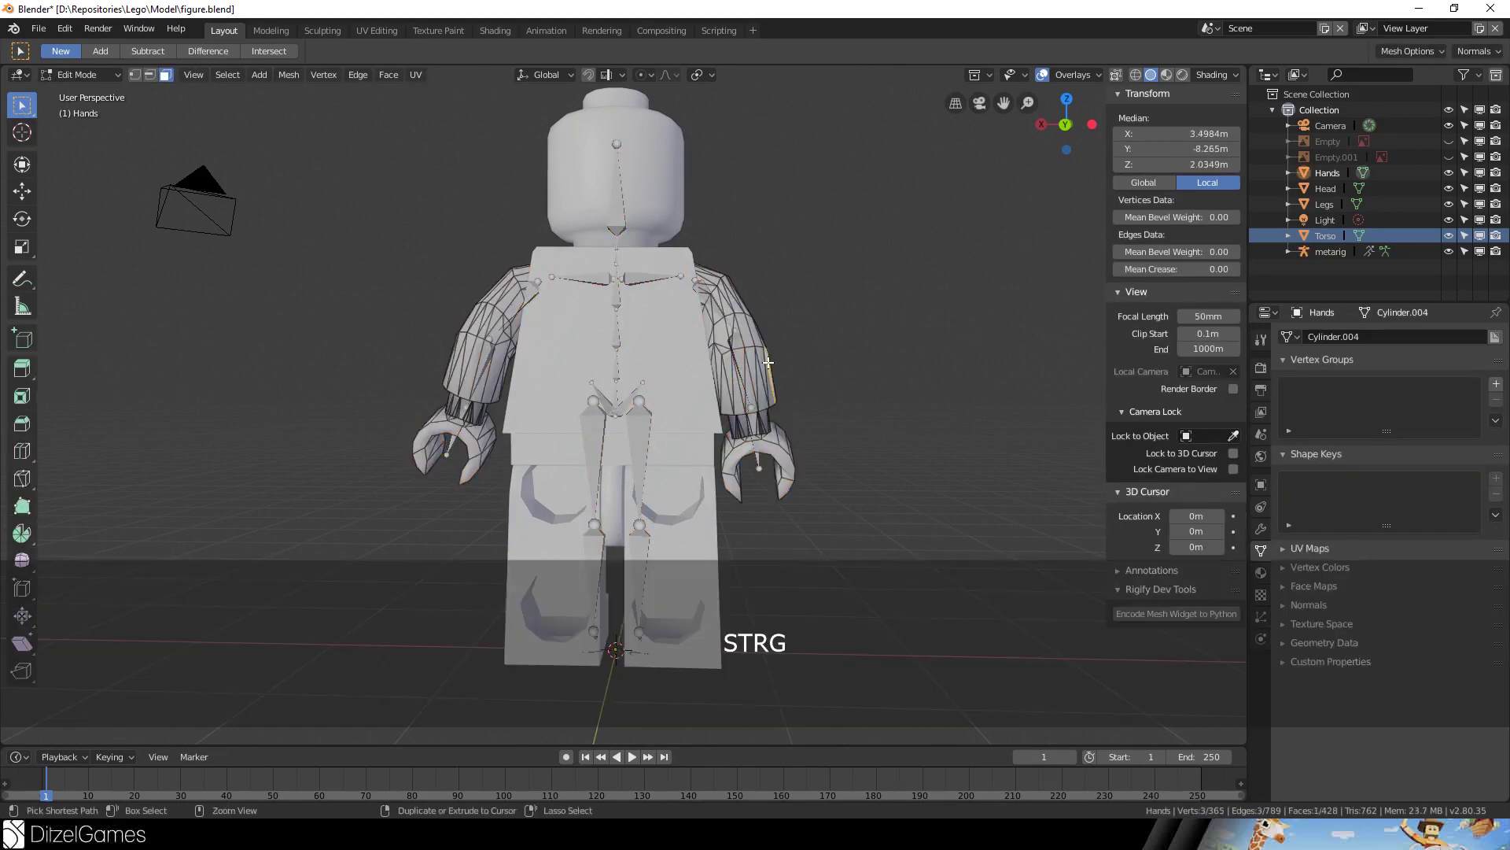
key(ctrl+l)
key(KP_3)
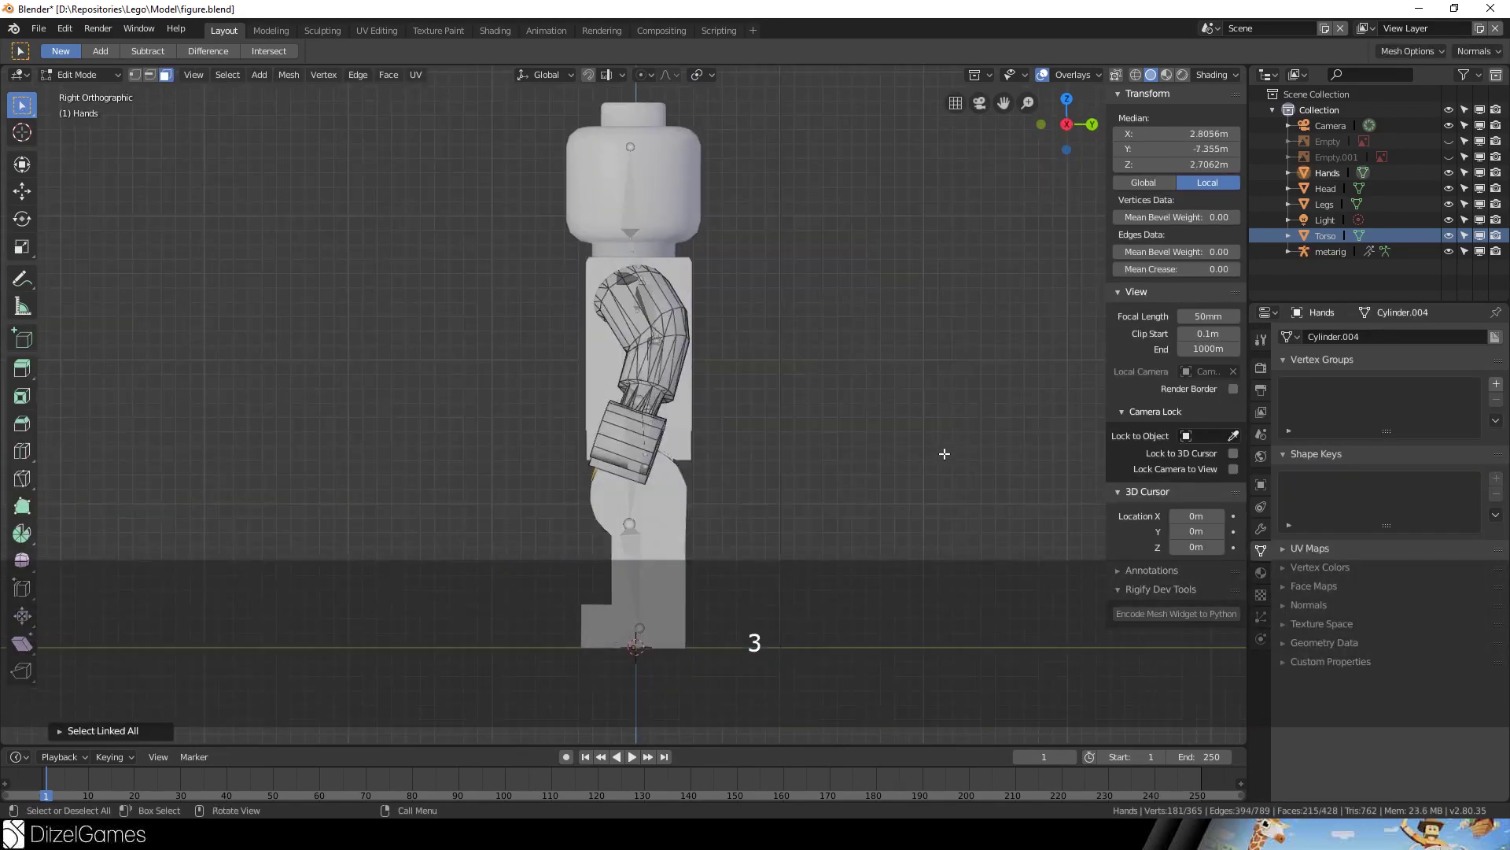
key(KP_1)
click(786, 371)
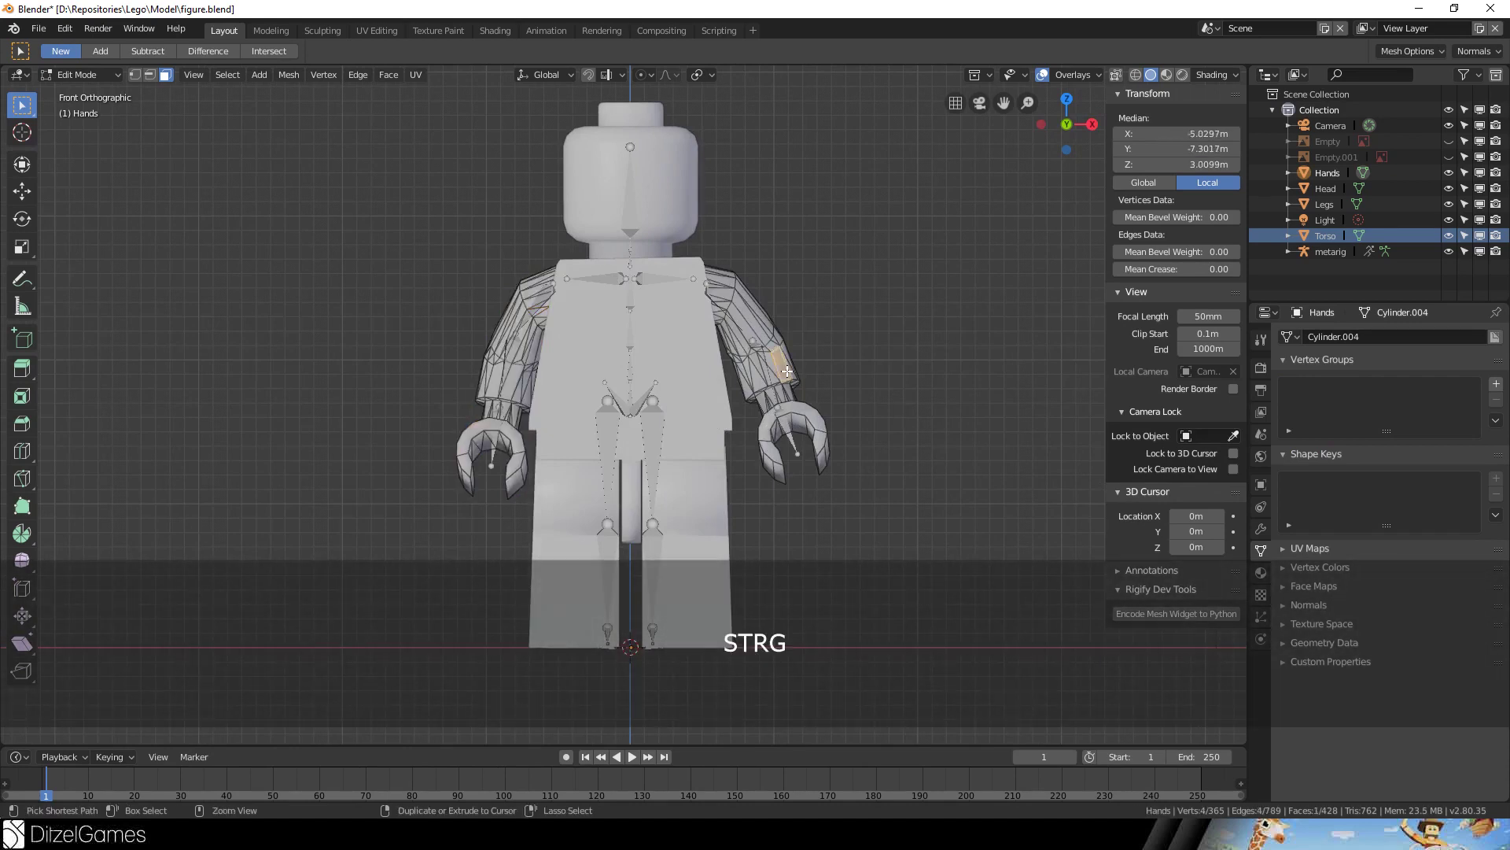
key(ctrl+l)
key(r)
click(876, 334)
key(g)
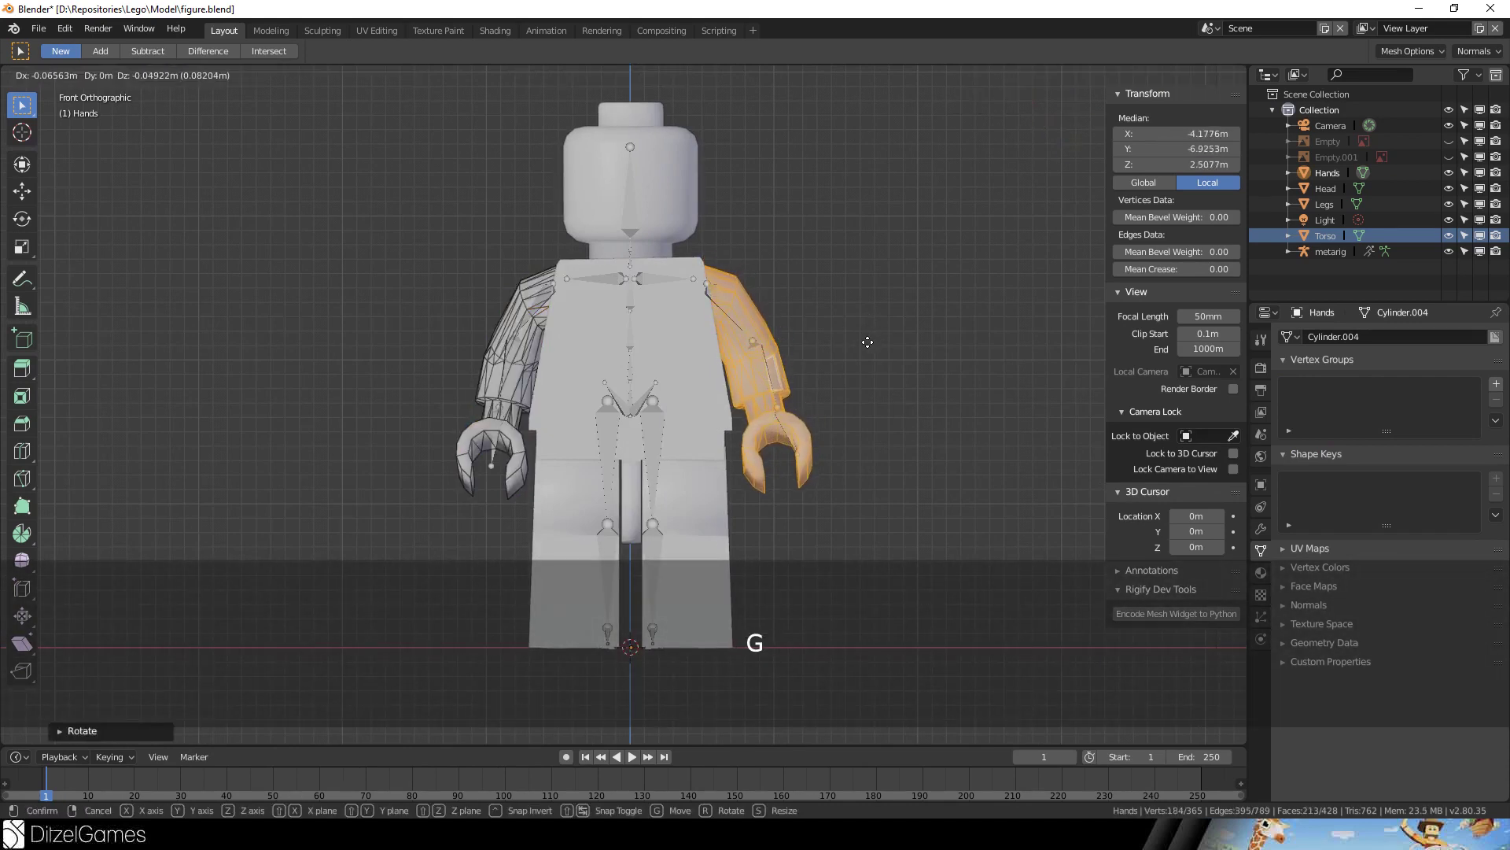
click(867, 342)
mouse_move(867, 342)
middle_down()
mouse_move(928, 350)
mouse_move(843, 354)
middle_up()
key(Tab)
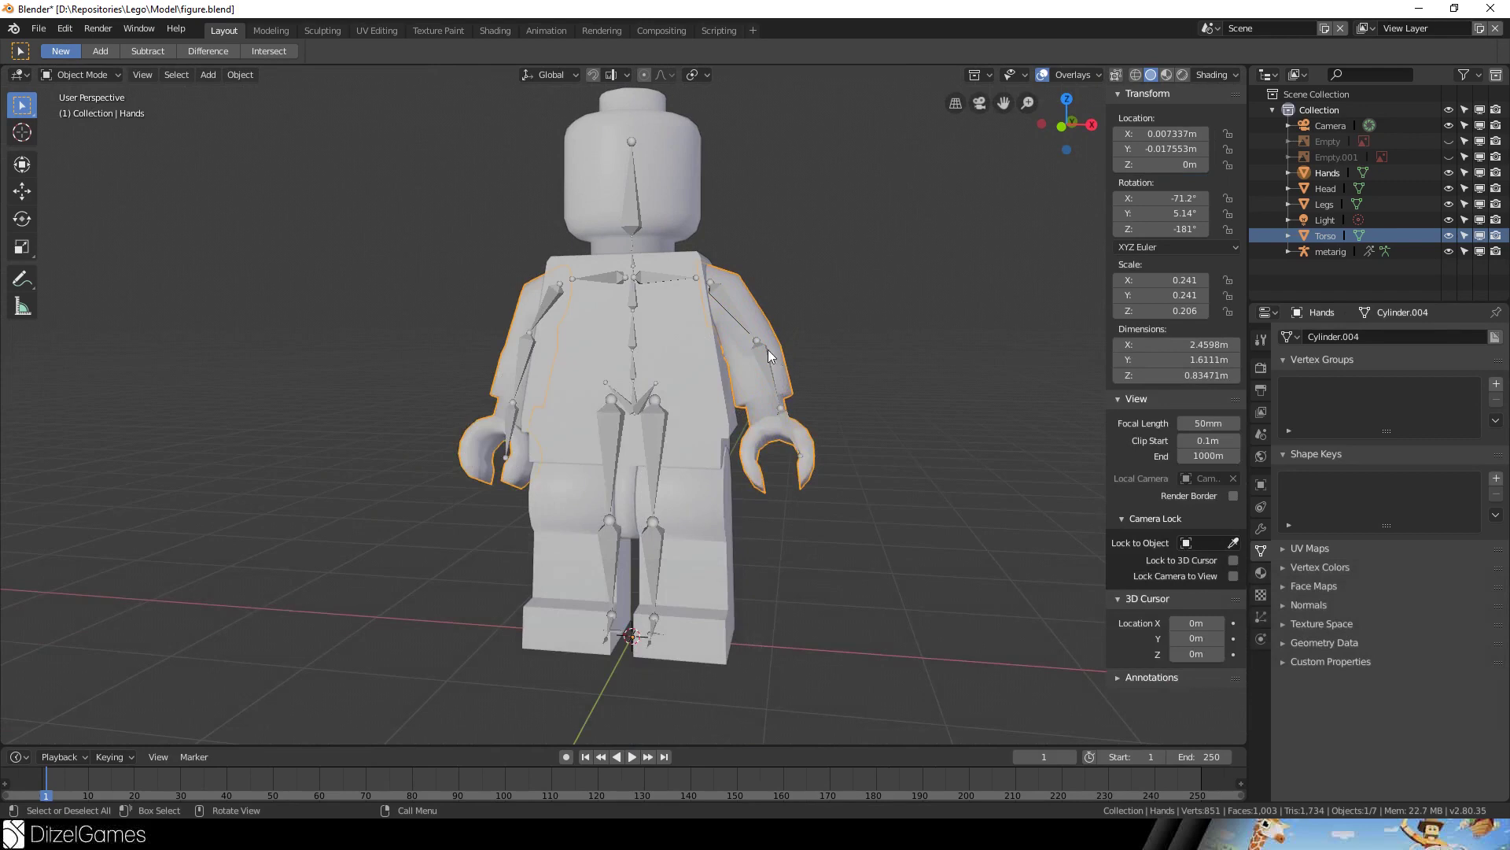
- Move the metarig's right elbow joint down to Z 1.33 m and leave the rig's Edit Mode
click(770, 359)
key(KP_3)
key(KP_1)
key(Tab)
click(762, 346)
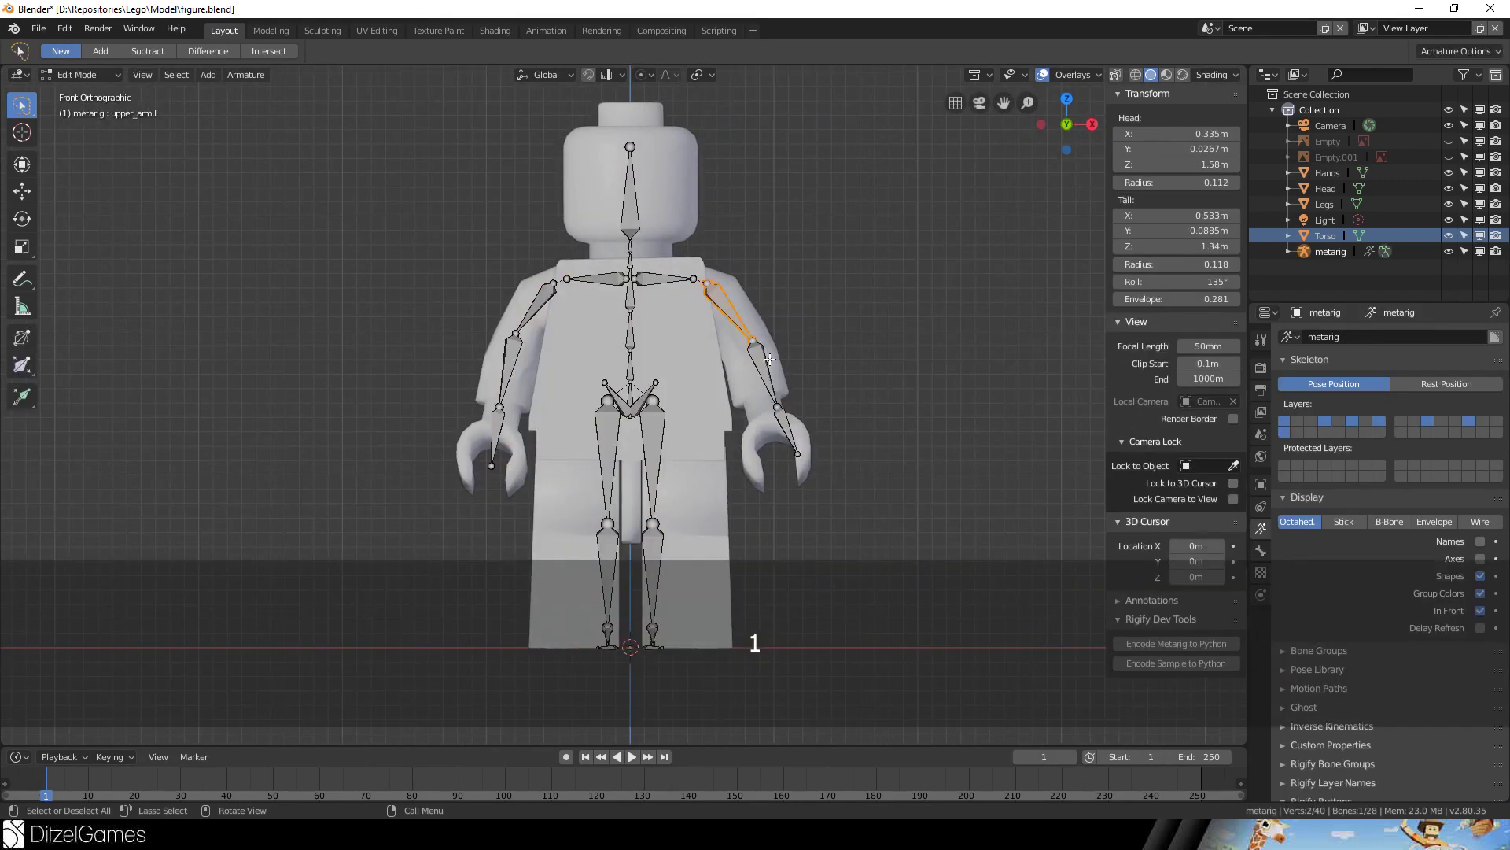
click(518, 339)
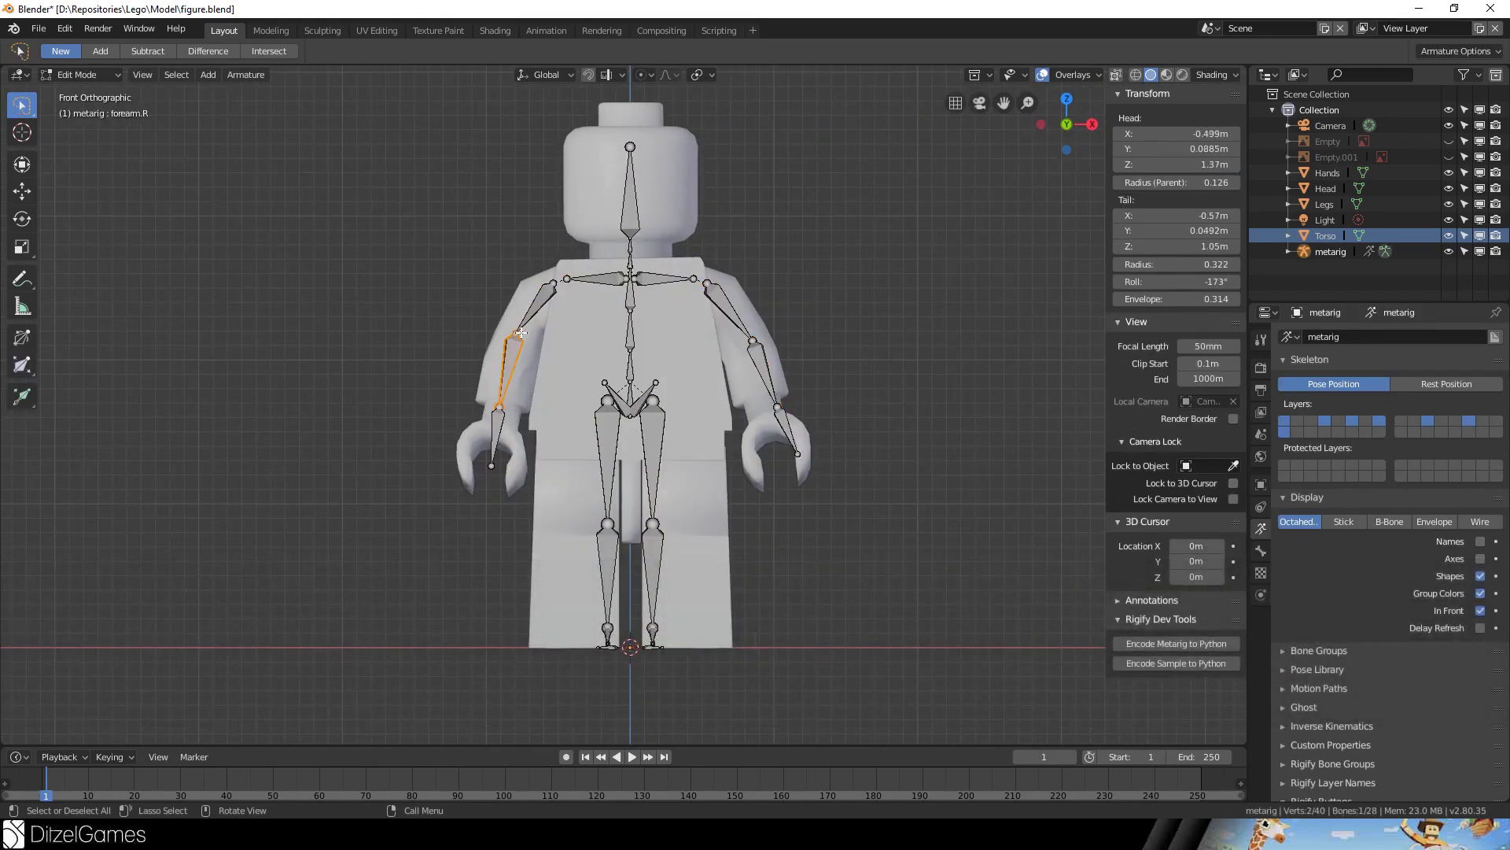
scroll(520, 333, up, 3)
click(441, 285)
key(g)
click(525, 358)
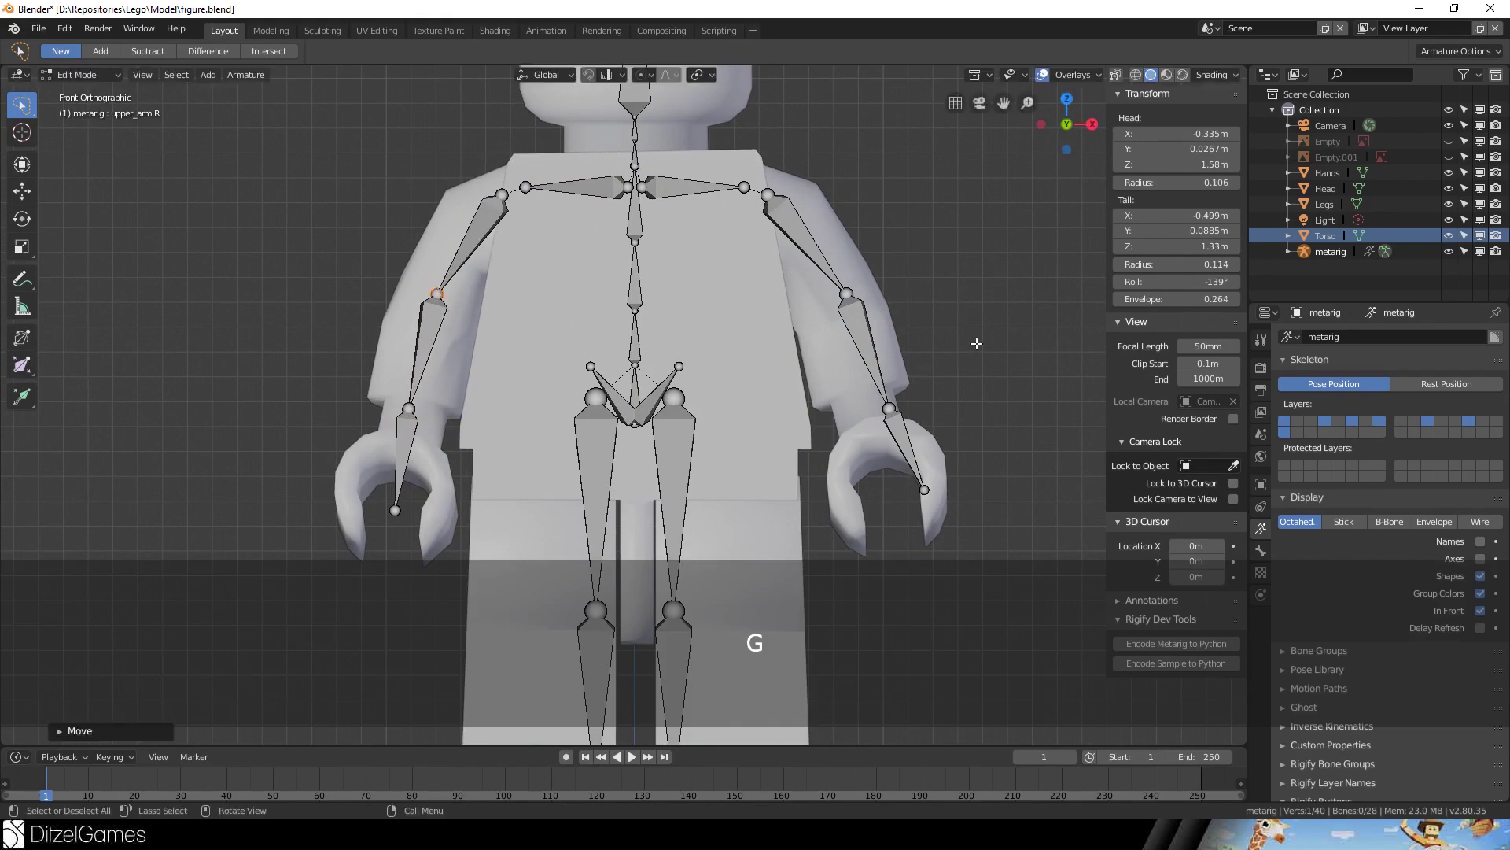
middle_drag(879, 418, 638, 389)
scroll(639, 389, down, 7)
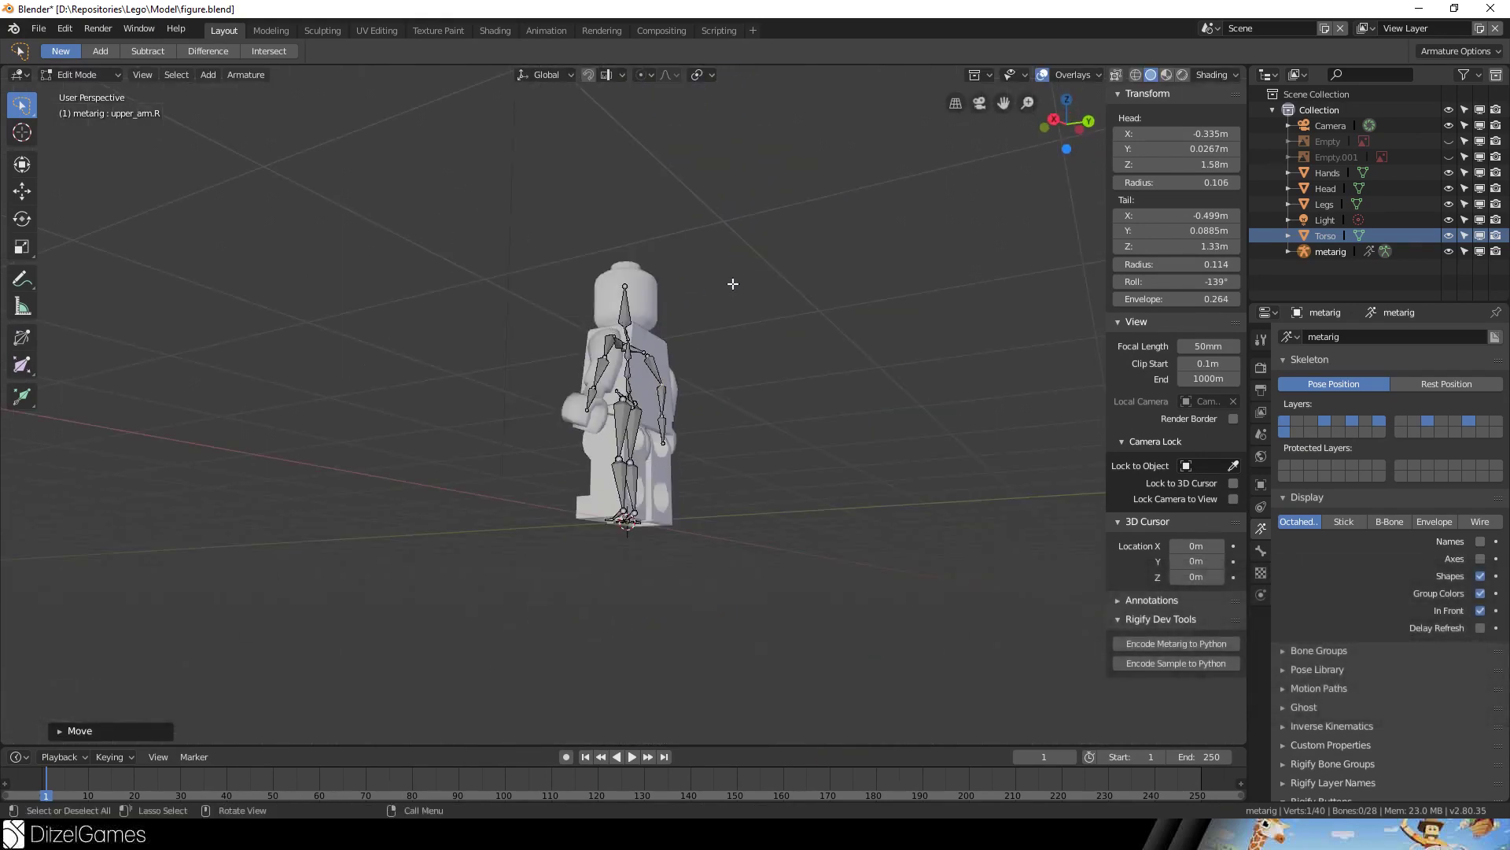
click(1302, 172)
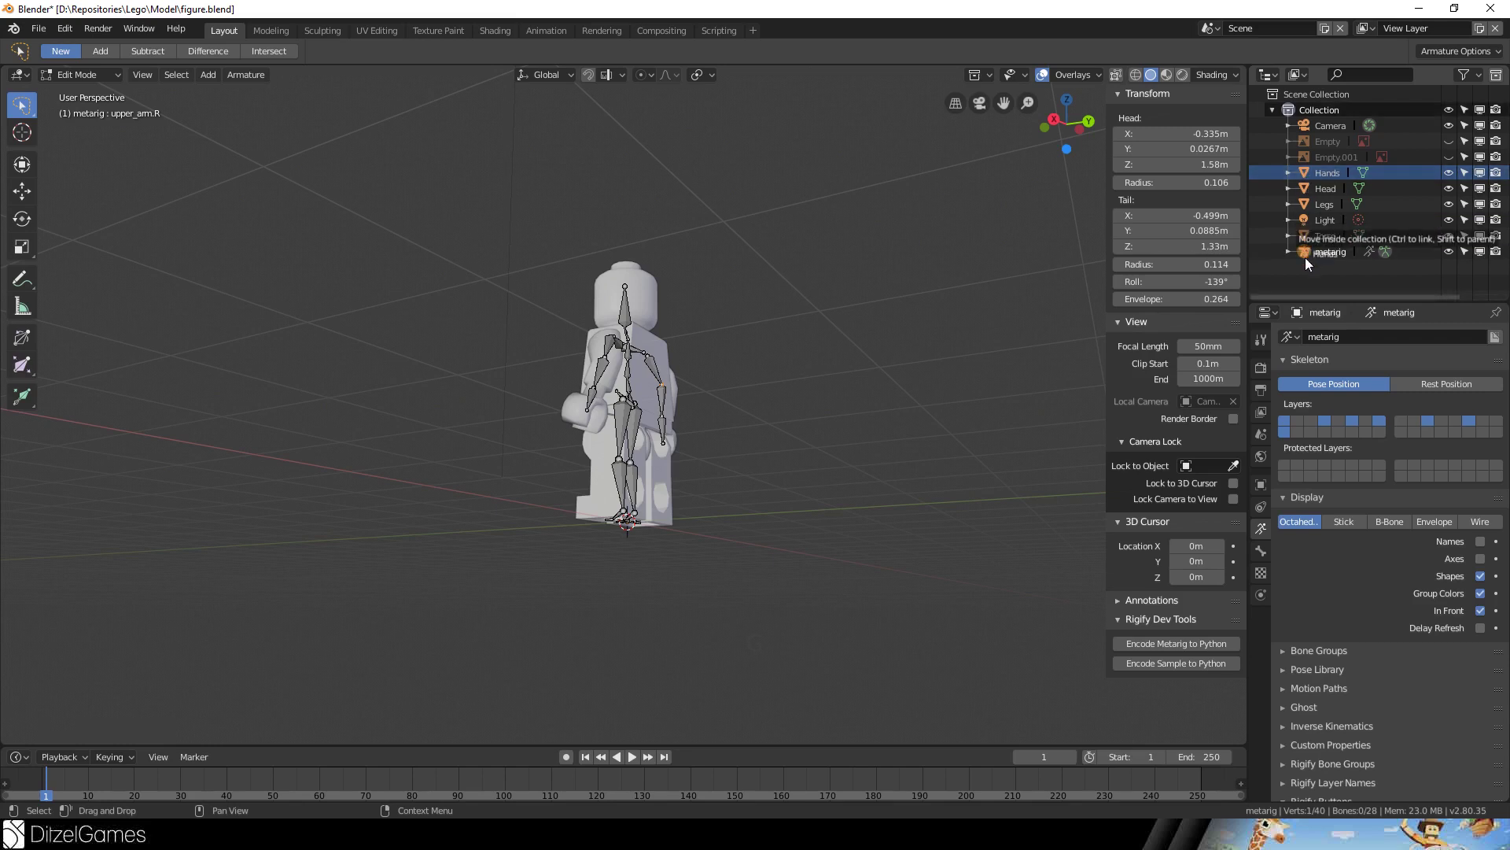
key(Tab)
- Try to parent the Hands object and the torso individually to the metarig
drag(1305, 171, 1305, 252)
middle_drag(344, 276, 529, 319)
scroll(709, 327, up, 4)
click(702, 328)
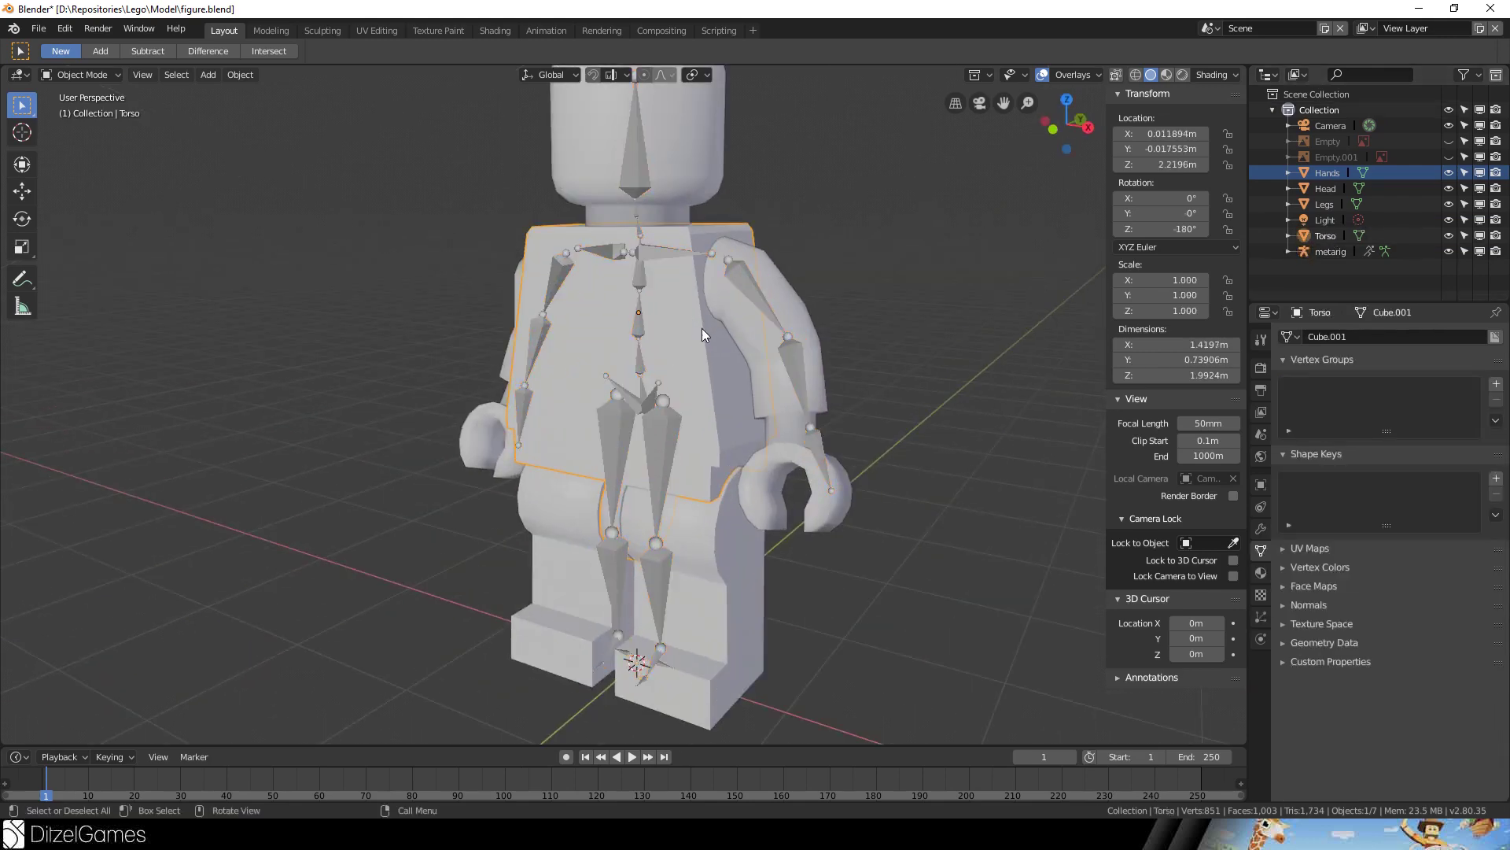
middle_drag(701, 328, 812, 357)
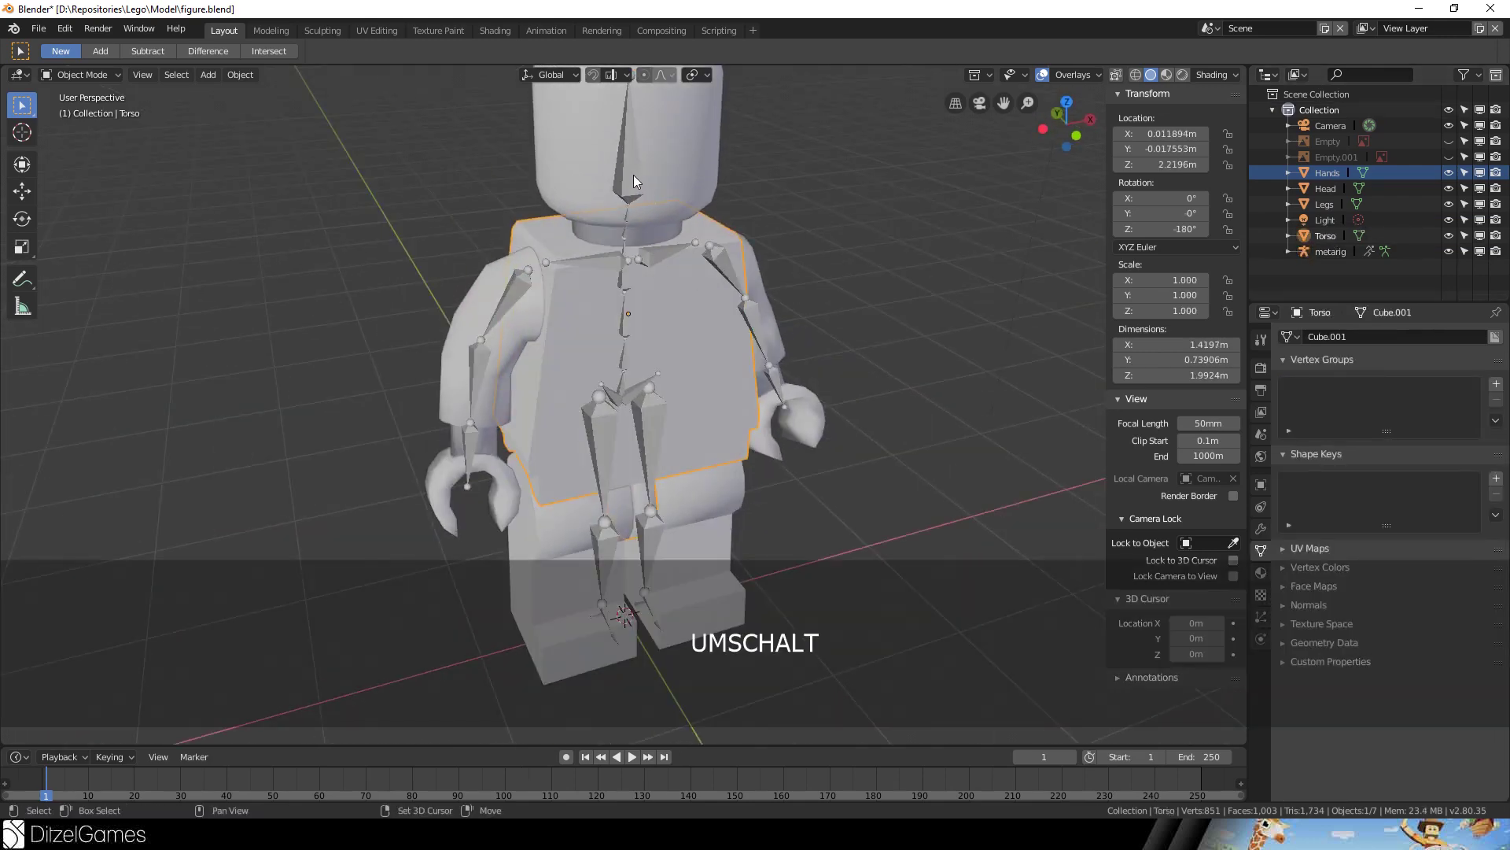
shift+click(634, 174)
key(ctrl+p)
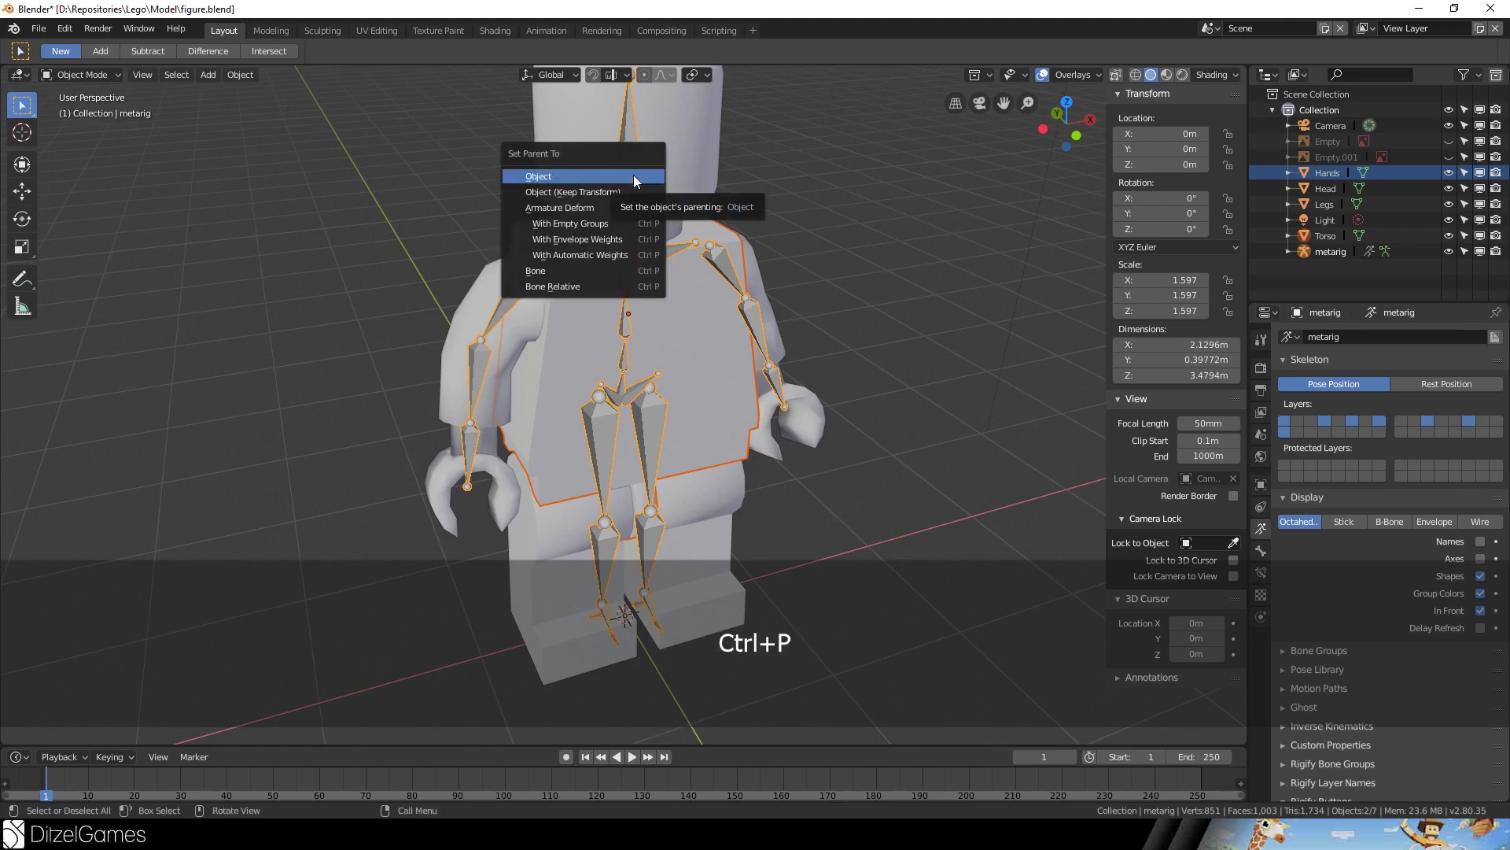
click(634, 175)
click(832, 413)
- Parent the legs, torso, head and hands to the metarig using Armature Deform With Automatic Weights
click(728, 582)
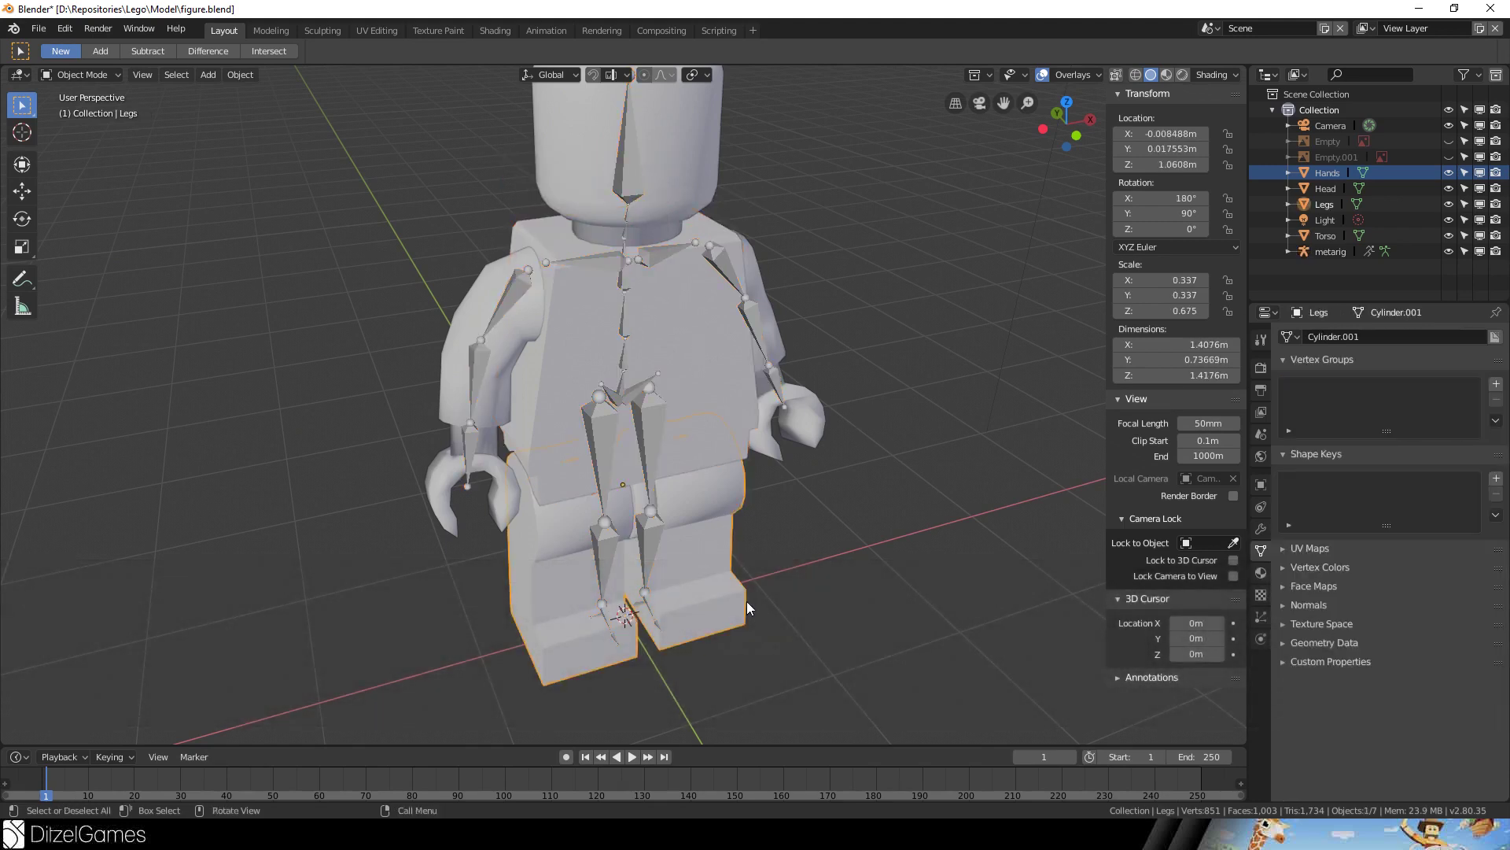
shift+click(697, 268)
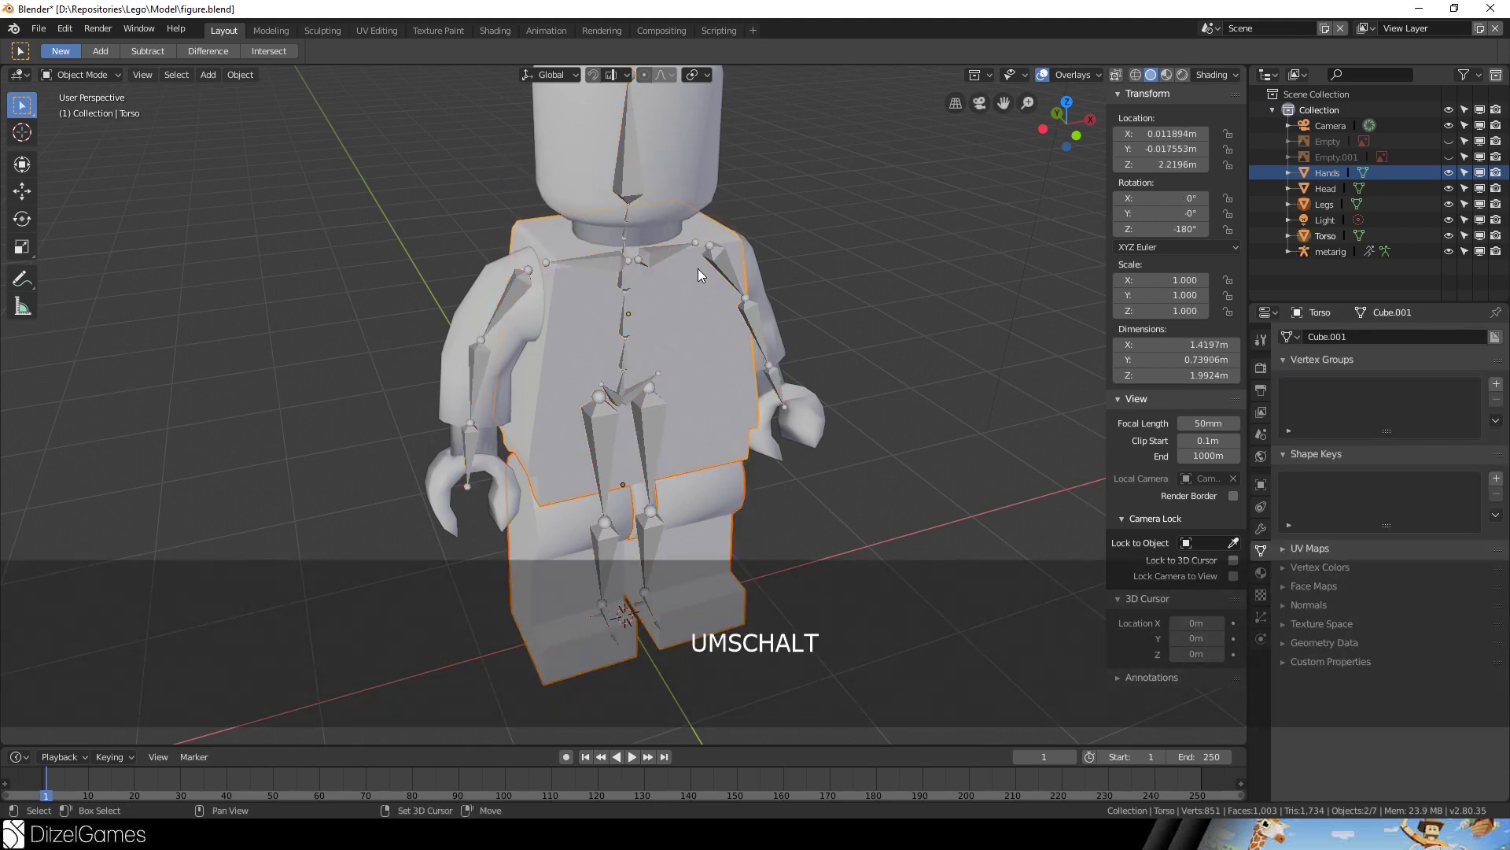
shift+click(630, 105)
shift+click(464, 448)
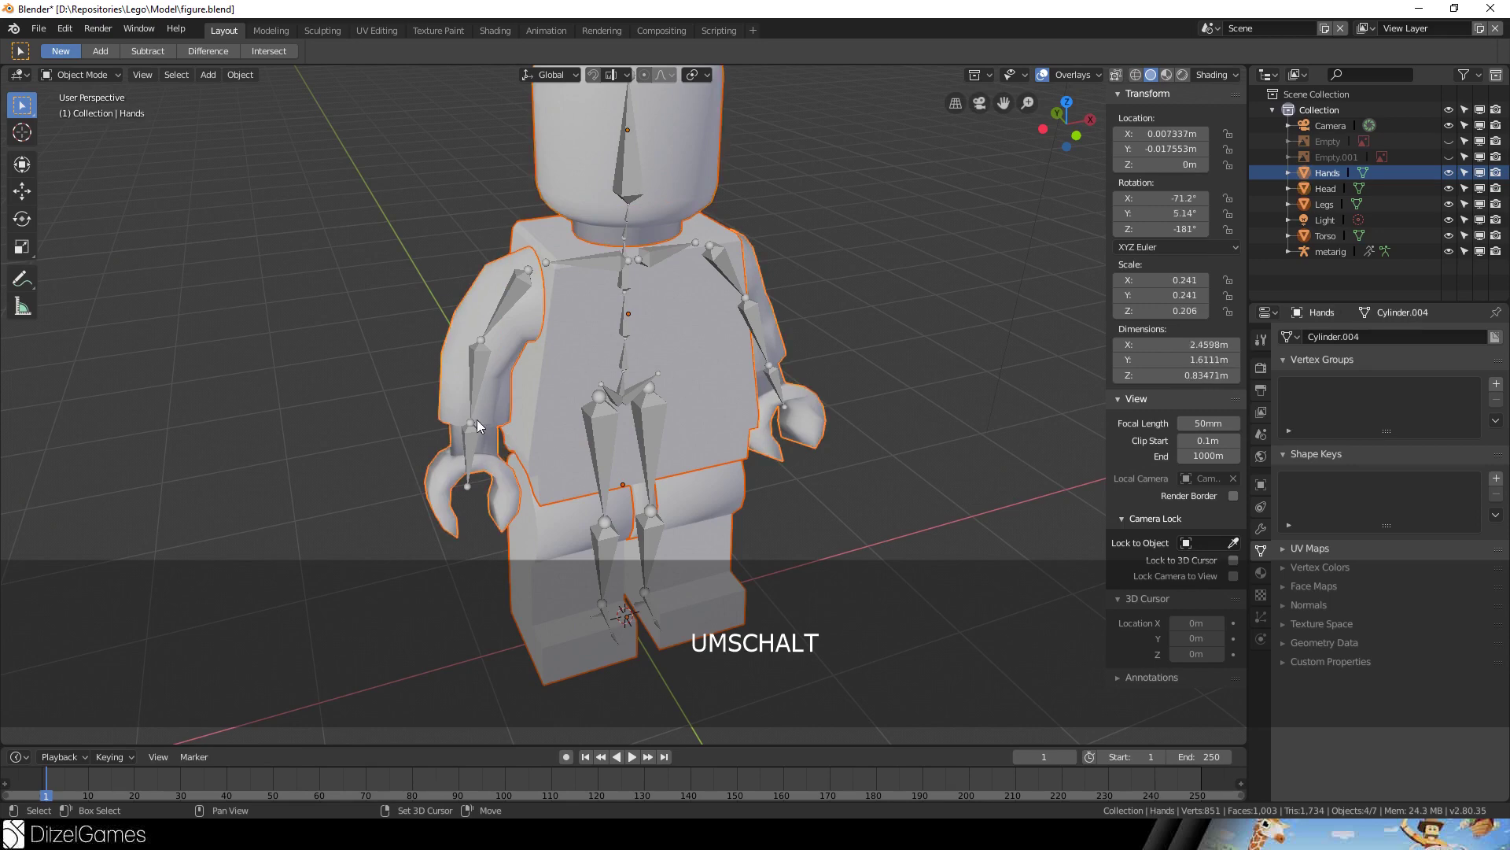
middle_drag(609, 436, 587, 371)
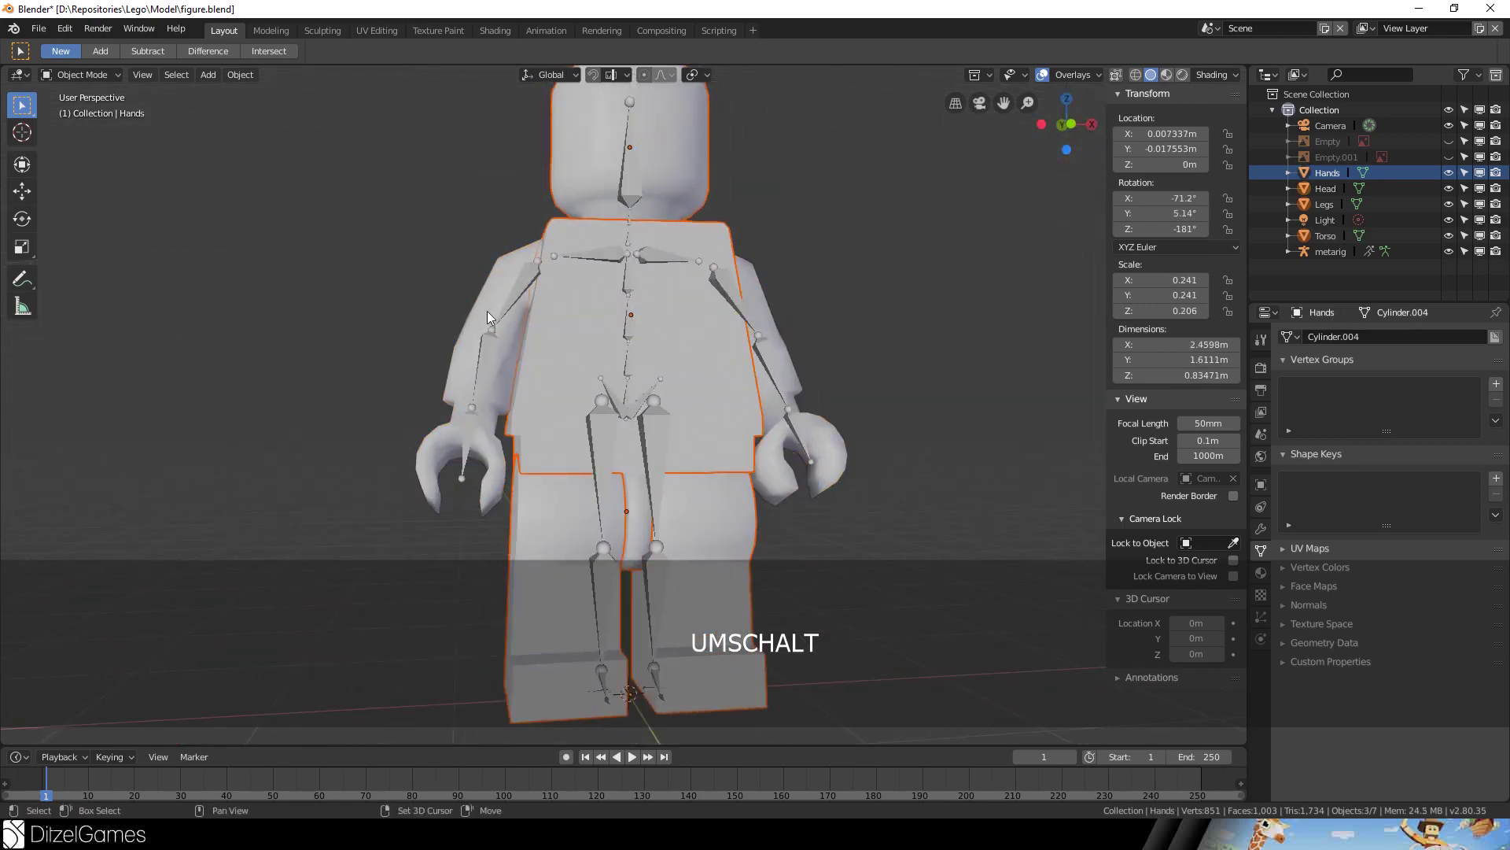
shift+click(522, 282)
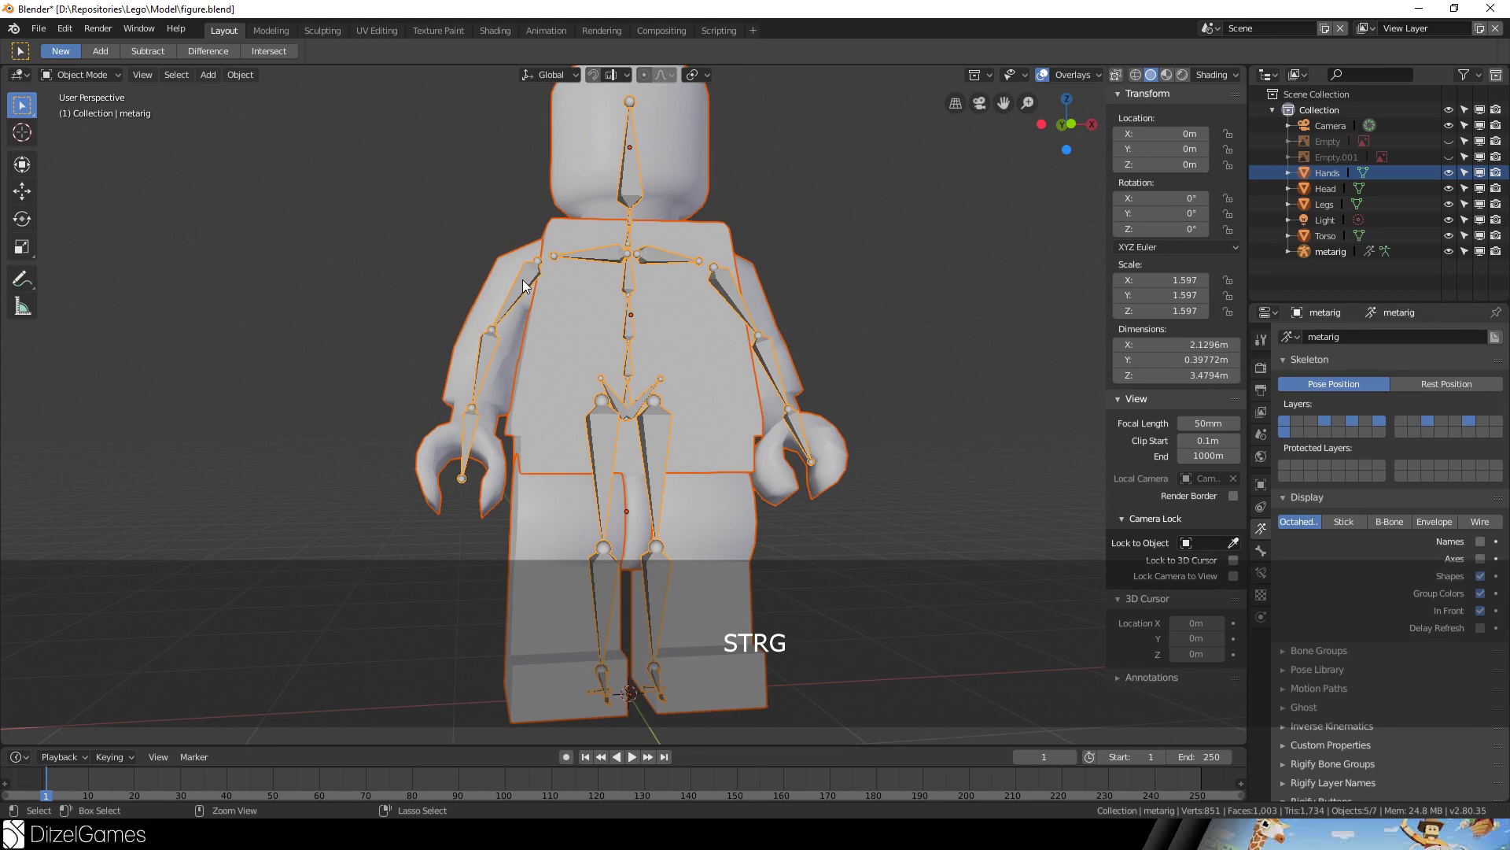
key(ctrl+p)
click(513, 359)
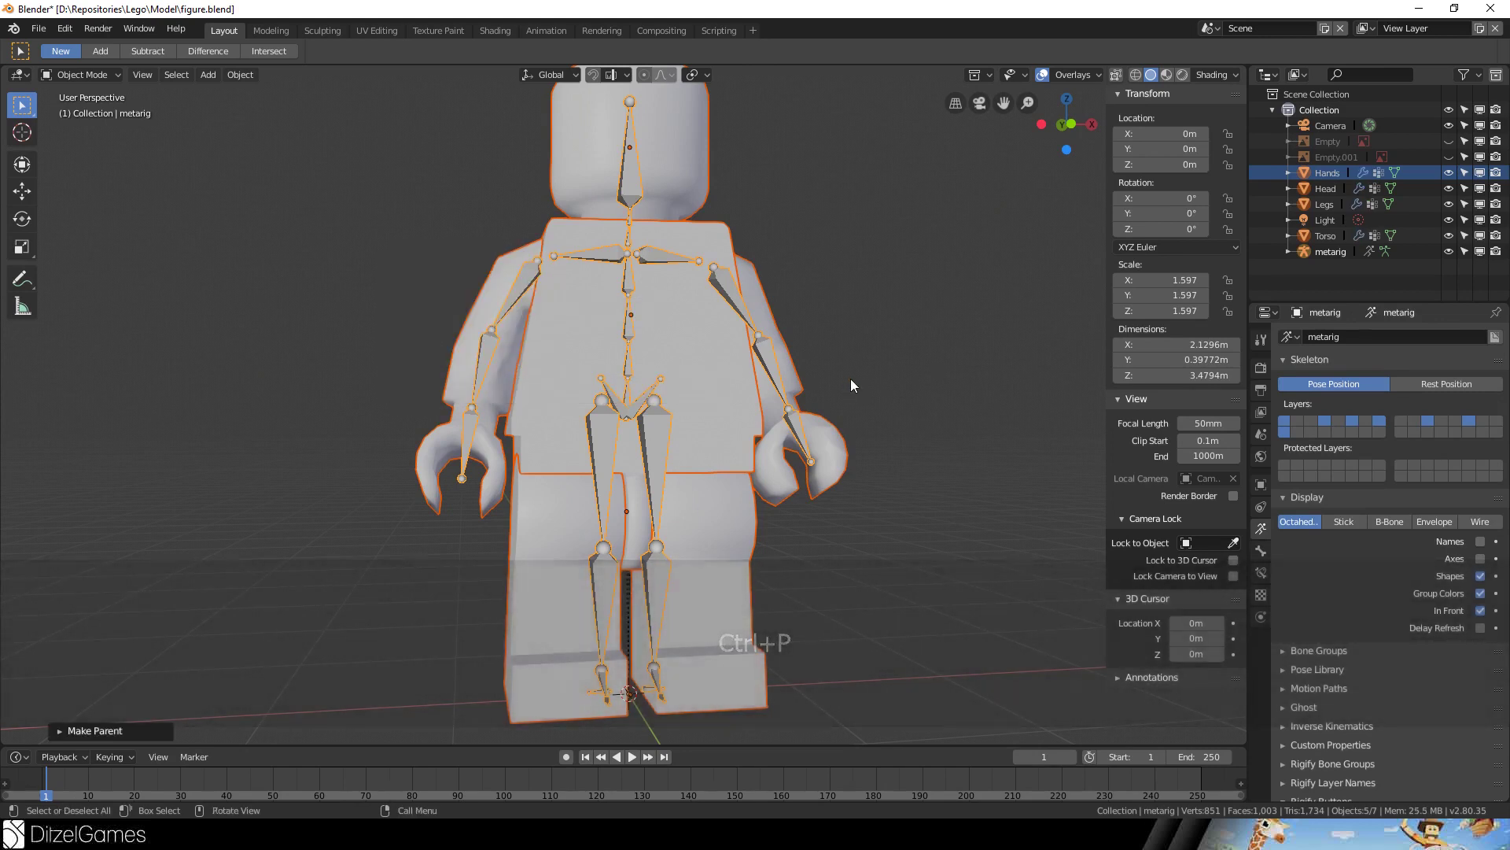
- Select only the metarig, enlarge the timeline area and switch the rig to Pose Mode
click(642, 250)
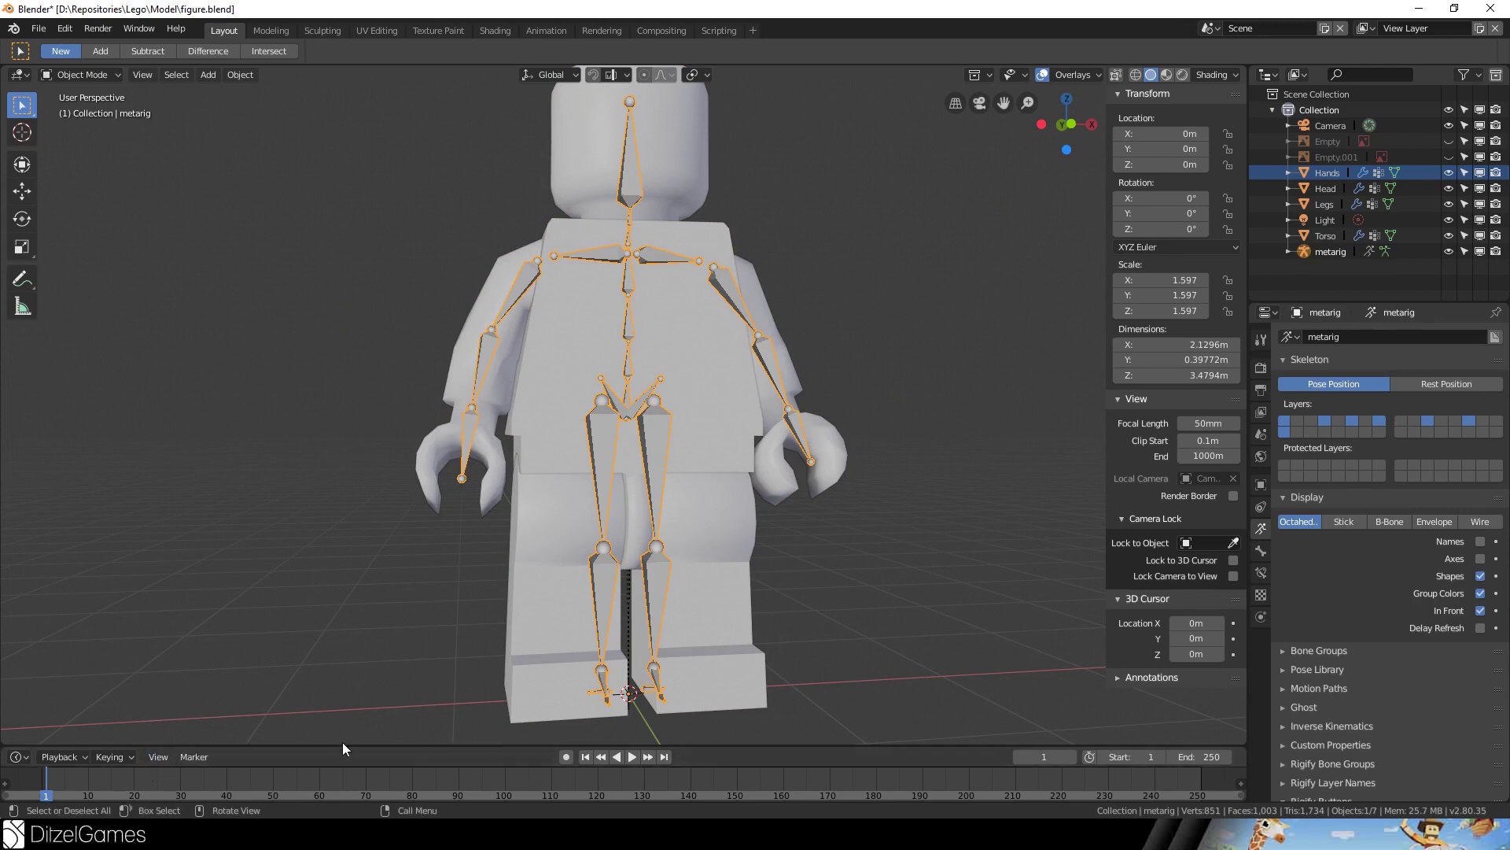
drag(217, 744, 218, 586)
click(17, 593)
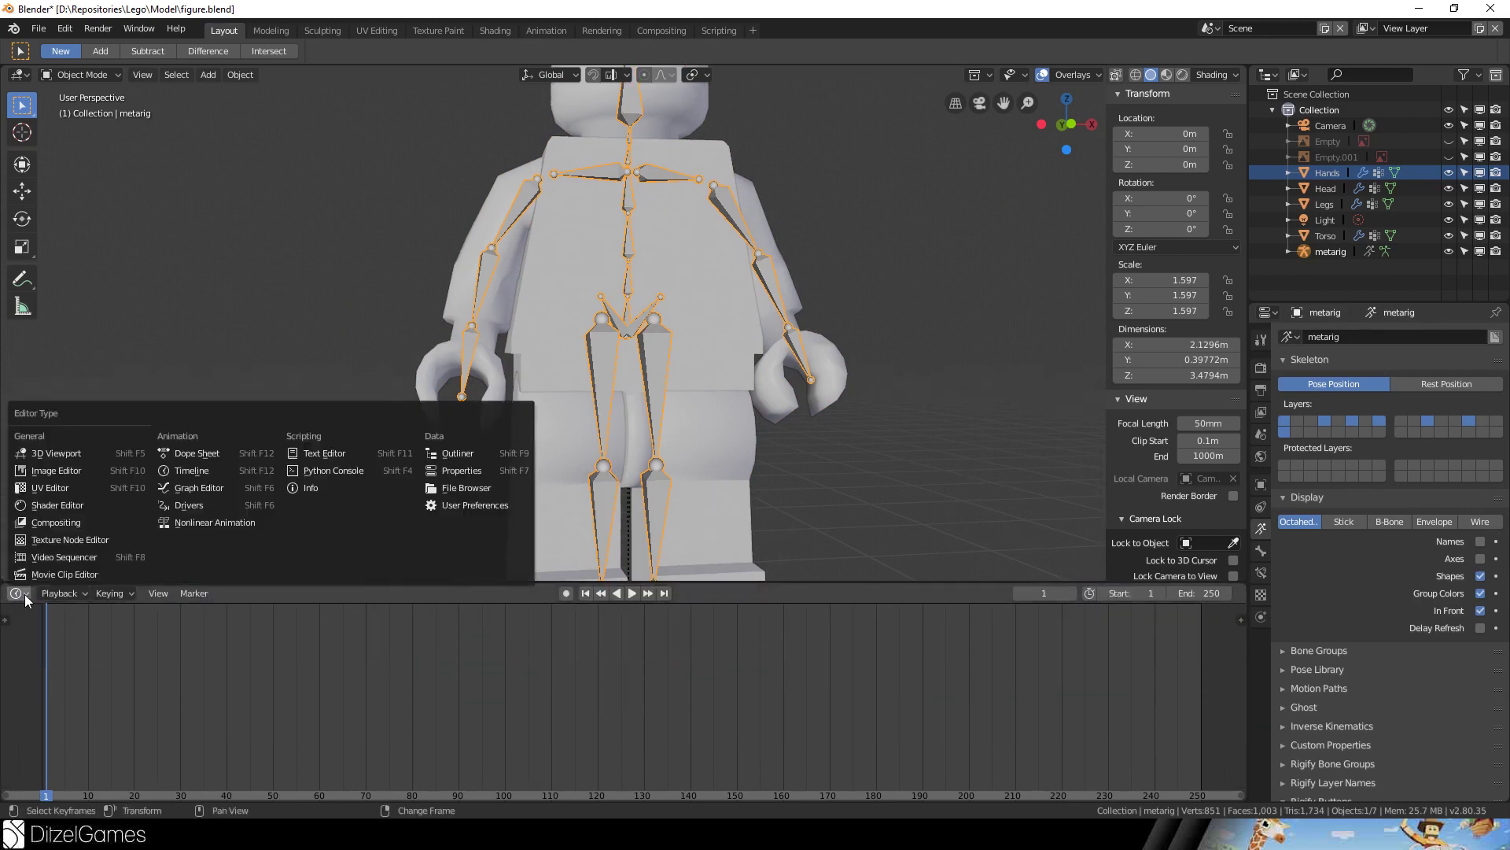
drag(207, 583, 207, 678)
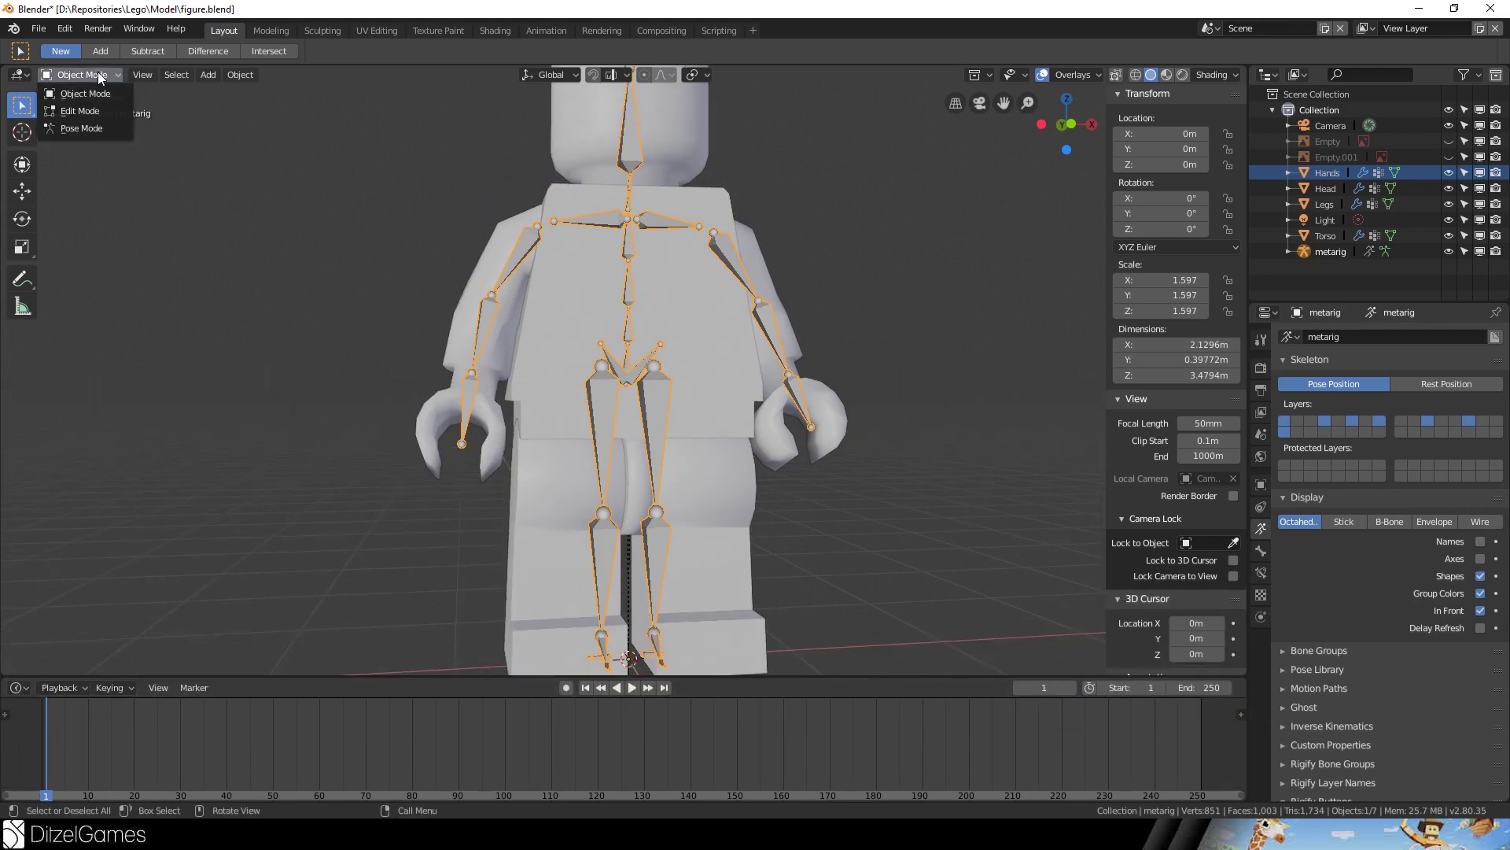
click(81, 129)
- Test how the left forearm bone deforms the arm with trial rotations from several angles, cancelling each one
click(769, 328)
key(r)
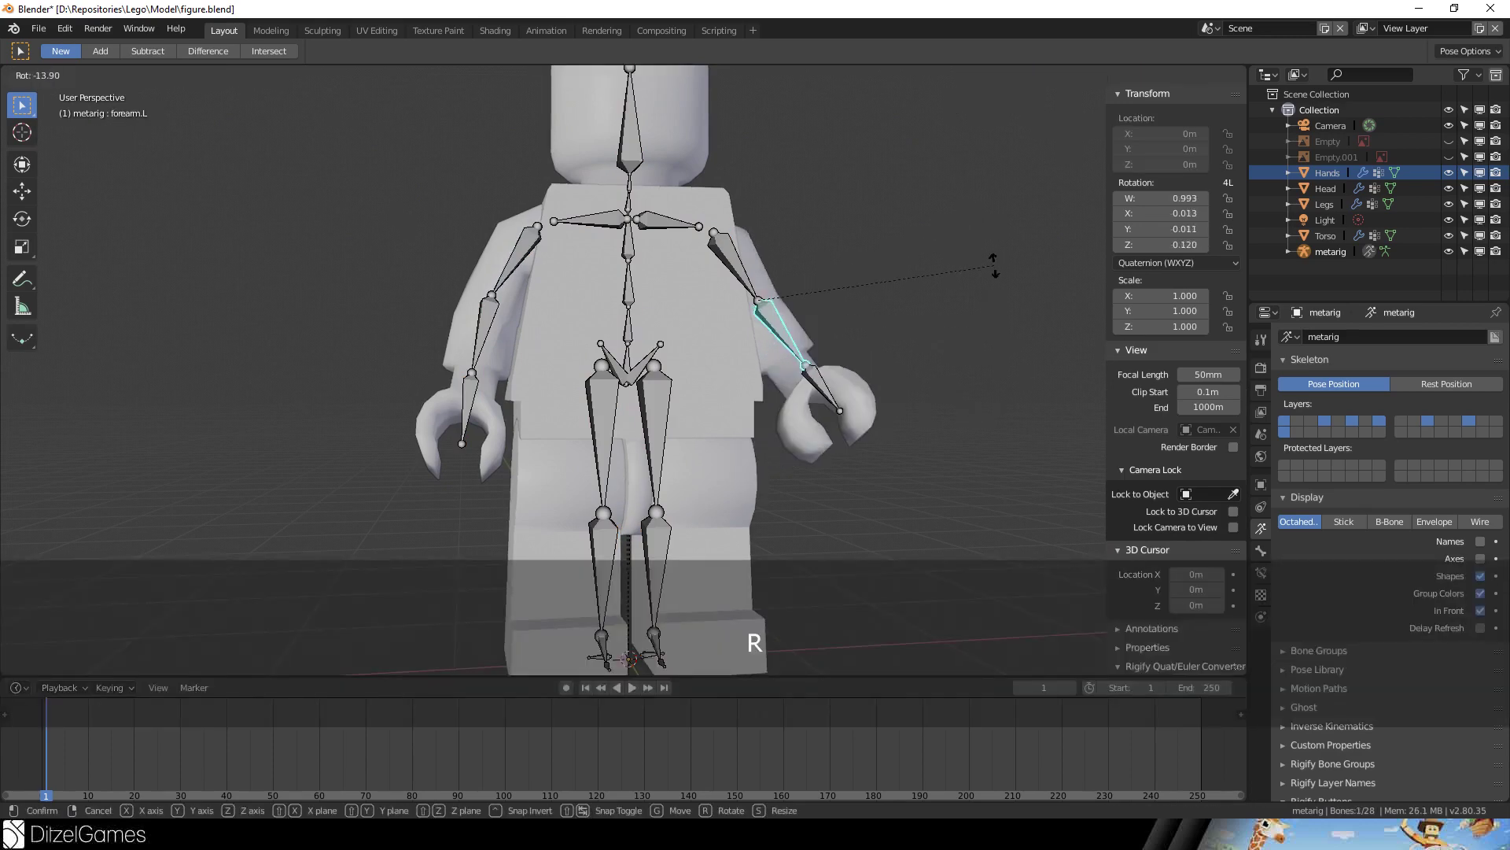
right_click(988, 275)
middle_drag(988, 277, 916, 313)
key(r)
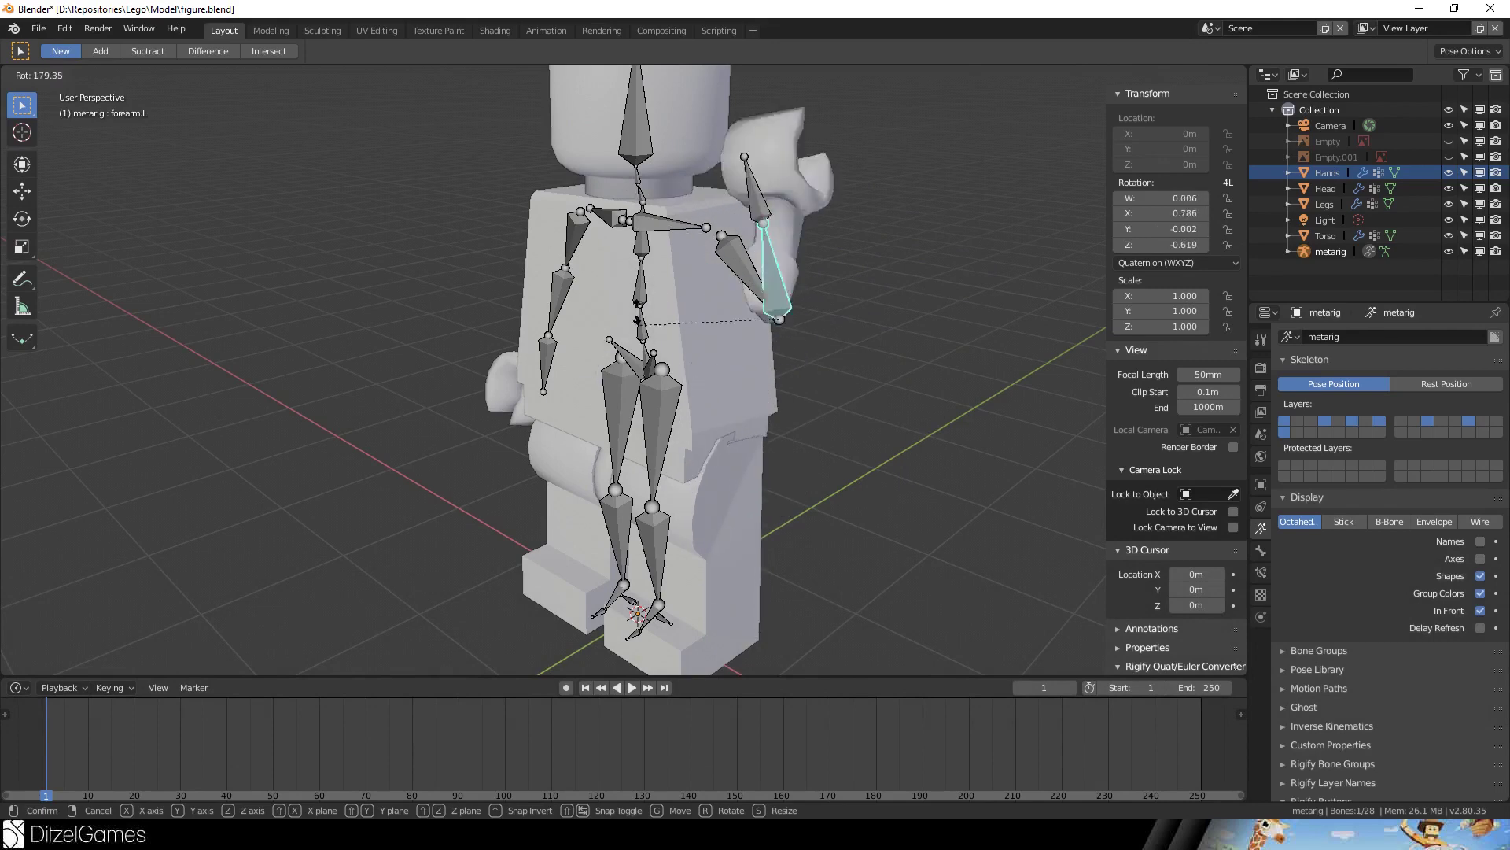
right_click(900, 325)
middle_drag(573, 293, 781, 304)
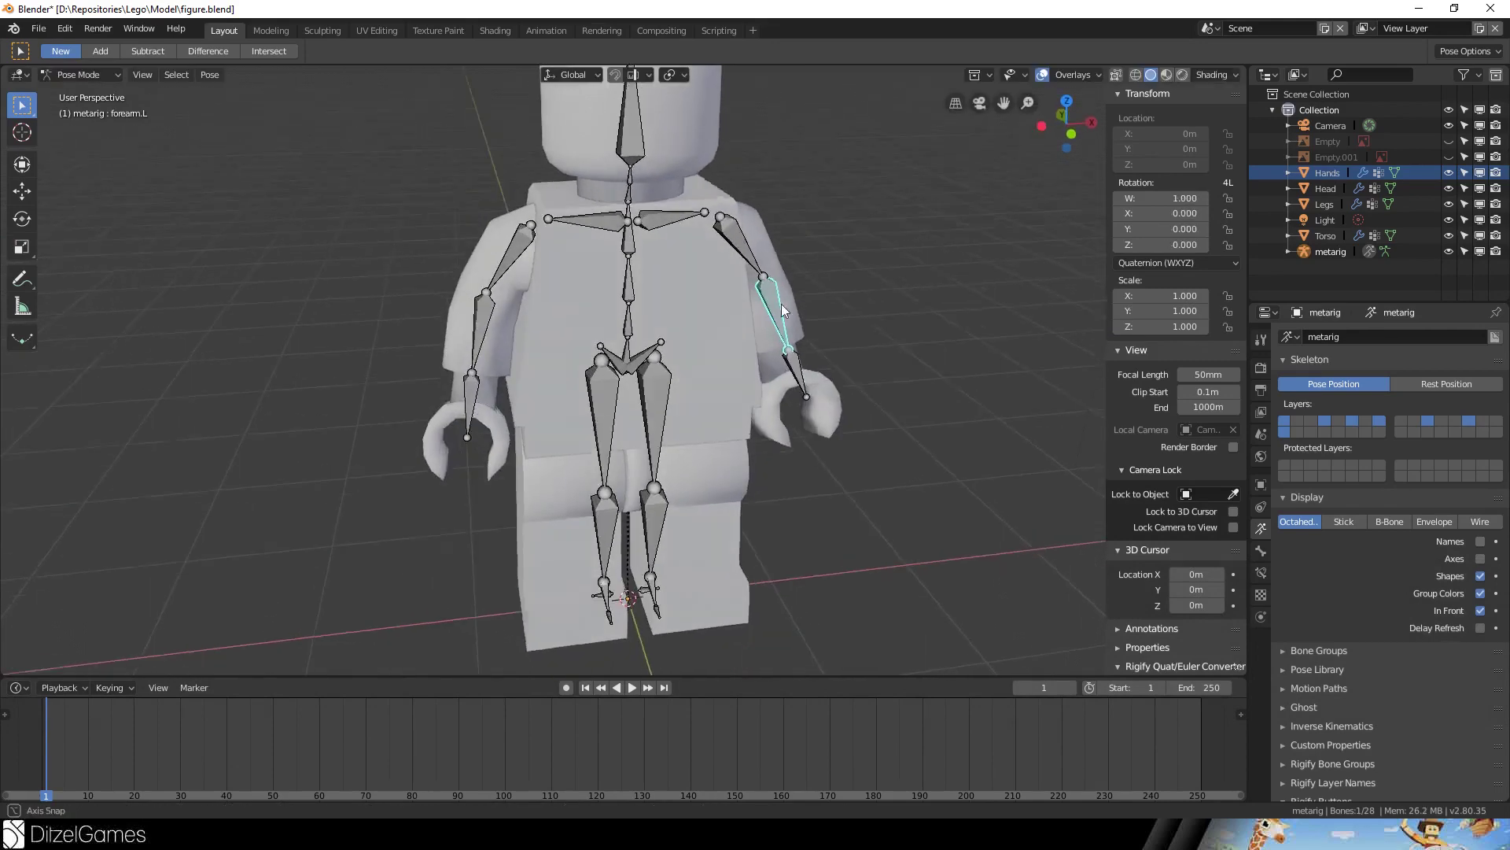
key(r)
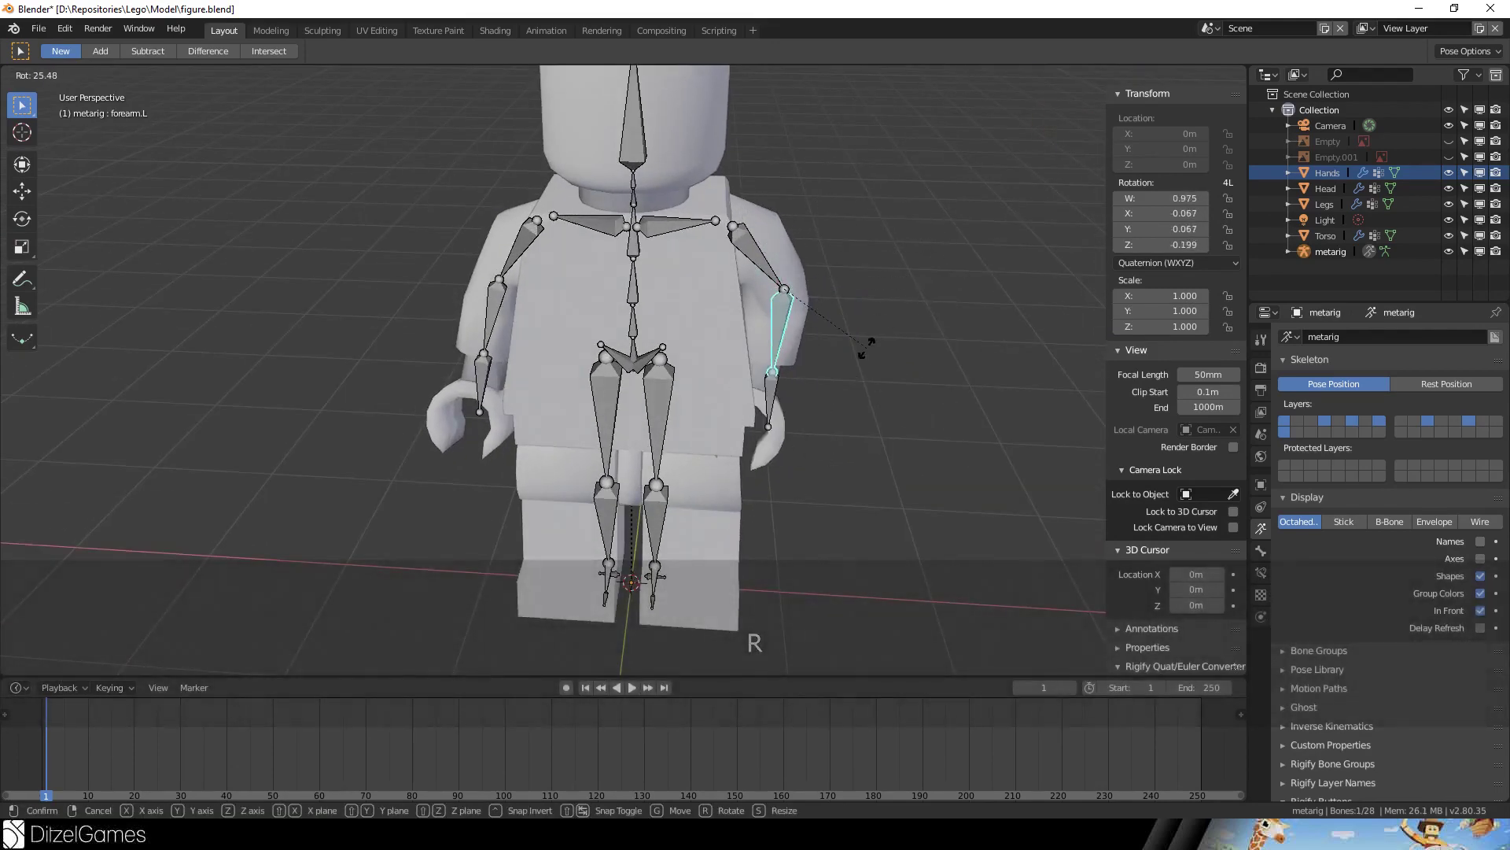
right_click(907, 377)
- Test the deformation of the left hand and left shin bones with trial rotations, cancelling each one
middle_drag(946, 408, 869, 421)
click(816, 427)
key(r)
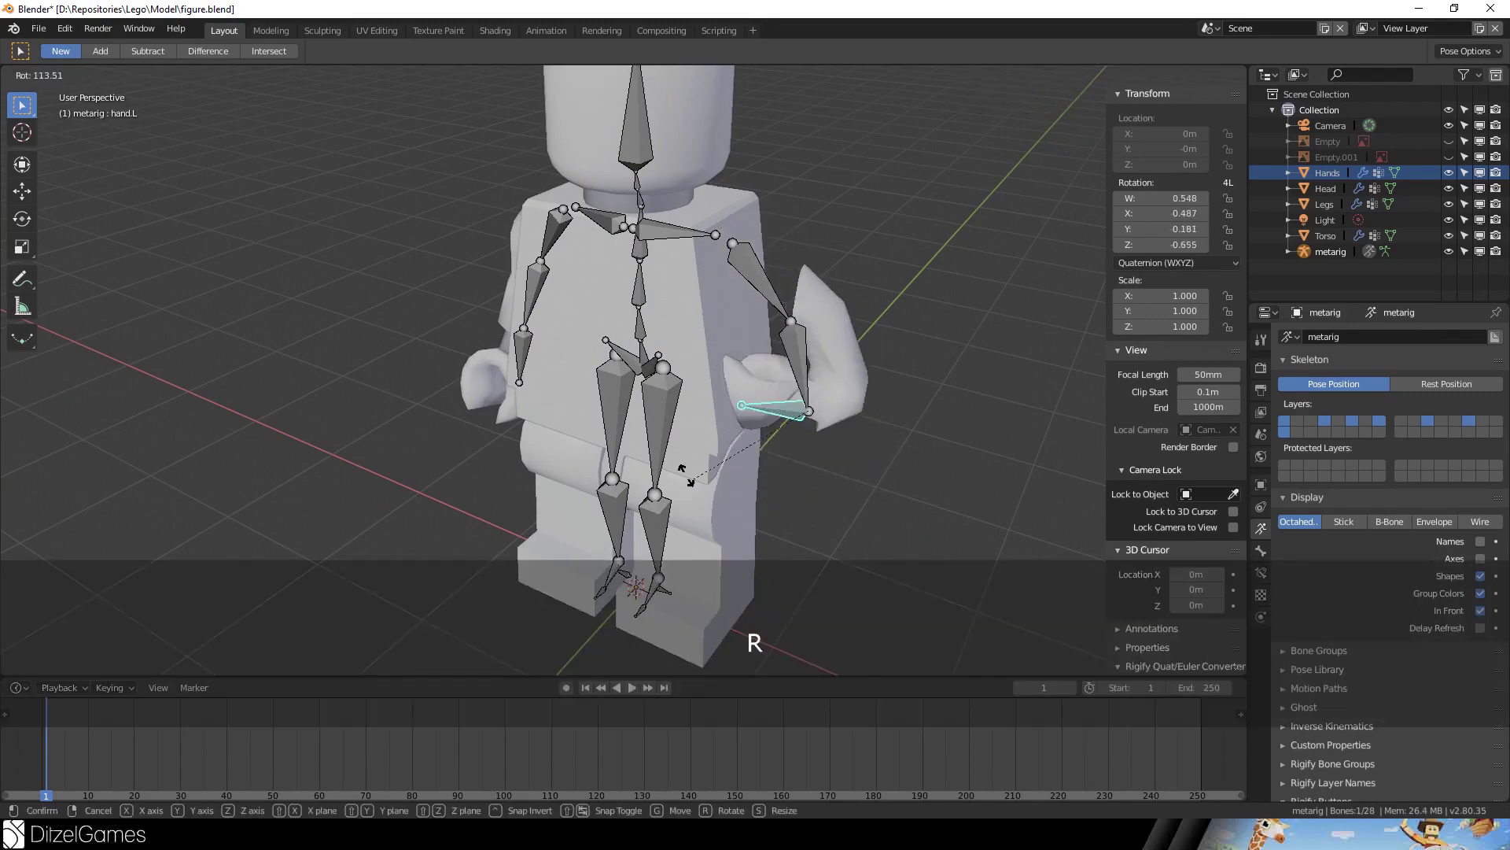
right_click(692, 491)
click(662, 531)
key(r)
right_click(853, 423)
middle_drag(864, 422, 952, 432)
key(r)
right_click(973, 433)
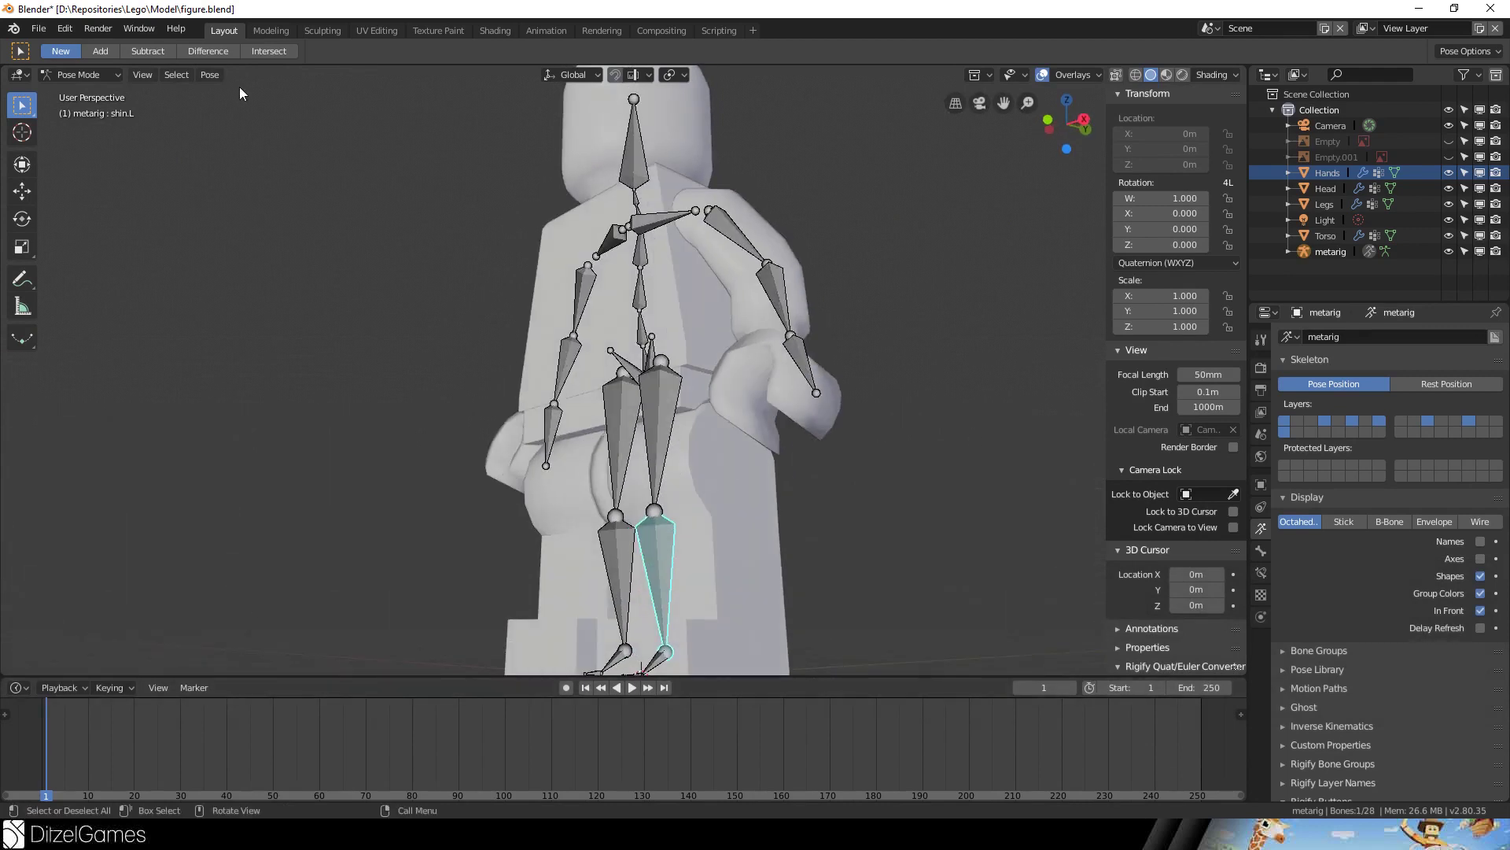
- Test the head bone's influence on the head and torso with a trial rotation, cancel it, and inspect the neck area
click(92, 74)
middle_drag(740, 236, 727, 289)
click(727, 285)
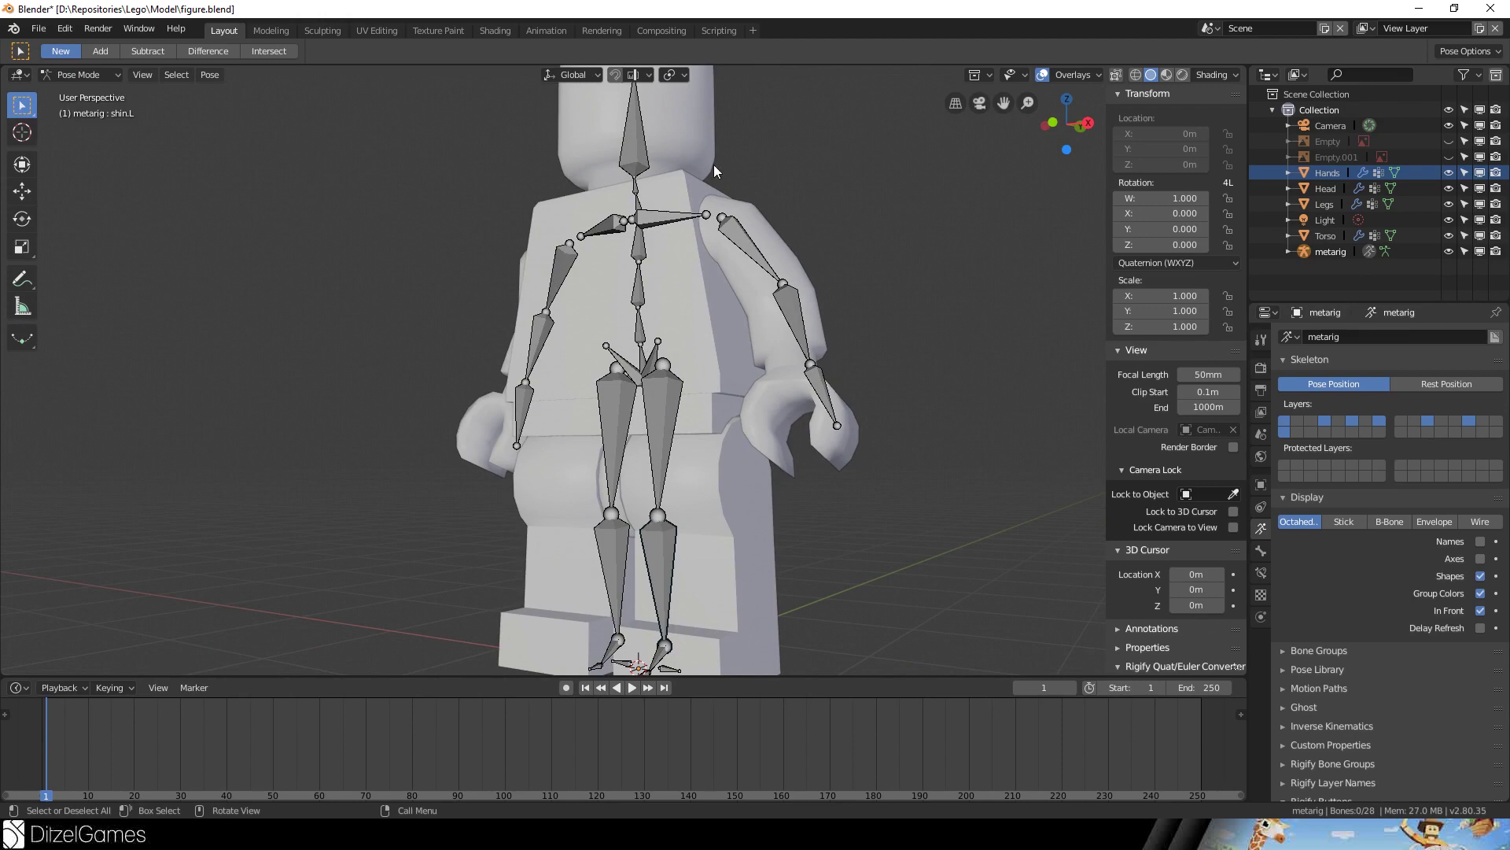
middle_drag(714, 163, 763, 221)
click(635, 185)
key(r)
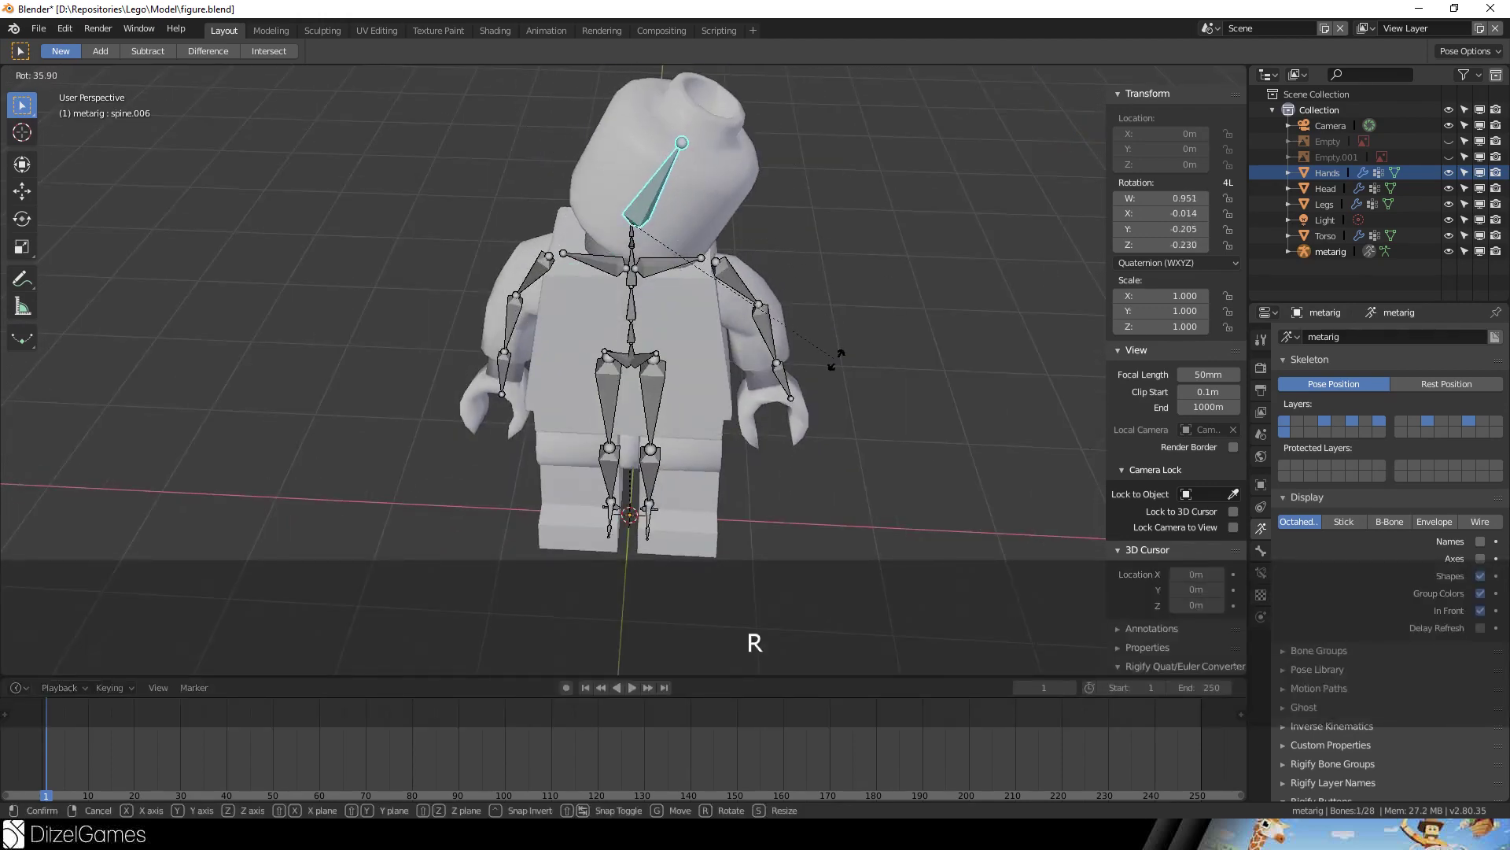
right_click(694, 202)
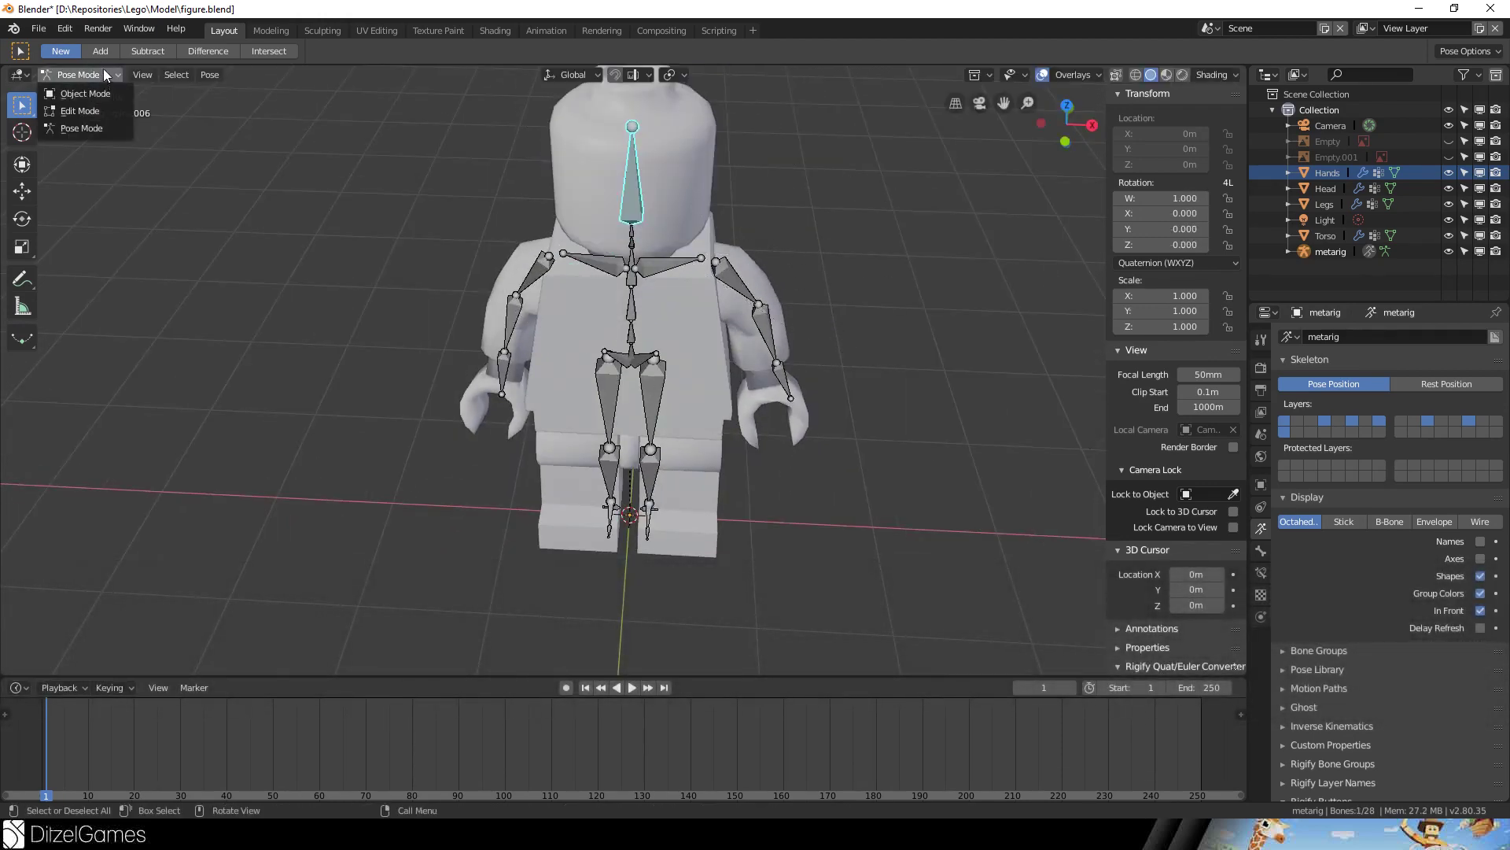
click(683, 172)
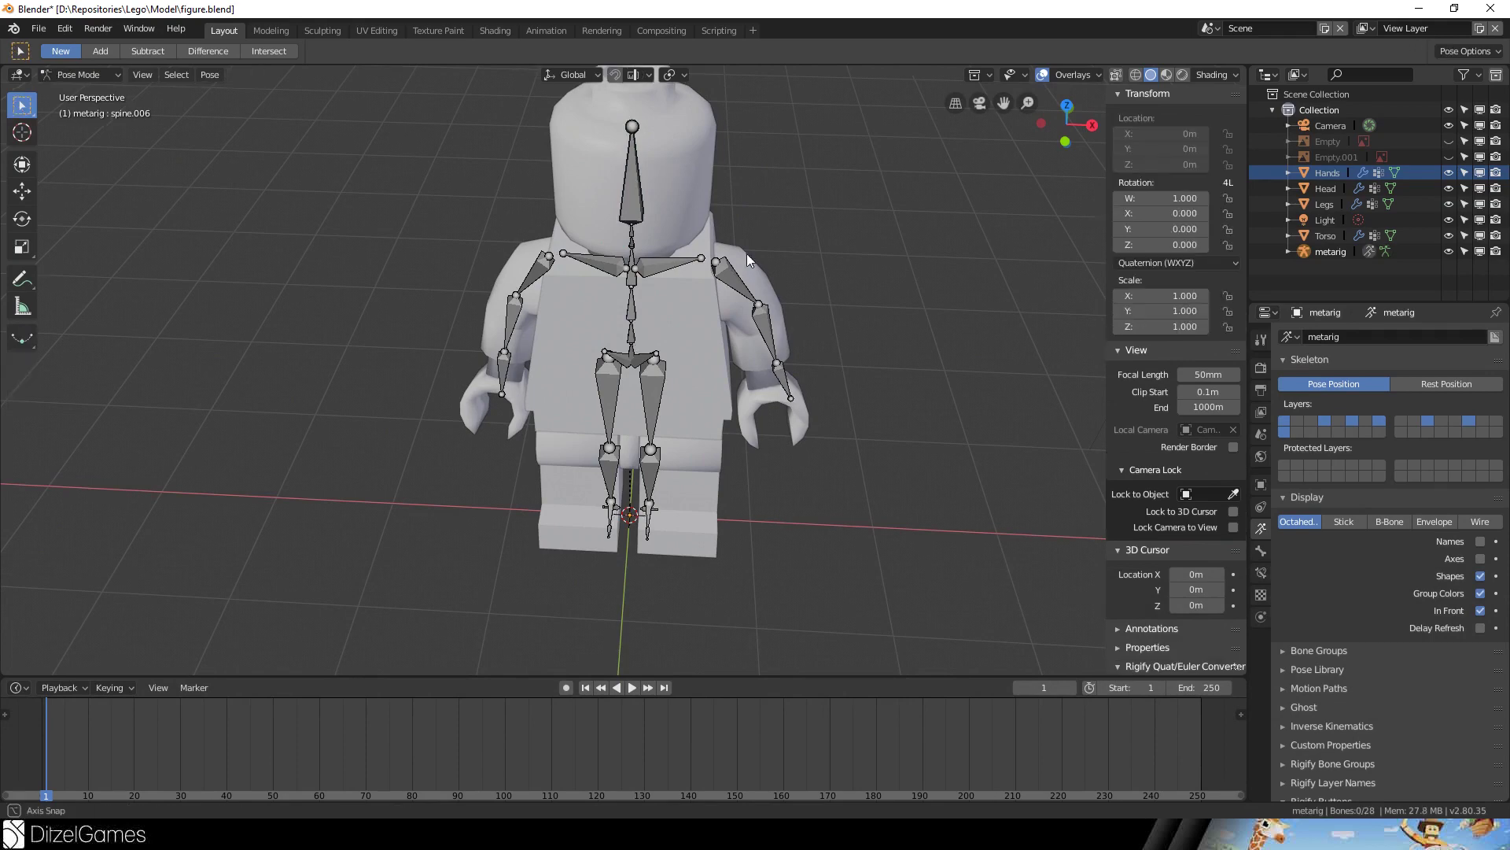
middle_drag(747, 254, 757, 218)
shift+middle_drag(662, 112, 635, 257)
scroll(636, 257, up, 4)
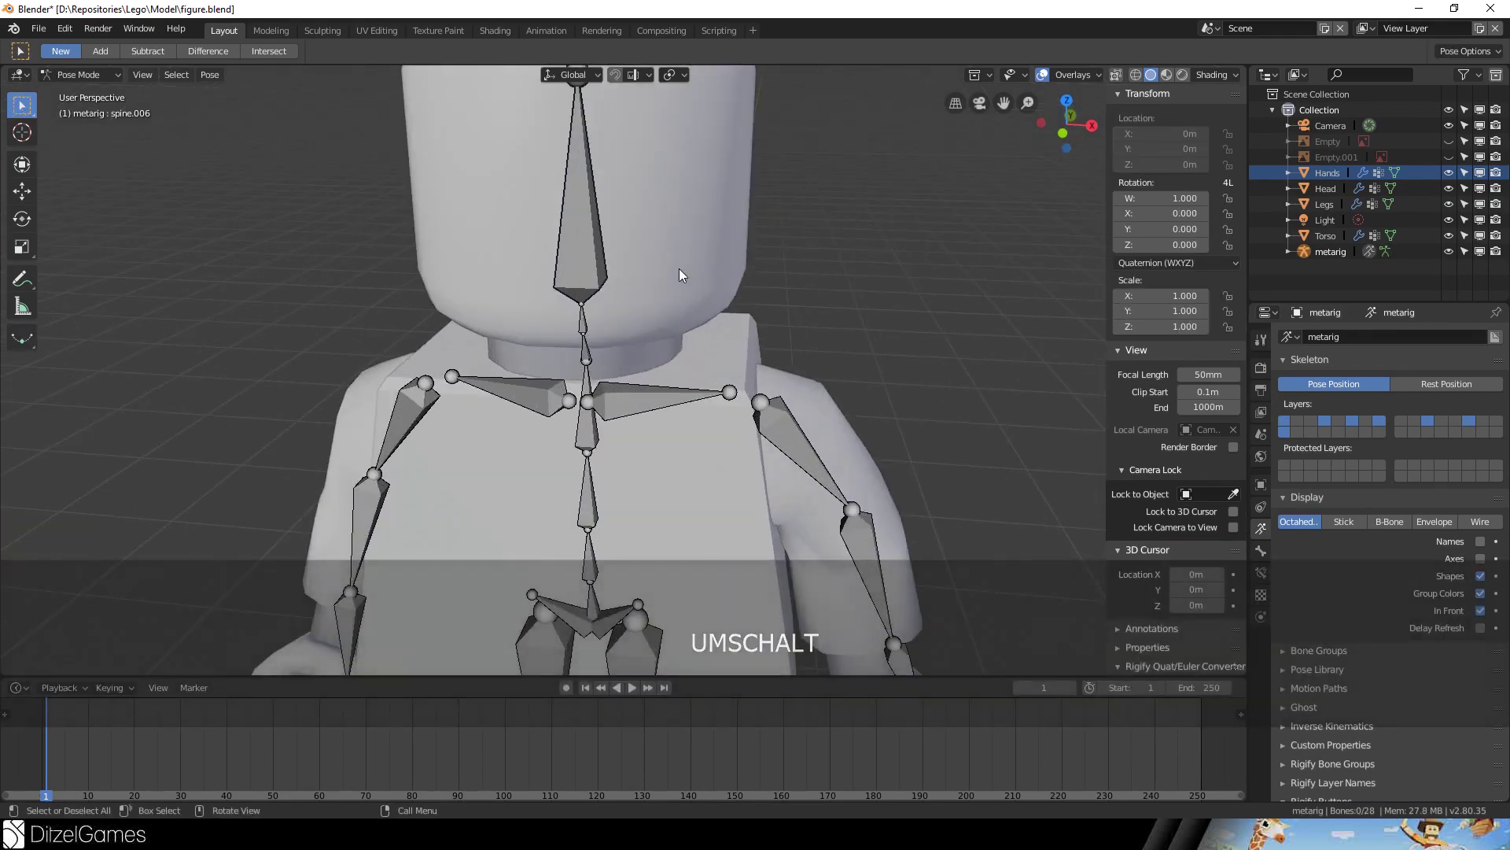
- Leave Pose Mode, open the head mesh in Edit Mode, clear its selection and return to Object Mode
click(79, 75)
click(78, 94)
click(464, 184)
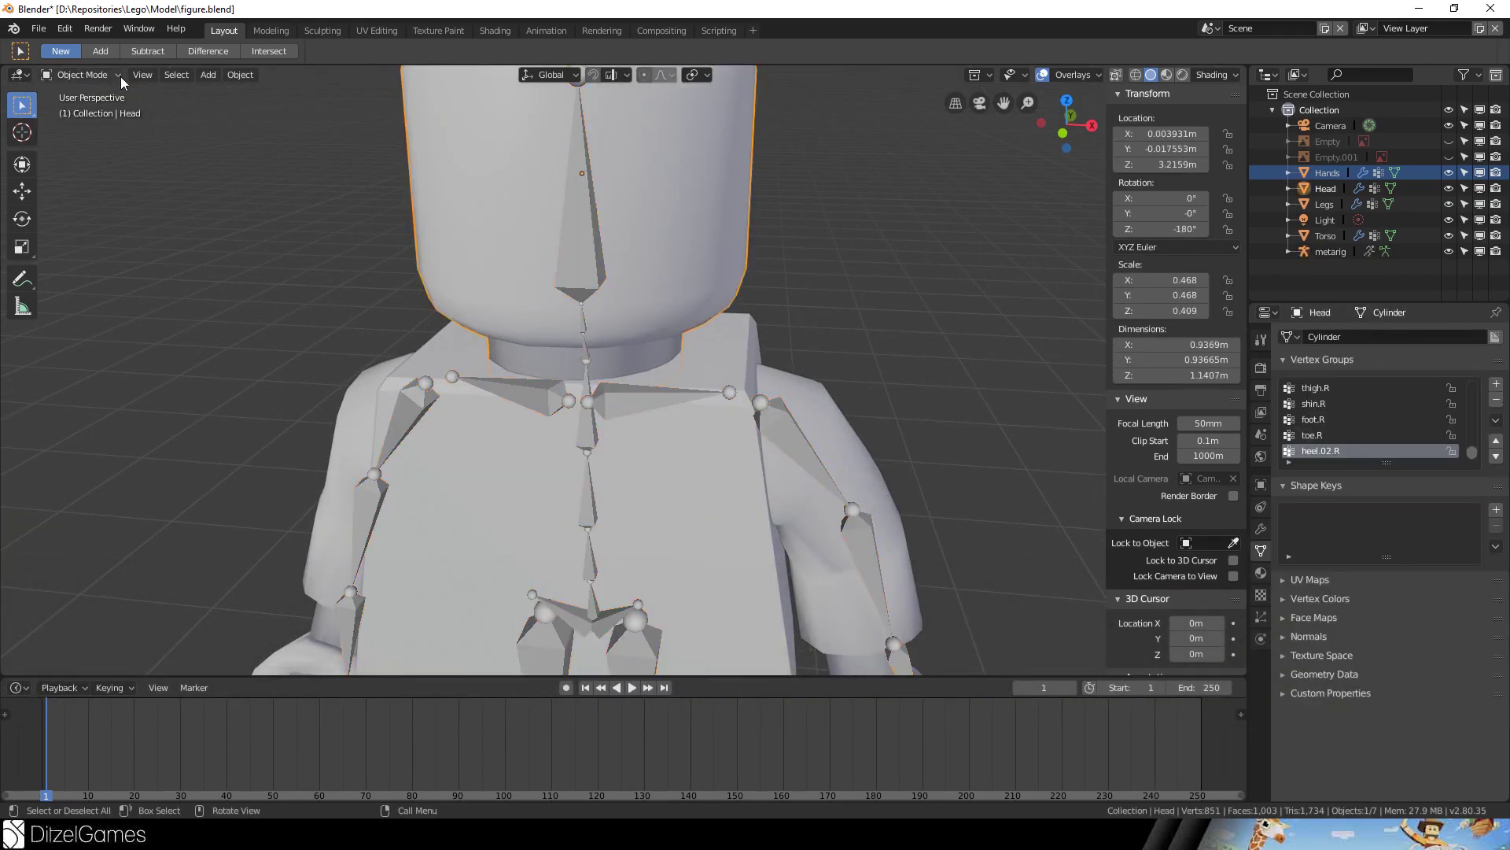
click(118, 74)
click(84, 162)
mouse_move(598, 331)
middle_down()
mouse_move(549, 309)
mouse_move(485, 202)
middle_up()
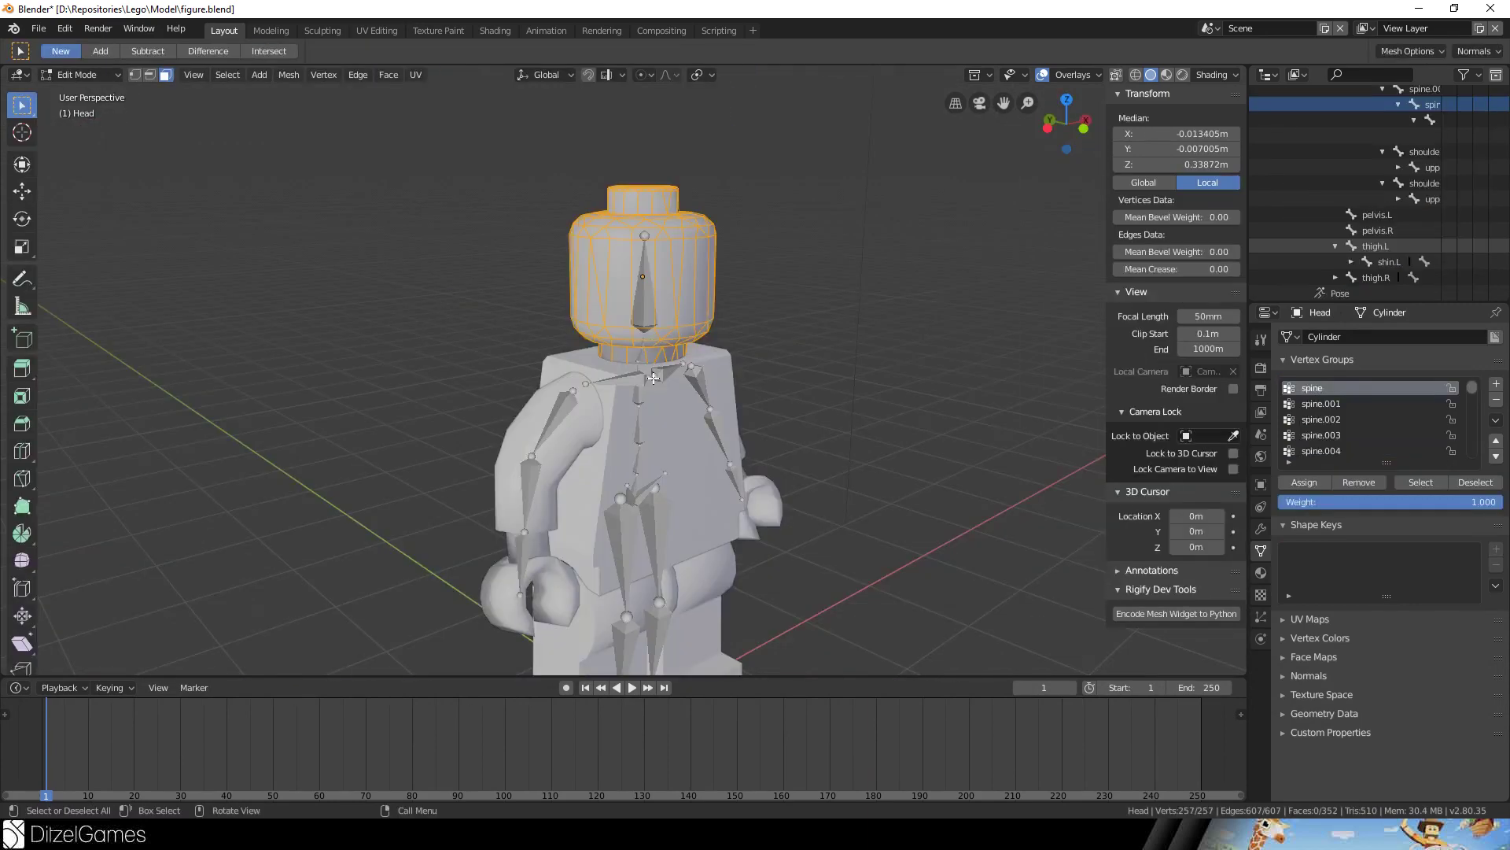
key(alt+a)
click(79, 74)
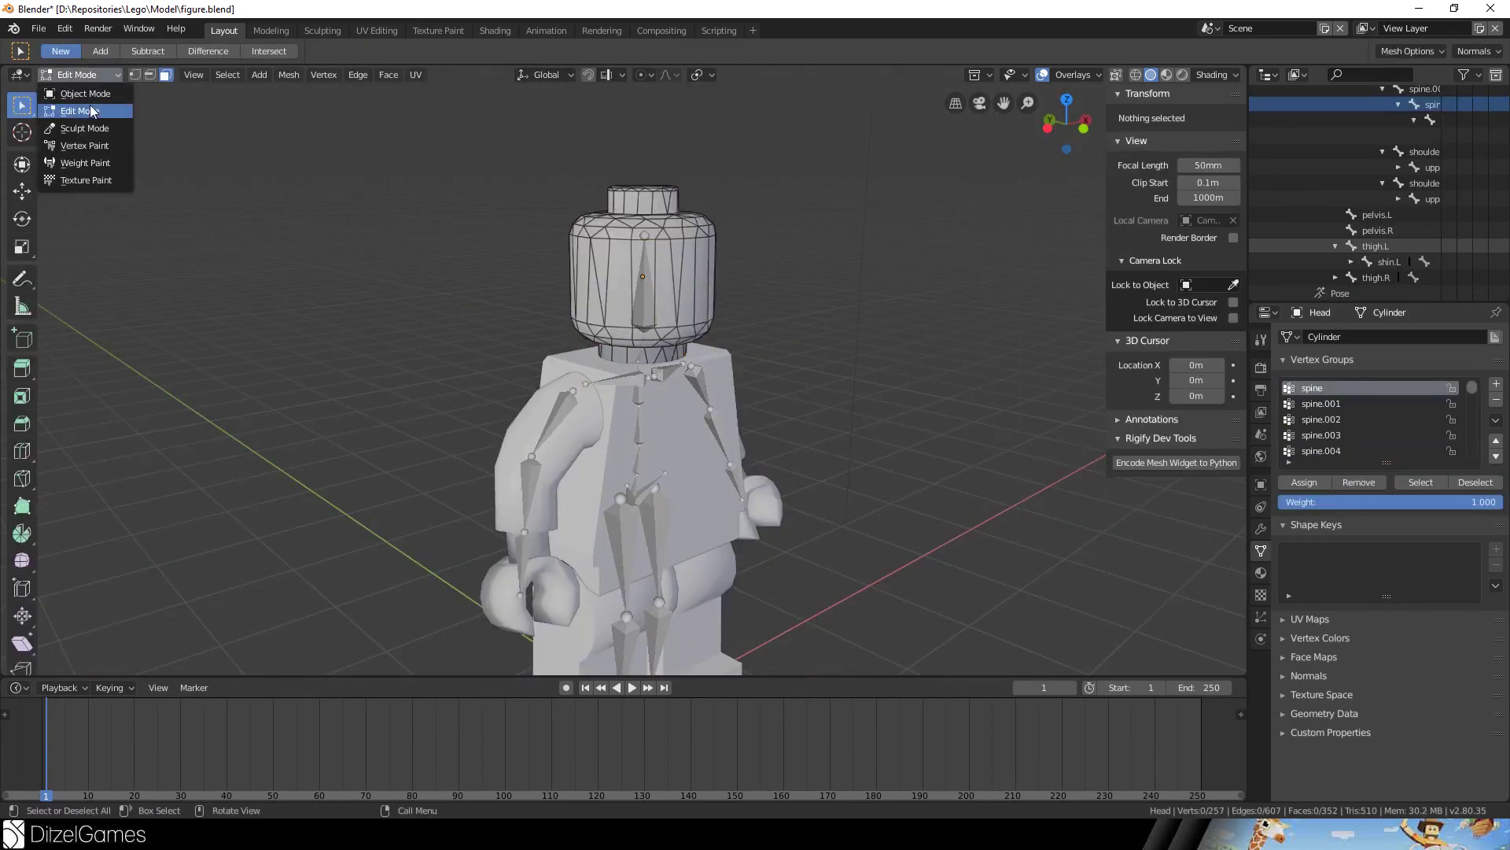
click(79, 95)
- Select the Hands mesh and switch it to Weight Paint mode
click(728, 409)
middle_drag(947, 429, 1051, 500)
click(75, 75)
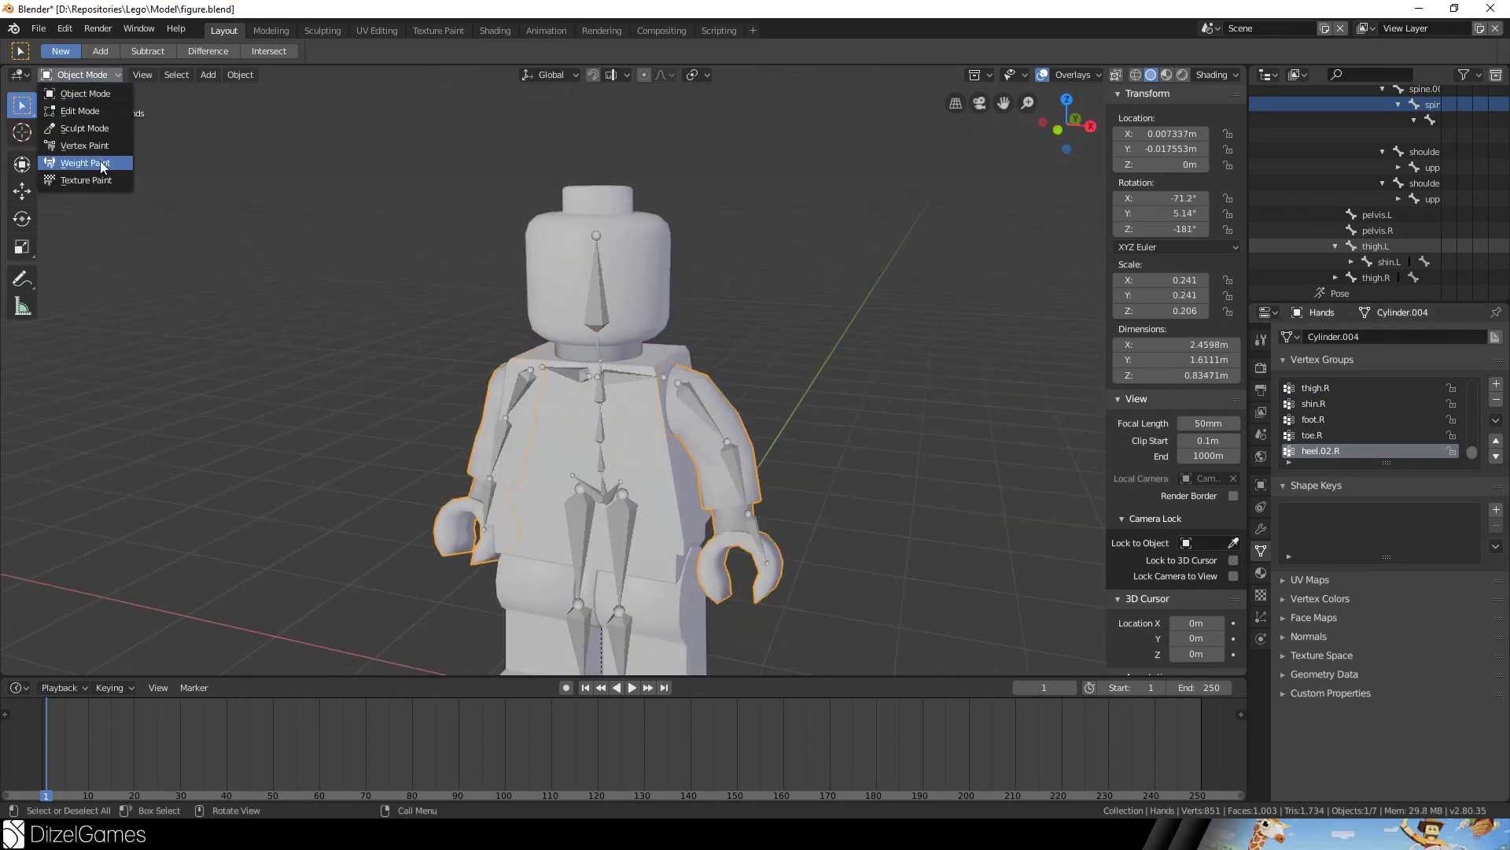
click(102, 163)
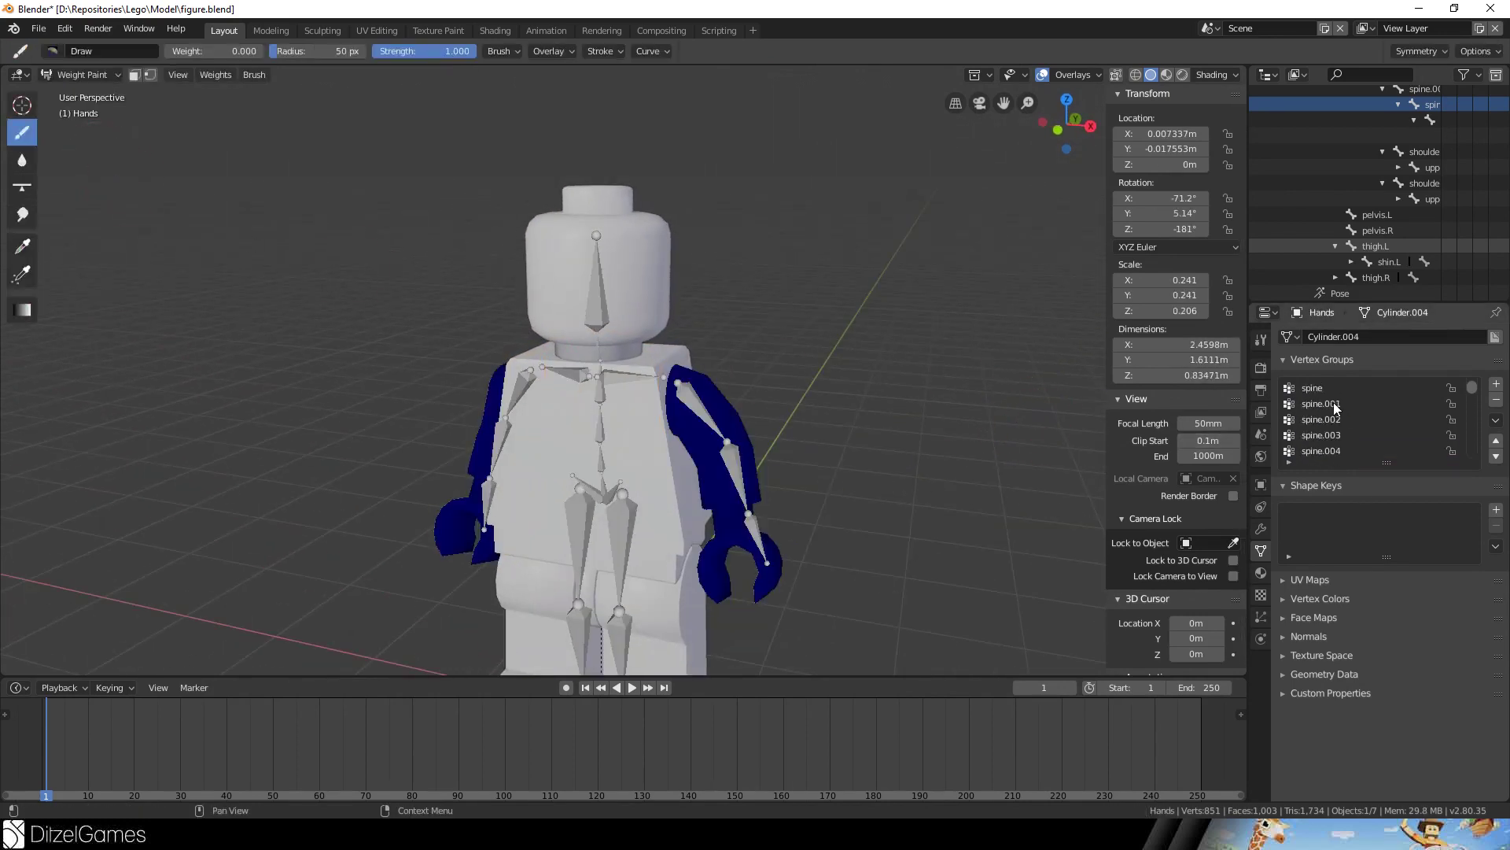
- Examine the weights of the spine vertex groups up to spine.006 on the arms from several angles
click(1329, 397)
click(1333, 418)
click(1330, 435)
scroll(1332, 431, down, 1)
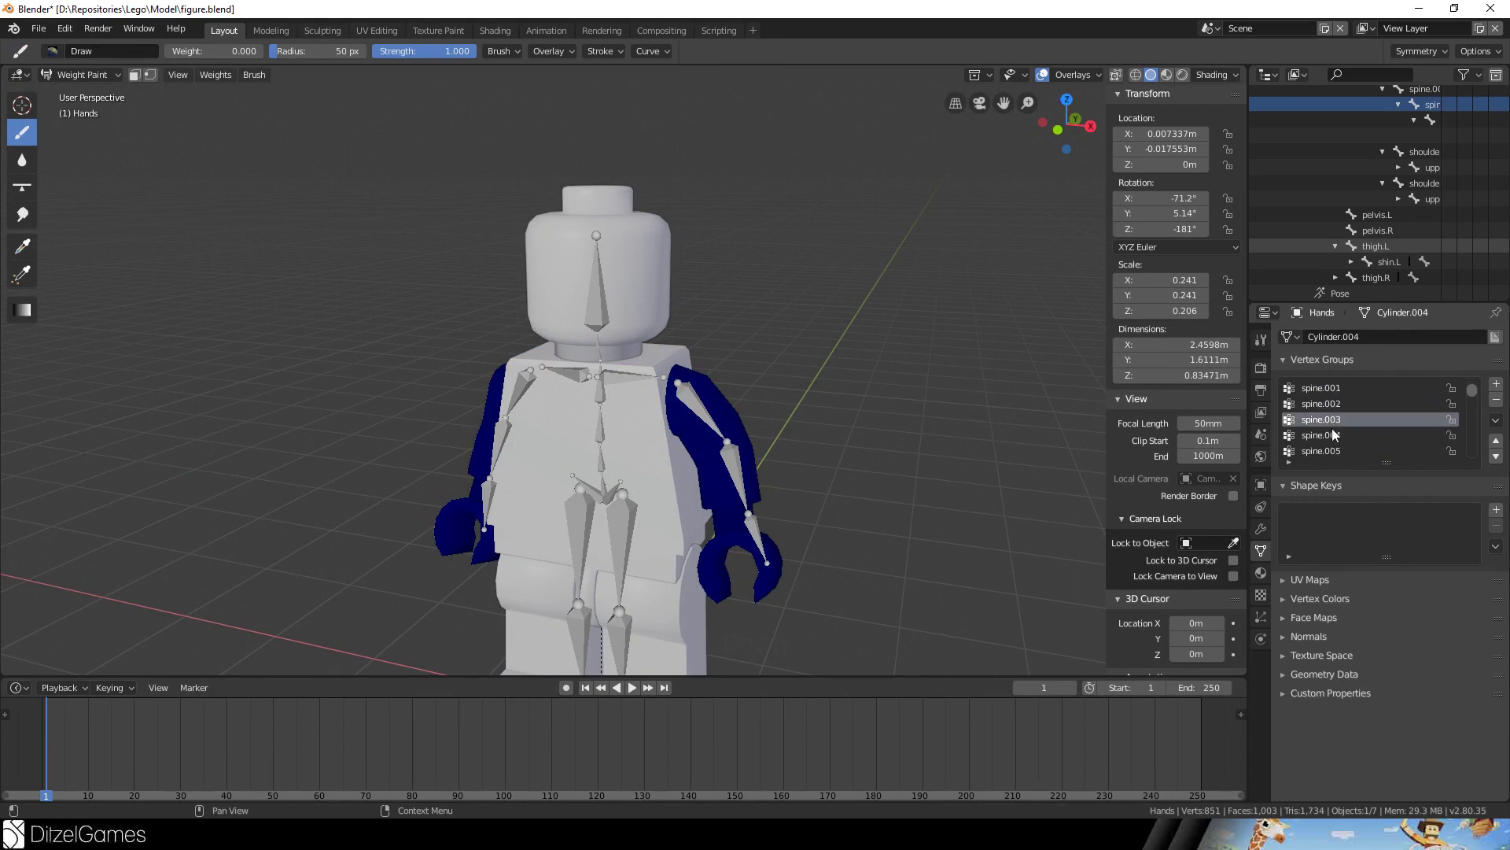
scroll(1337, 437, down, 2)
click(1337, 435)
middle_drag(842, 393, 669, 406)
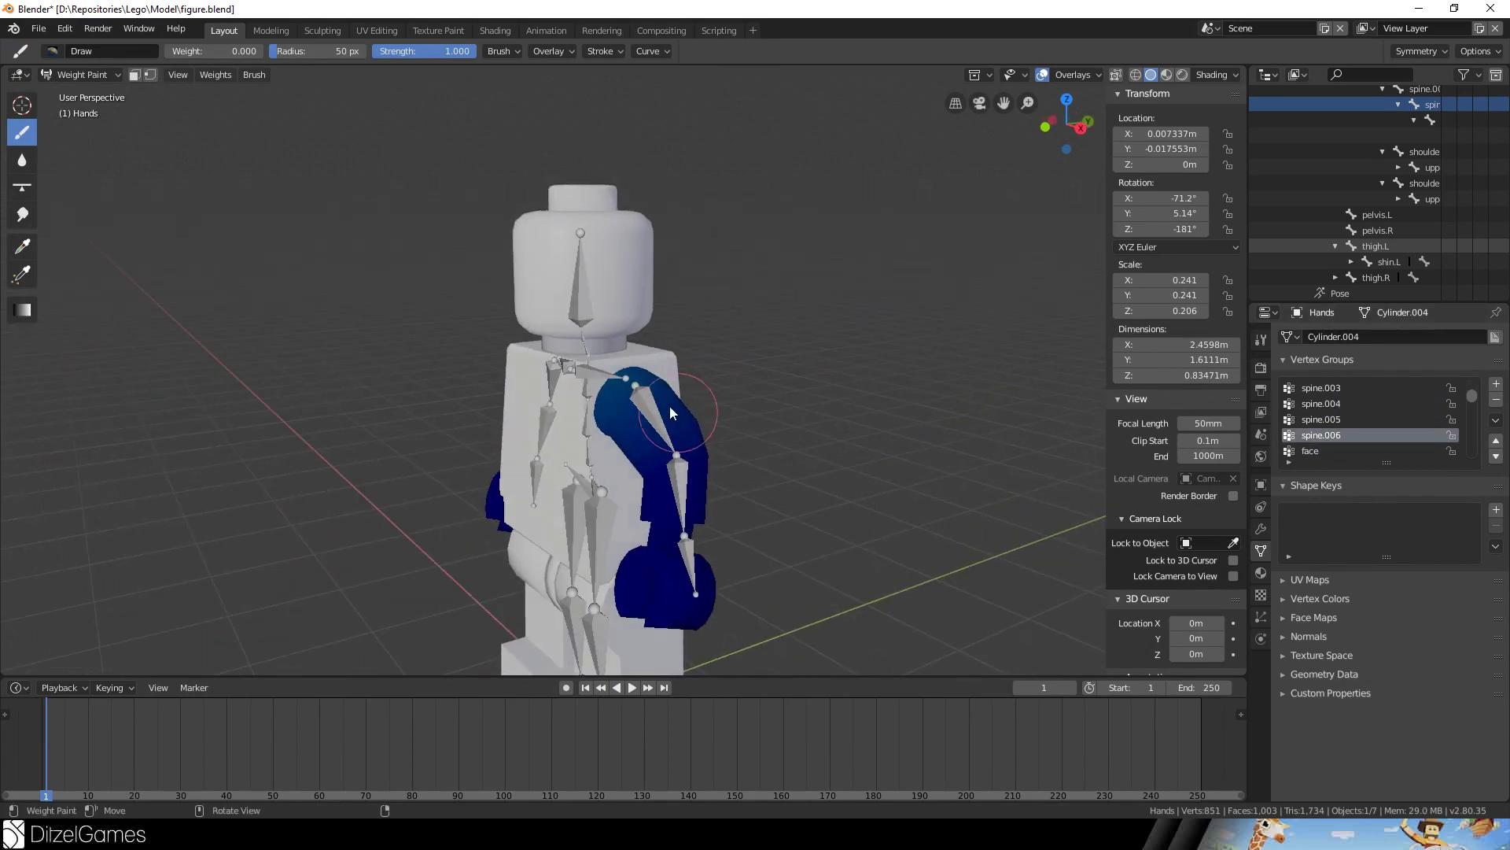
middle_drag(524, 413, 570, 456)
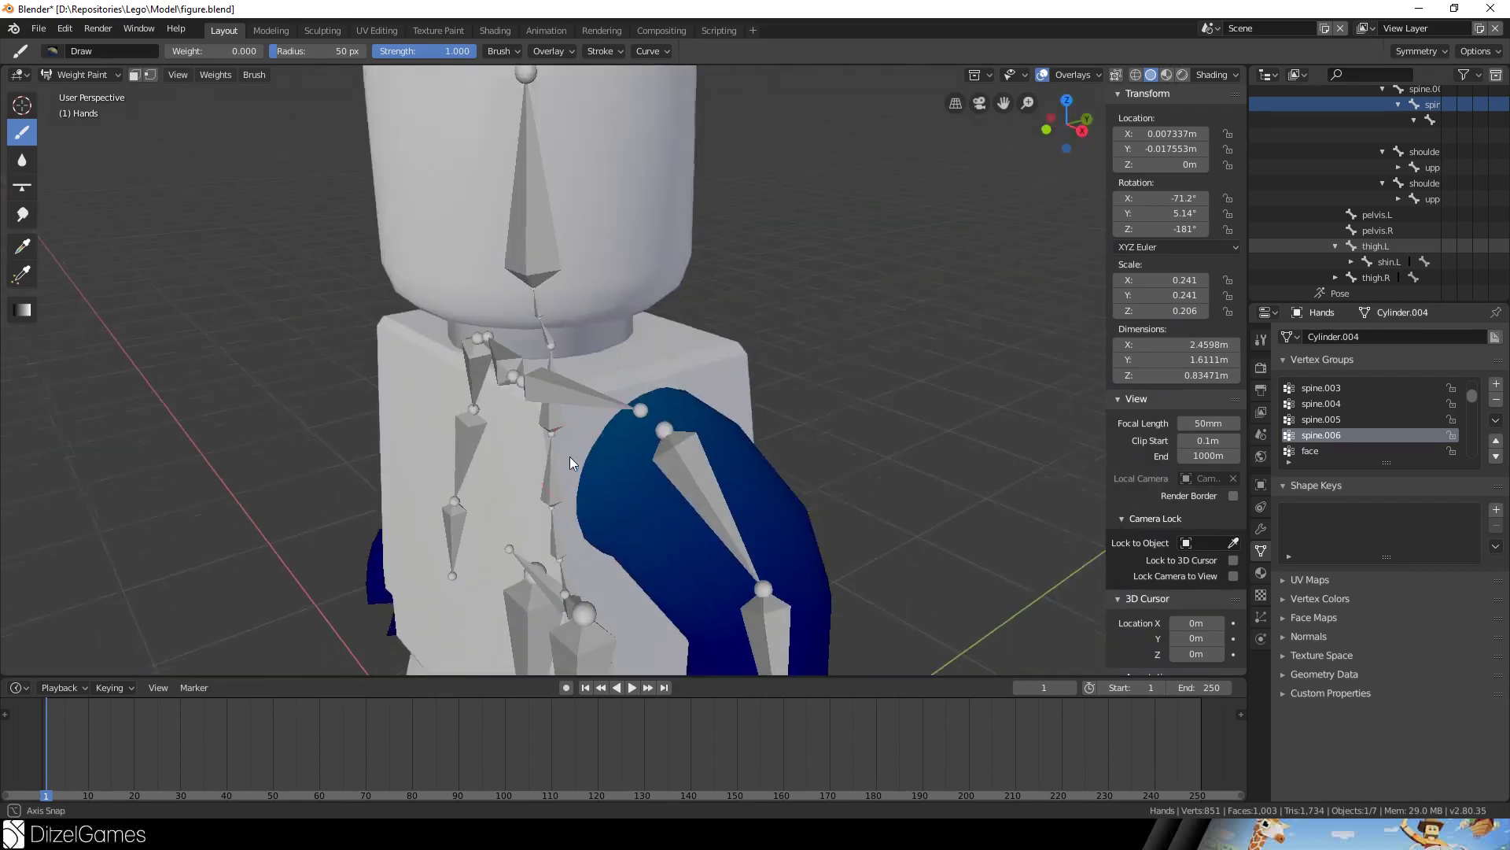
middle_drag(675, 458, 1006, 398)
- Examine the weights of the face vertex group on the shoulders from several angles
scroll(1315, 431, down, 1)
click(1319, 434)
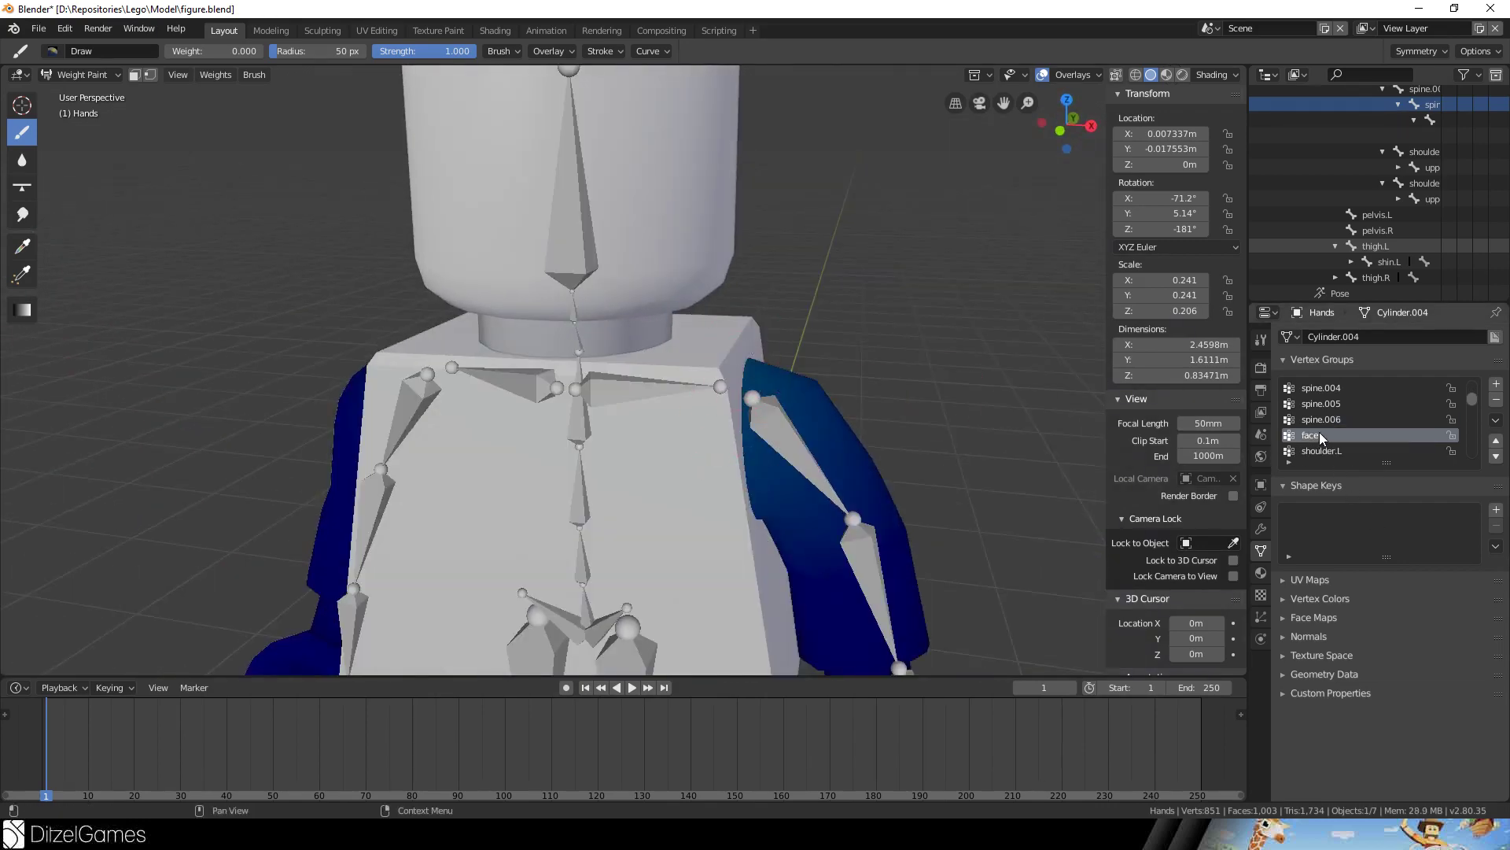
middle_drag(433, 285, 898, 429)
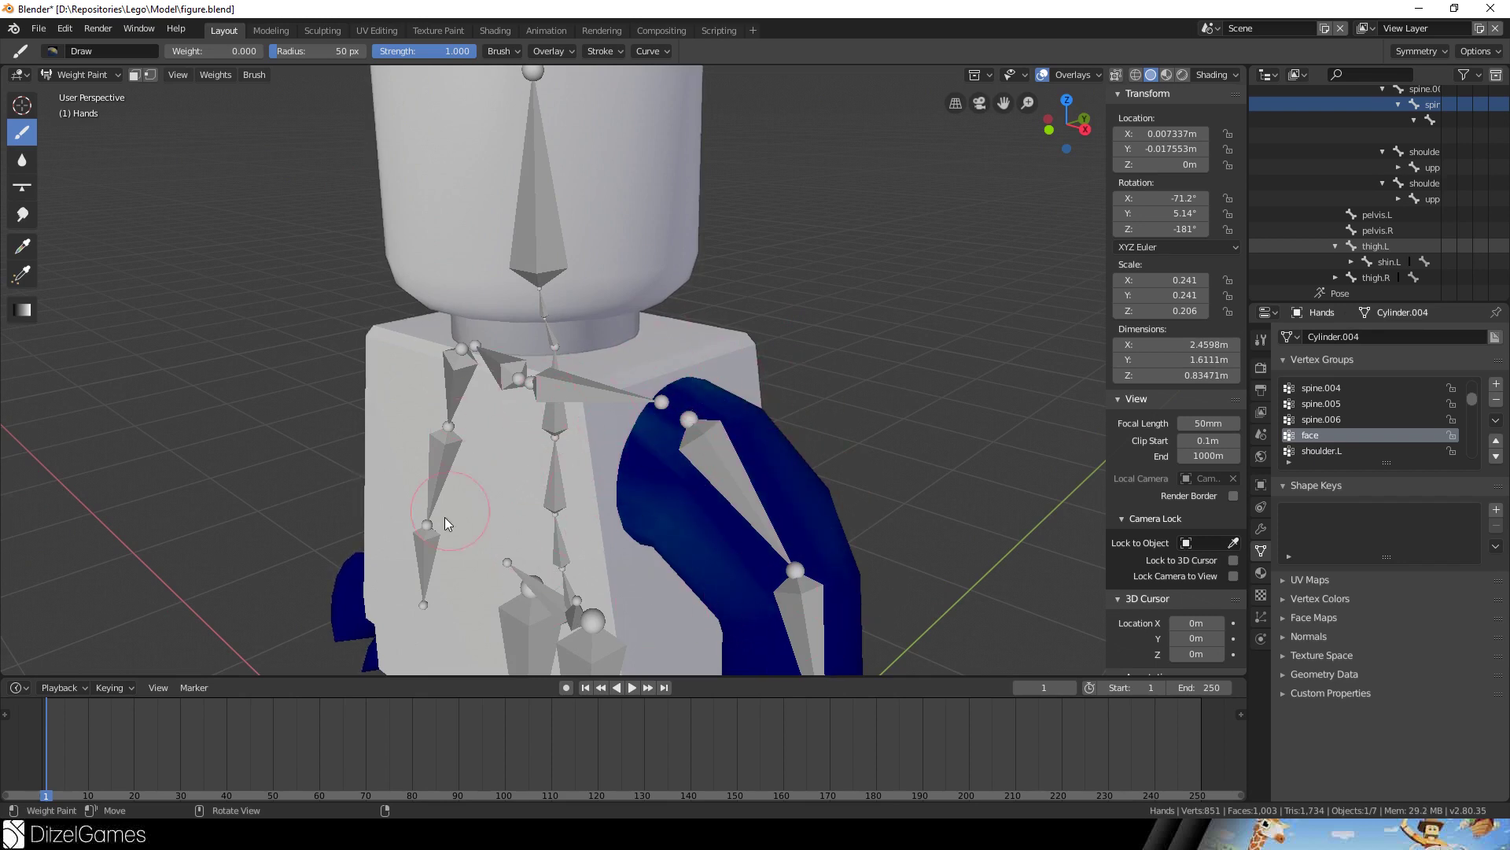
middle_drag(614, 579, 464, 515)
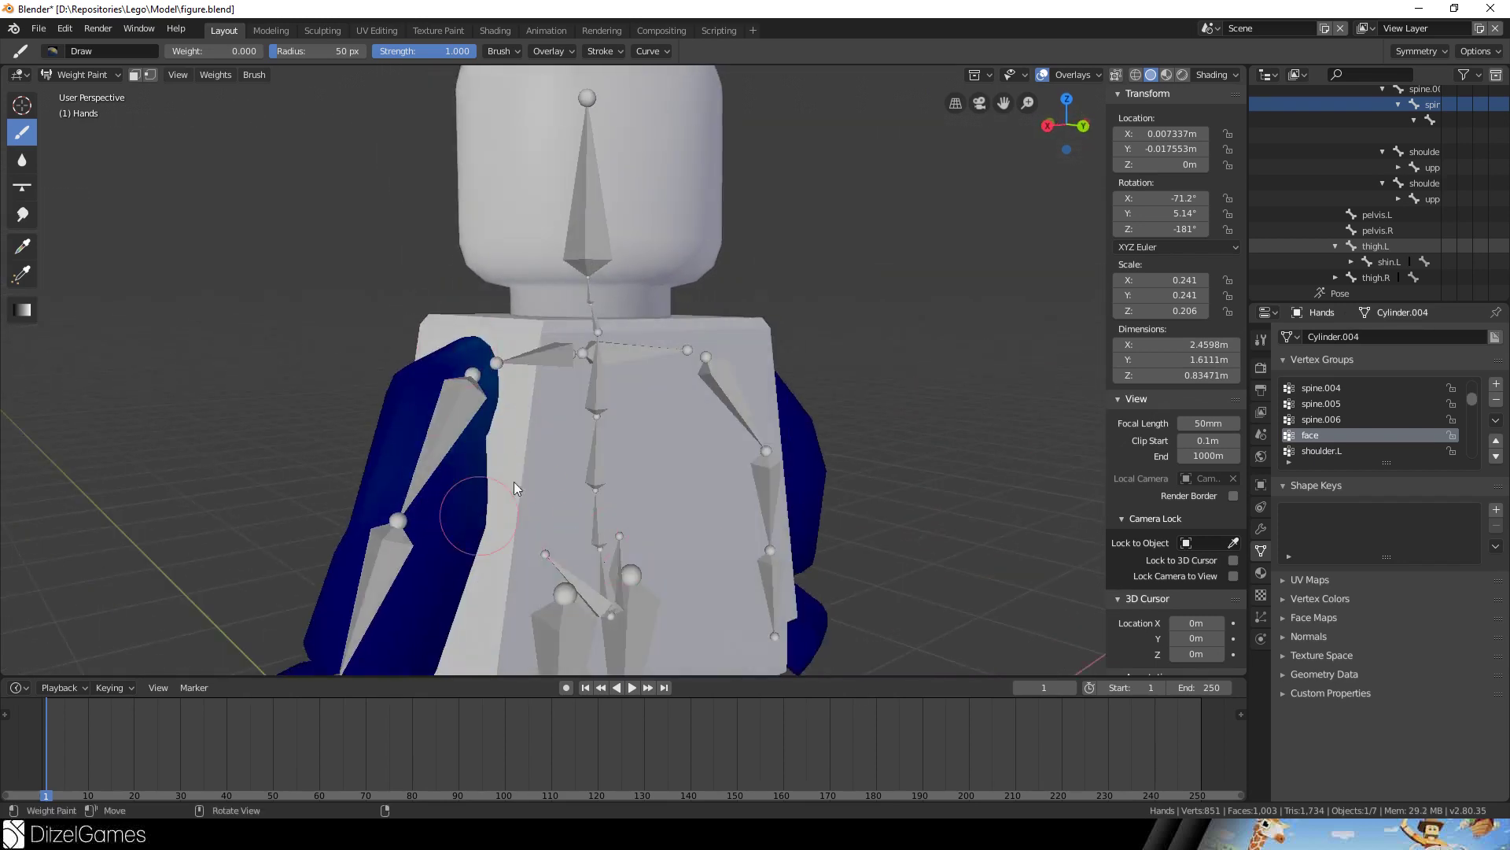
middle_drag(454, 363, 654, 471)
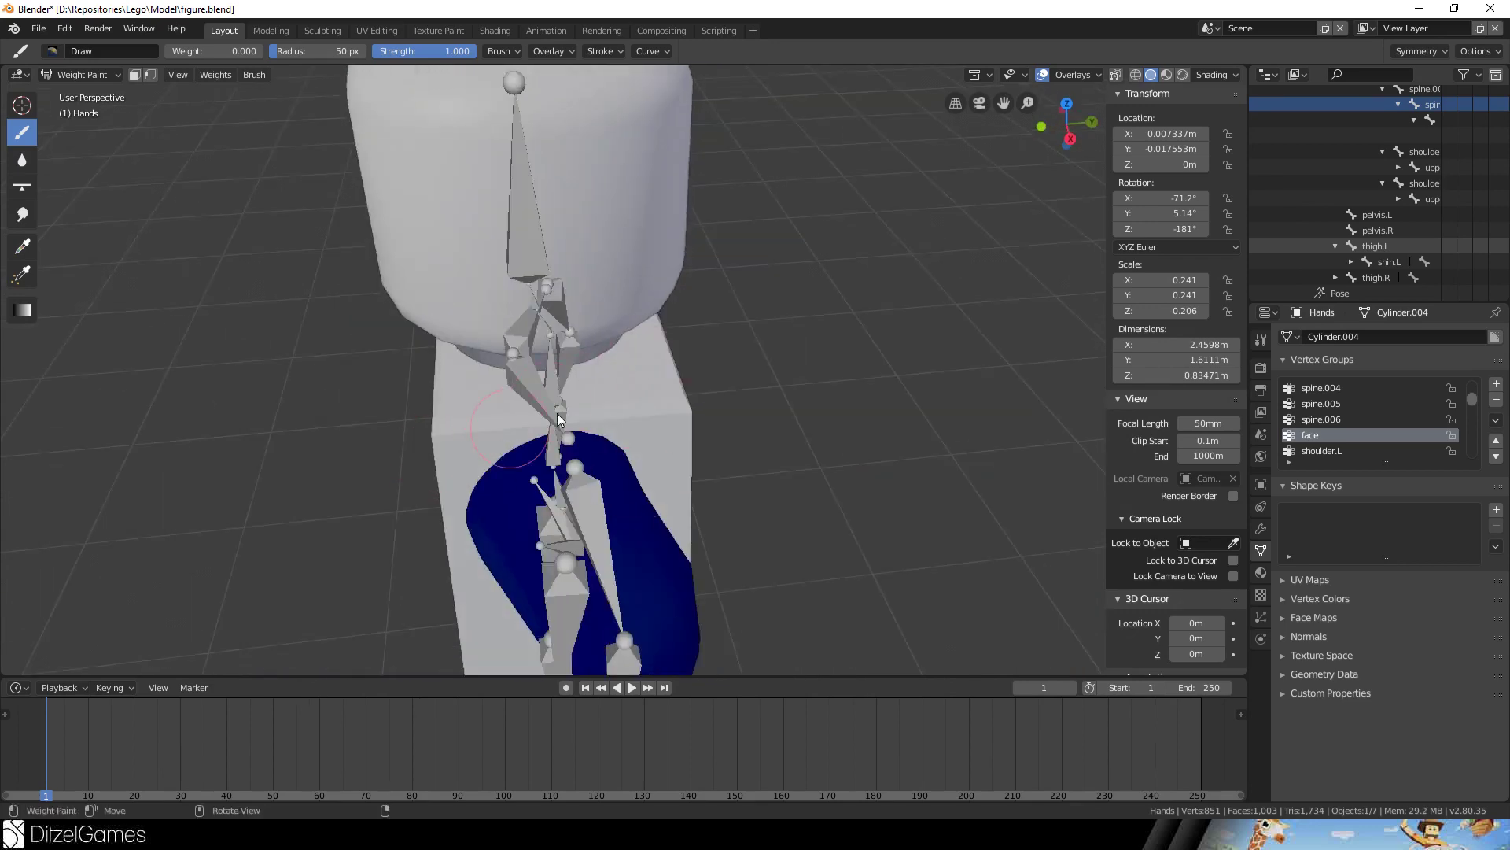
middle_drag(507, 516, 613, 291)
middle_drag(850, 303, 888, 472)
- Examine the arm weights of the shoulder.L, upper_arm.L and forearm.L vertex groups in turn
click(1342, 451)
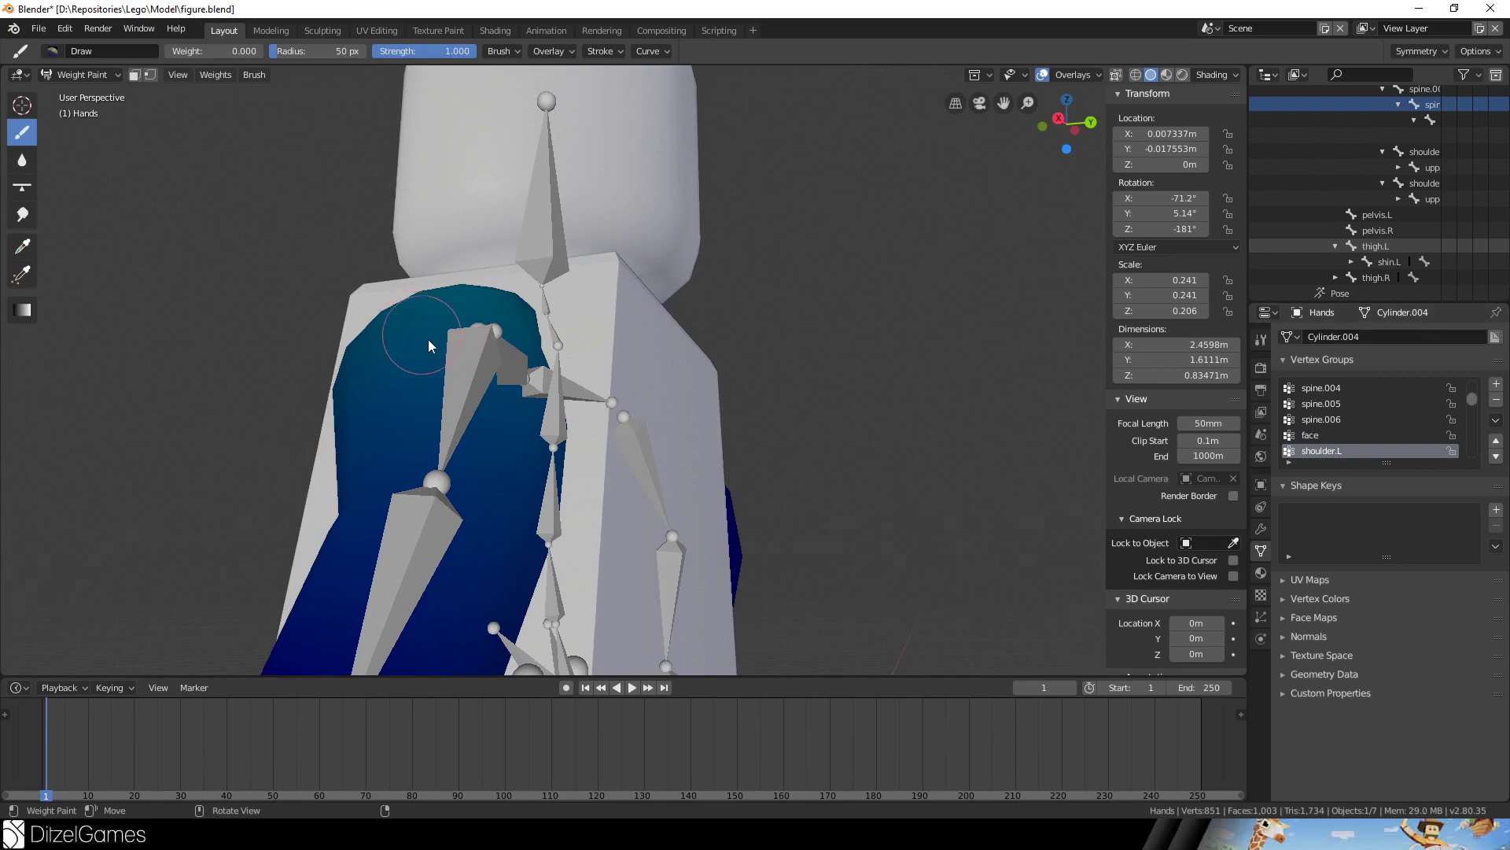
middle_drag(441, 335, 567, 370)
scroll(1340, 431, down, 2)
click(1341, 434)
middle_drag(786, 441, 902, 454)
scroll(1361, 431, down, 1)
click(1360, 433)
scroll(1338, 451, down, 1)
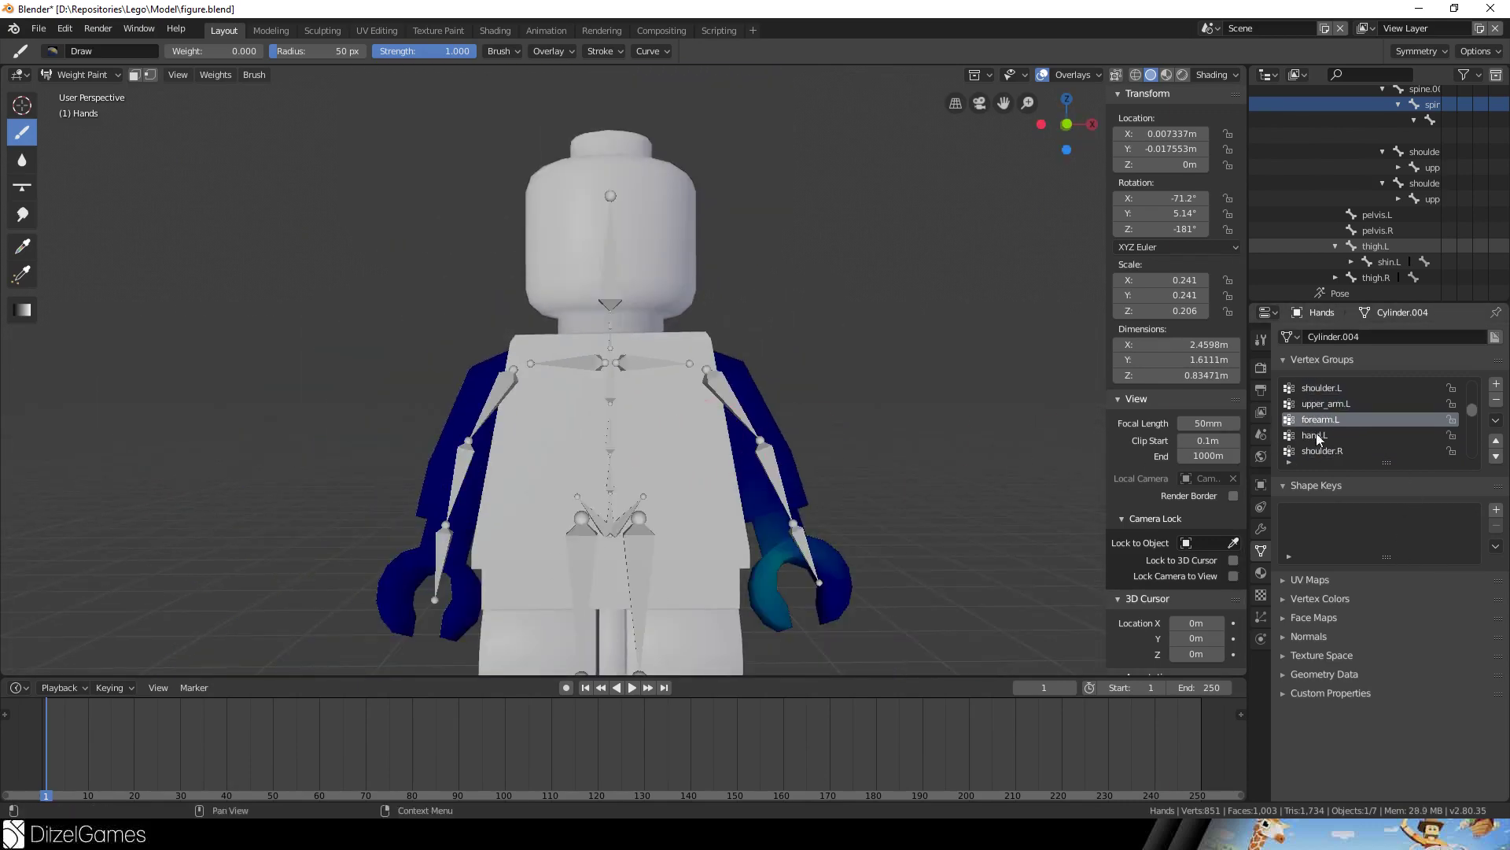
- Set the brush weight to 1.000 and paint the whole left hand into the hand.L vertex group
click(1316, 437)
middle_drag(905, 583, 836, 527)
drag(212, 52, 264, 52)
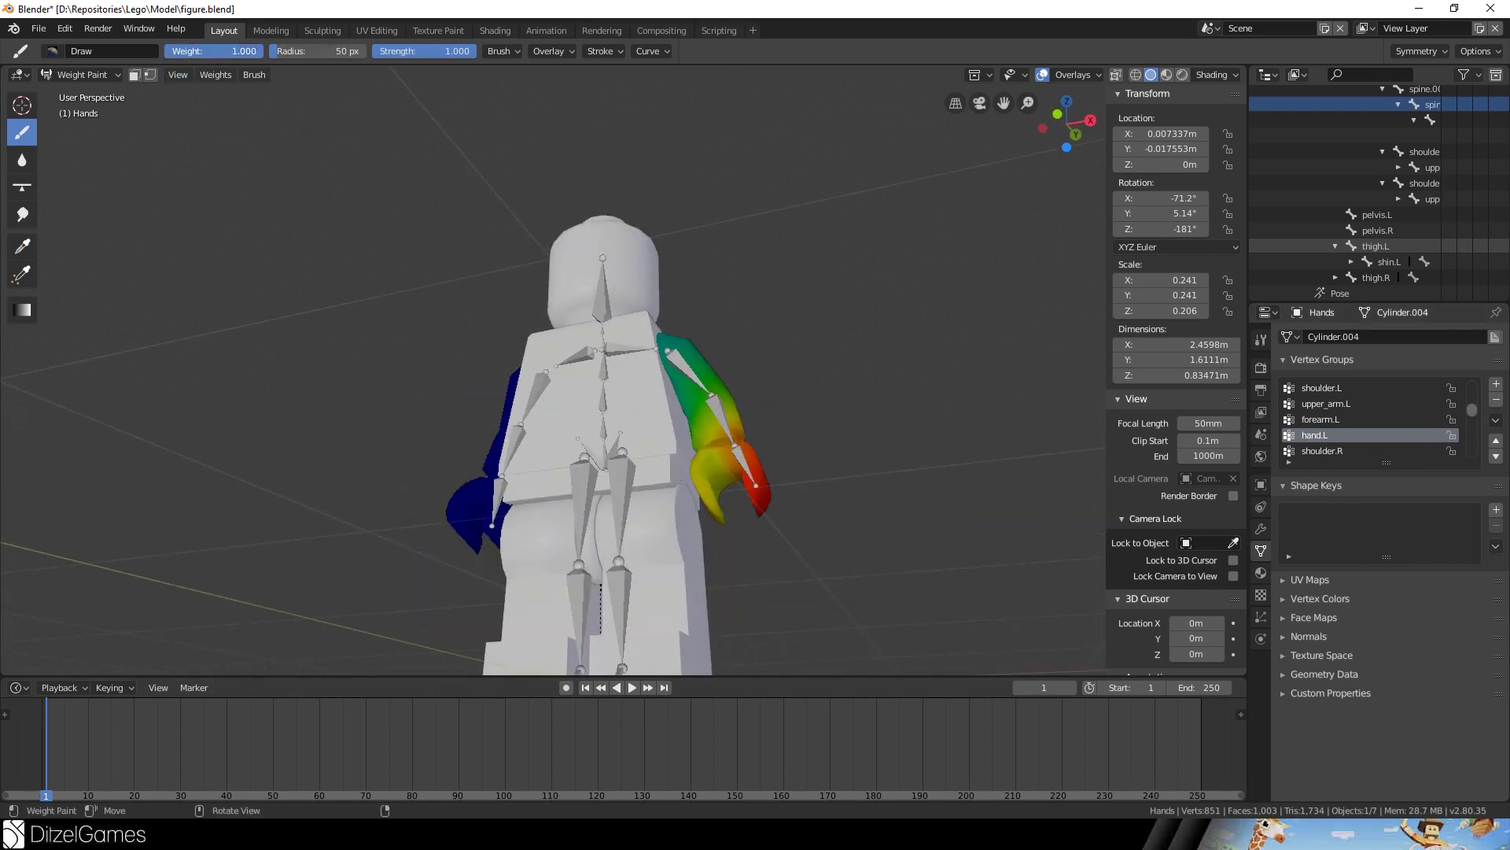
middle_drag(735, 414, 907, 606)
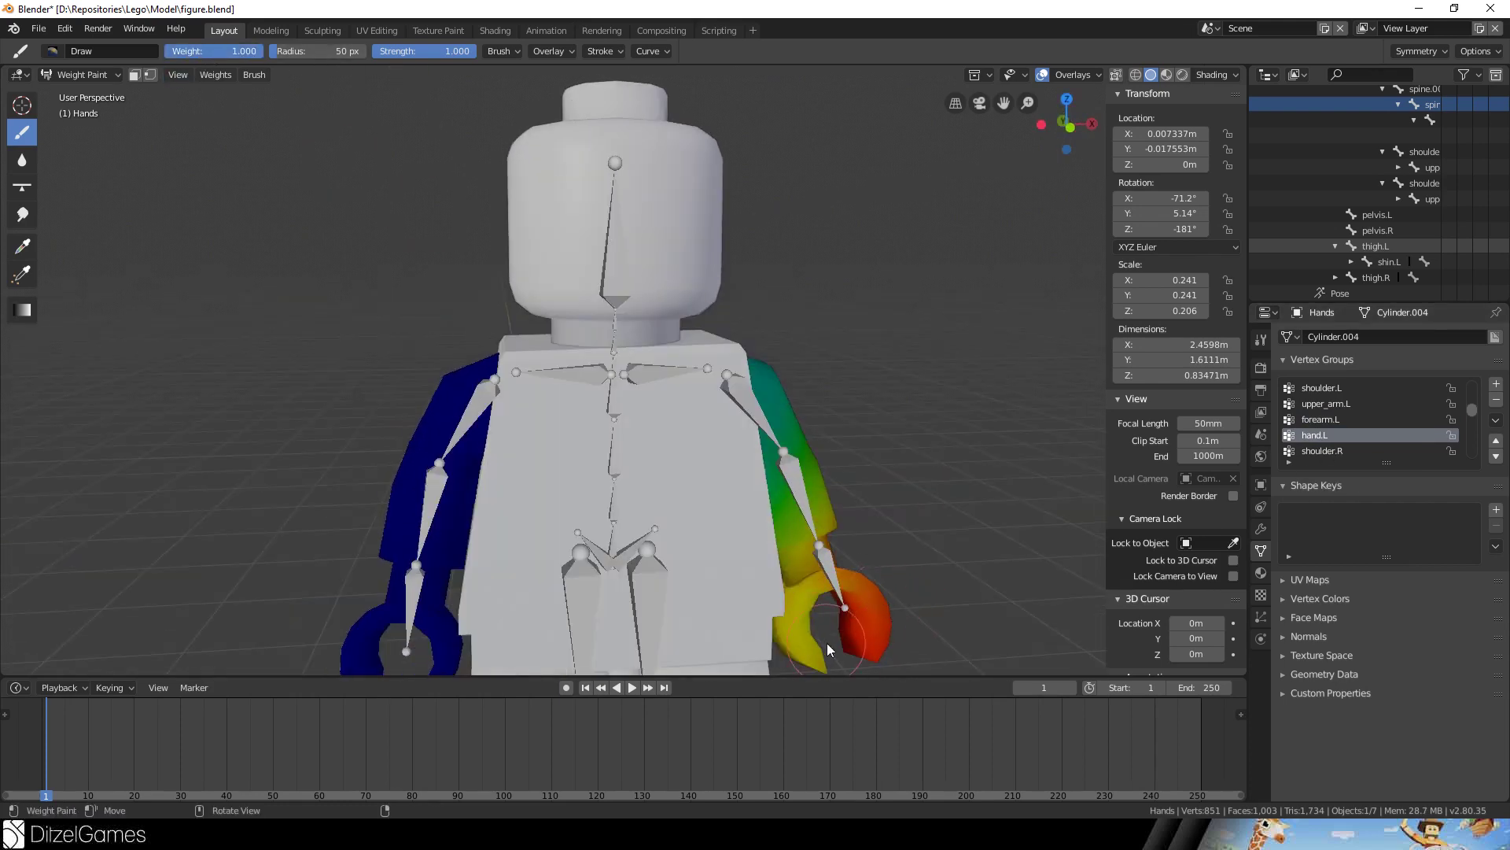
drag(828, 643, 736, 624)
middle_drag(820, 591, 487, 621)
drag(472, 629, 450, 576)
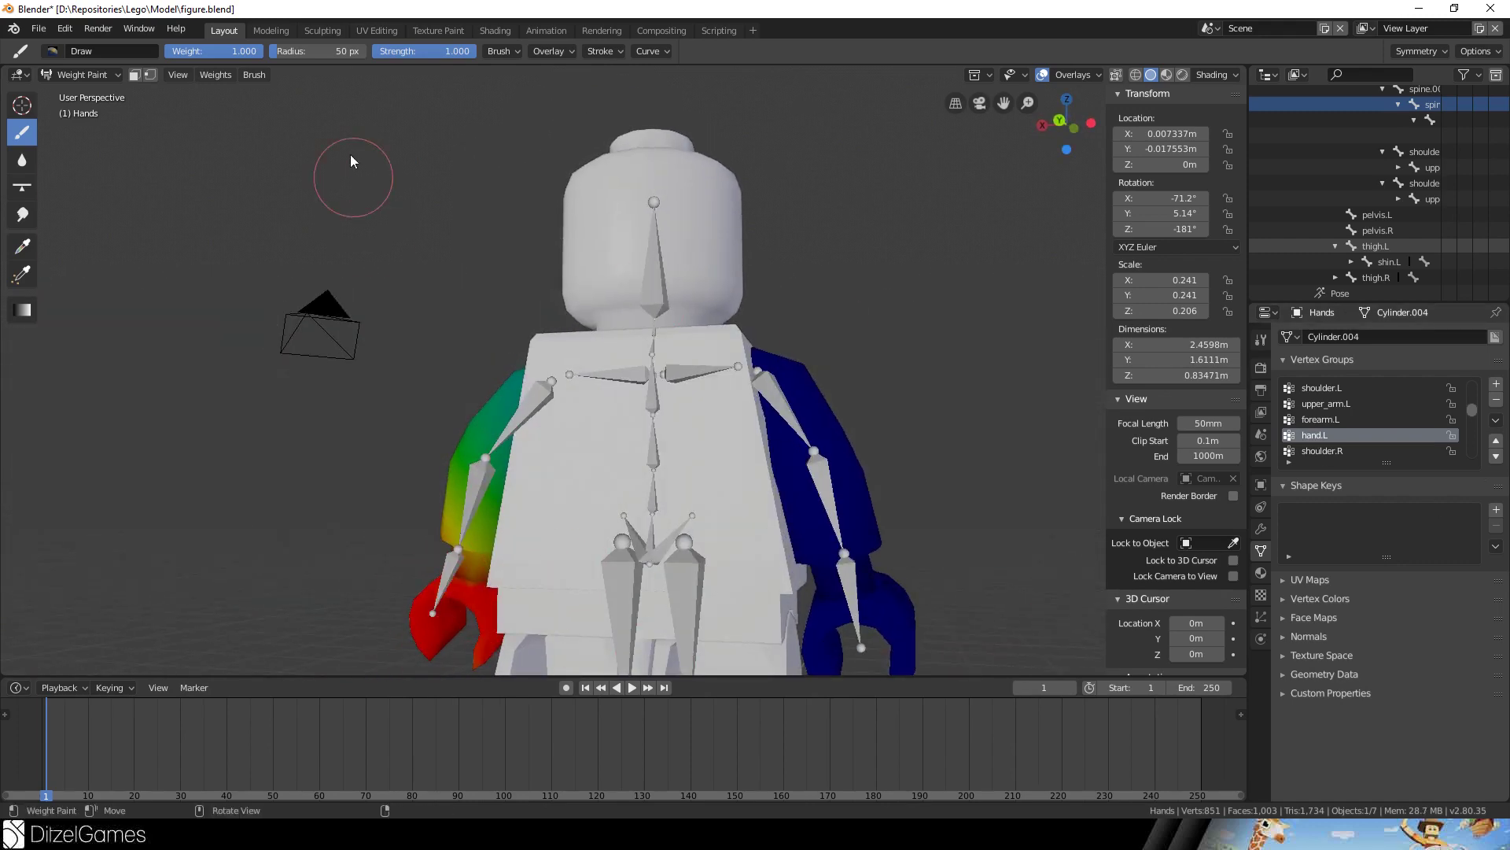
- Lower the brush weight and paint over the left upper arm to reduce its hand.L influence
drag(236, 49, 154, 82)
middle_drag(334, 334, 490, 378)
mouse_move(495, 393)
mouse_down()
mouse_move(484, 499)
mouse_move(651, 488)
mouse_move(420, 400)
mouse_up()
middle_drag(640, 443, 690, 483)
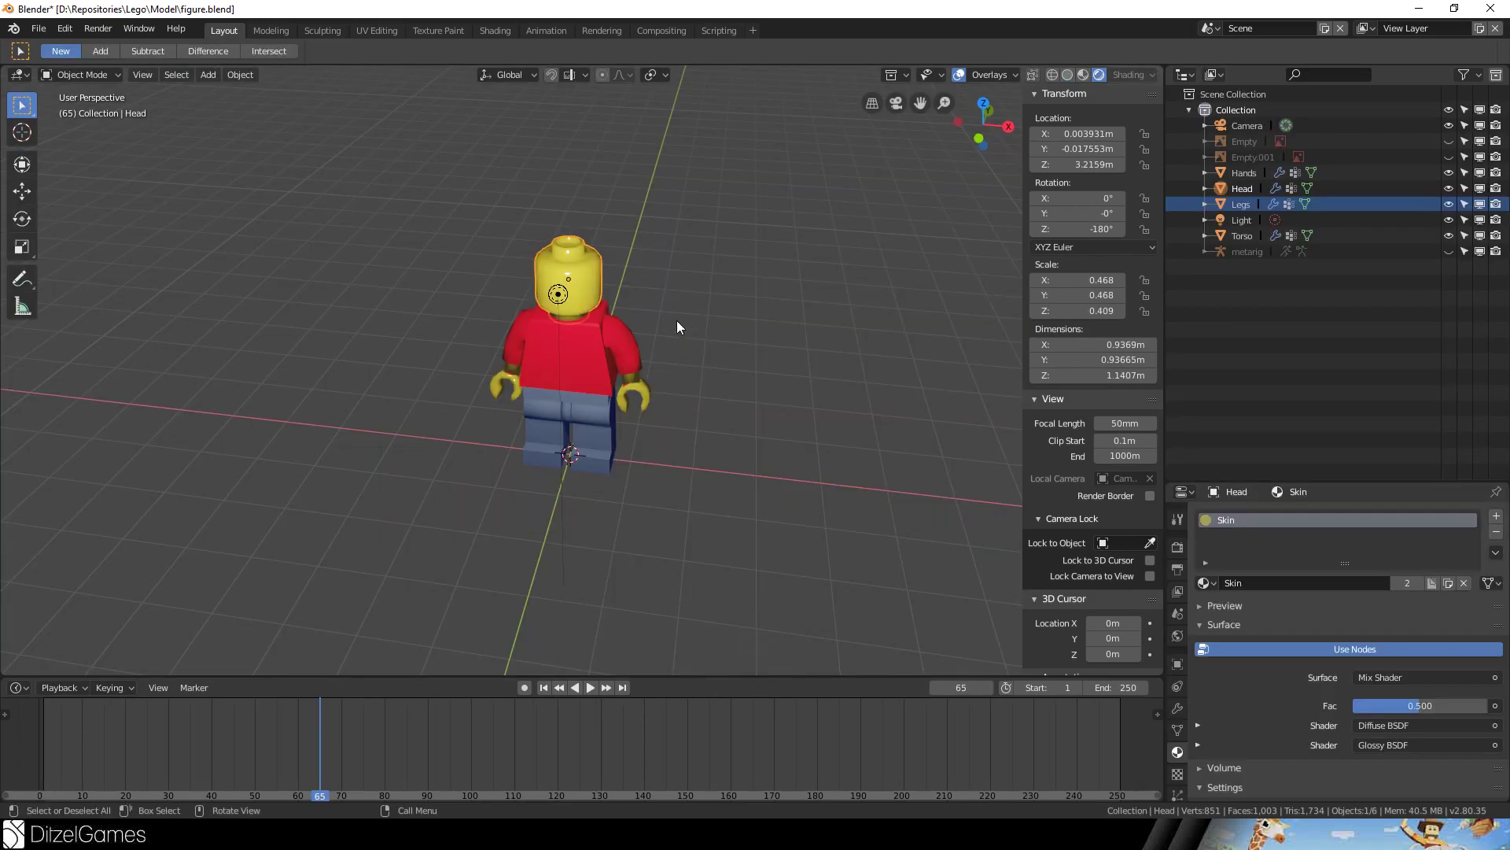
- Open the head mesh in Edit Mode and select all of its geometry
scroll(678, 321, up, 5)
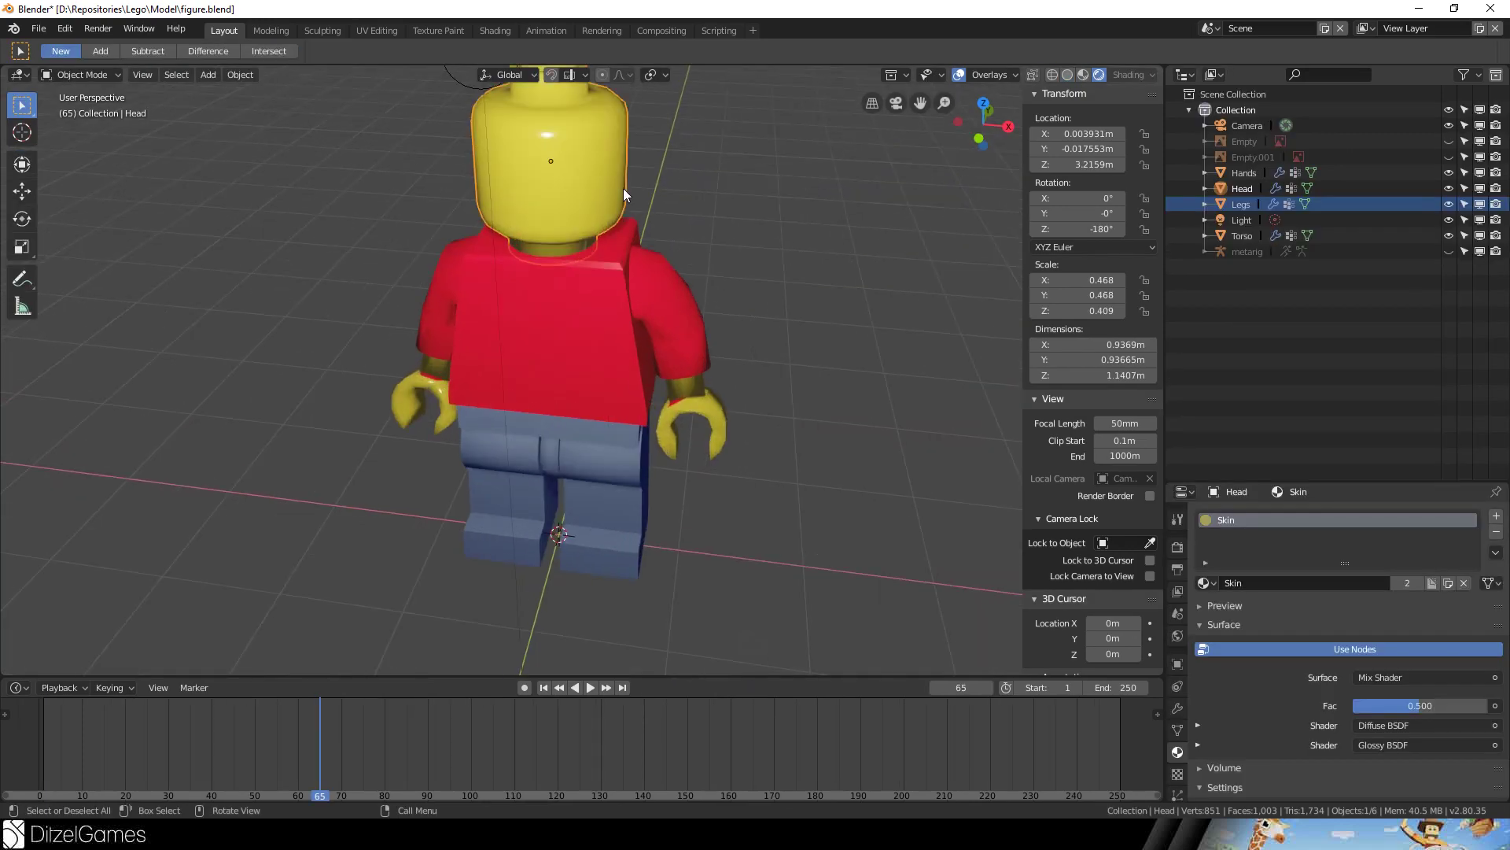
key(Tab)
middle_drag(623, 188, 551, 307)
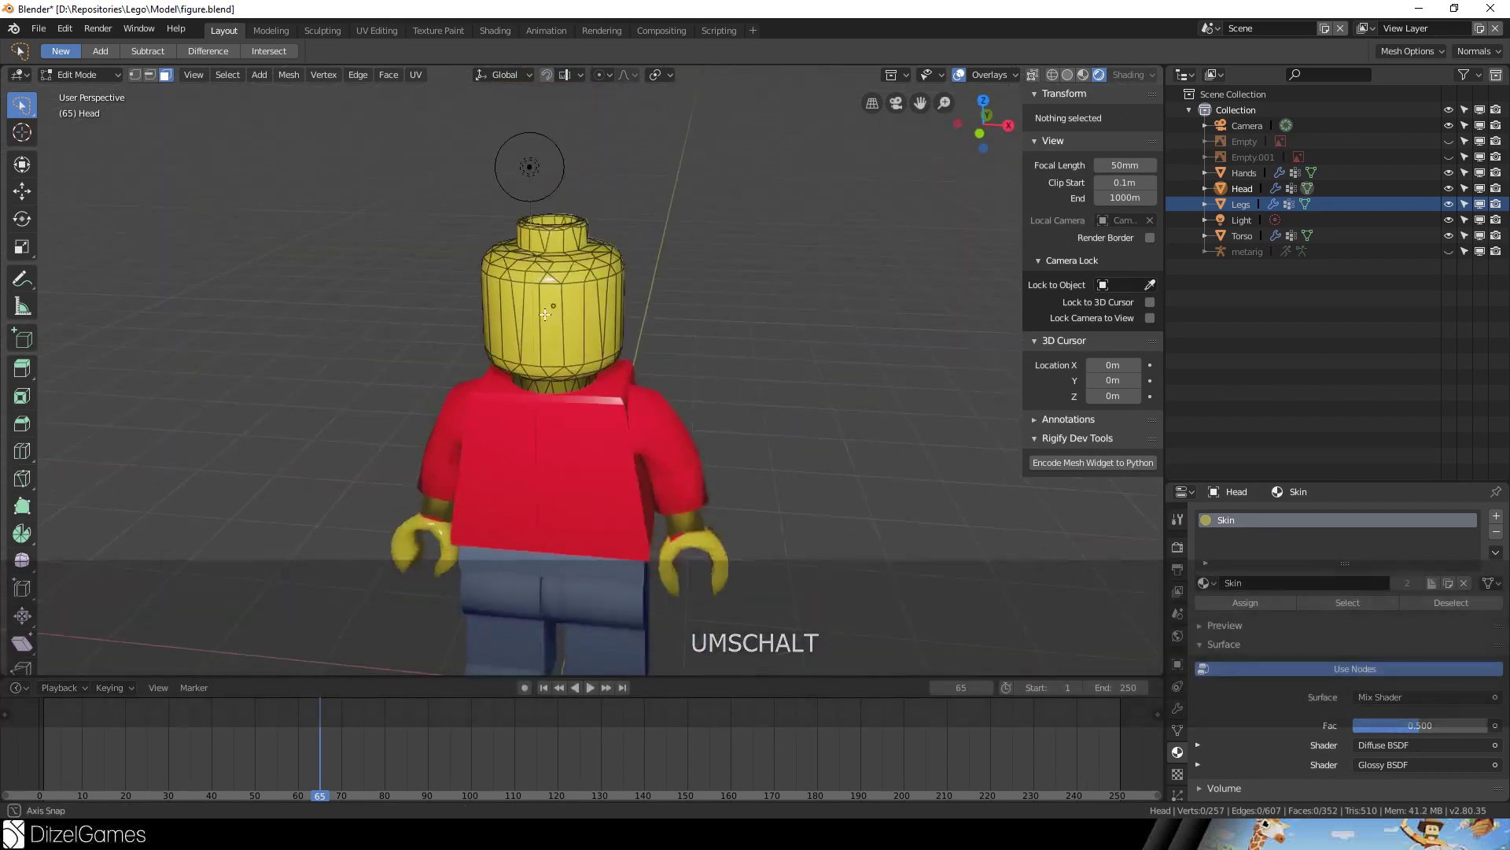
scroll(551, 307, up, 4)
click(555, 257)
key(a)
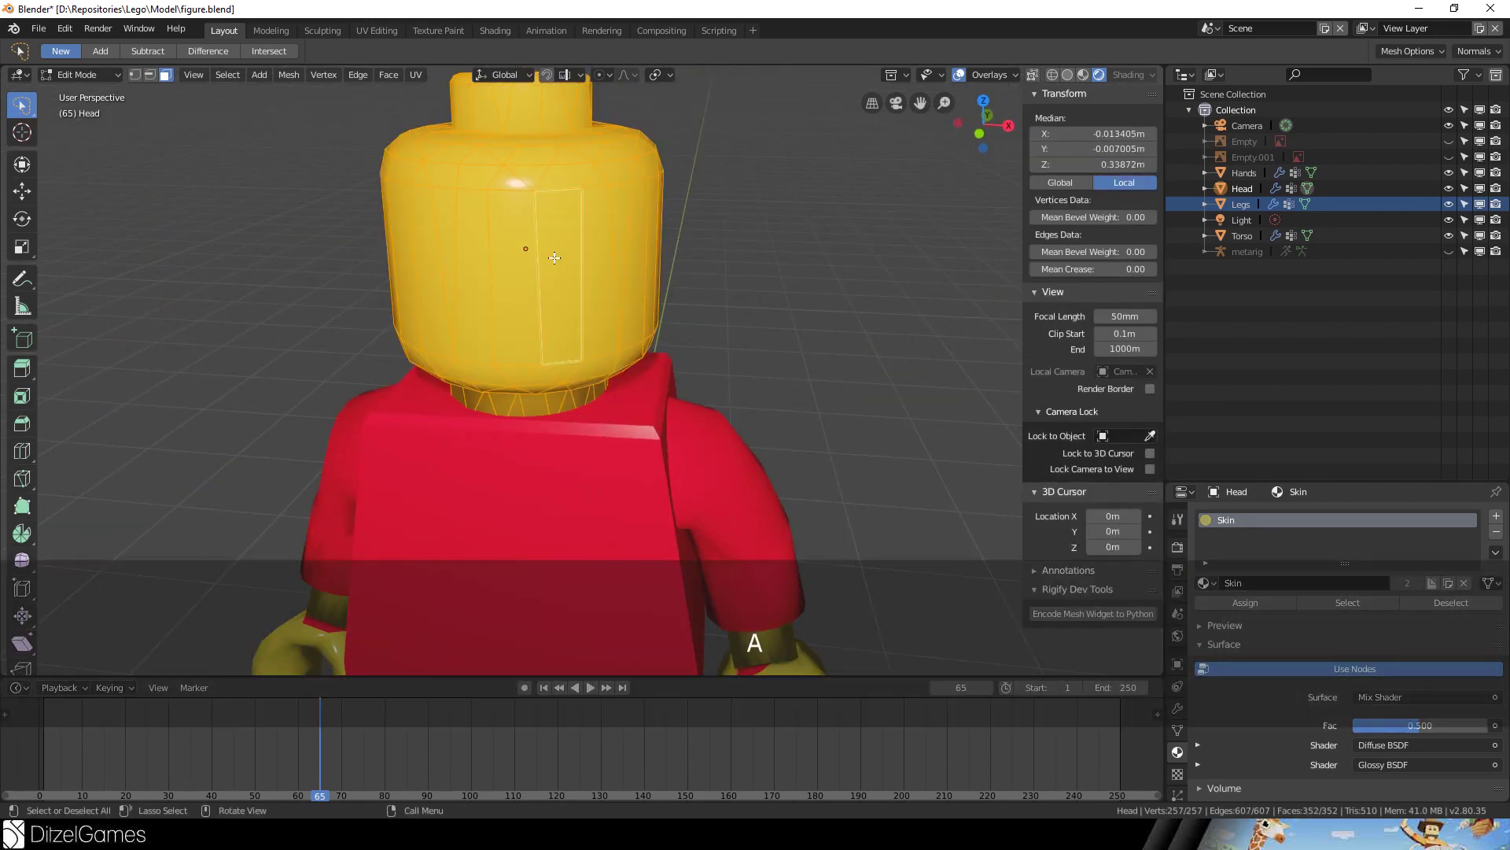
mouse_move(357, 285)
middle_down()
mouse_move(432, 253)
mouse_move(376, 290)
middle_up()
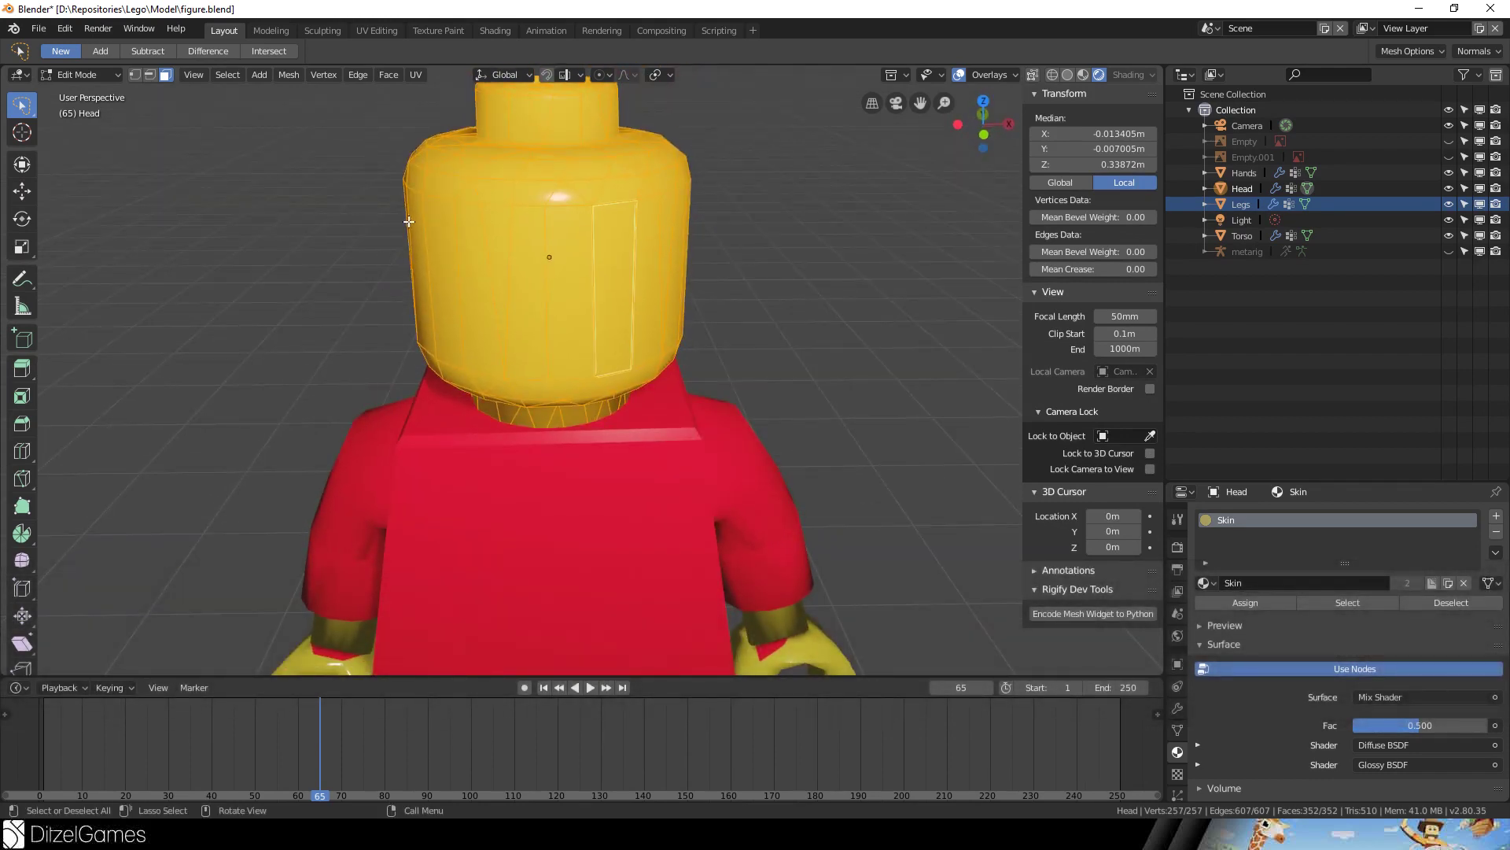
- Using edge selection, select the closed rectangular edge outline around the face area on the front of the head
click(447, 206)
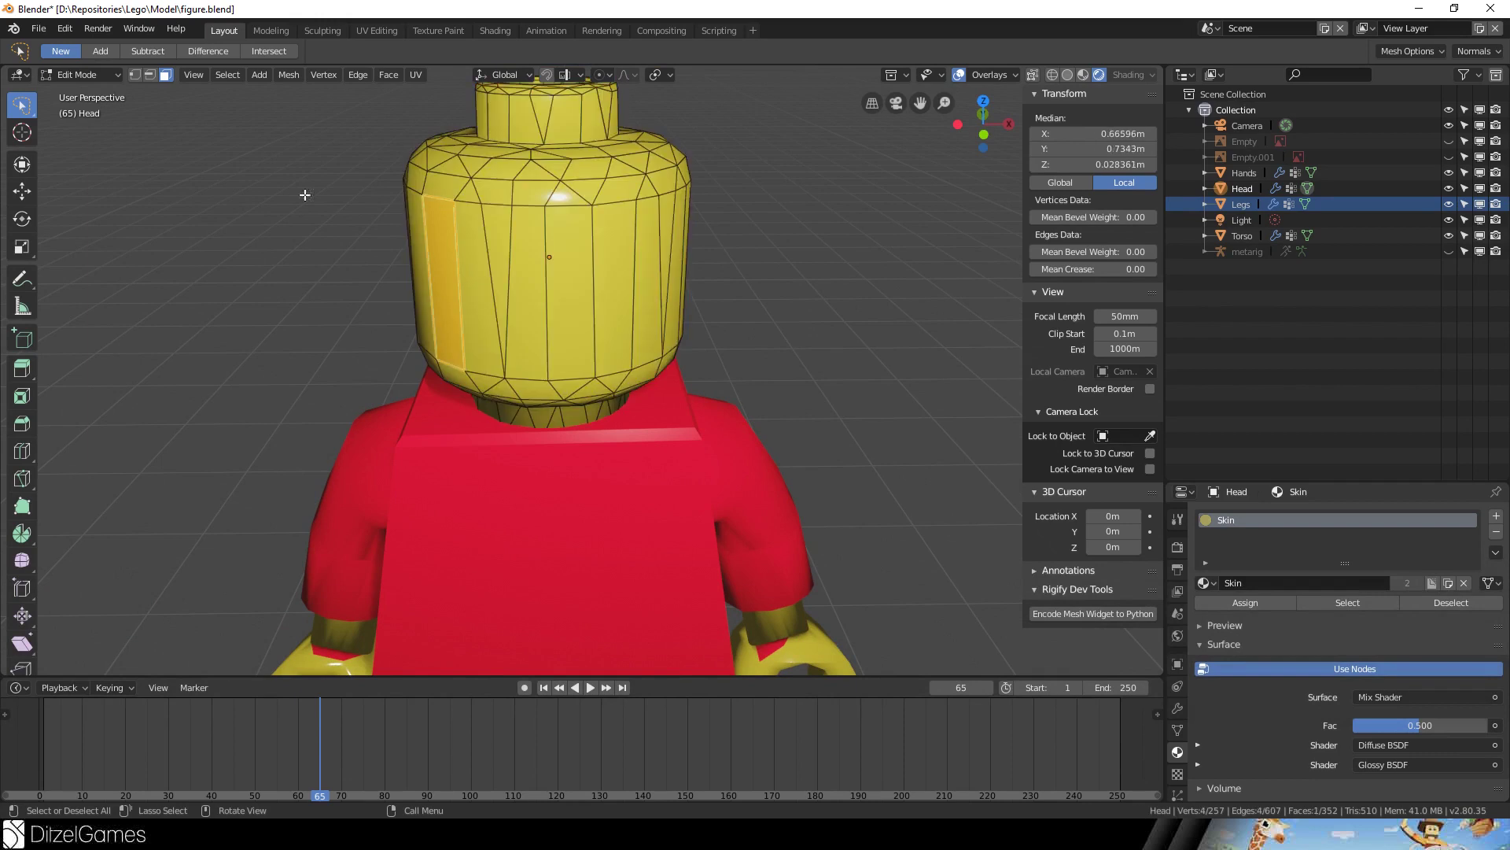
click(150, 75)
alt+click(433, 197)
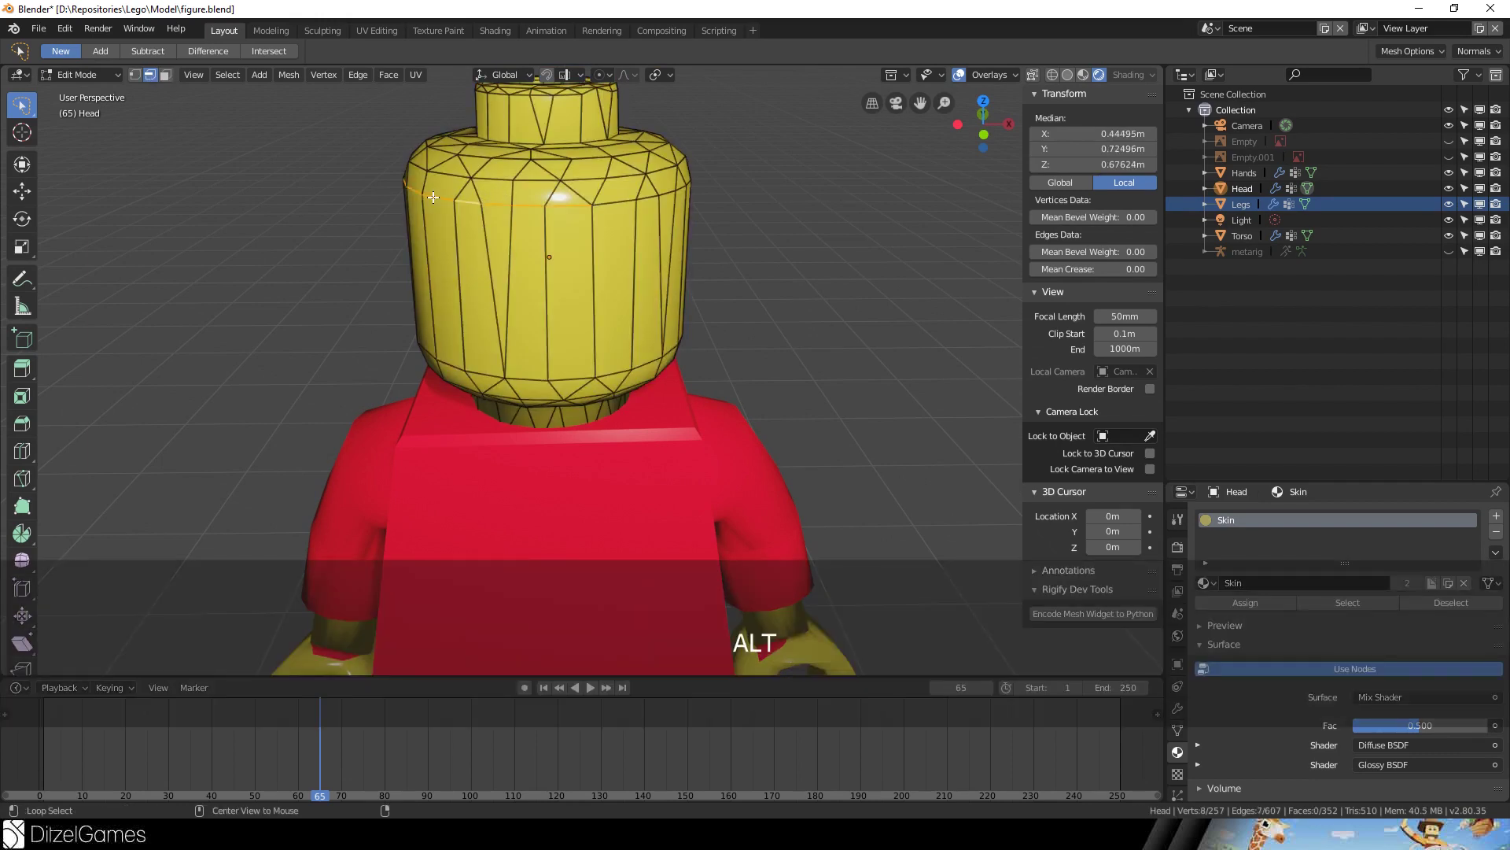
click(442, 200)
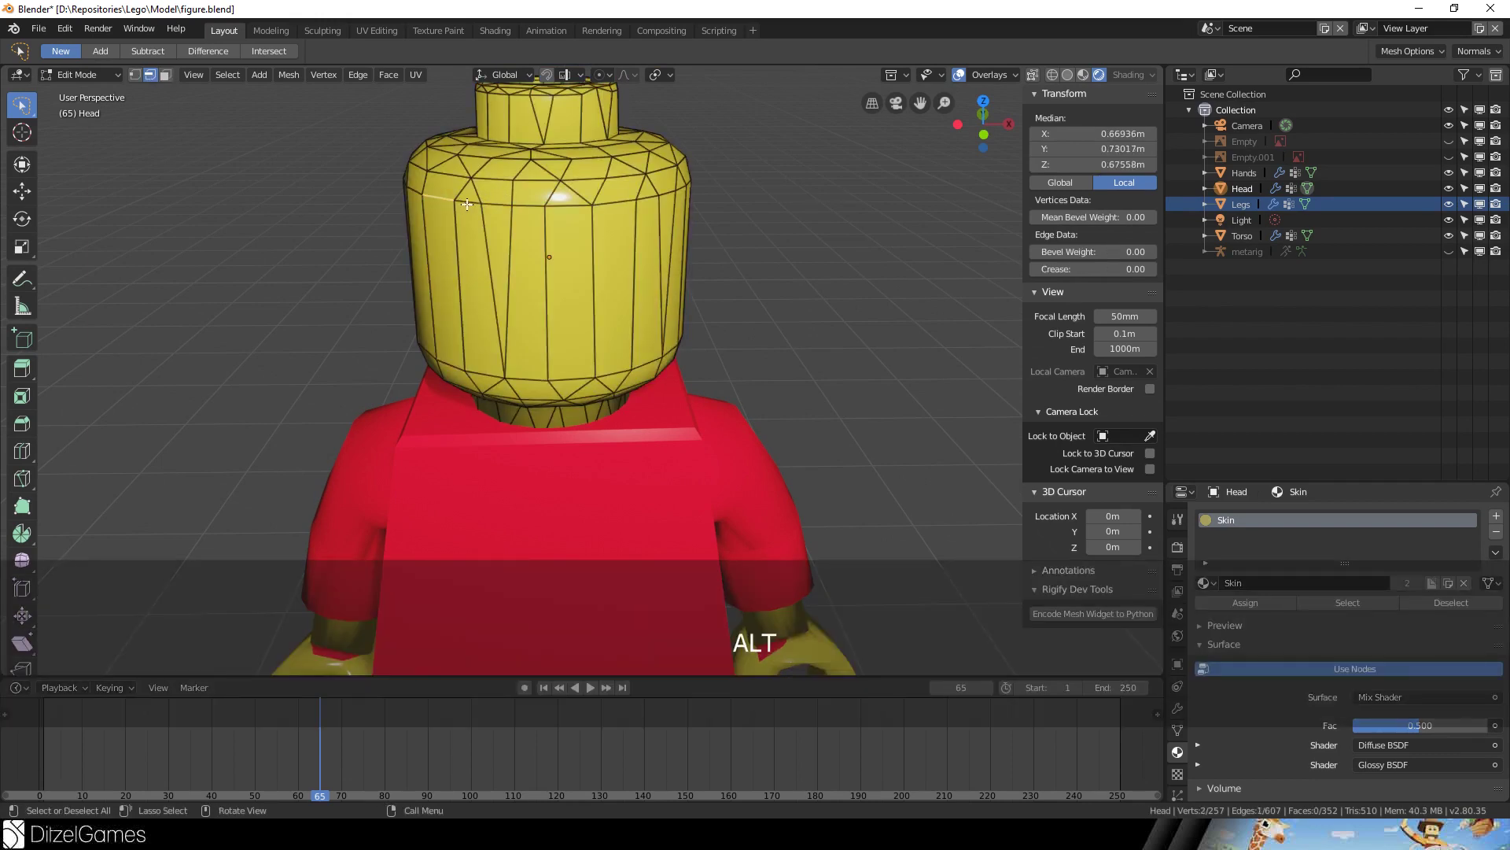
ctrl+click(489, 204)
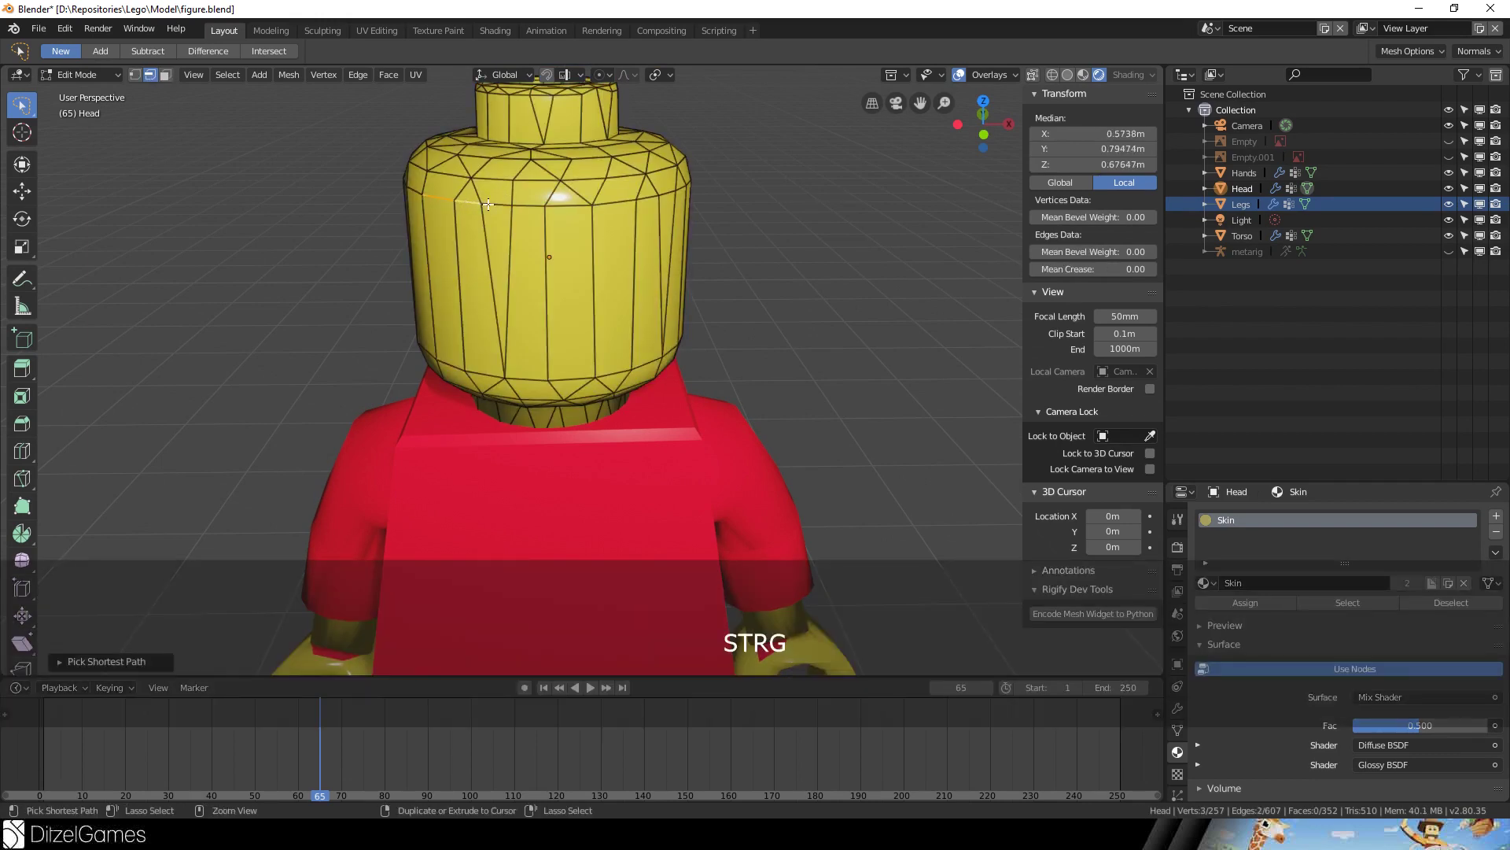
ctrl+click(660, 201)
ctrl+click(641, 361)
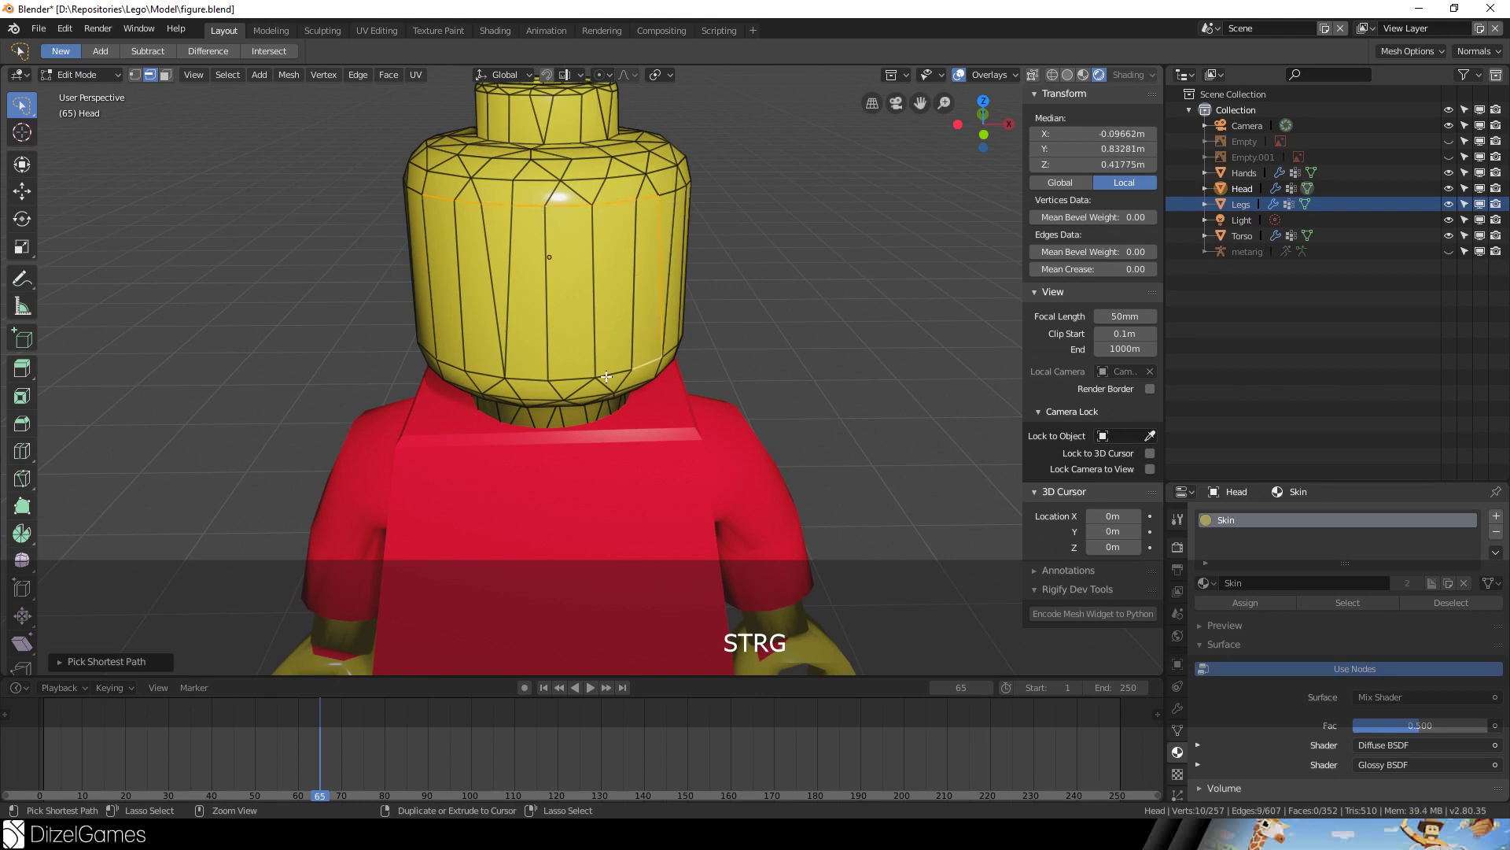
ctrl+click(583, 379)
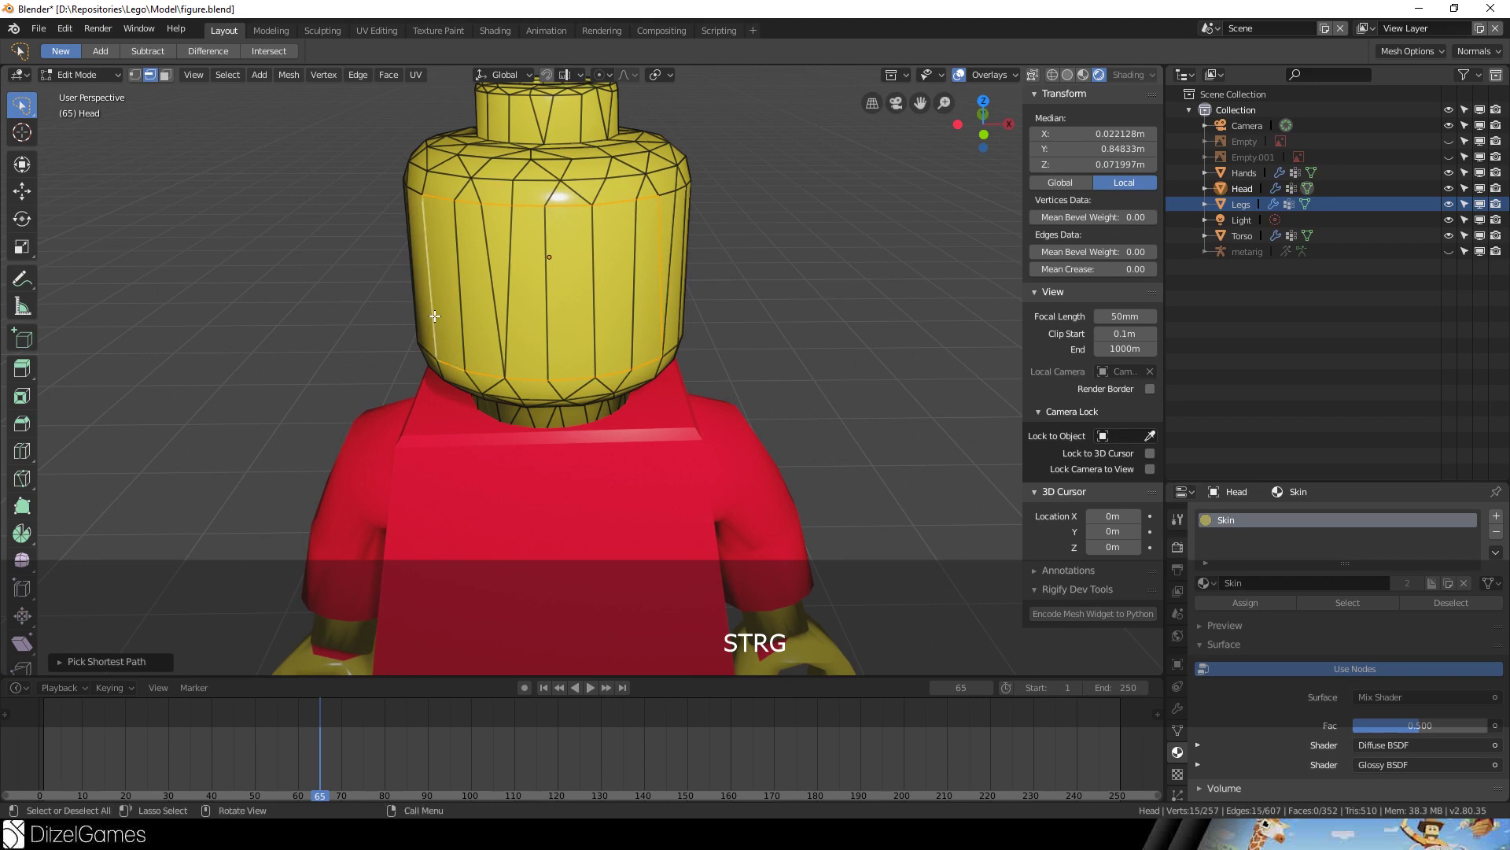
key(e)
right_click(287, 320)
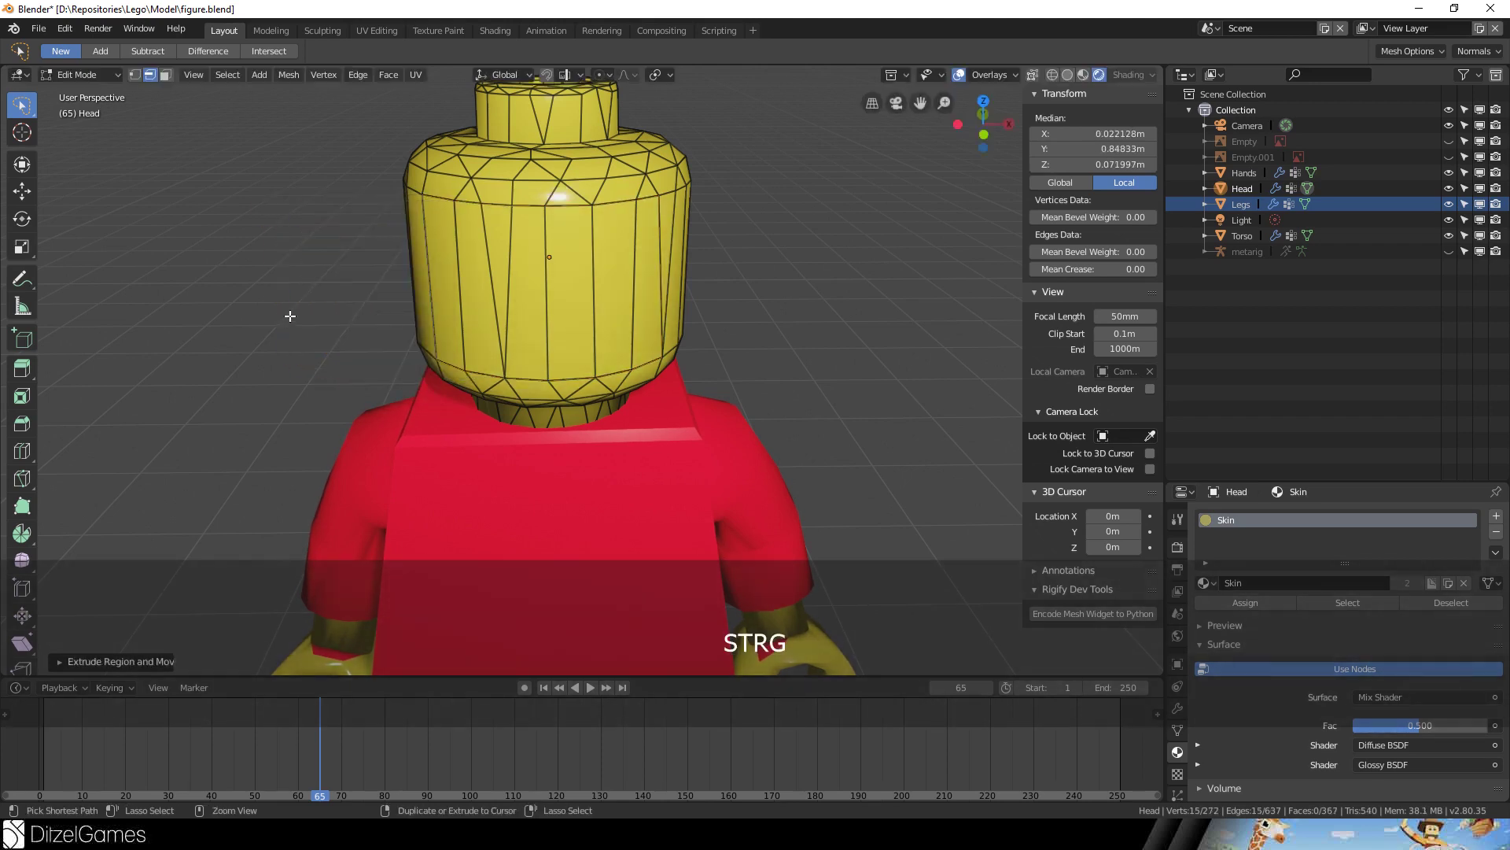
key(ctrl+z)
- Mark the selected face outline as a seam and unwrap the entire head mesh
key(ctrl+e)
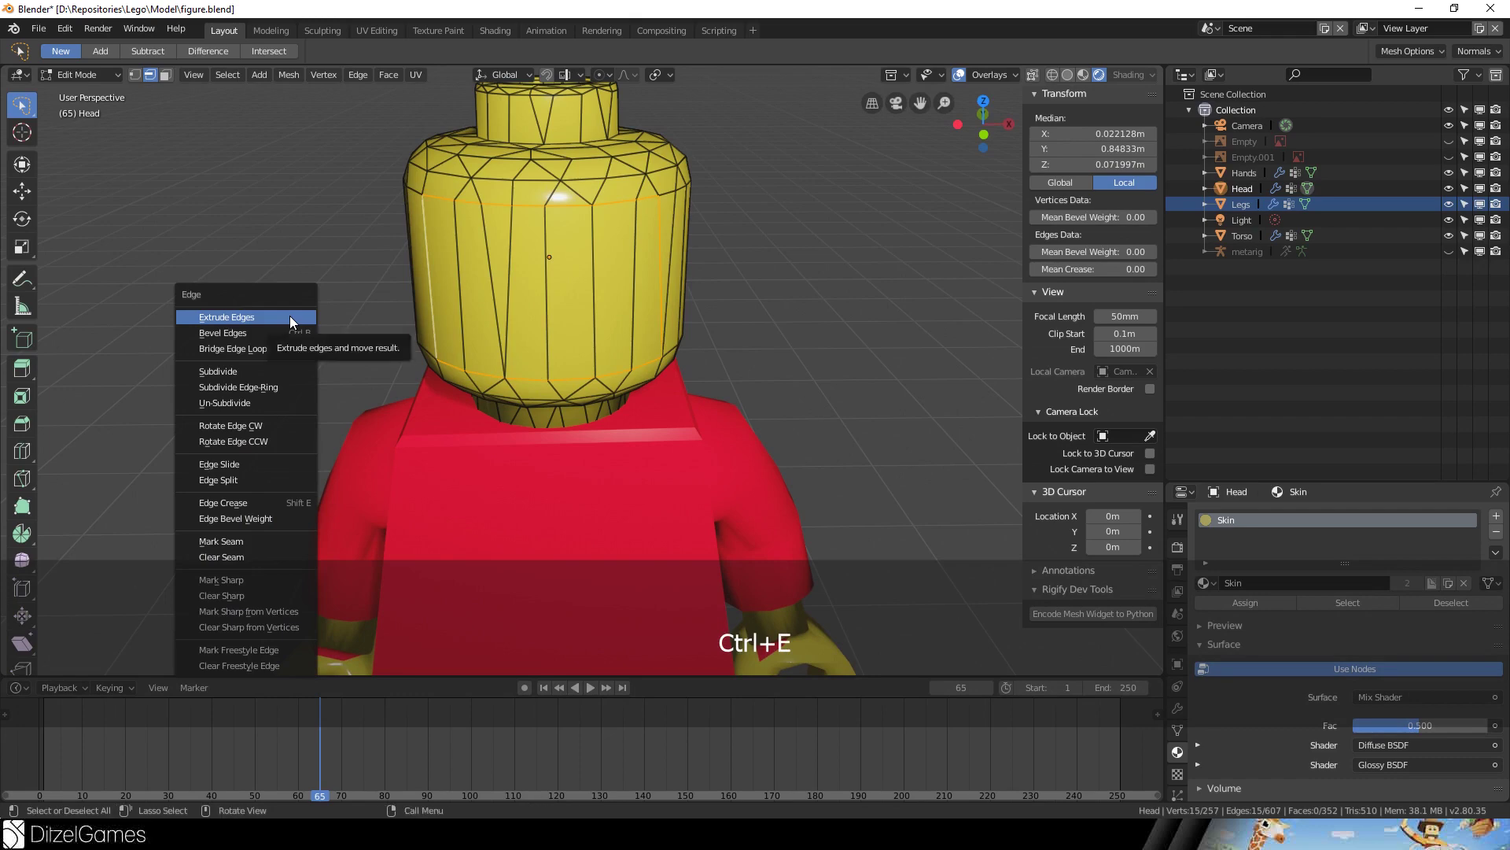
click(254, 546)
key(a)
mouse_move(290, 331)
middle_down()
mouse_move(388, 273)
mouse_move(276, 340)
middle_up()
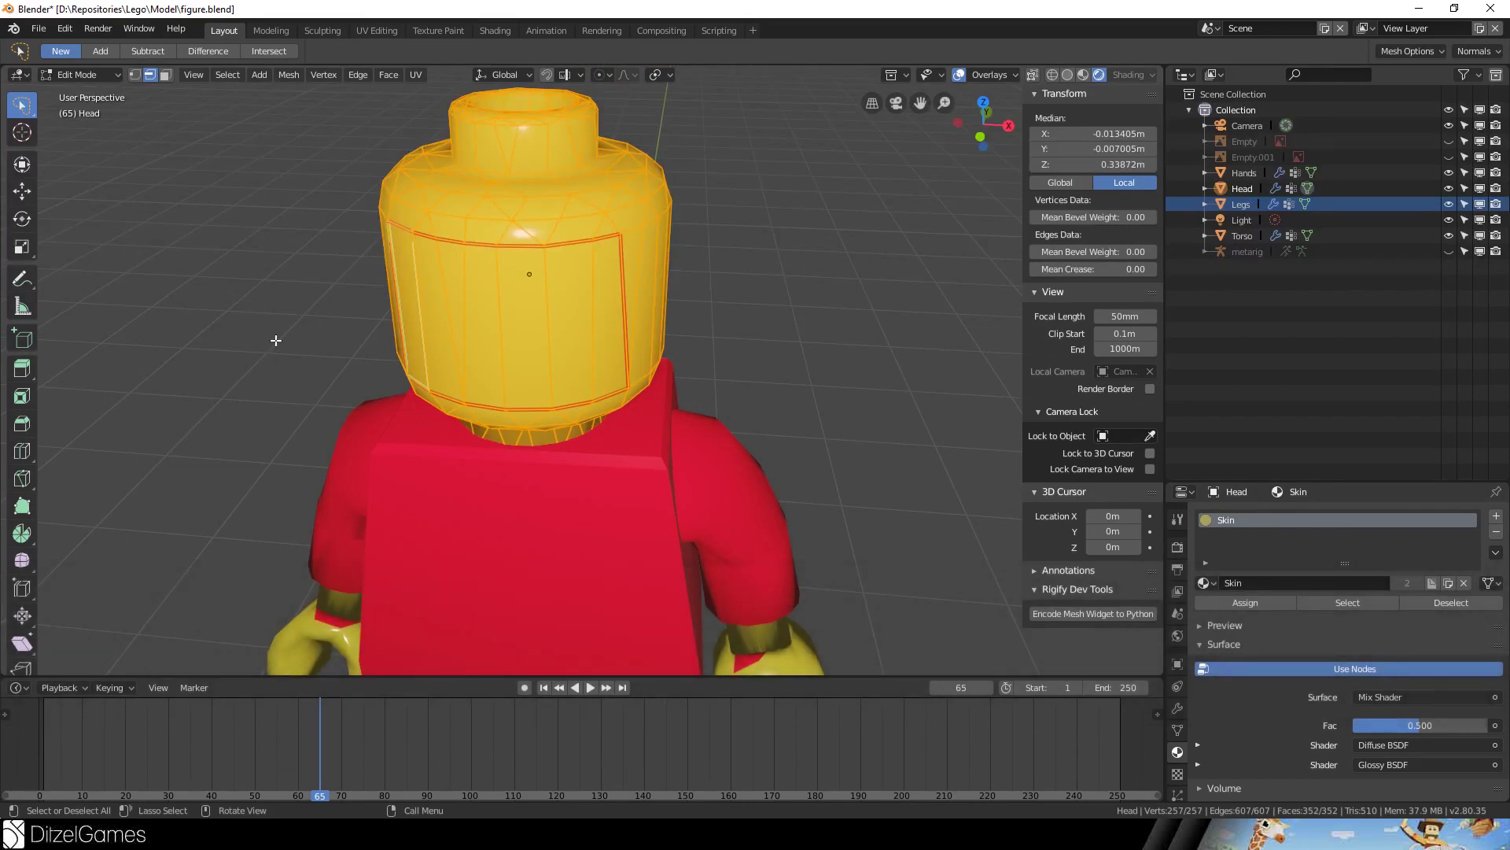
key(u)
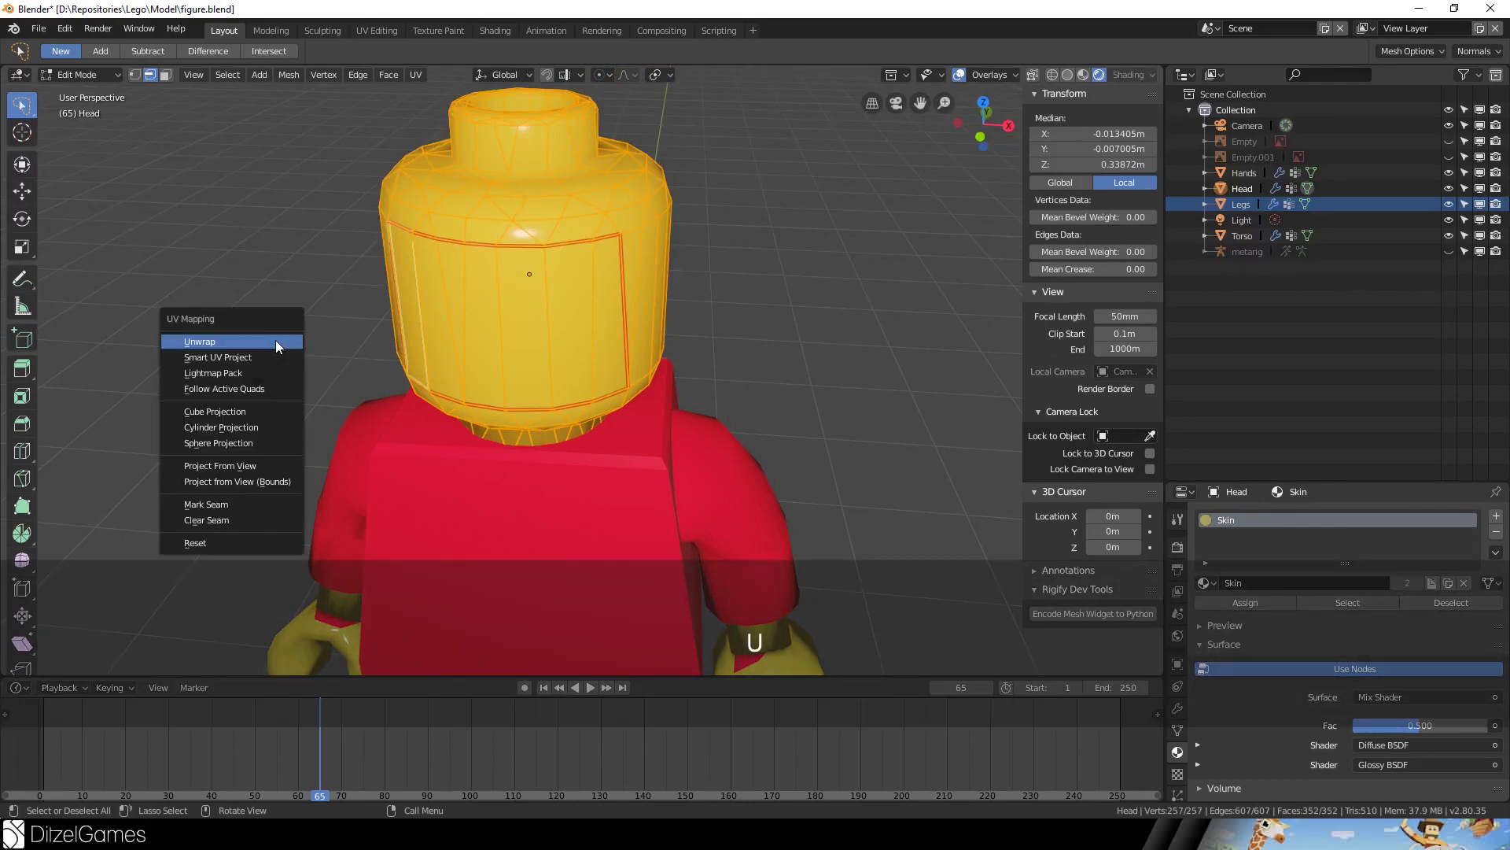
click(283, 341)
- Split the 3D viewport into two side-by-side areas and show the UV Editor in the second one
drag(1161, 72, 543, 629)
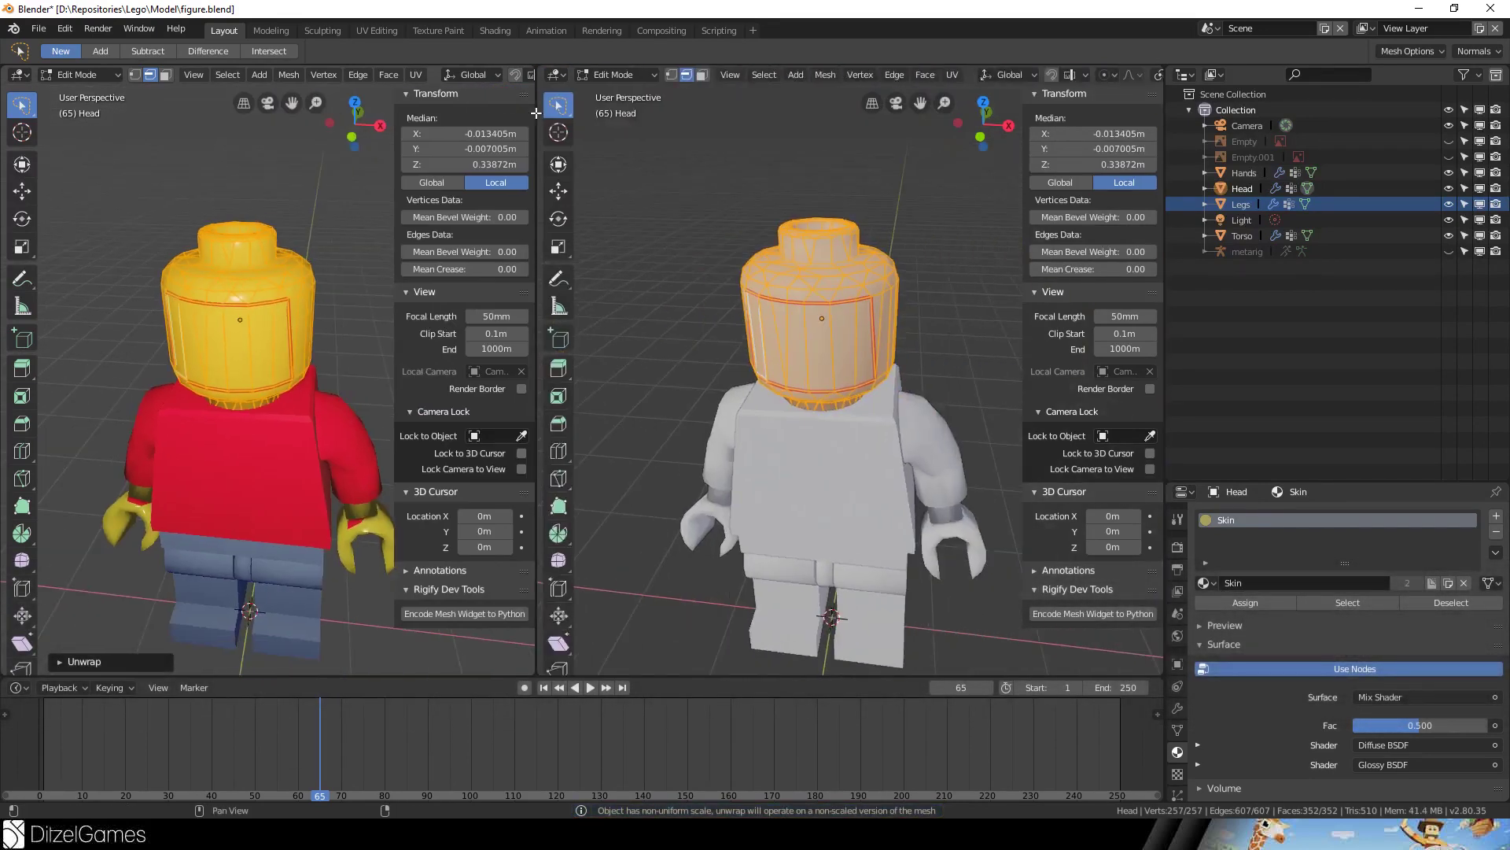
click(557, 75)
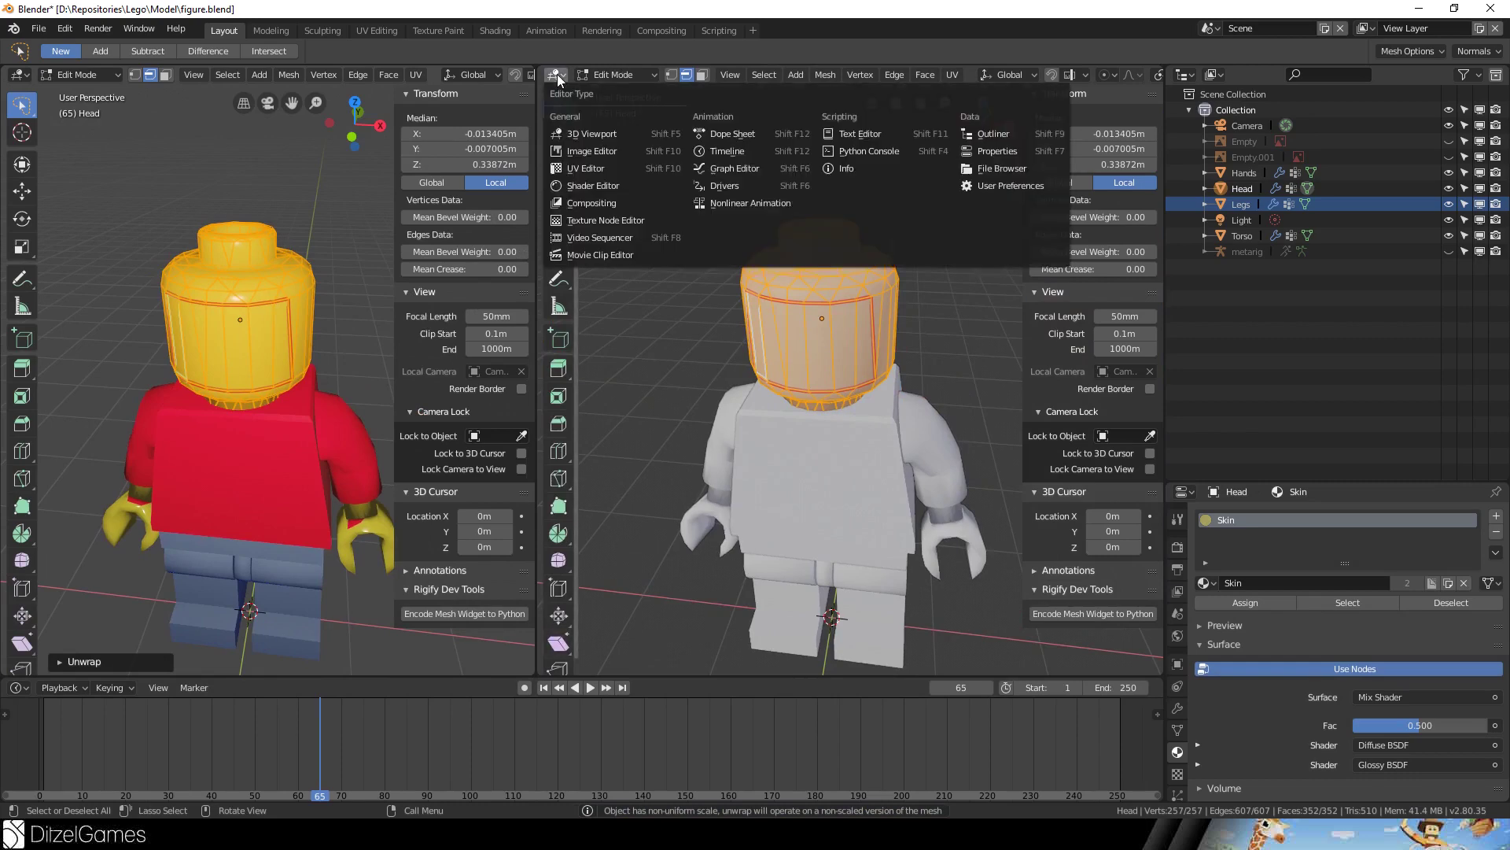
click(588, 169)
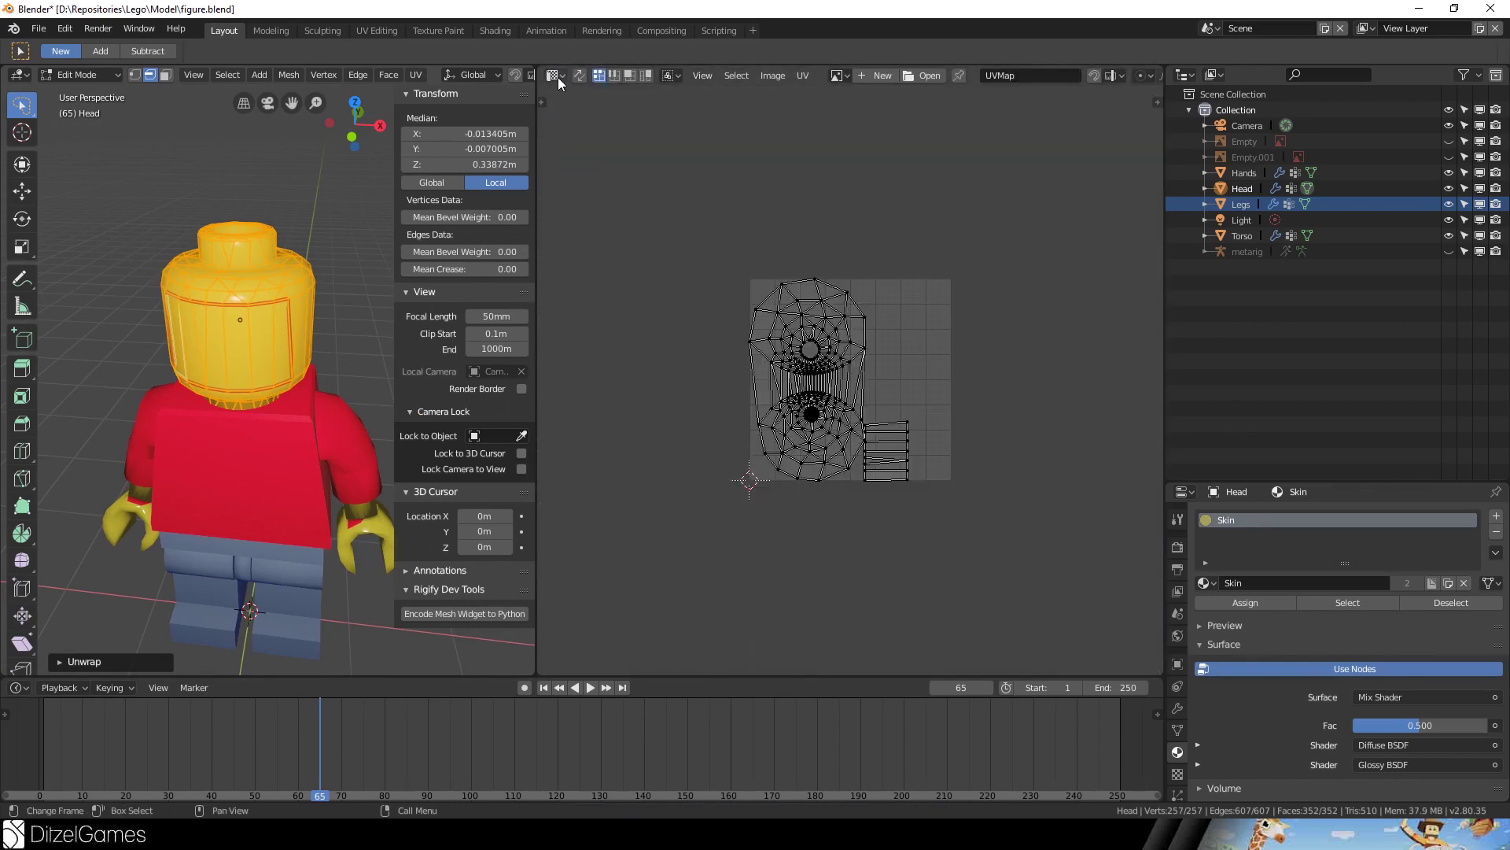
- Frame the head's UV layout and load face.png as the image behind it
key(Home)
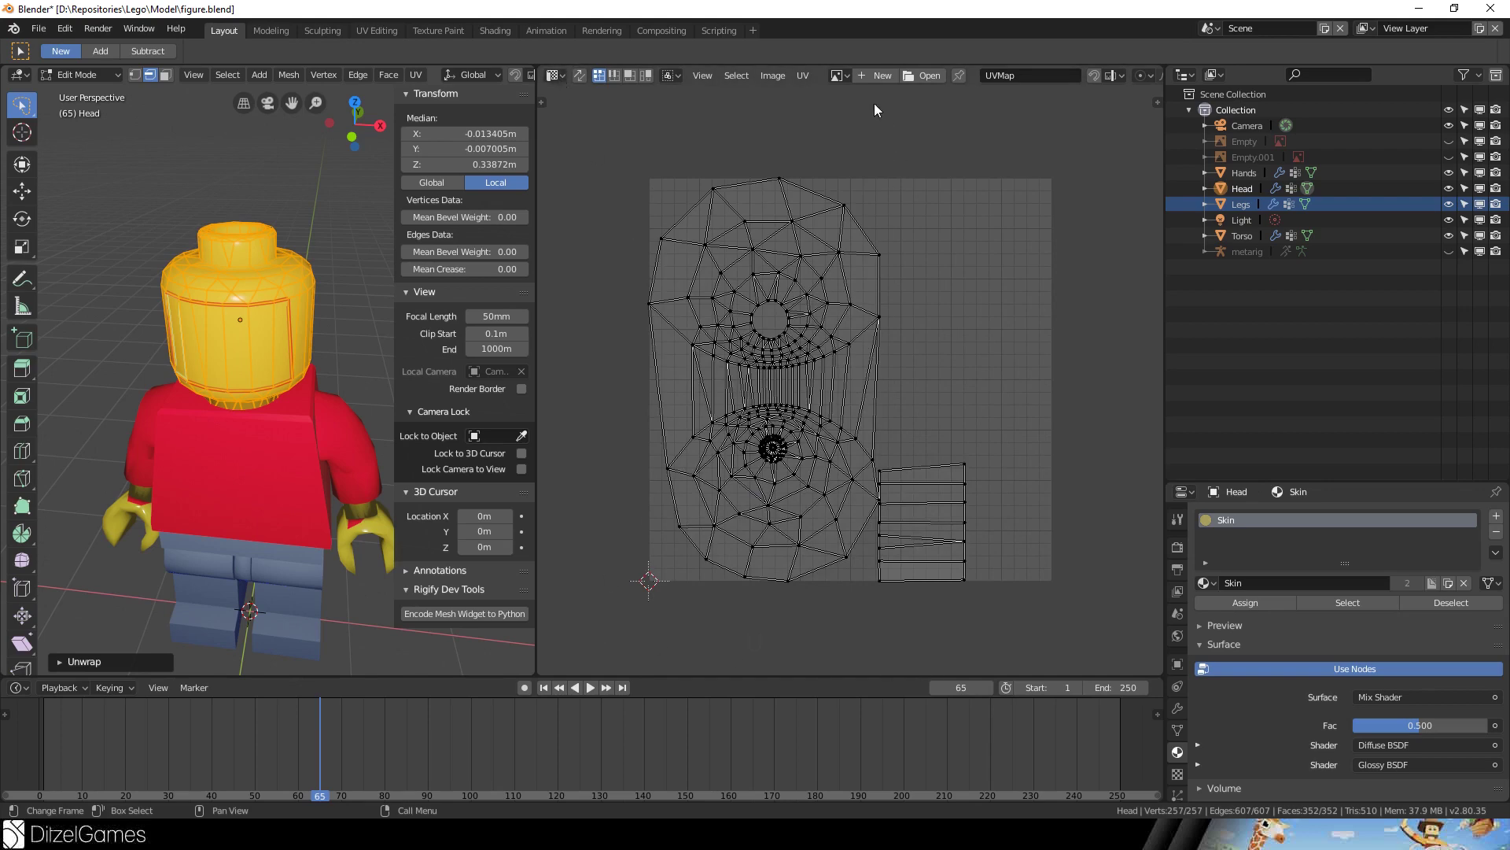
click(905, 75)
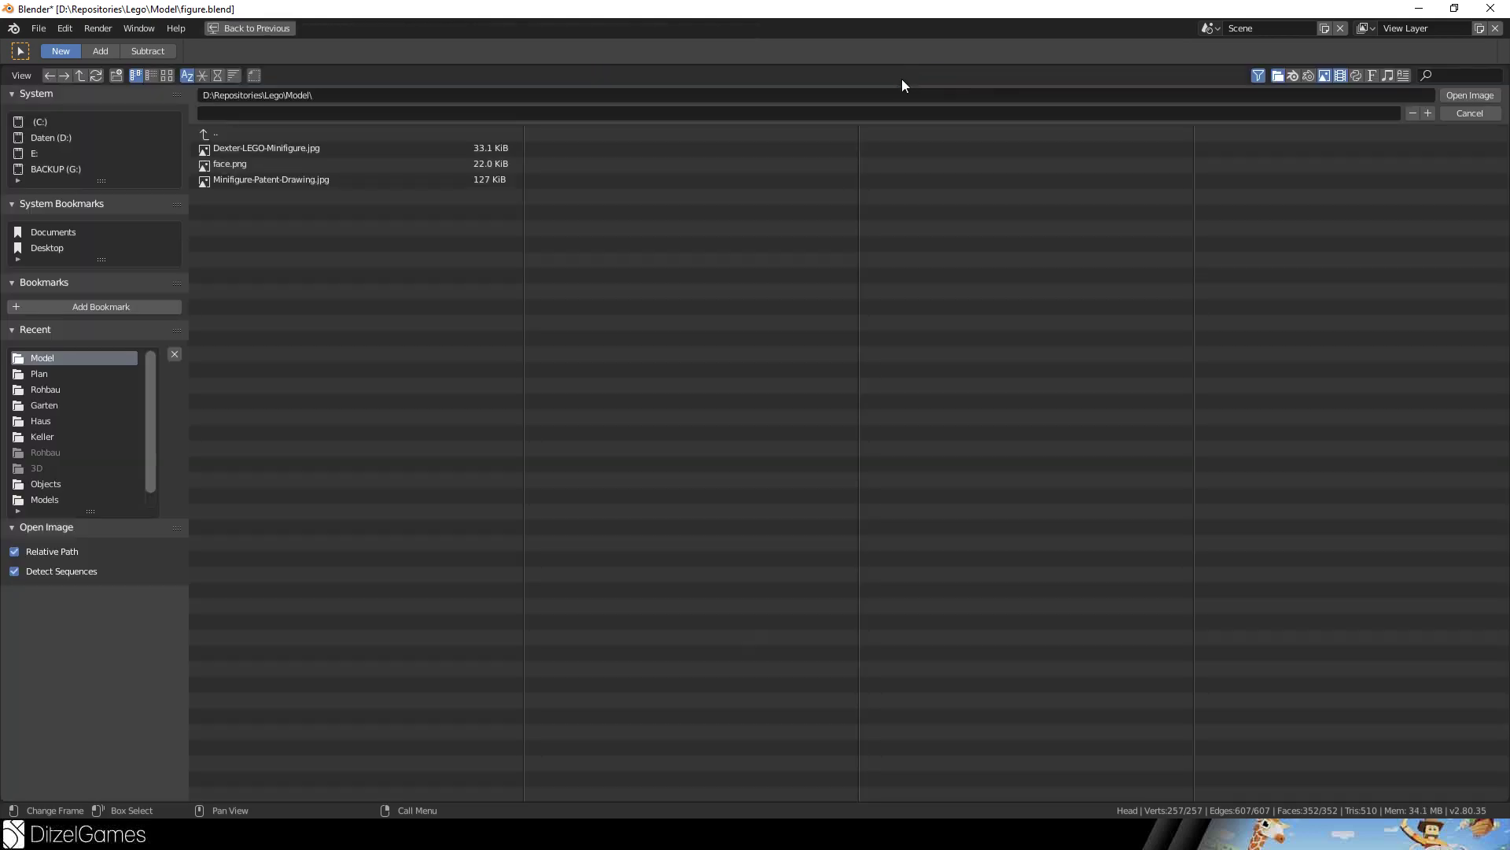
double_click(261, 158)
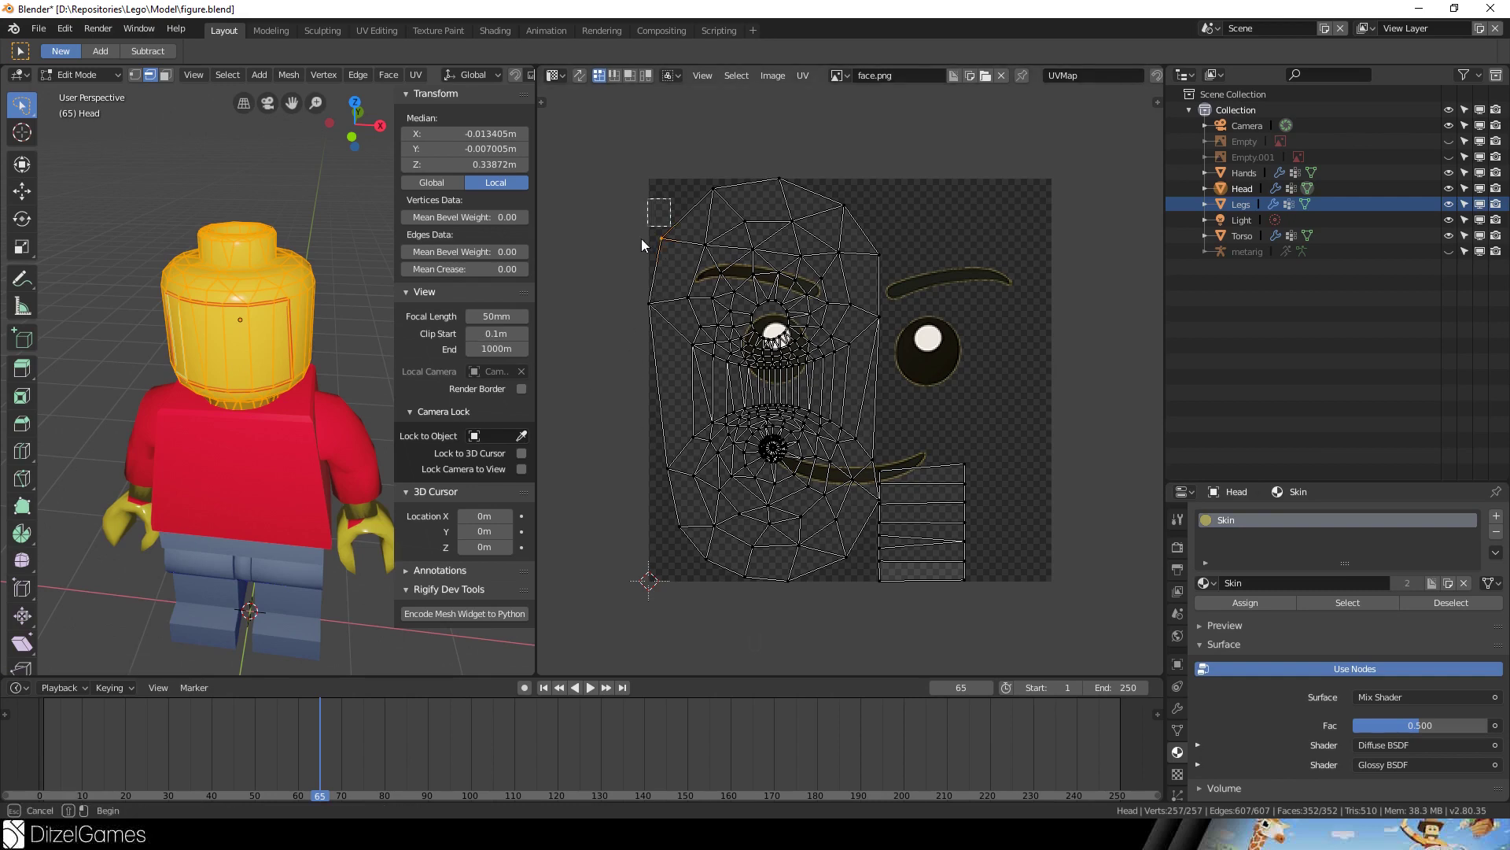
- Select the whole head UV layout, shrink it and move it to an empty area beside the mouth in the face image
drag(670, 199, 640, 554)
drag(591, 148, 1021, 681)
key(s)
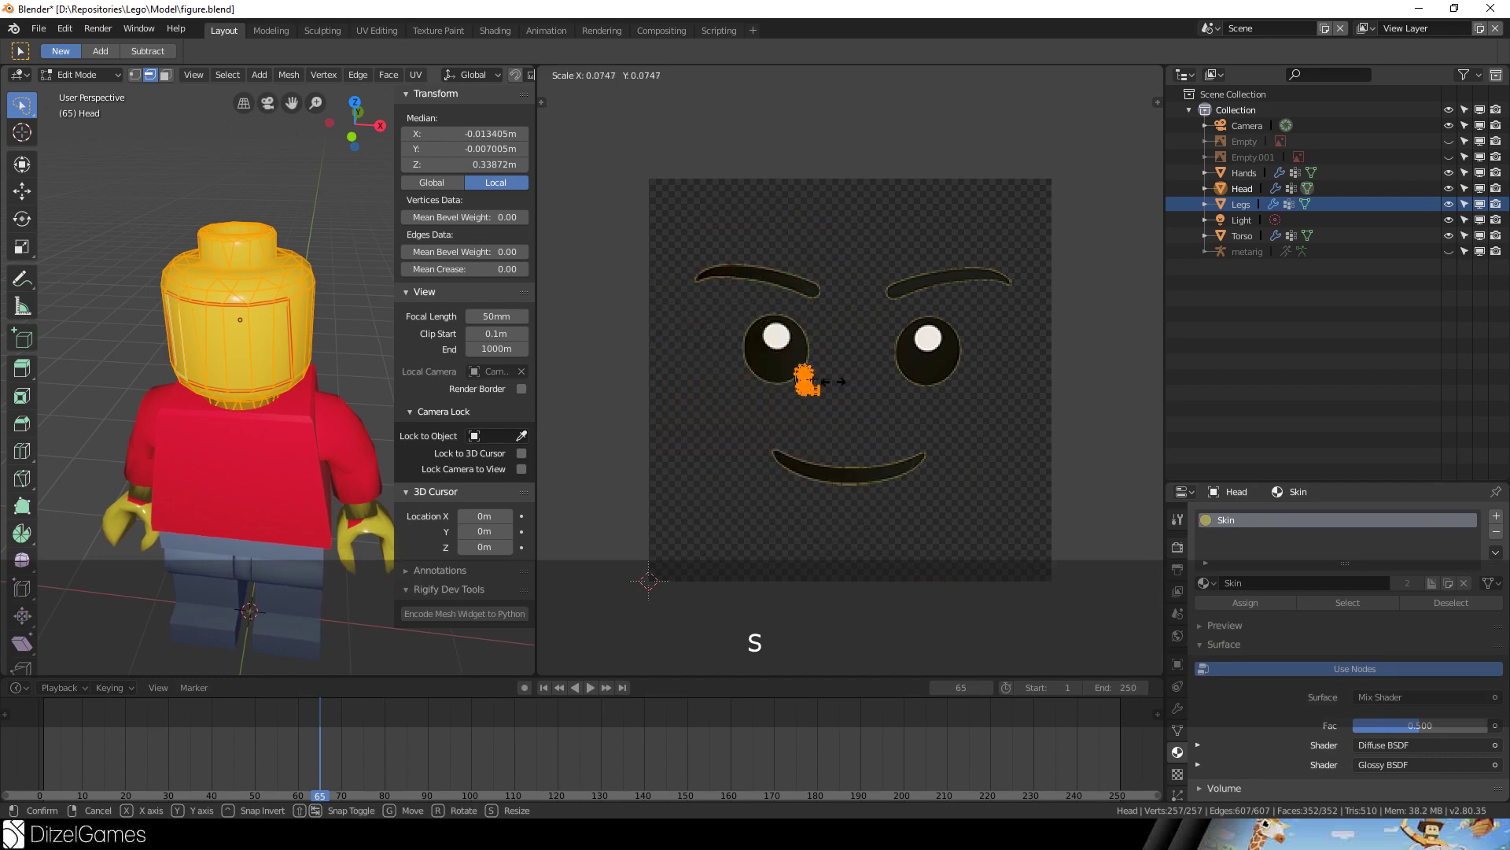
click(868, 399)
key(g)
click(1036, 515)
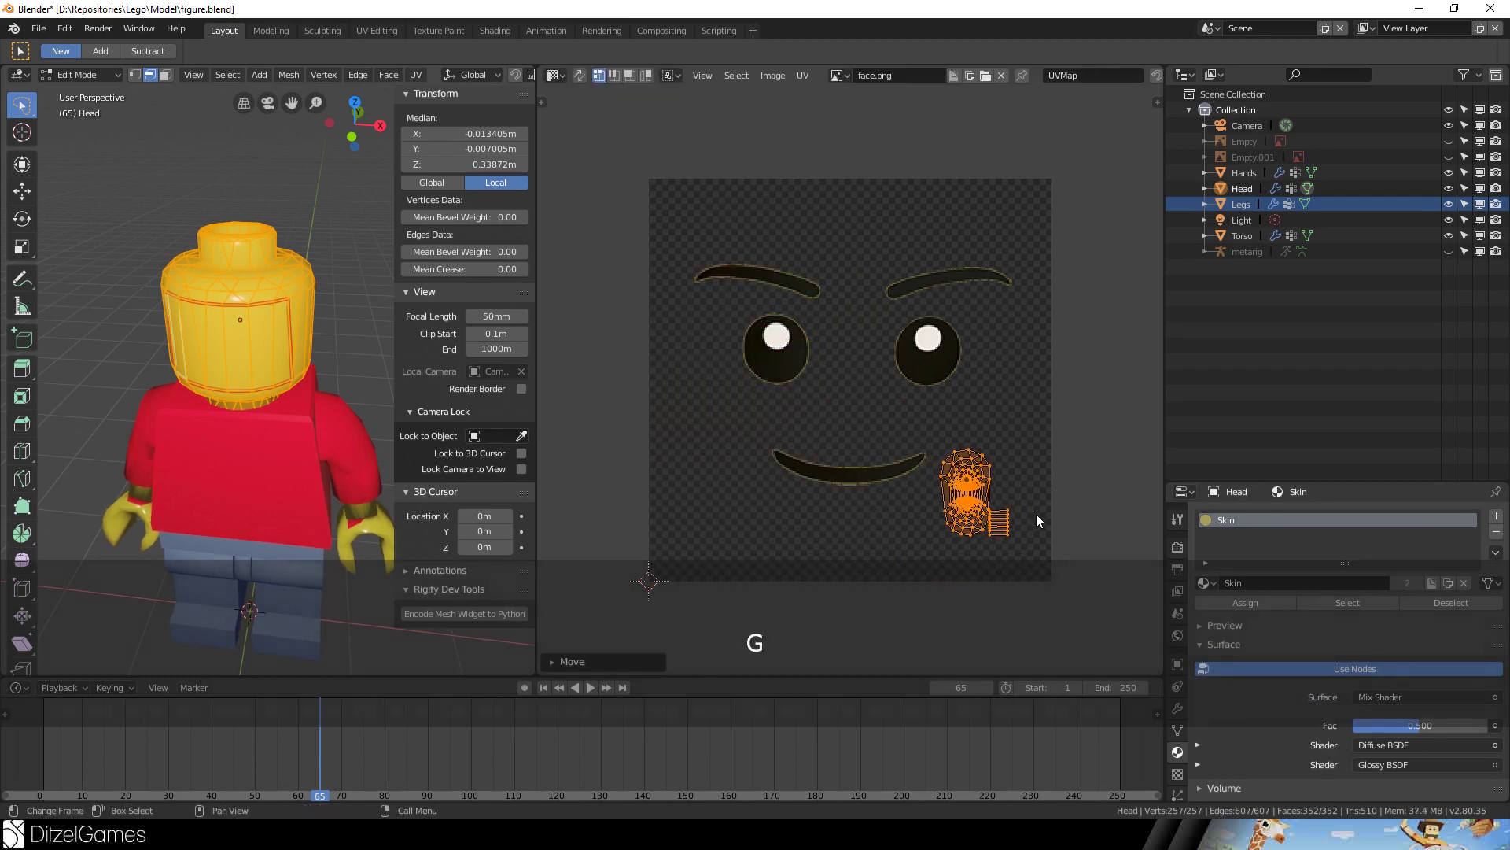
- Select only the rectangular face-panel UV island, move it between the eyes of the face image and rotate it about a quarter turn
click(1001, 520)
key(ctrl+l)
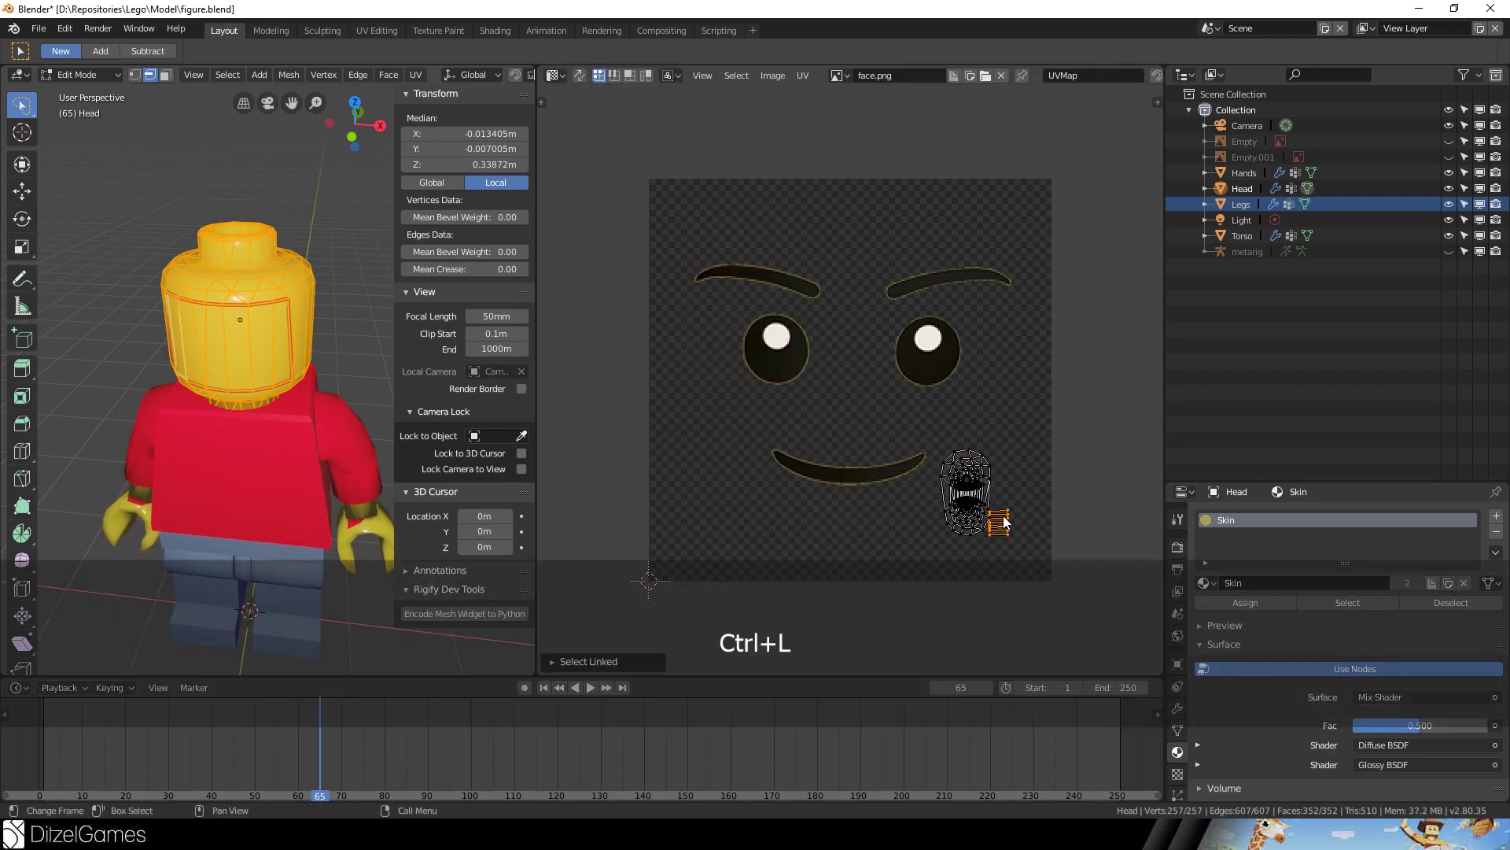
key(g)
click(847, 373)
key(r)
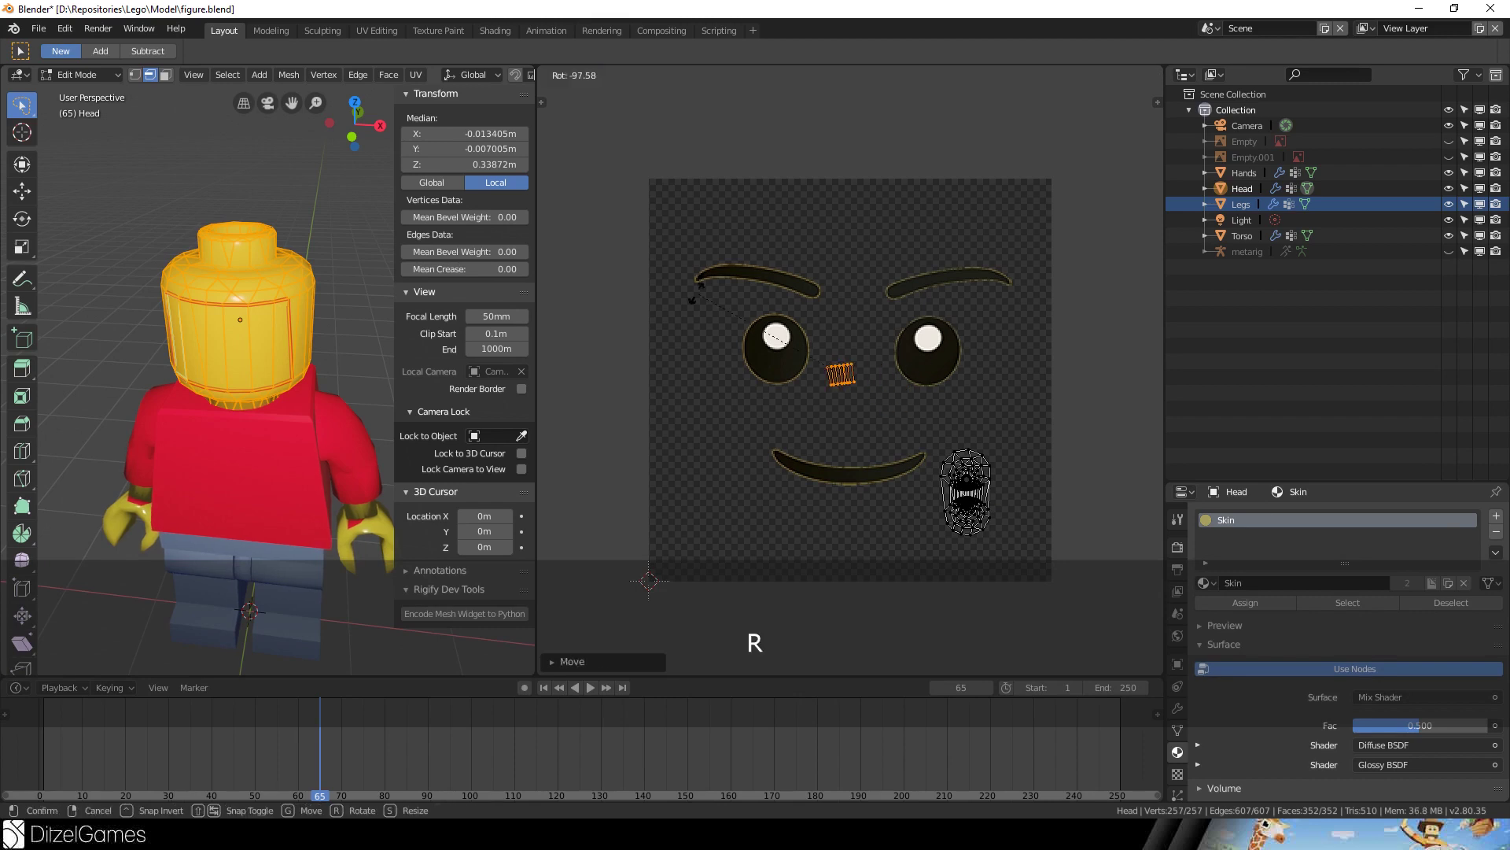
click(708, 310)
- Enlarge the face-panel island until it covers the drawn eyebrows, eyes and mouth, and straighten it to the image edges
key(s)
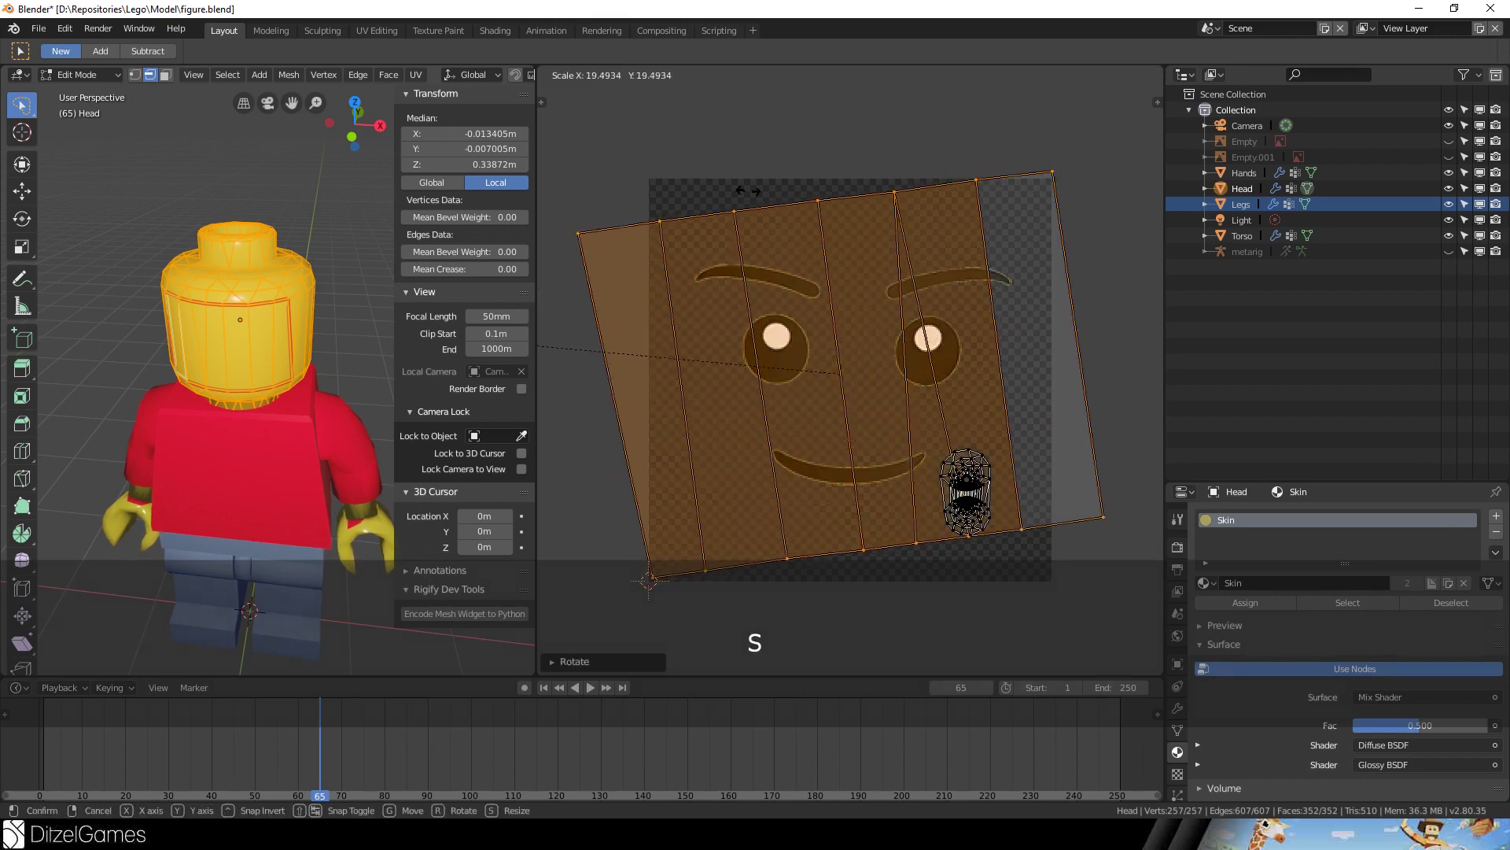
click(747, 190)
key(r)
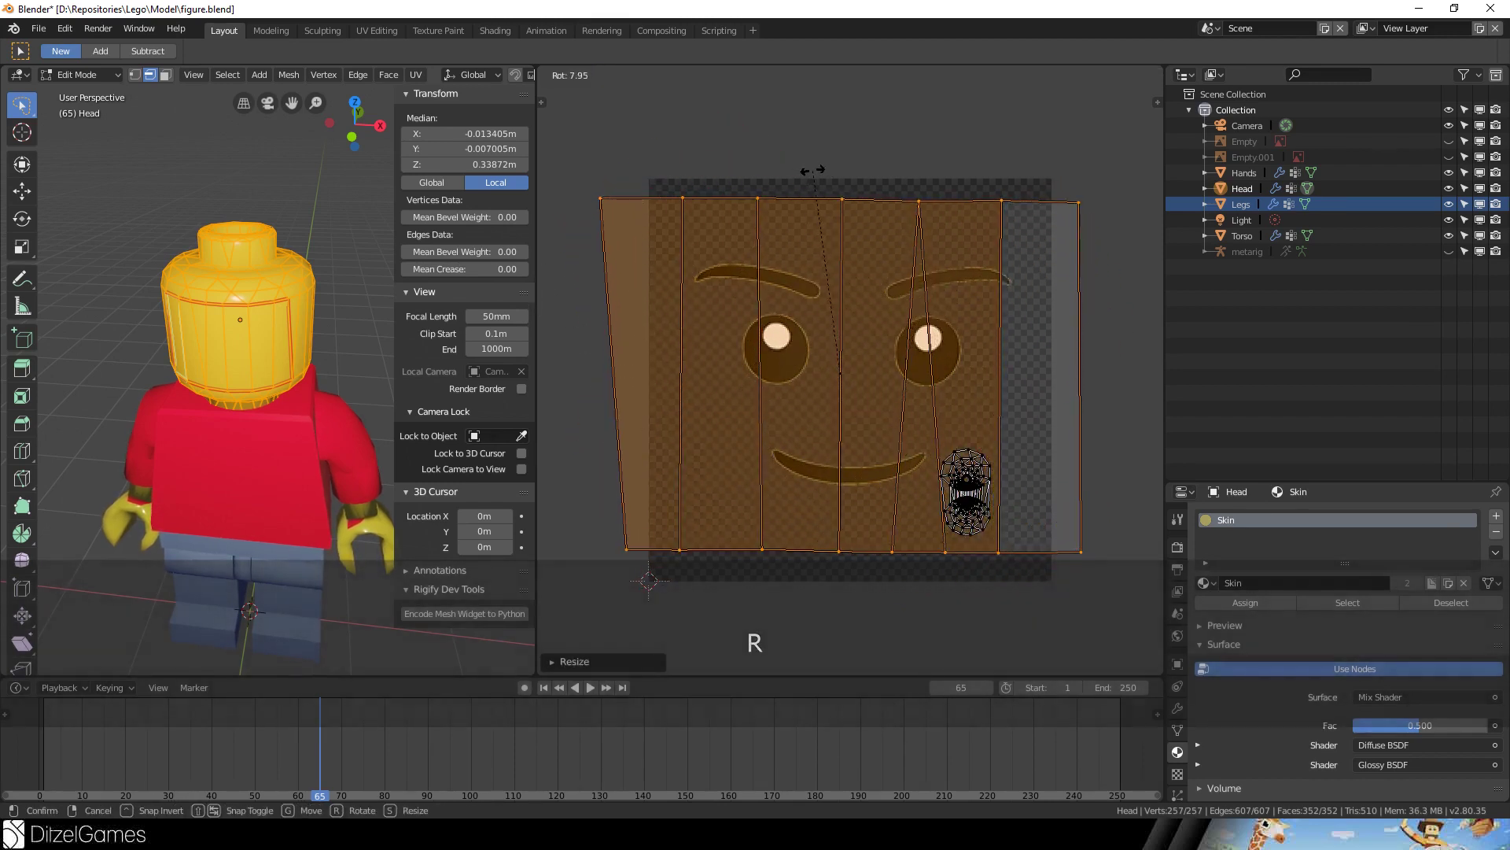
key(s)
click(1072, 175)
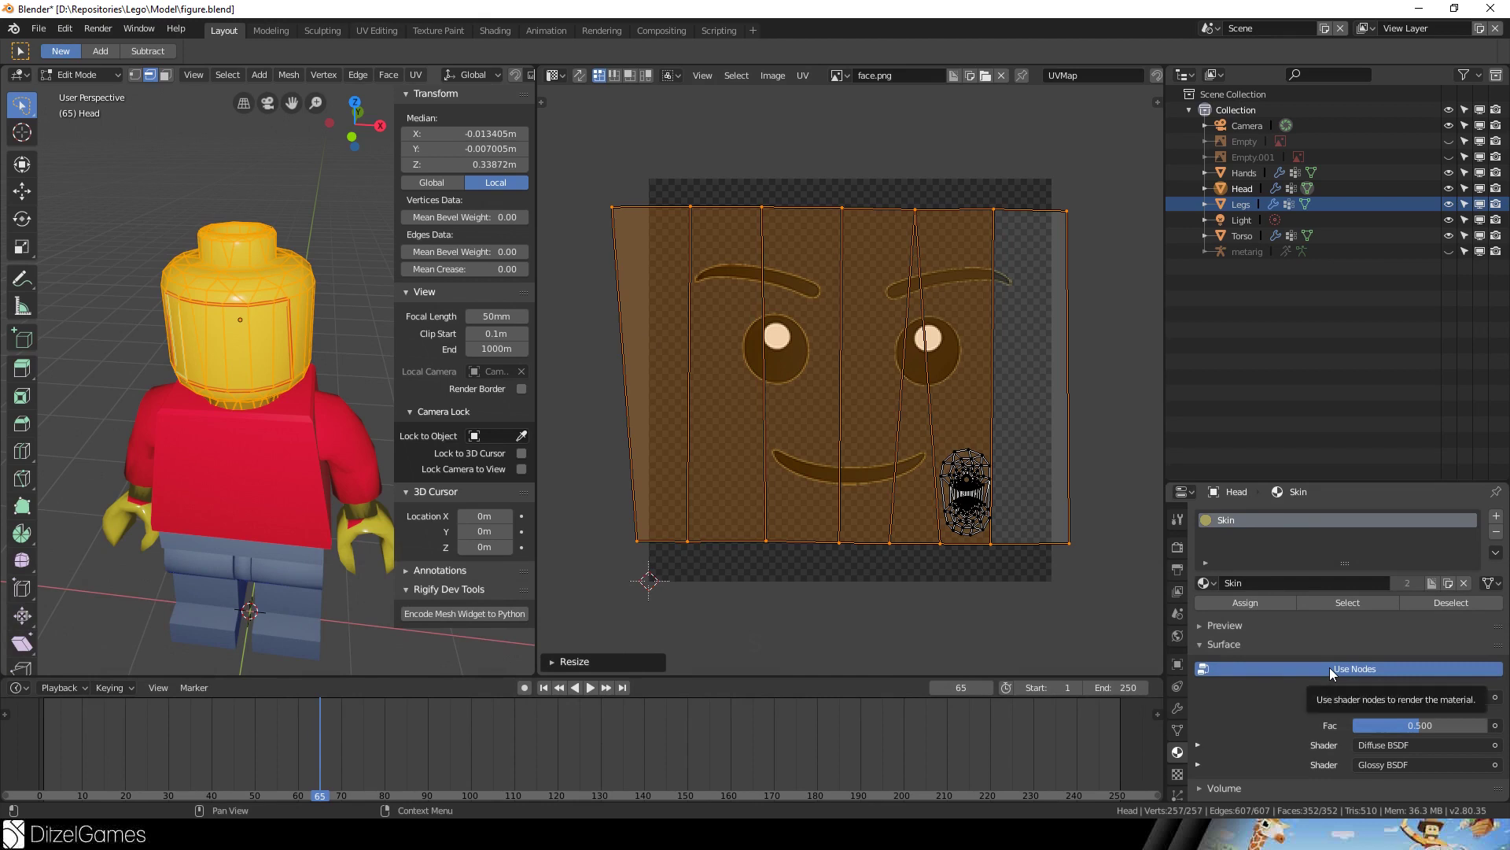
- Leave Edit Mode, add an empty material slot to the head and remove its Skin slot
click(1494, 533)
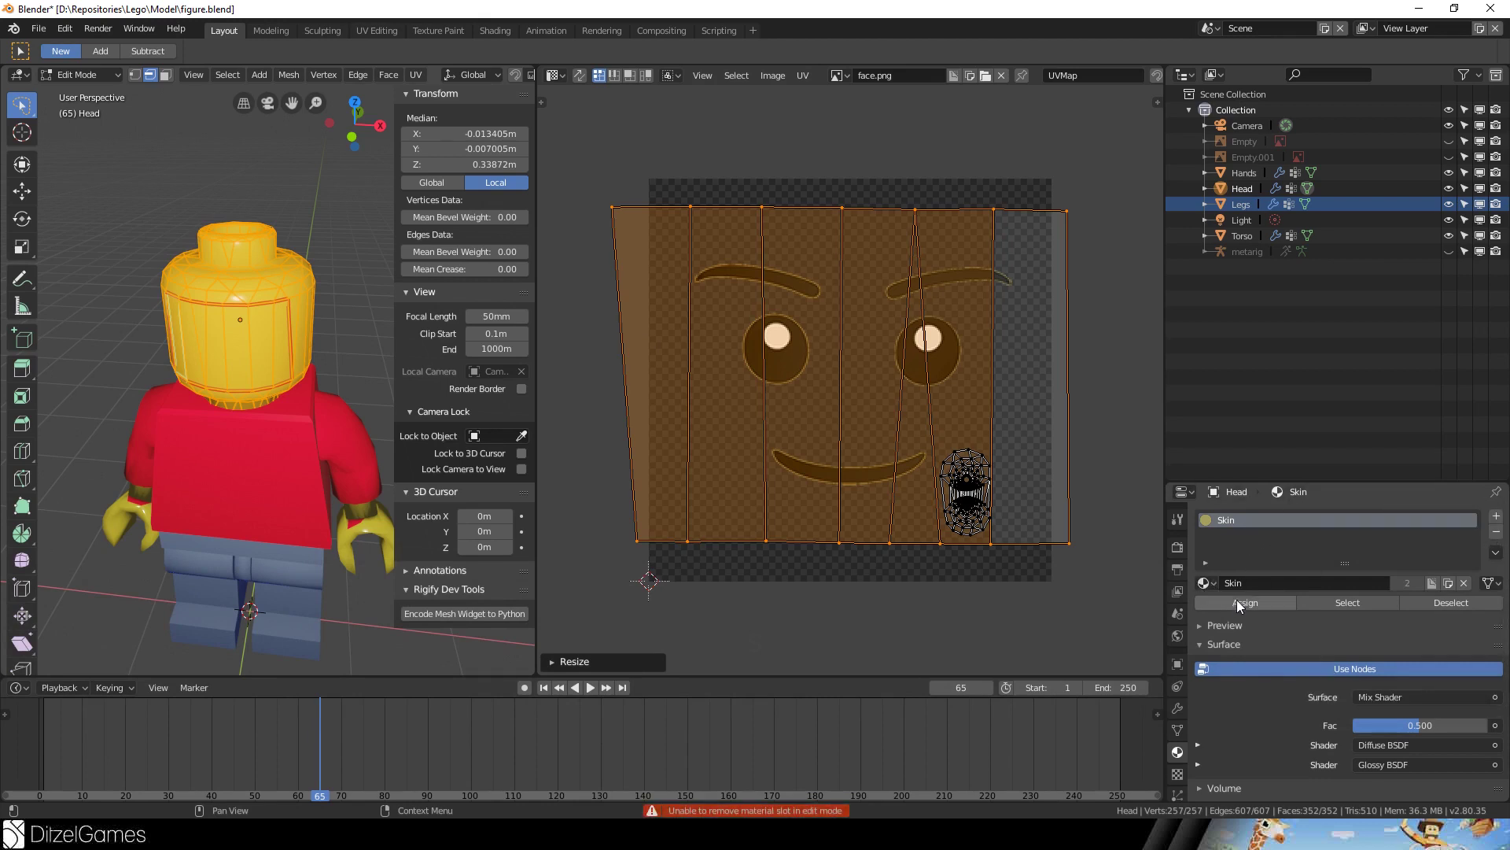
key(Tab)
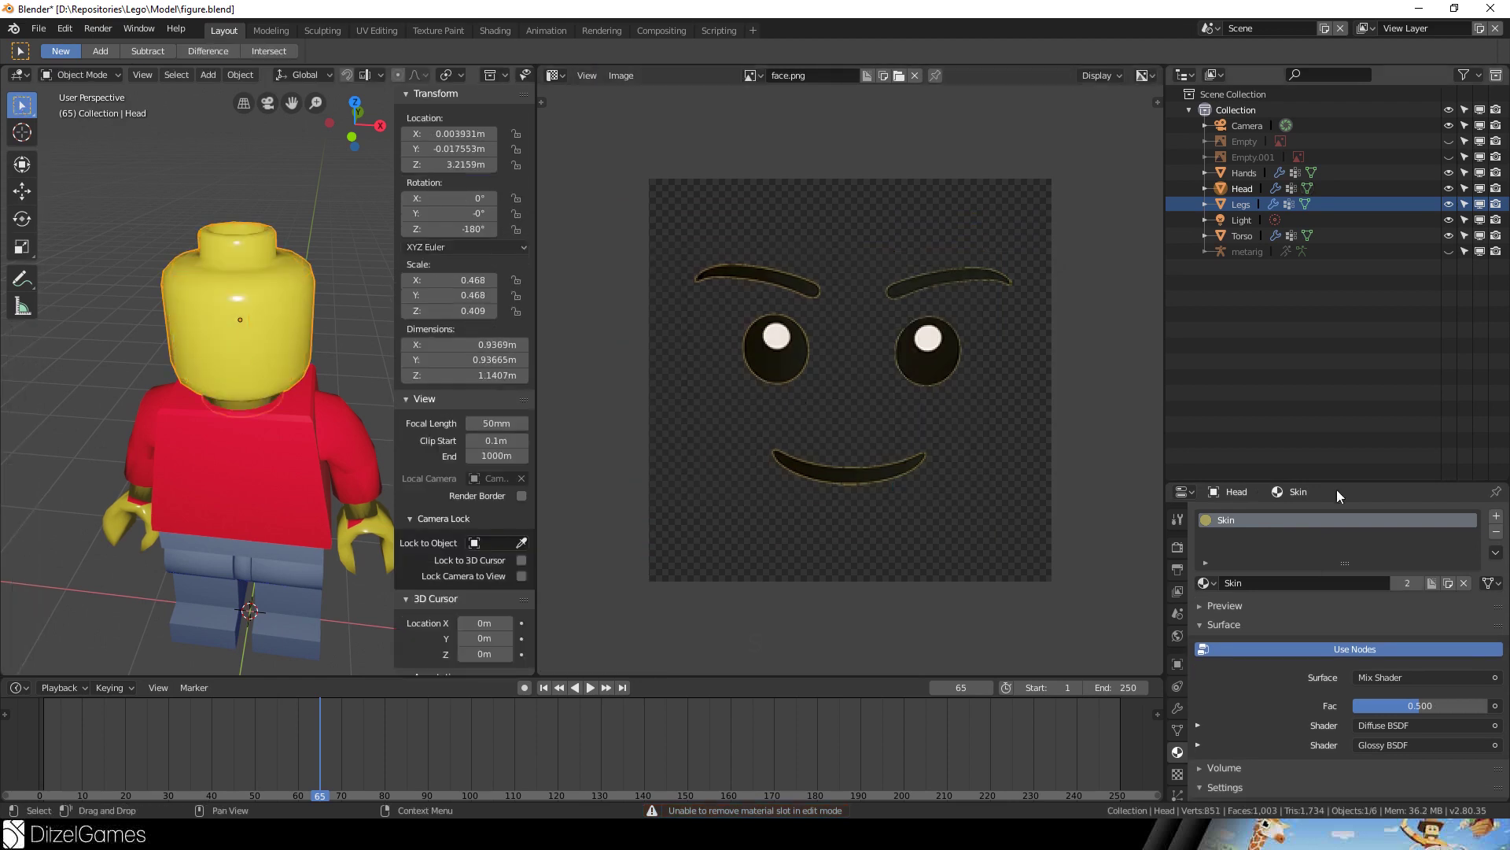
click(1498, 517)
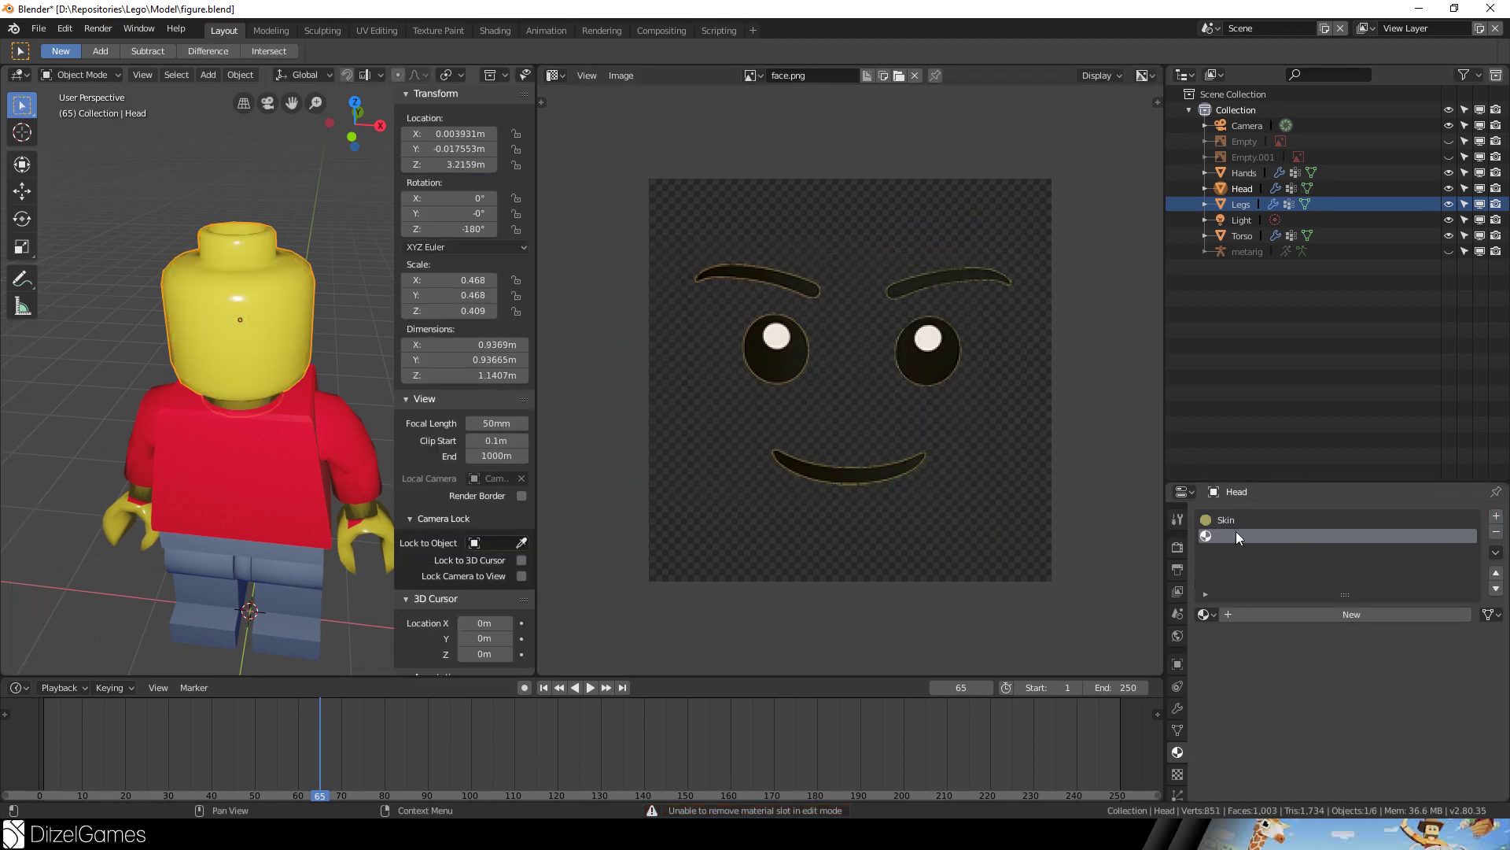
click(1295, 523)
click(1497, 533)
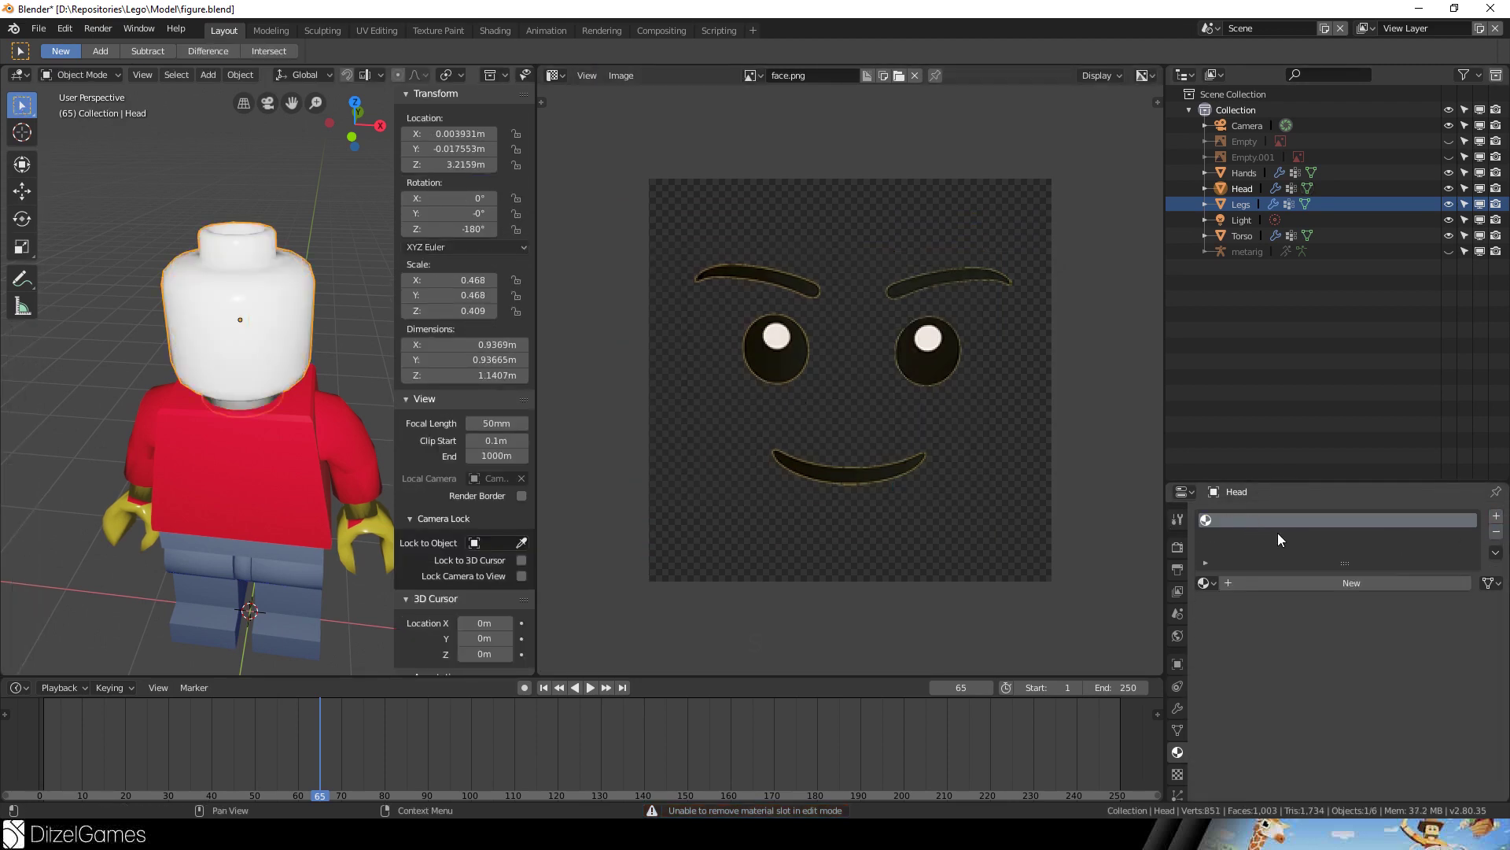
- Create a new Principled BSDF material for the head with face.png as the Base Color image texture
click(1260, 582)
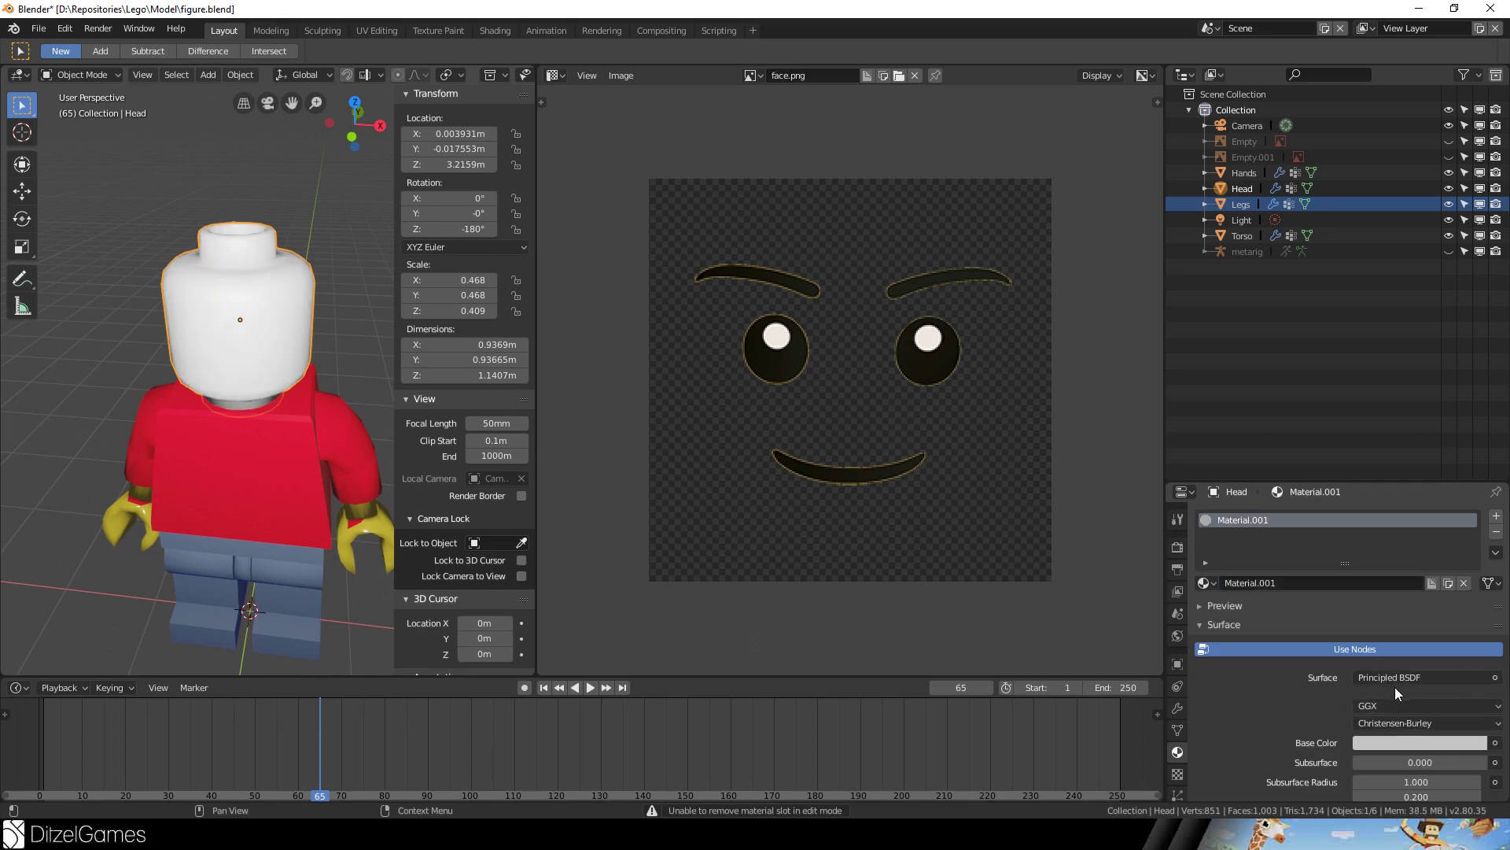
scroll(1320, 725, down, 3)
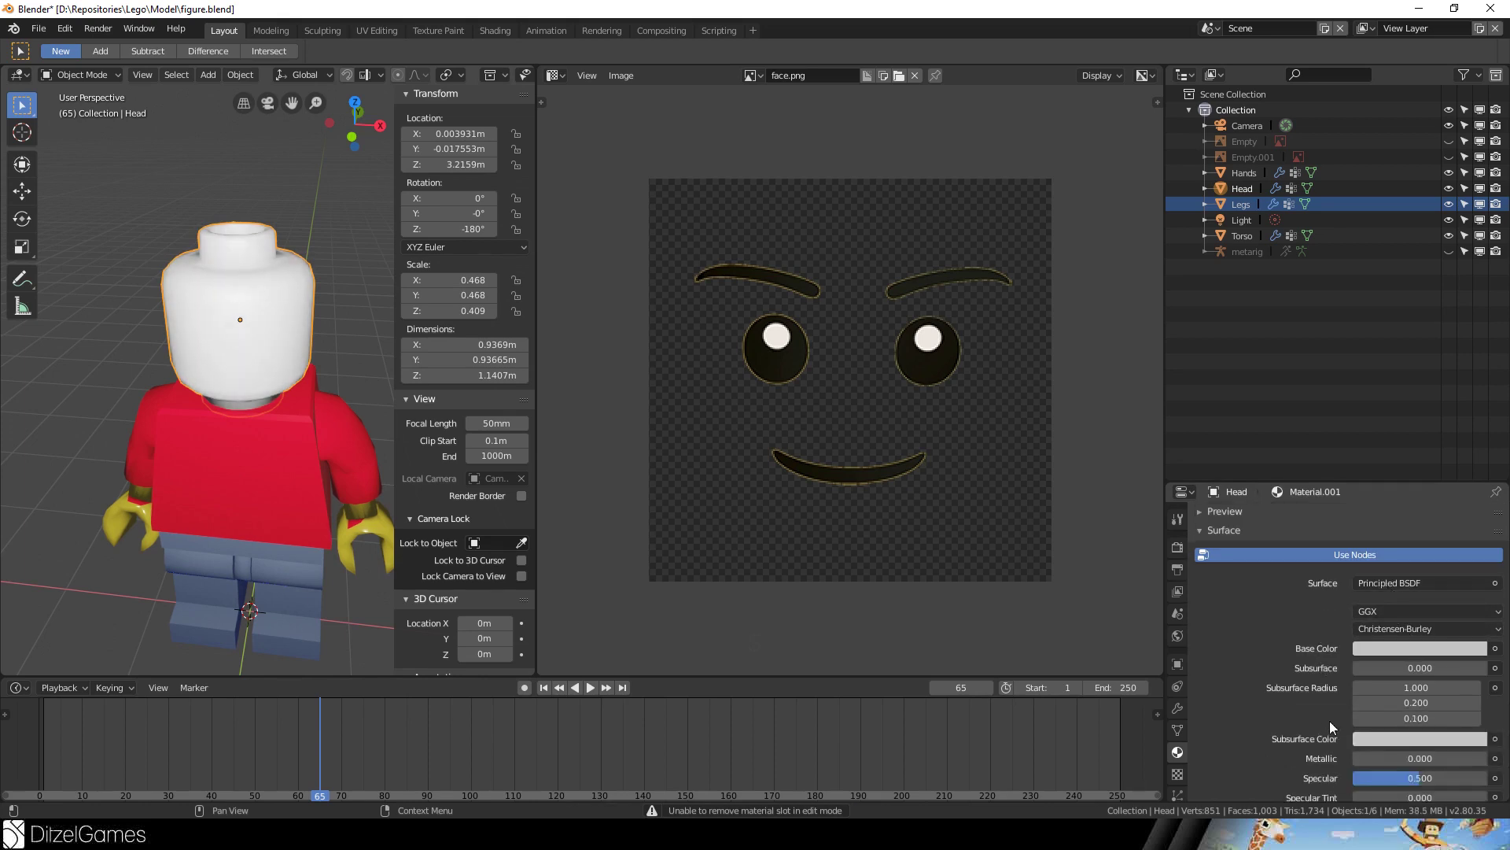
right_click(1395, 651)
click(1495, 648)
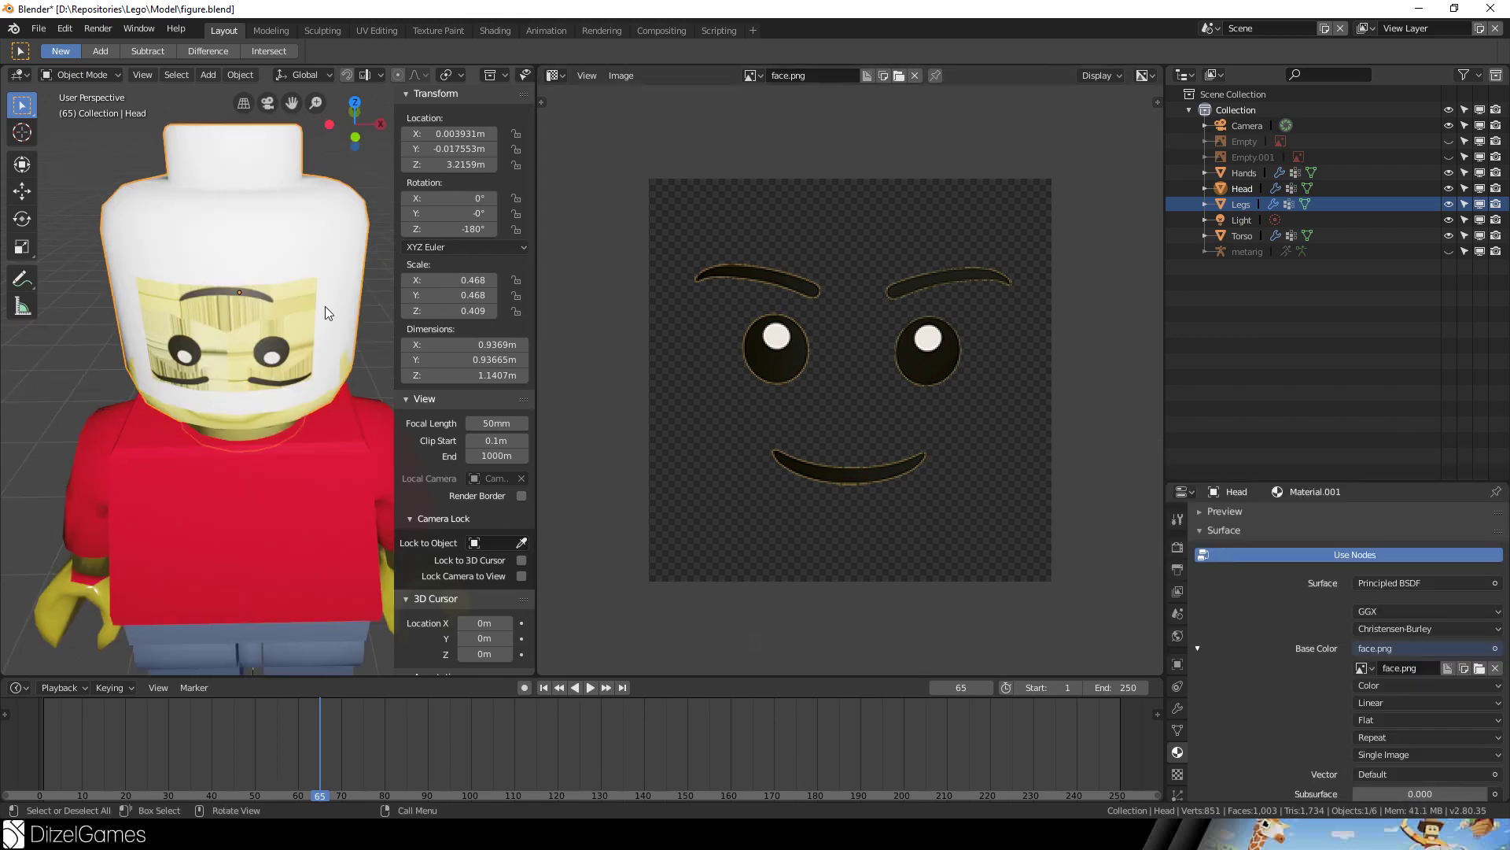
- Rotate the face-panel UV island by 180 degrees so the face sits upright, and return the head to Object Mode
key(Tab)
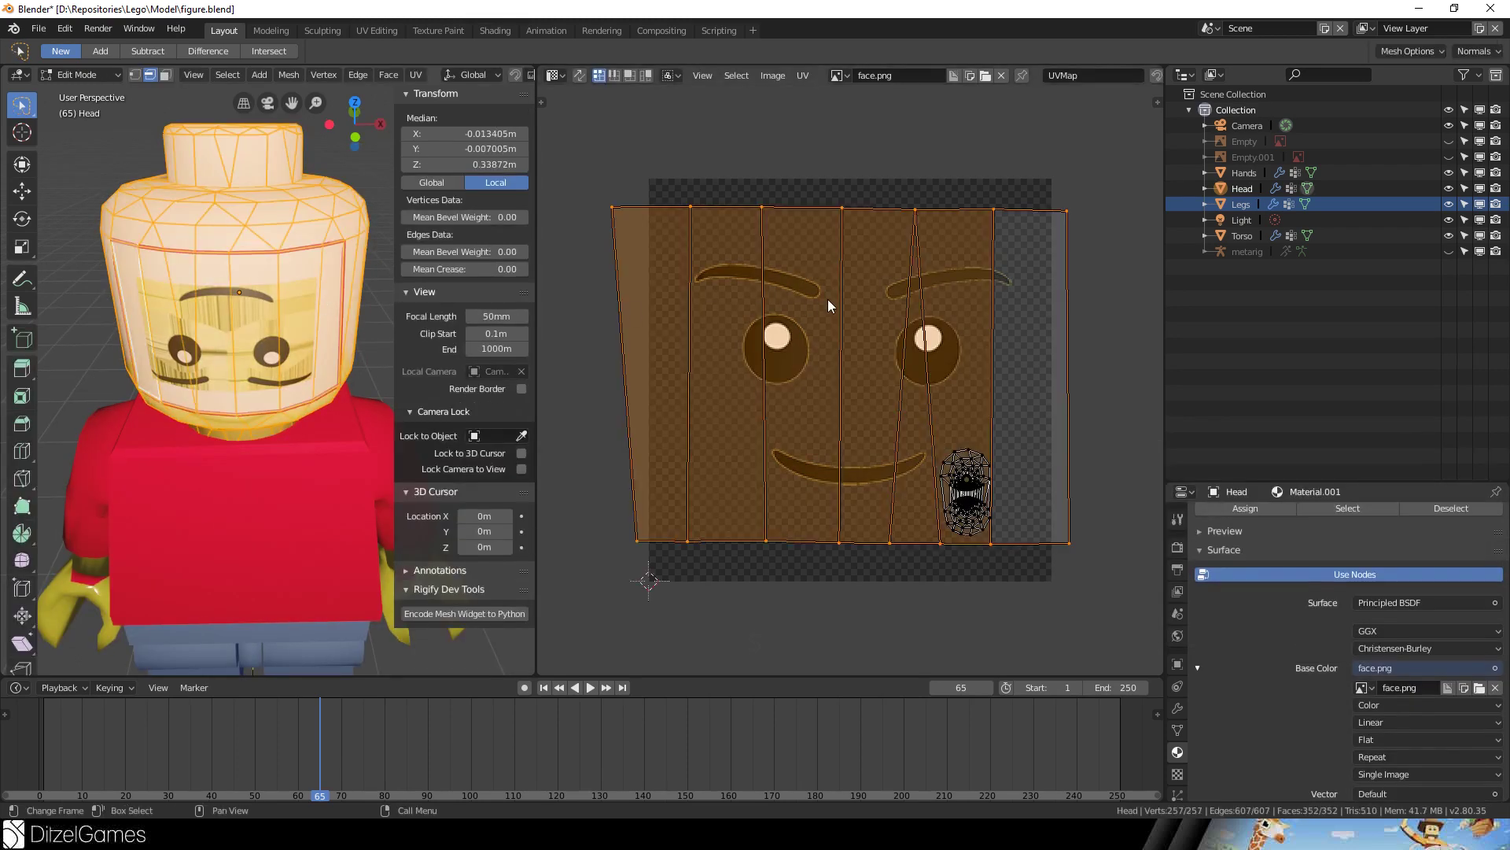
key(r)
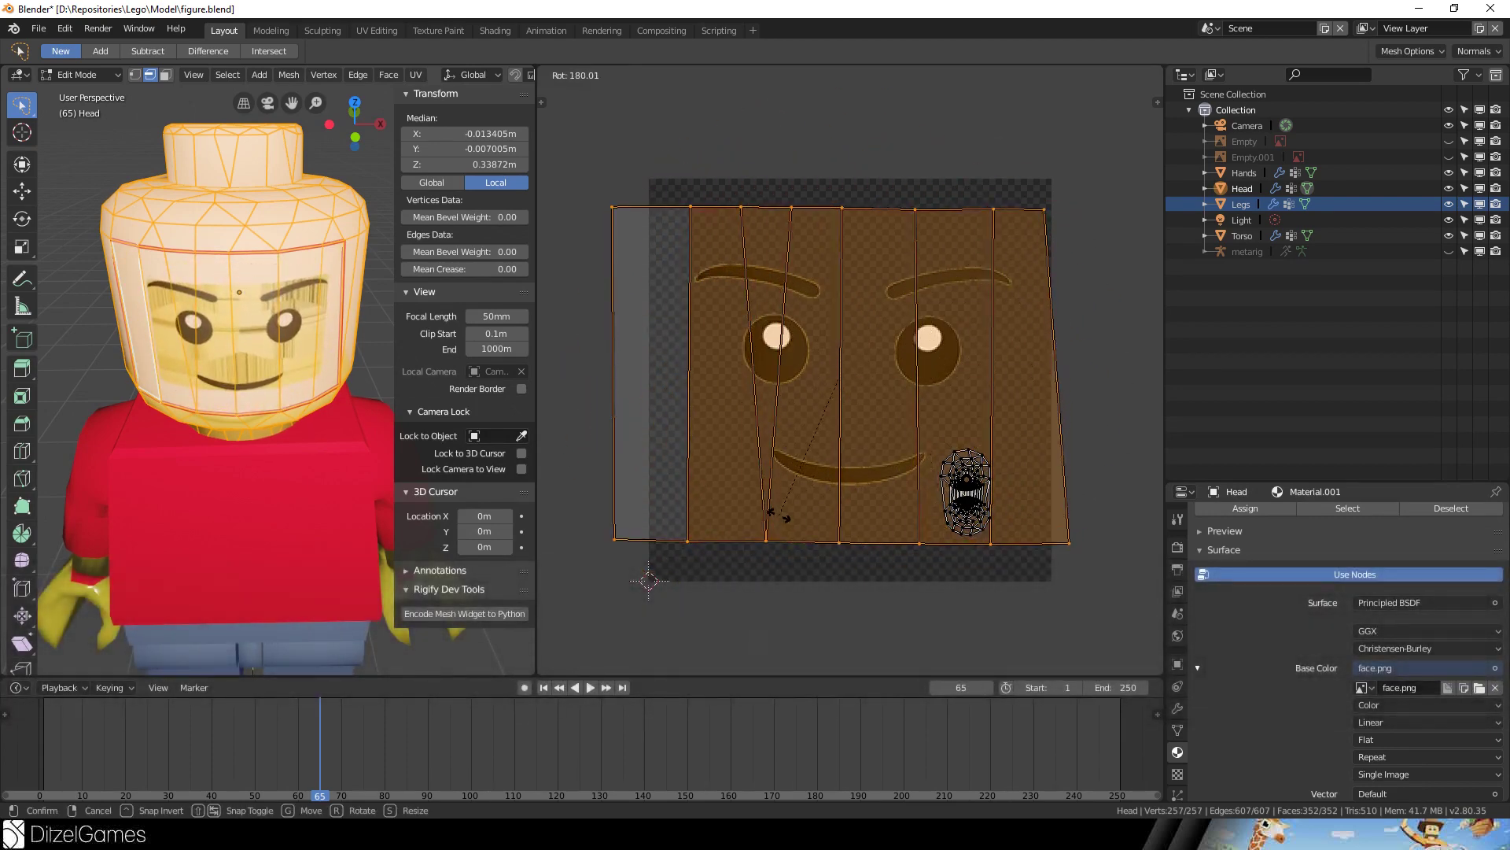
click(779, 516)
scroll(357, 365, down, 4)
mouse_move(357, 364)
middle_down()
mouse_move(330, 364)
mouse_move(370, 333)
mouse_move(356, 322)
mouse_move(354, 393)
mouse_move(342, 356)
middle_up()
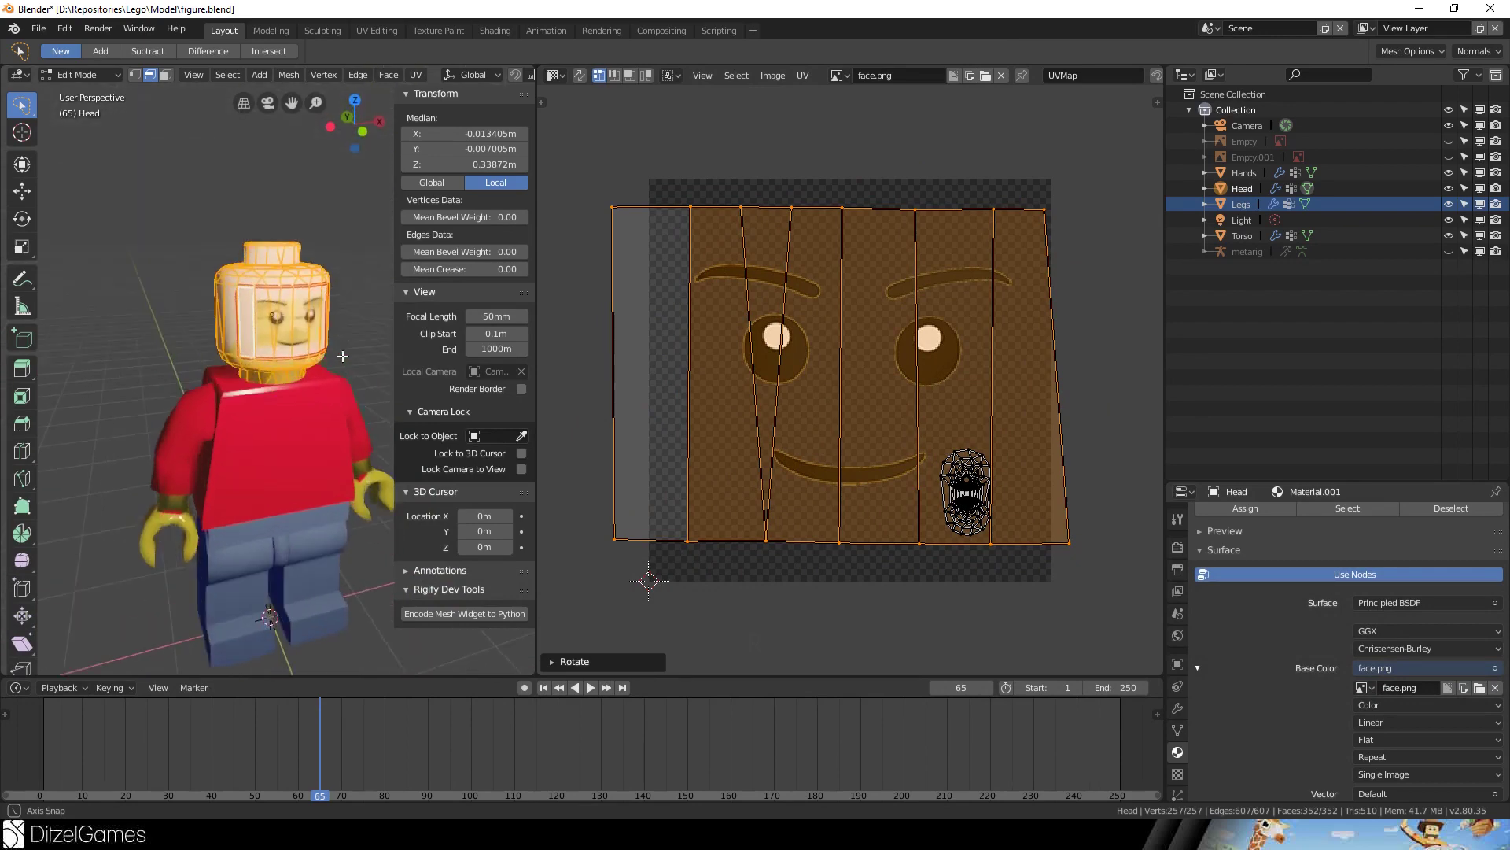
scroll(343, 356, up, 3)
key(Tab)
scroll(235, 321, up, 2)
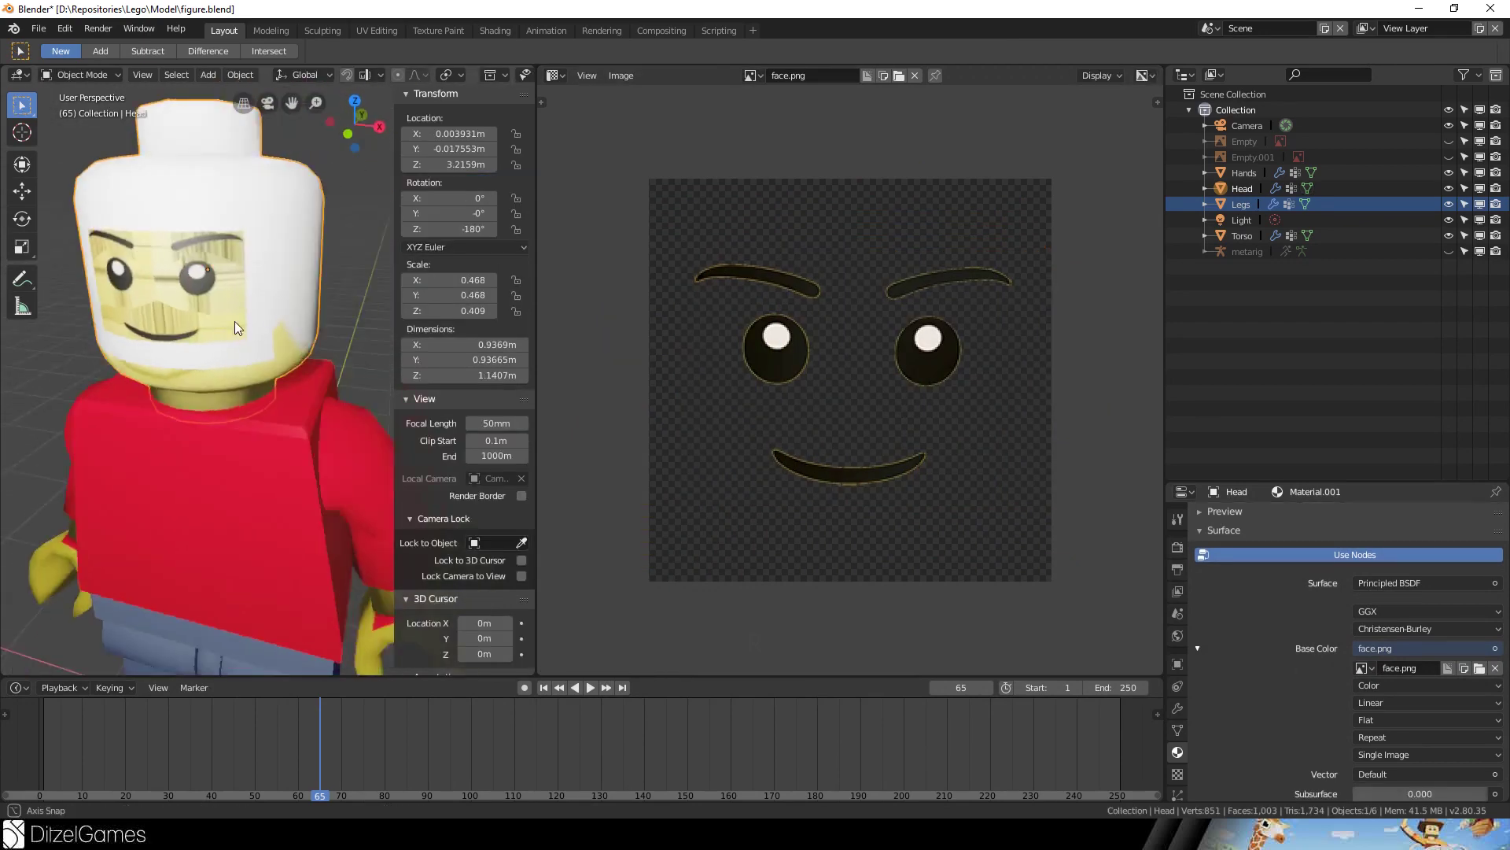
middle_drag(234, 320, 322, 312)
scroll(323, 311, down, 3)
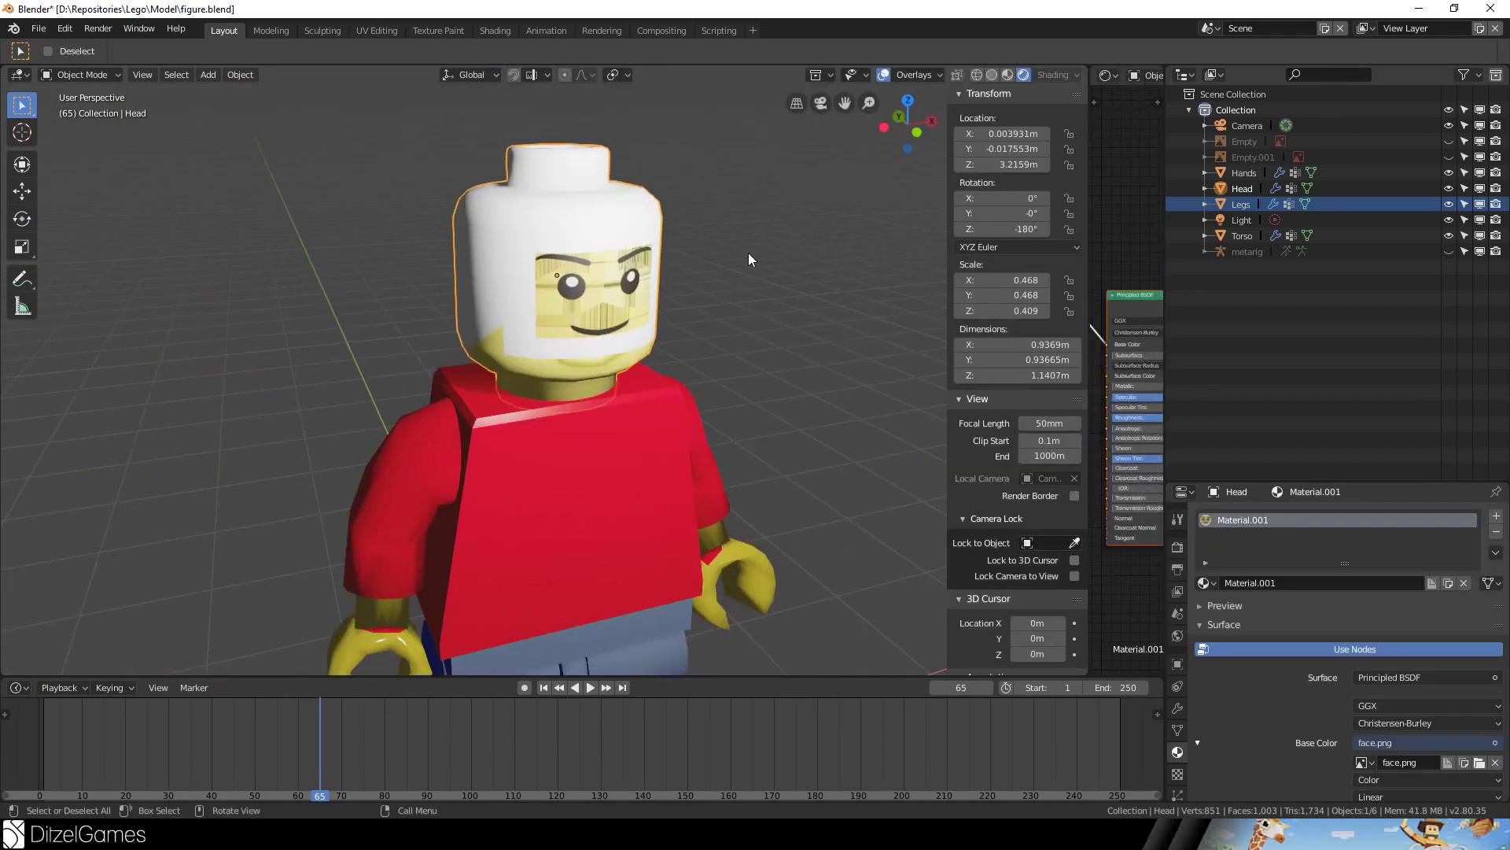
- Save the figure file and view the textured figure from several sides
scroll(748, 253, down, 4)
middle_drag(747, 270, 629, 250)
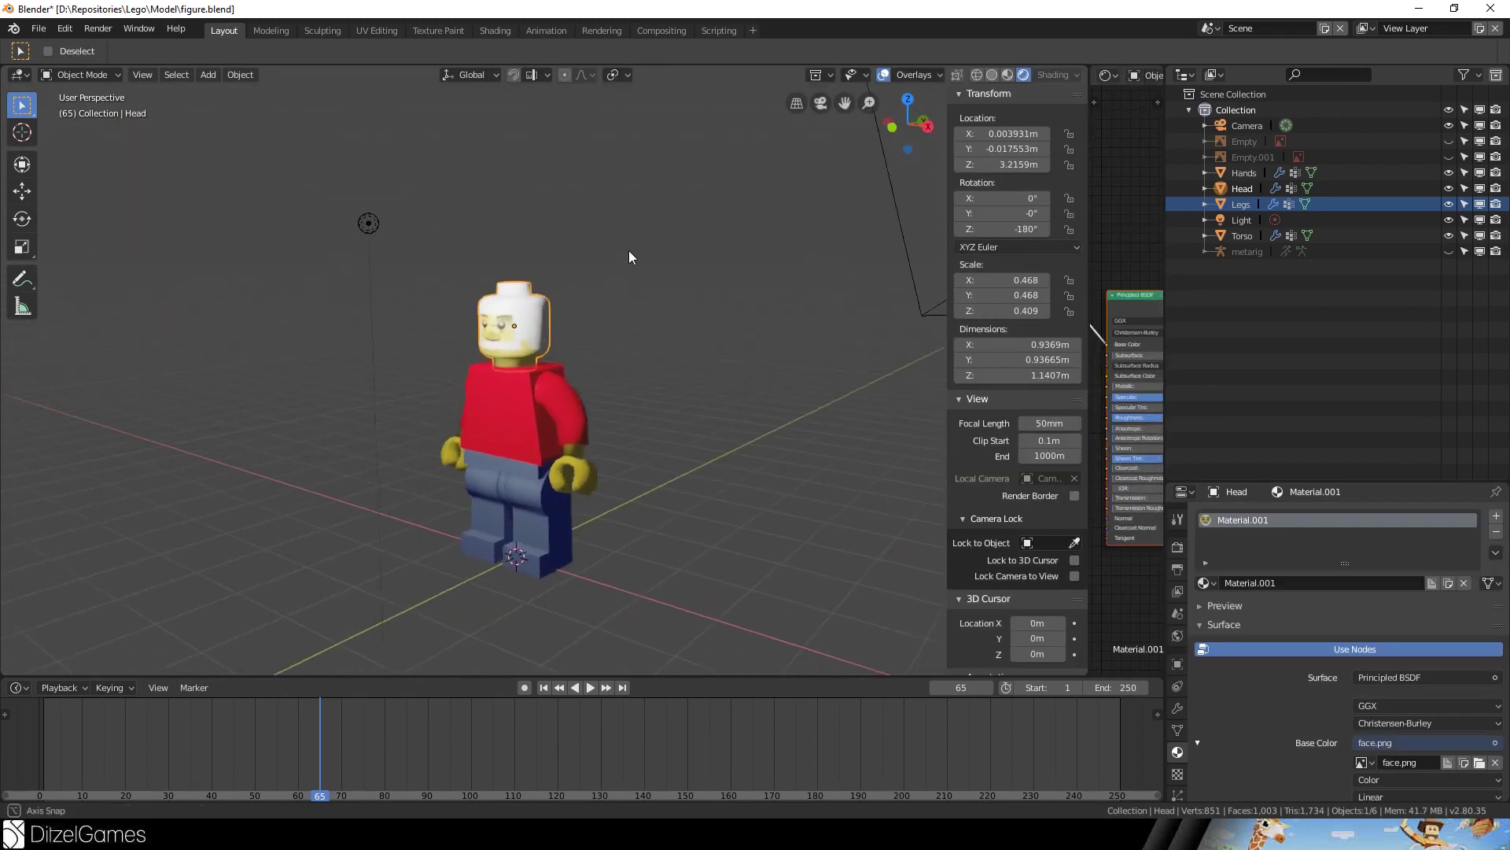
key(ctrl+s)
middle_drag(597, 319, 691, 390)
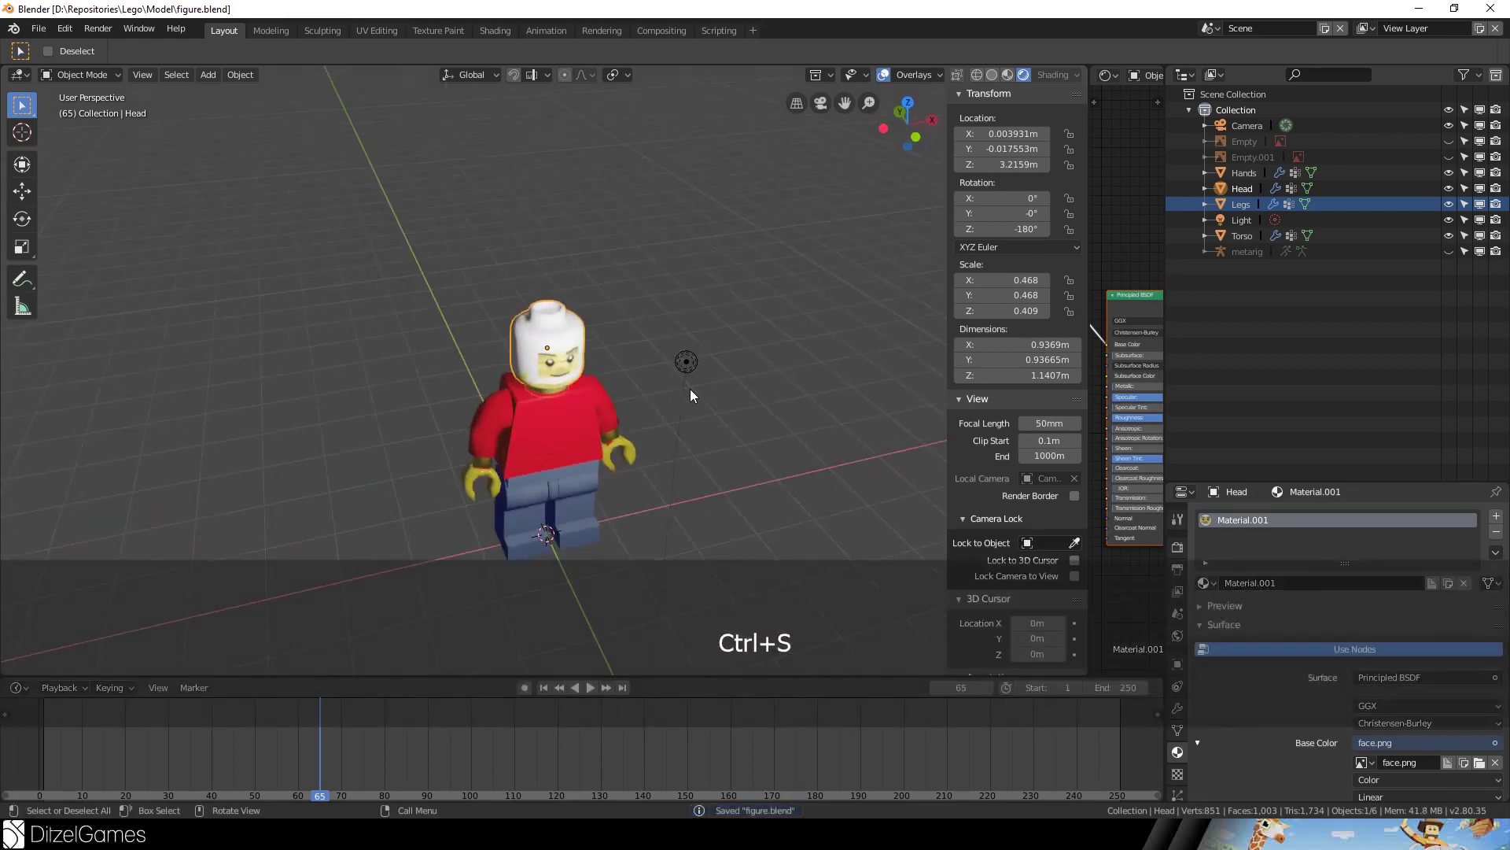
scroll(691, 394, up, 3)
click(37, 28)
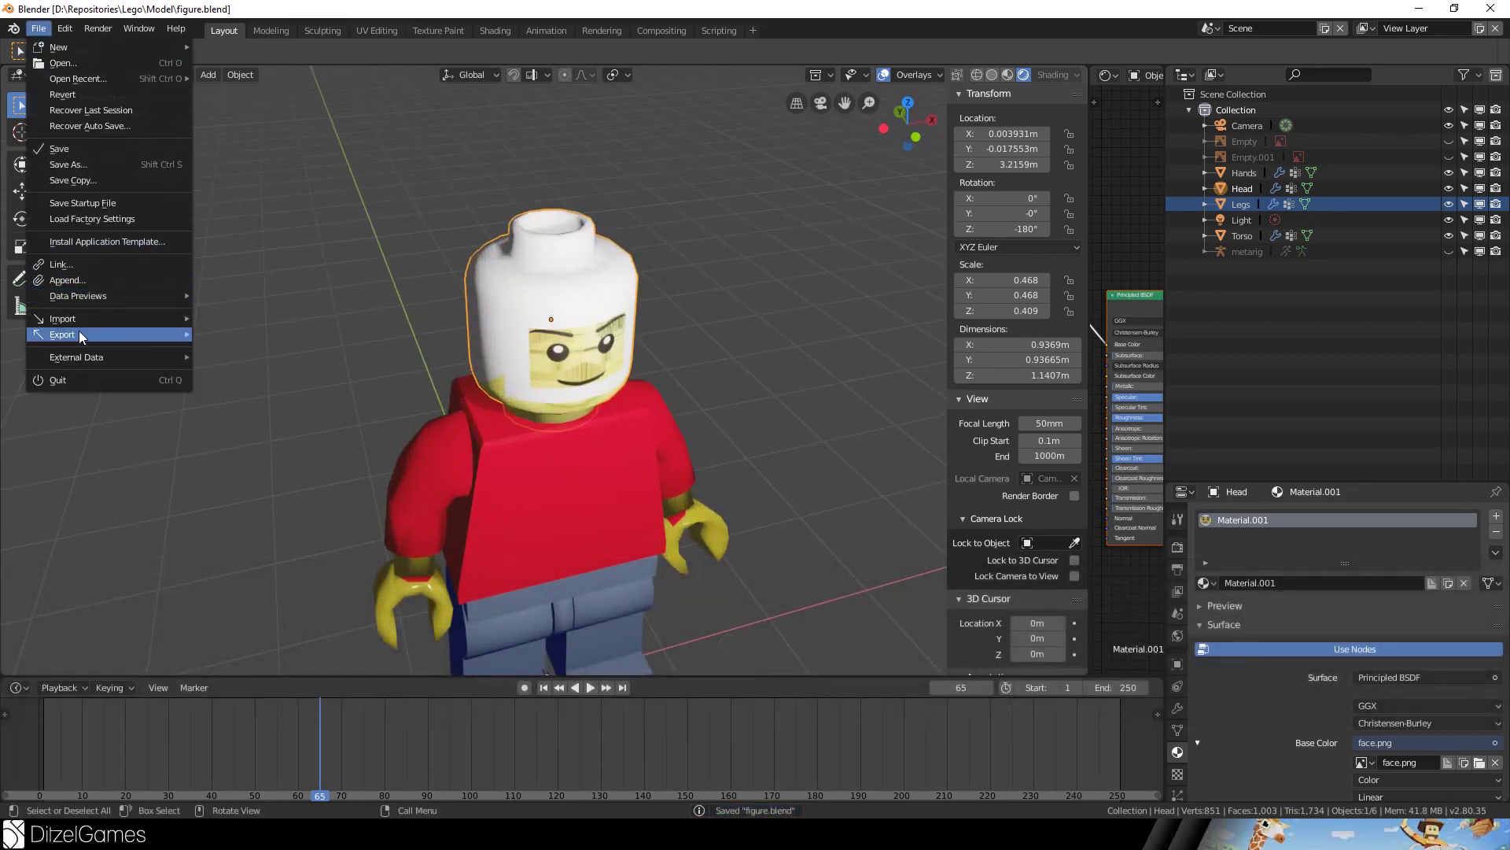
mouse_move(78, 334)
click(235, 365)
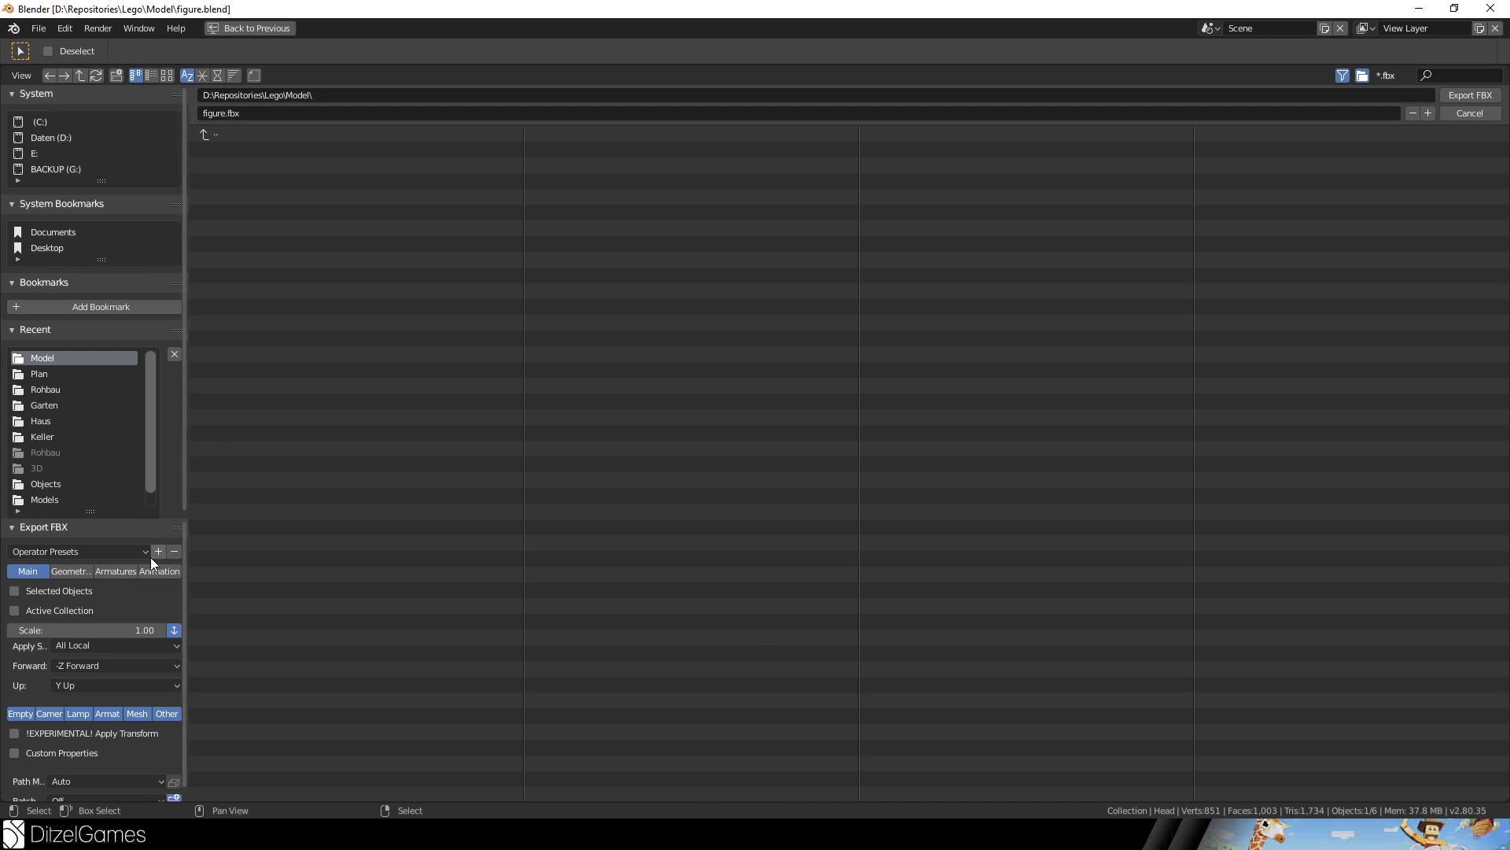
scroll(118, 595, down, 1)
scroll(126, 590, up, 1)
click(141, 577)
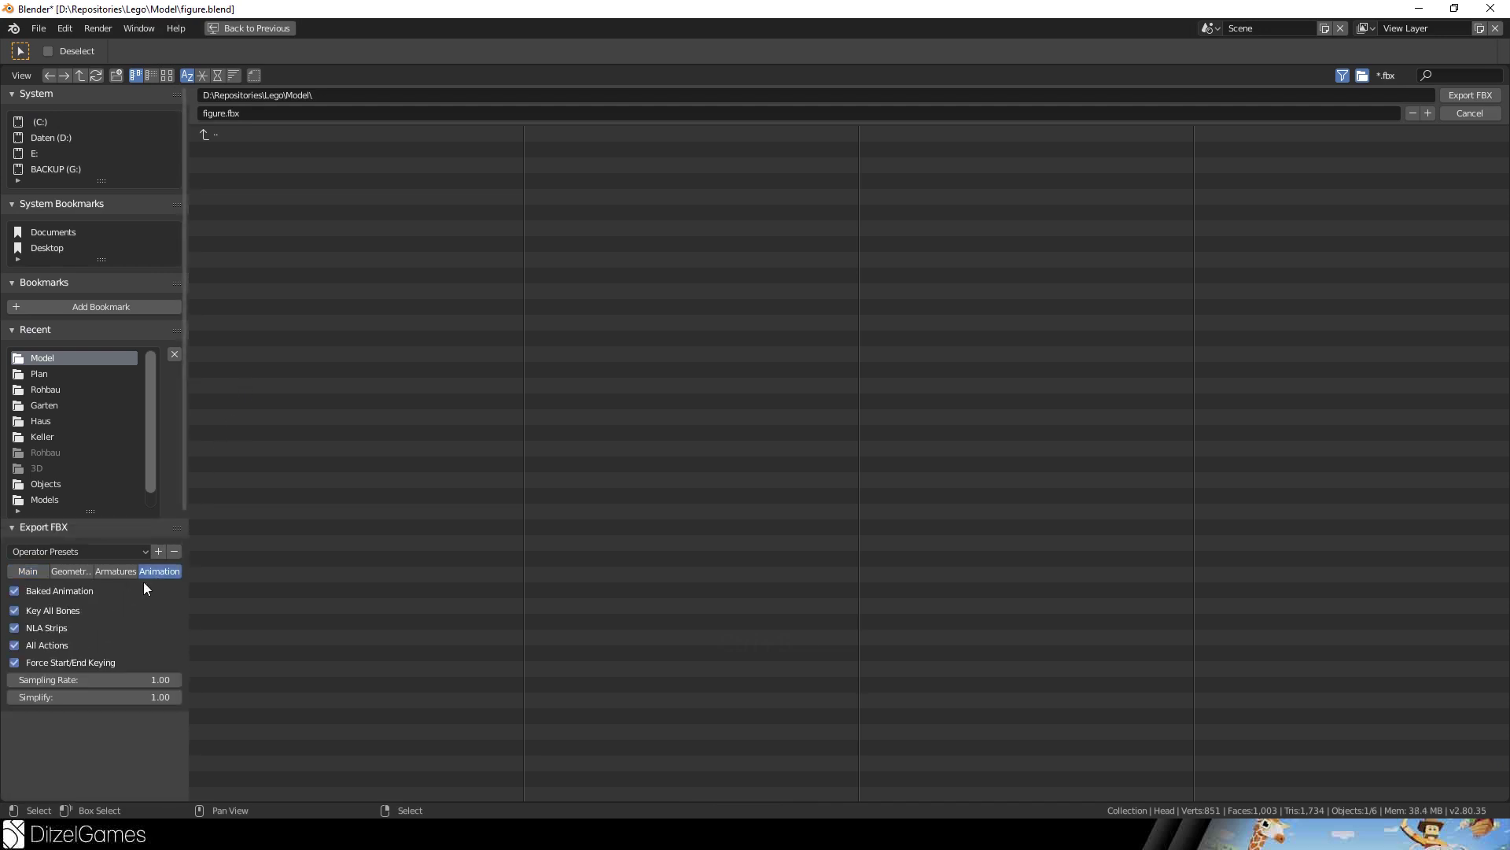
key(Escape)
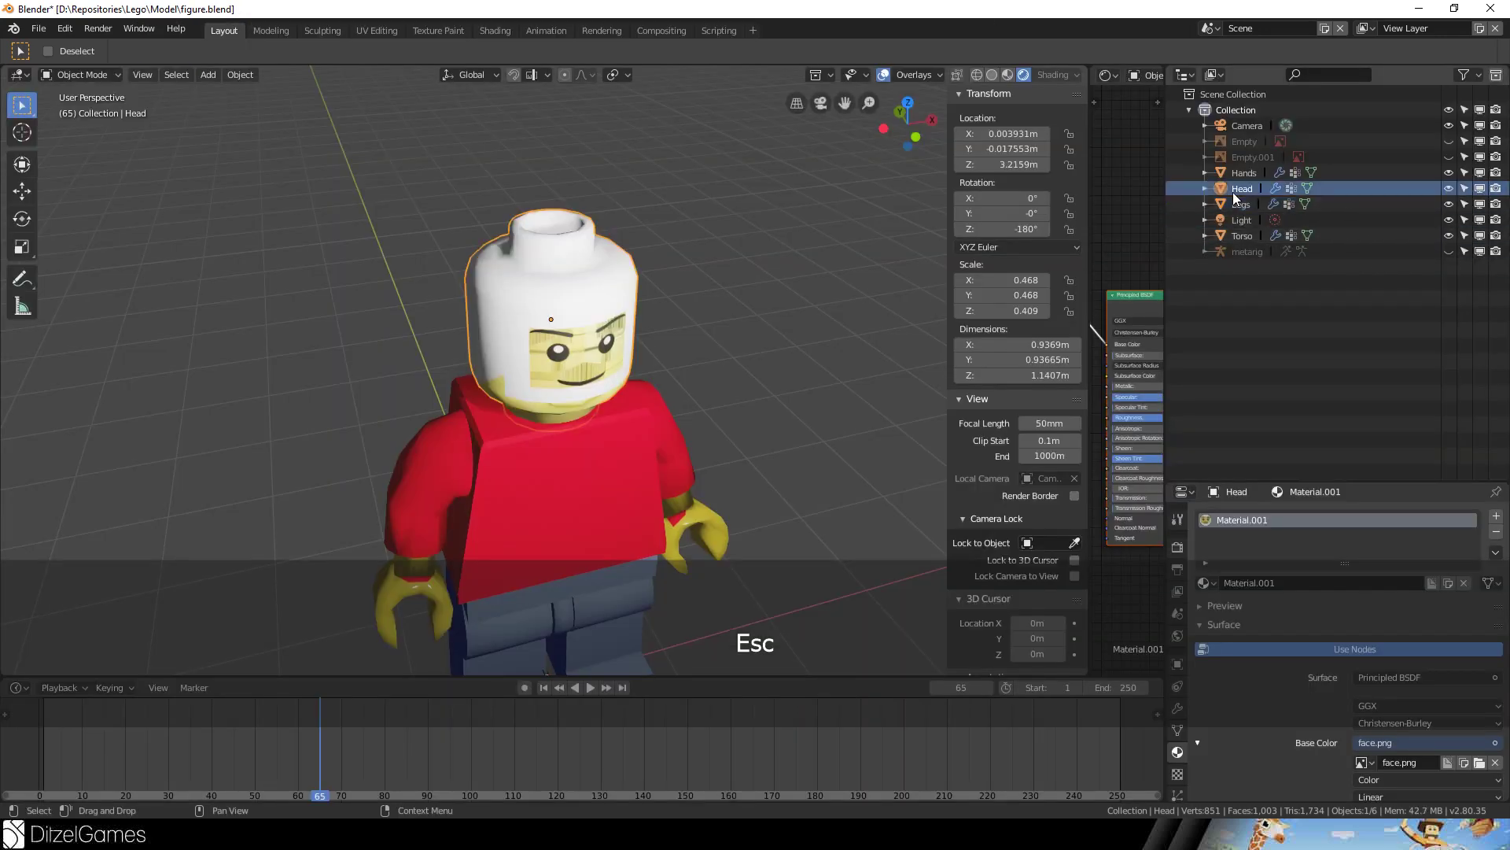
- Select the Head, Legs and Torso objects together and unhide the metarig
key(shift)
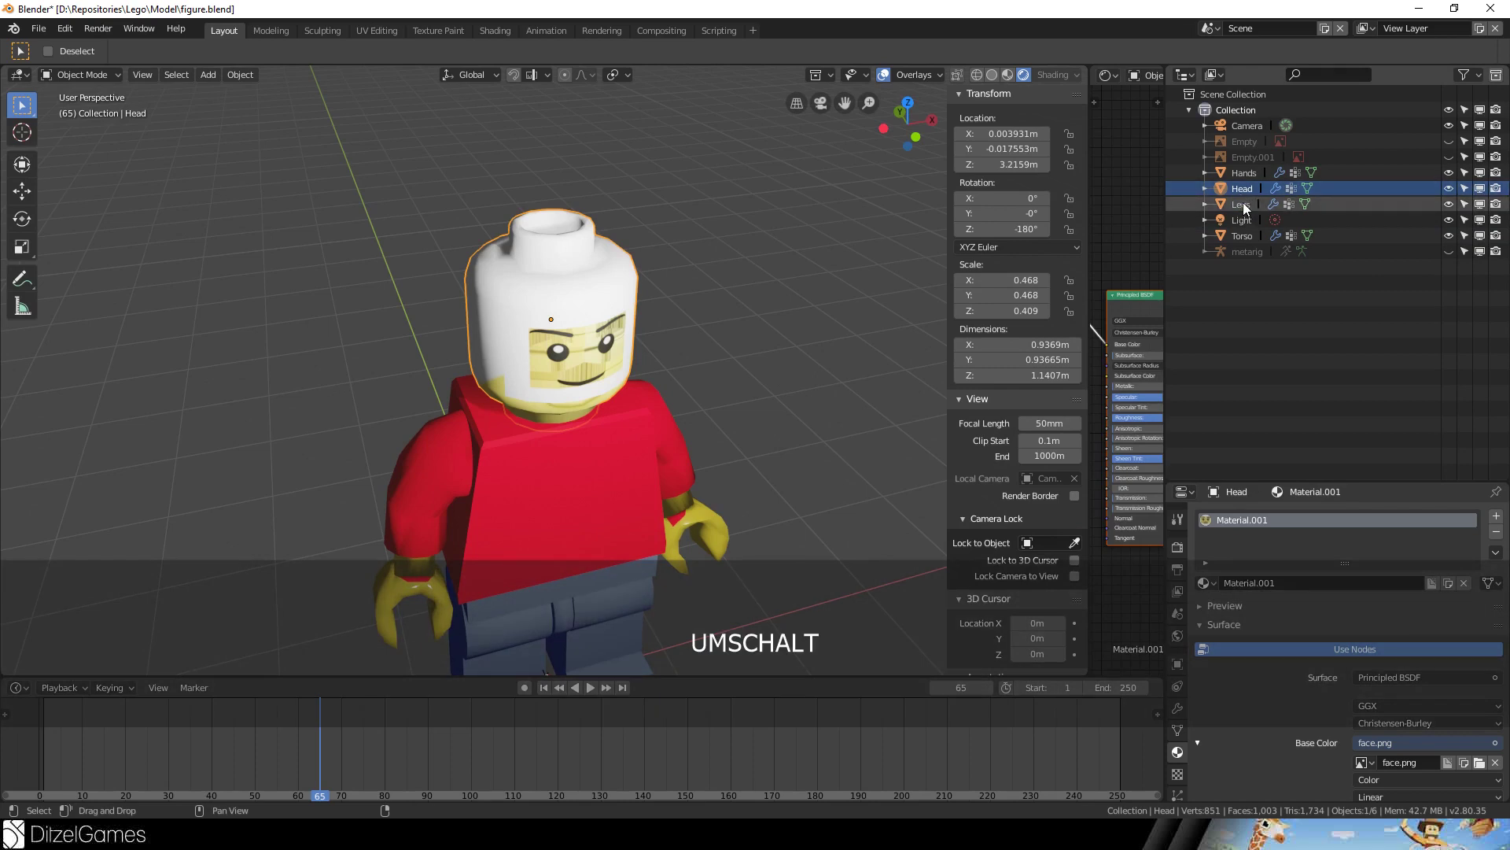
shift+click(1242, 204)
shift+click(1243, 236)
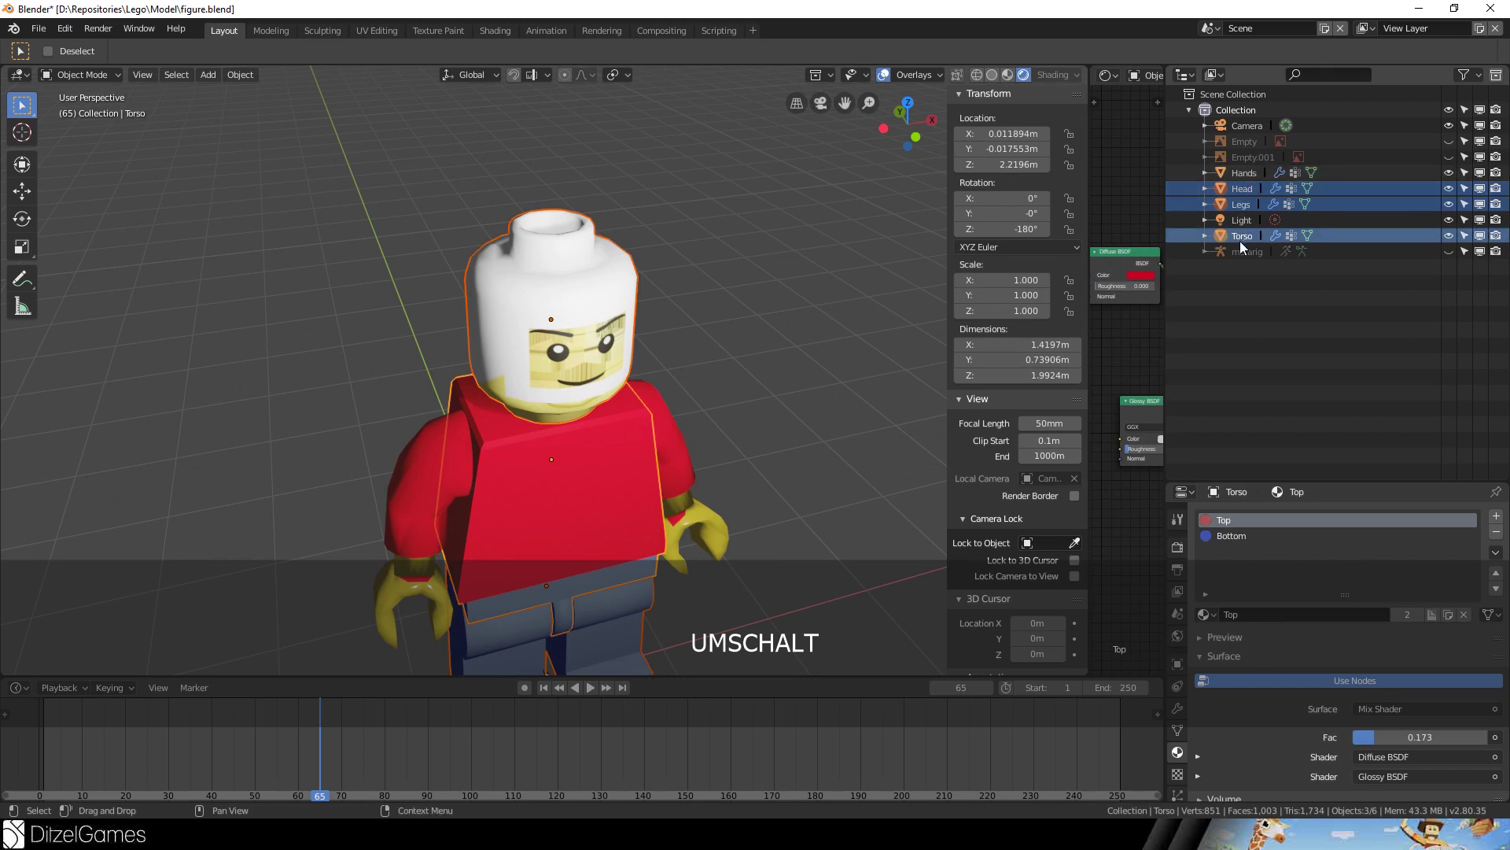
click(1449, 251)
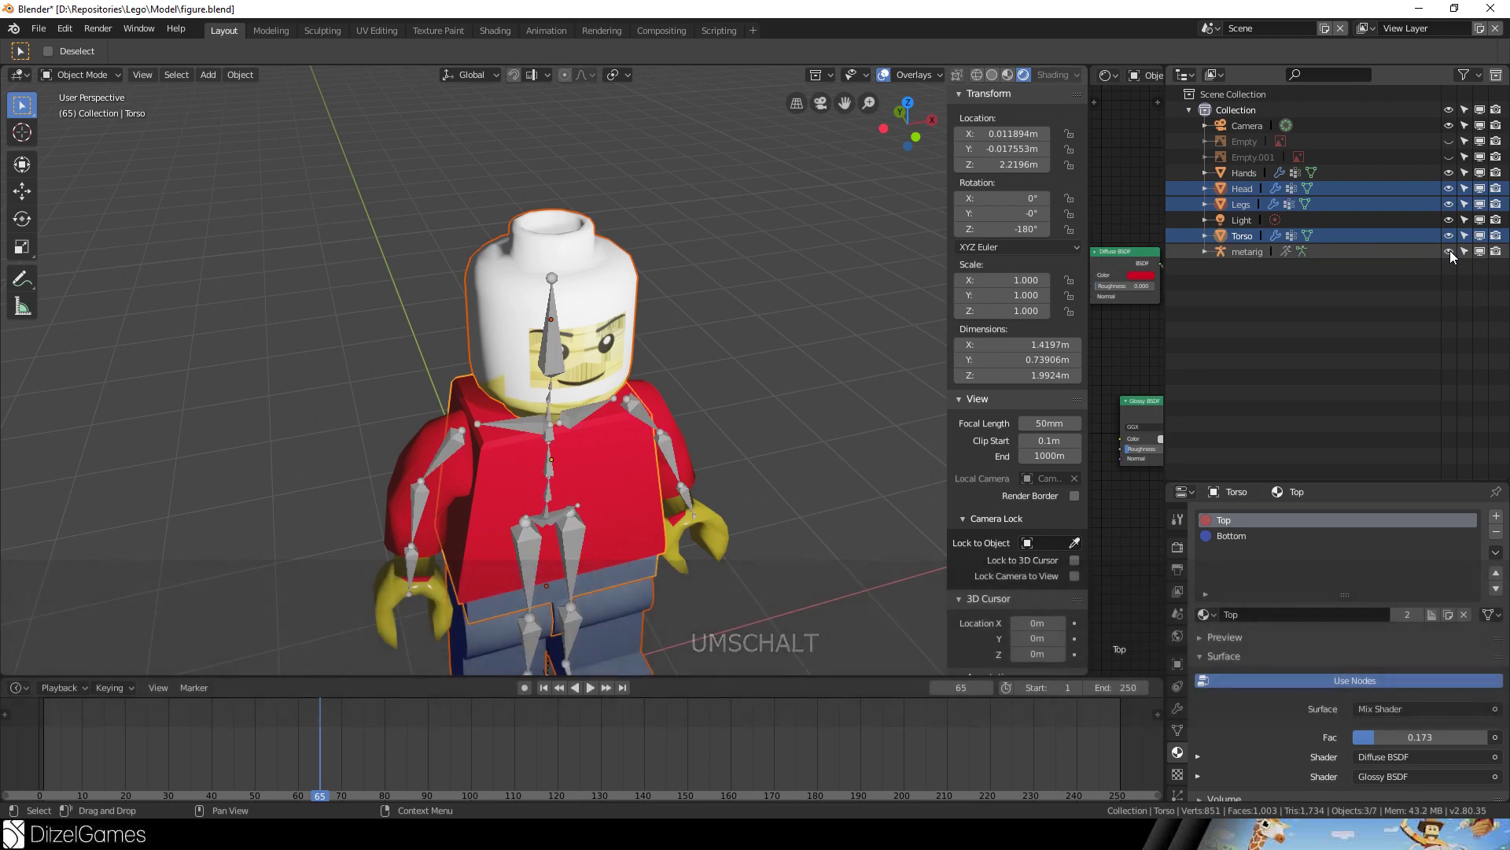
- Select the metarig and examine its bone hierarchy in the outliner, collapsing it again at the end
click(1262, 251)
shift+click(1205, 251)
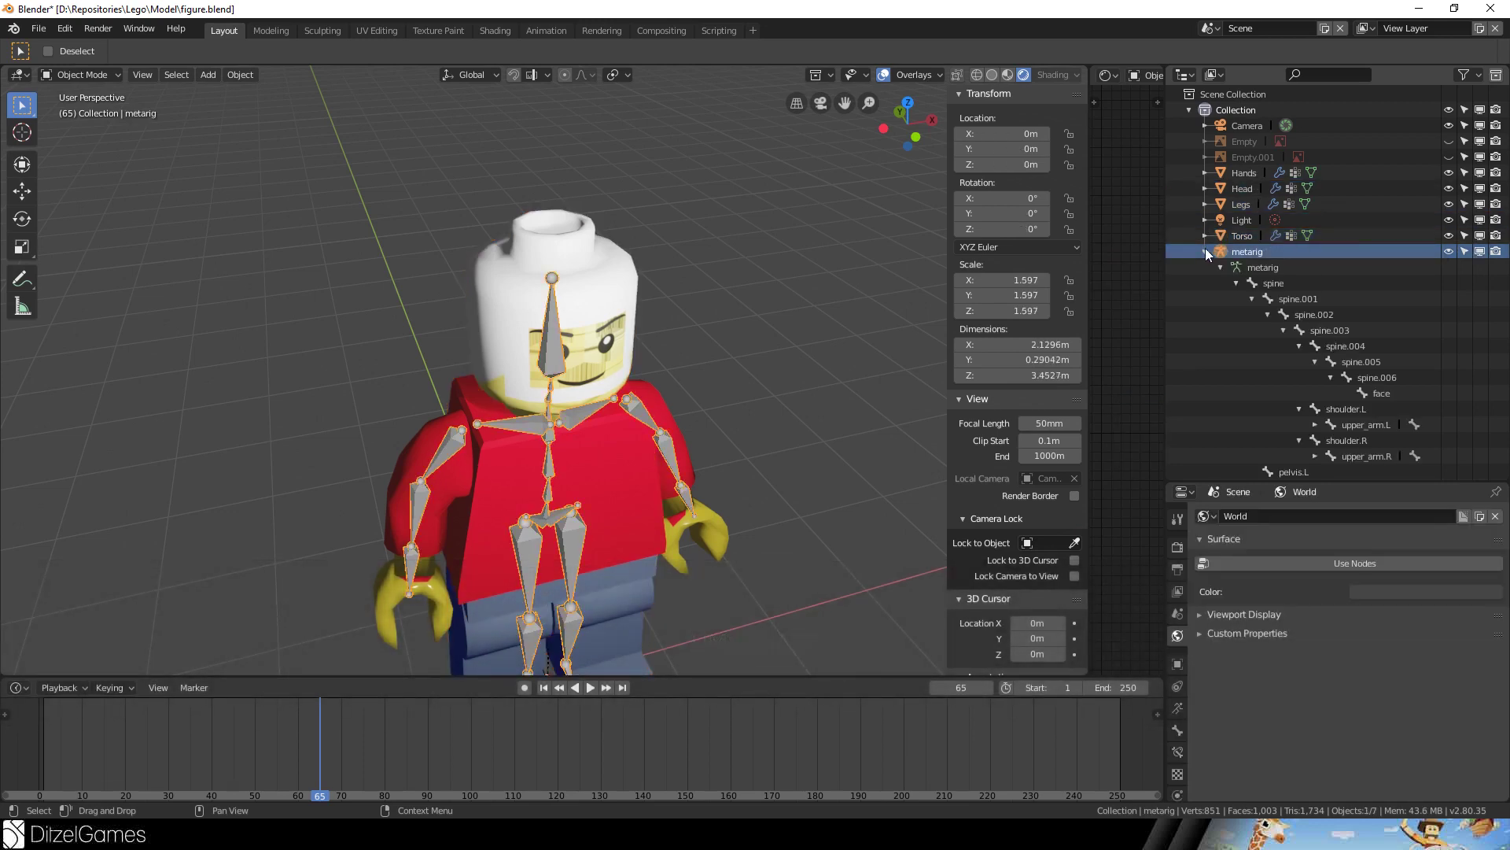
scroll(1215, 272, down, 2)
scroll(1217, 262, up, 2)
click(1220, 268)
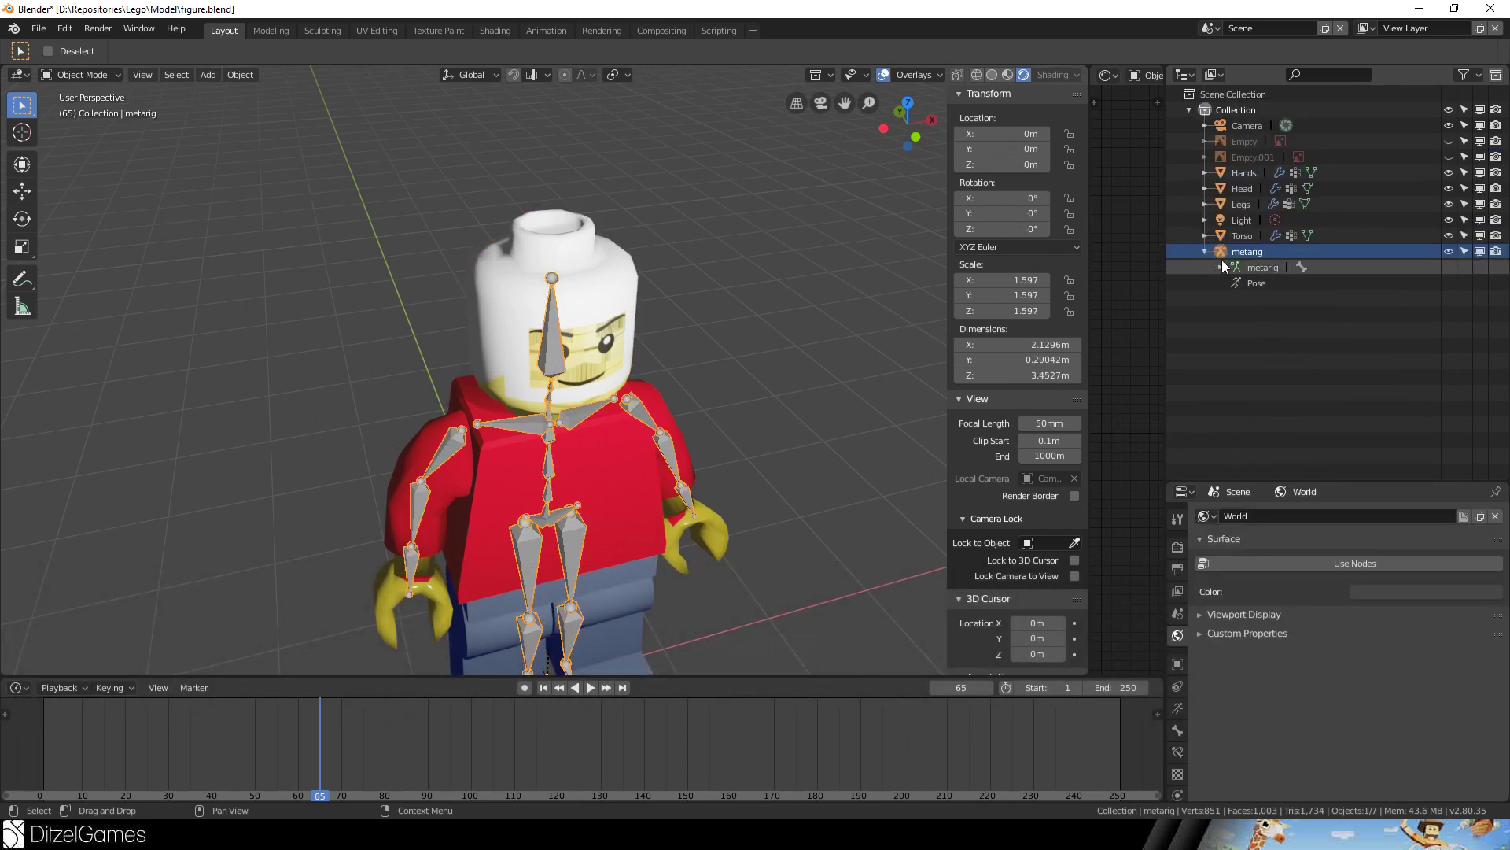
click(1205, 251)
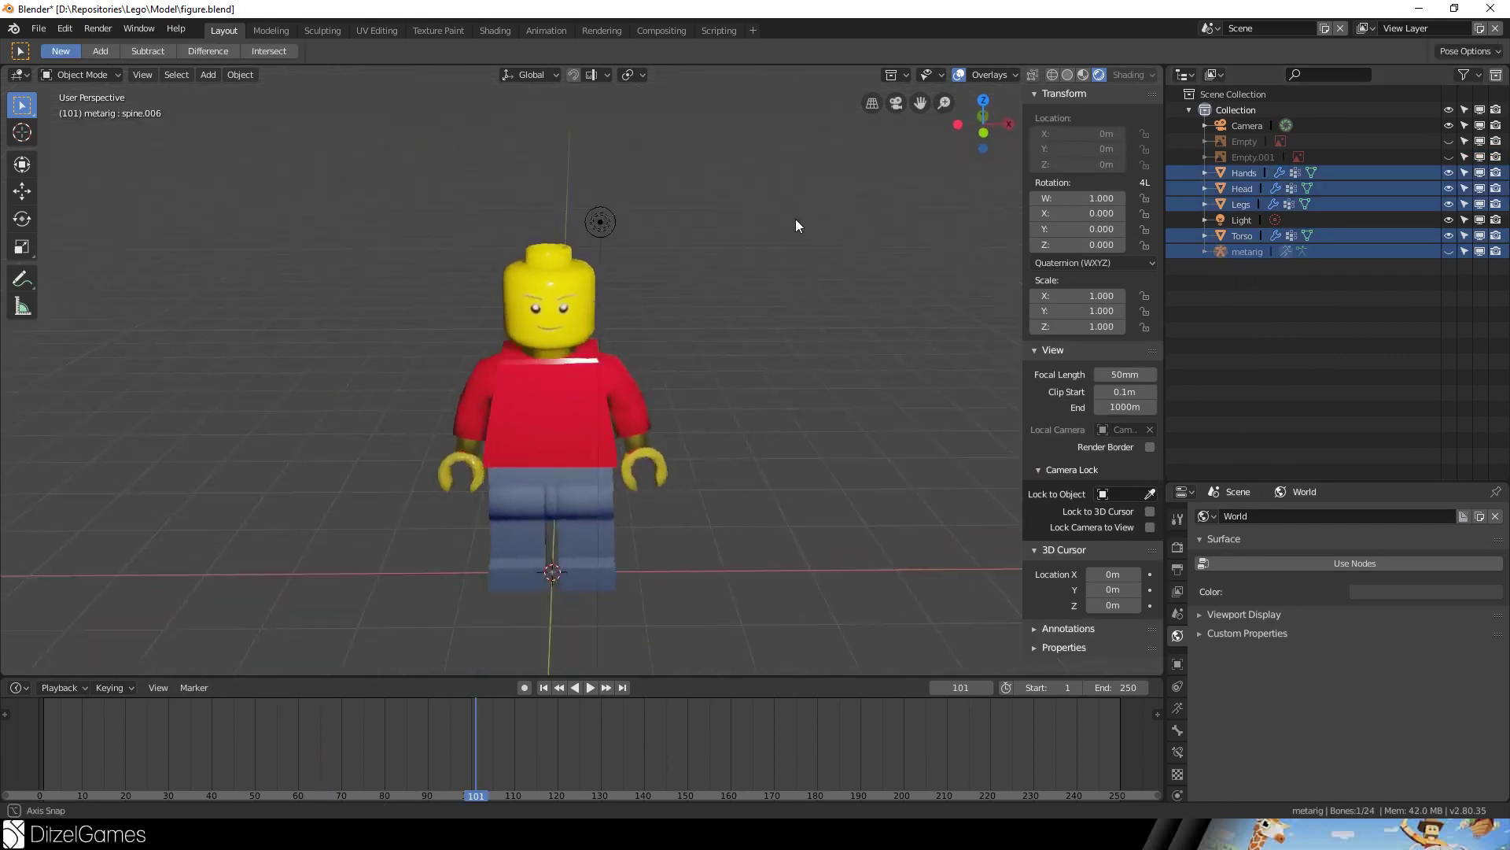
middle_drag(795, 219, 815, 276)
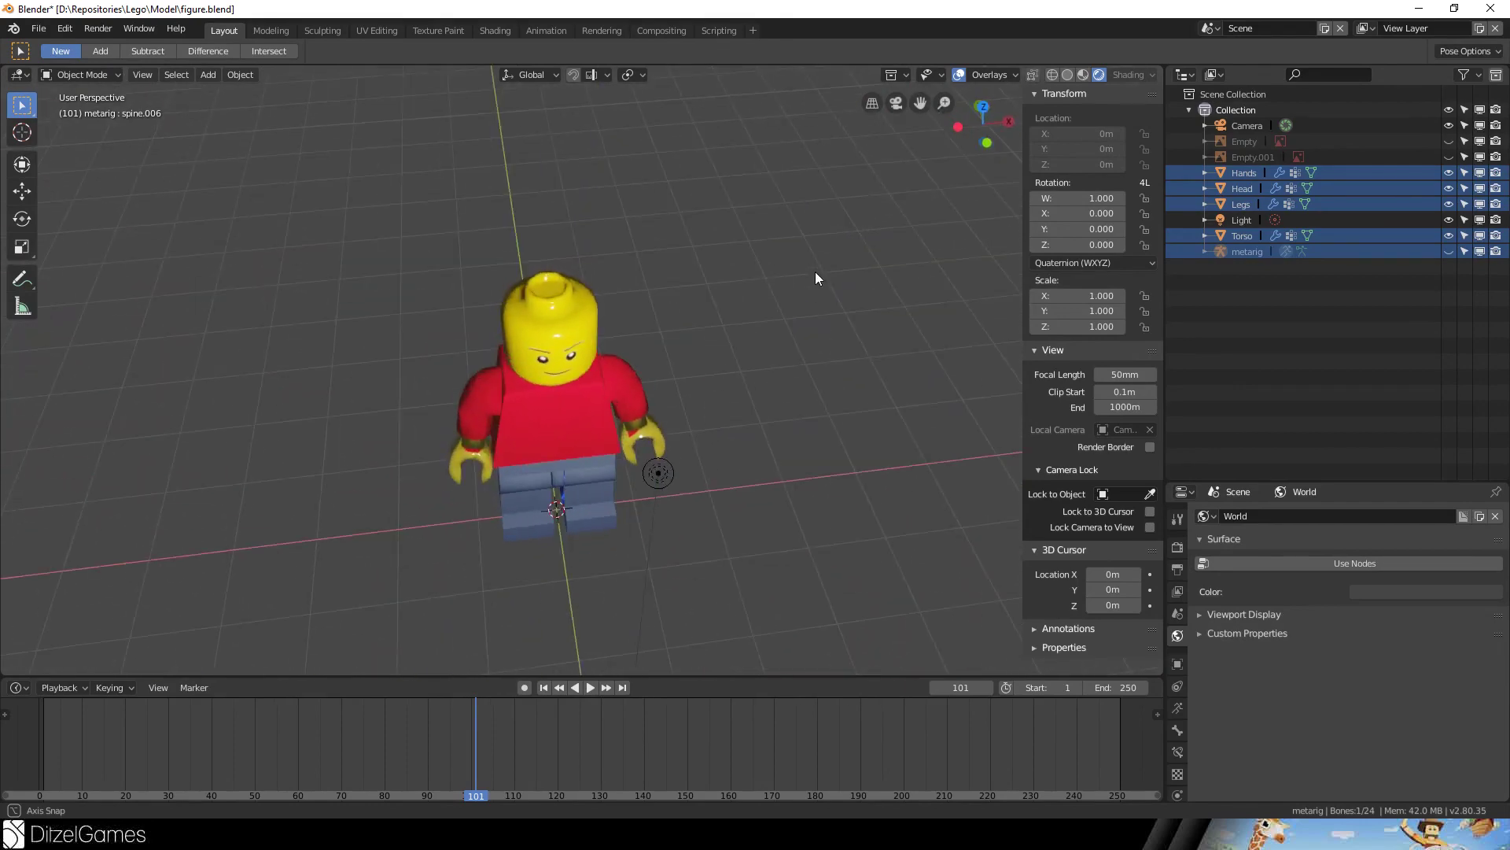